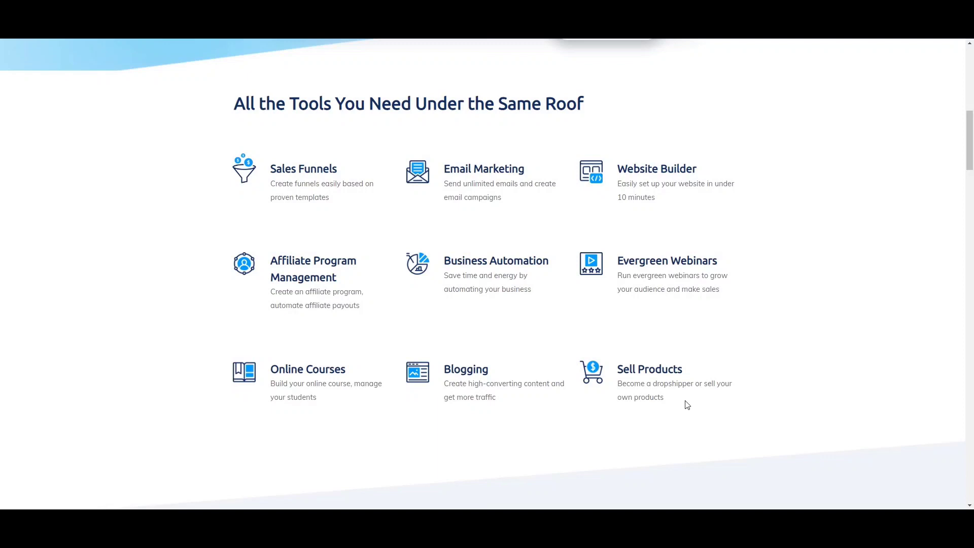
Look over the tools presented on the Systeme.io homepage and open the pricing page
scroll(687, 404, "down", 12)
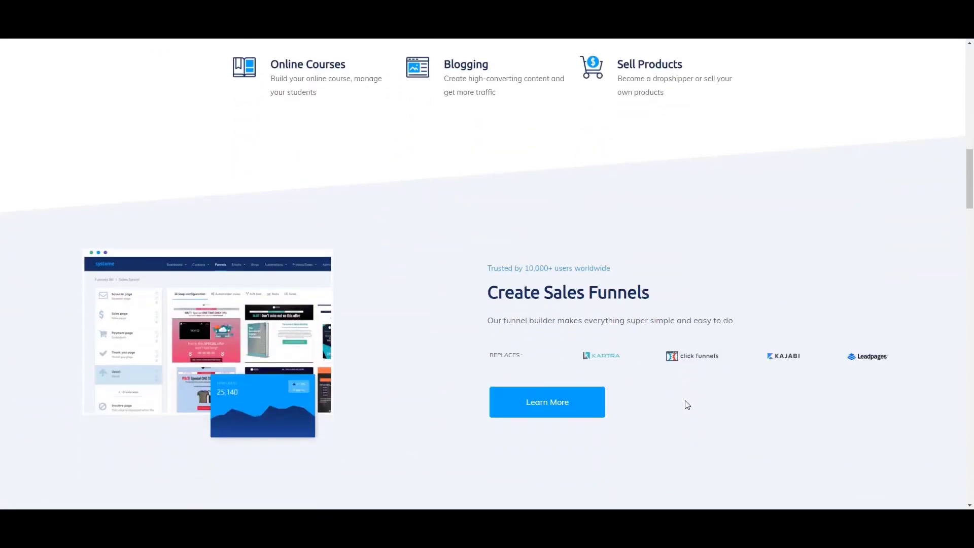
scroll(687, 405, "up", 20)
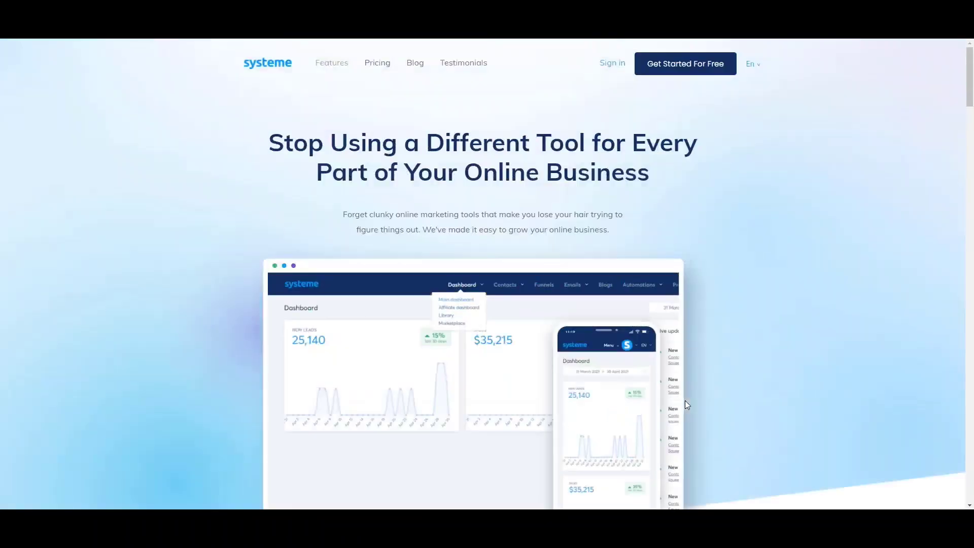
left_click(371, 68)
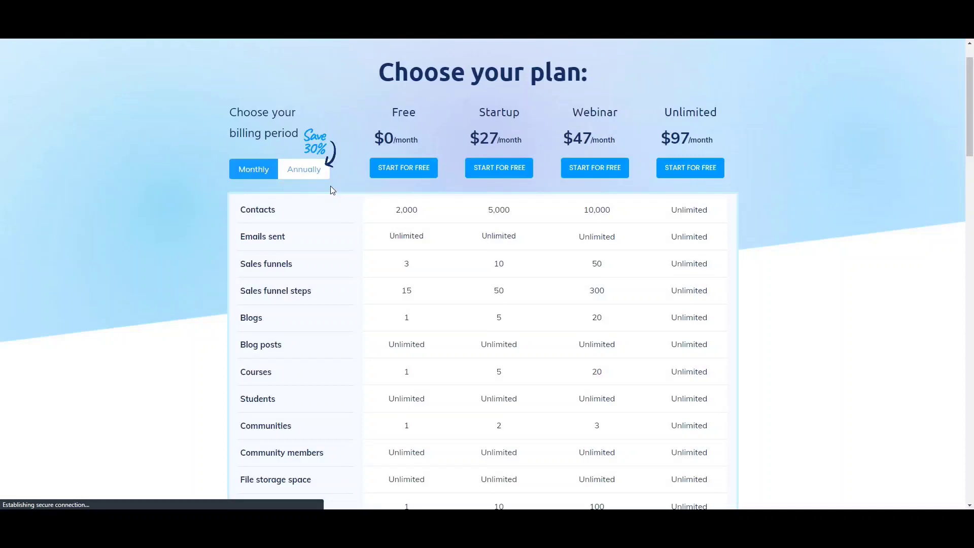
Examine the plan comparison table, the features included in all plans, and the supported payment gateways
scroll(421, 282, "down", 6)
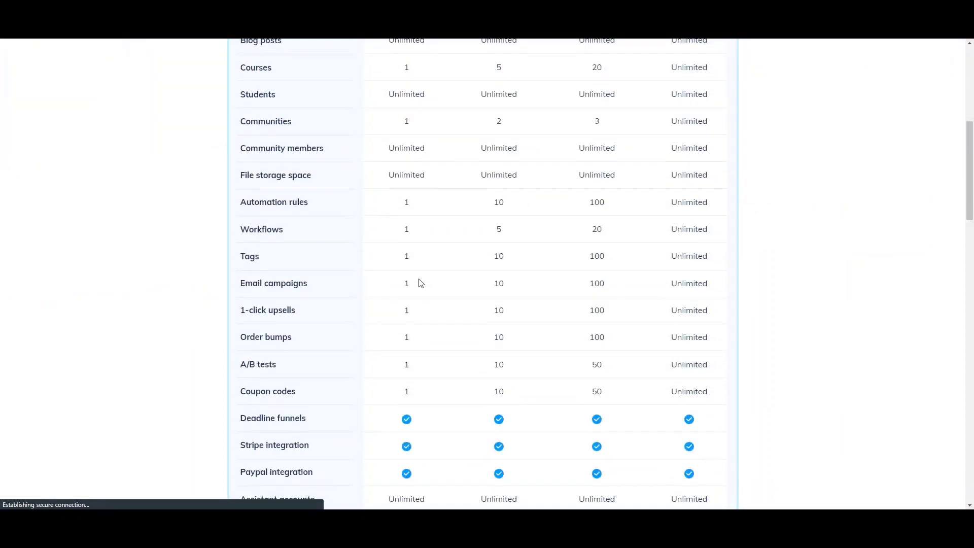
scroll(420, 282, "down", 3)
scroll(313, 248, "down", 2)
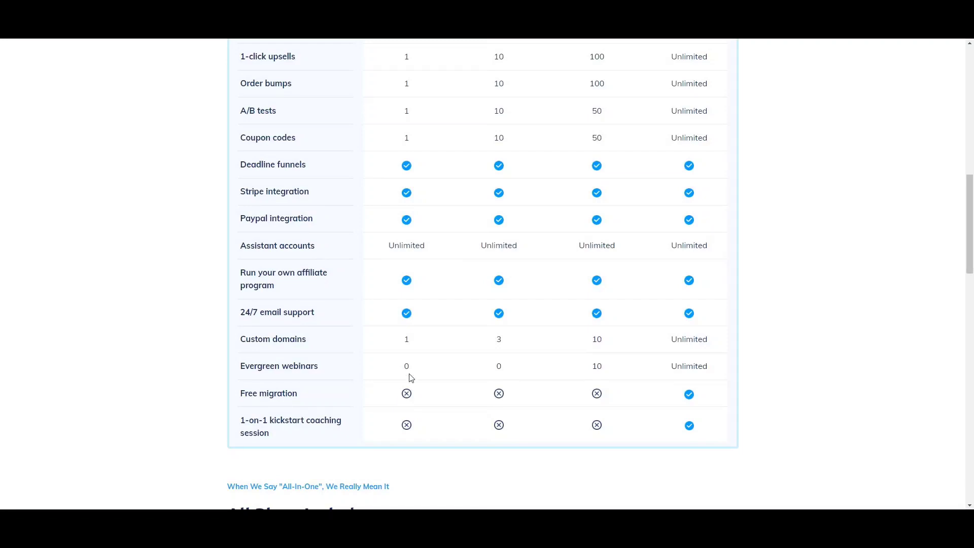
scroll(400, 375, "down", 7)
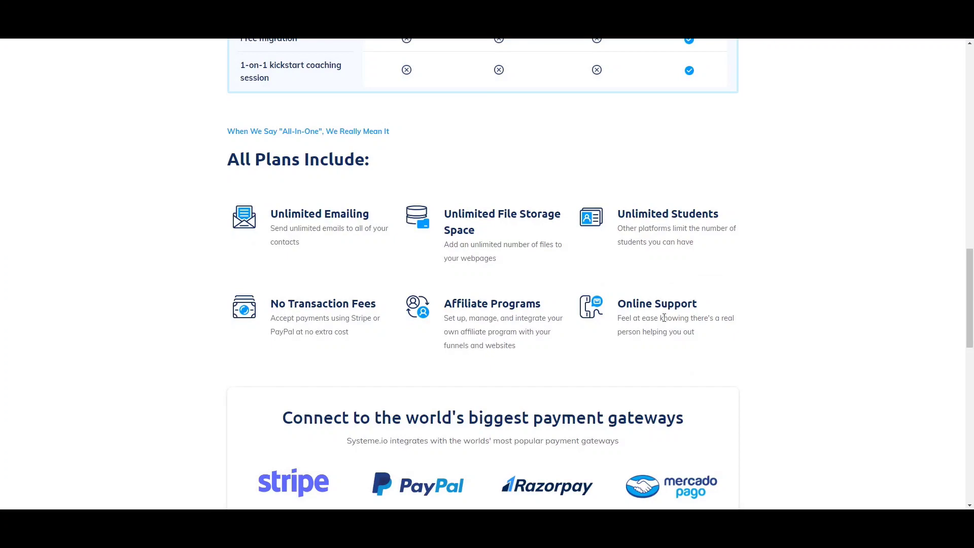
scroll(626, 322, "down", 4)
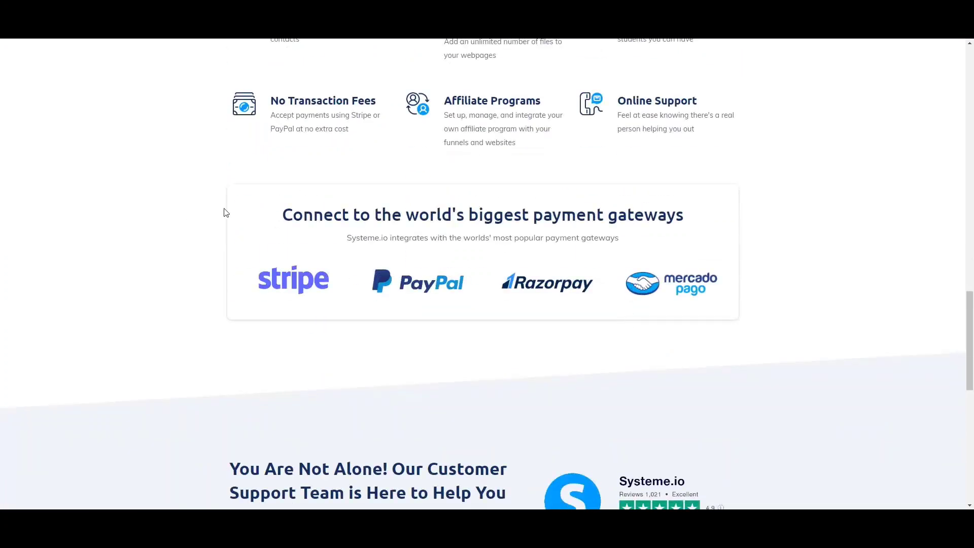
scroll(714, 211, "down", 3)
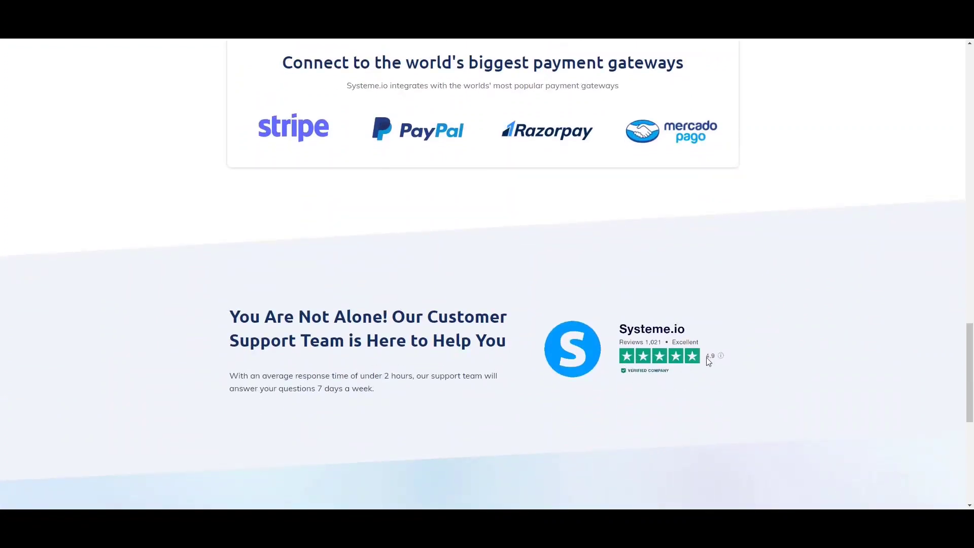
scroll(730, 360, "up", 10)
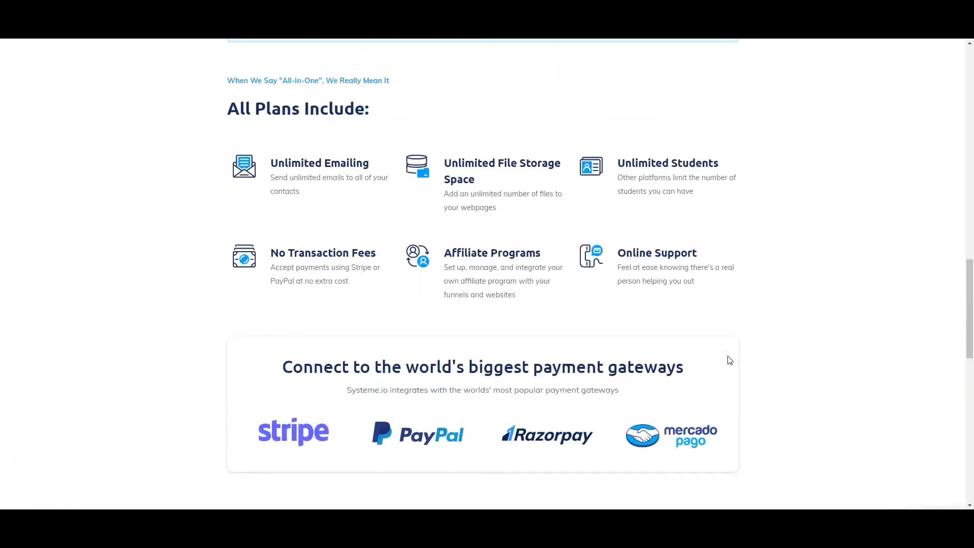
scroll(730, 360, "up", 10)
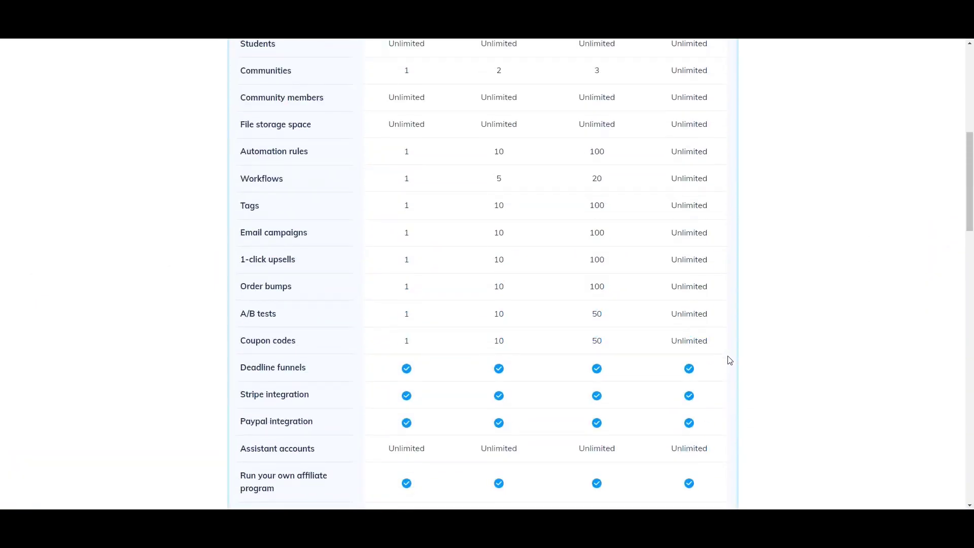
scroll(730, 360, "up", 3)
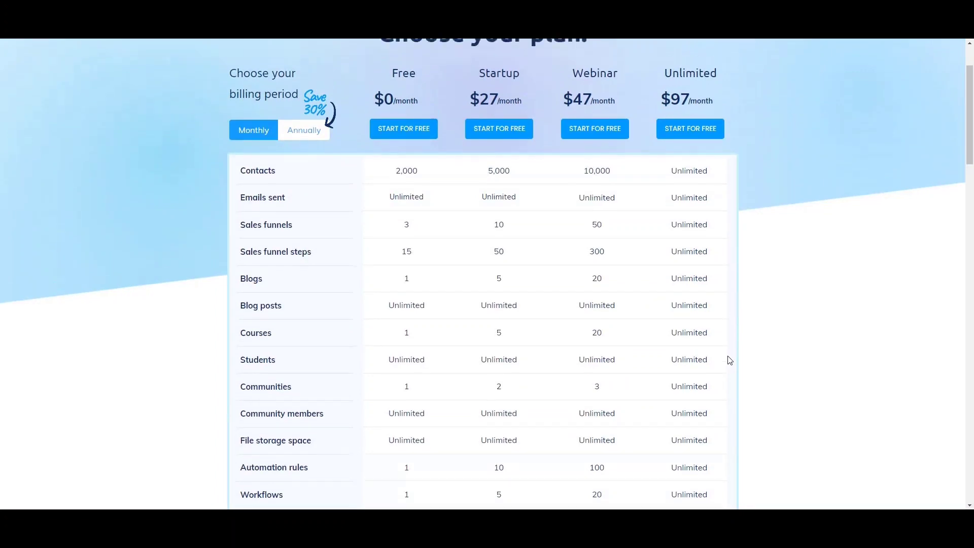
Open the Systeme.io email-confirmation message in Gmail and follow its confirmation link to access the account
left_click(307, 221)
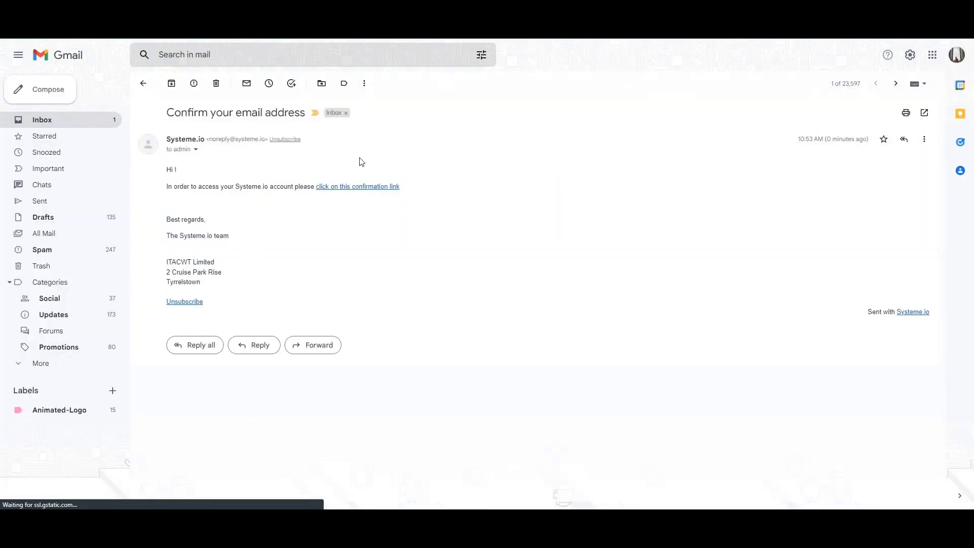
left_click(354, 191)
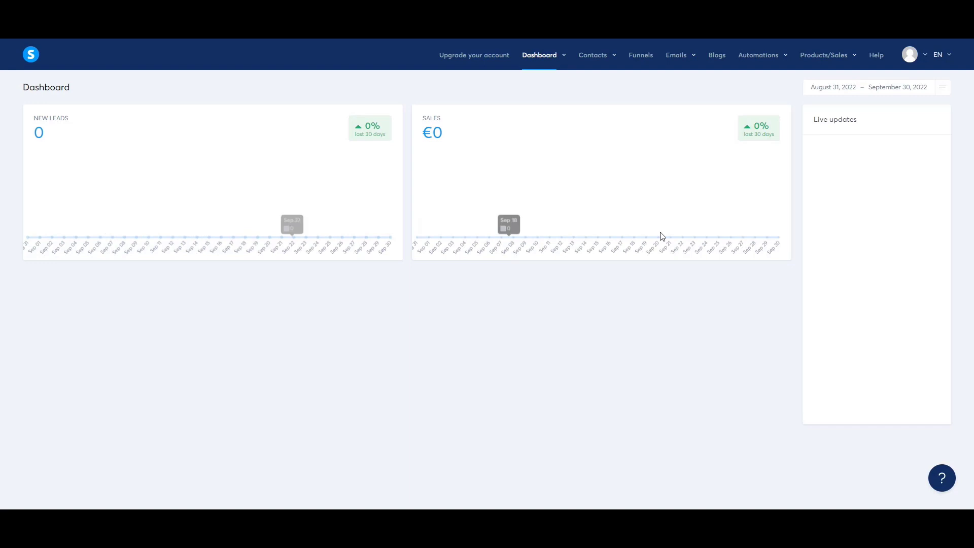
Open the affiliate dashboard and review its statistics, promotion link, marketplace offers, and sales, leads and invoices lists
mouse_move(559, 63)
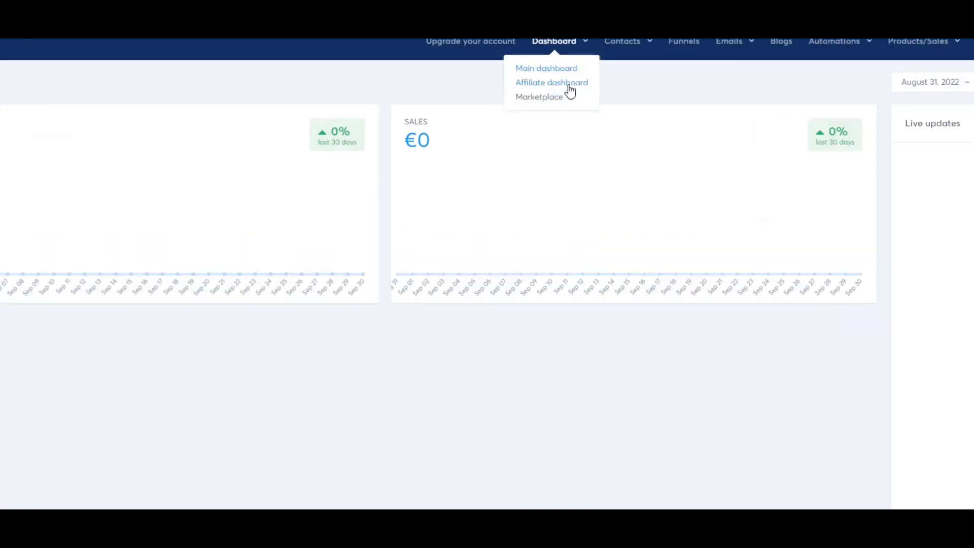
left_click(568, 85)
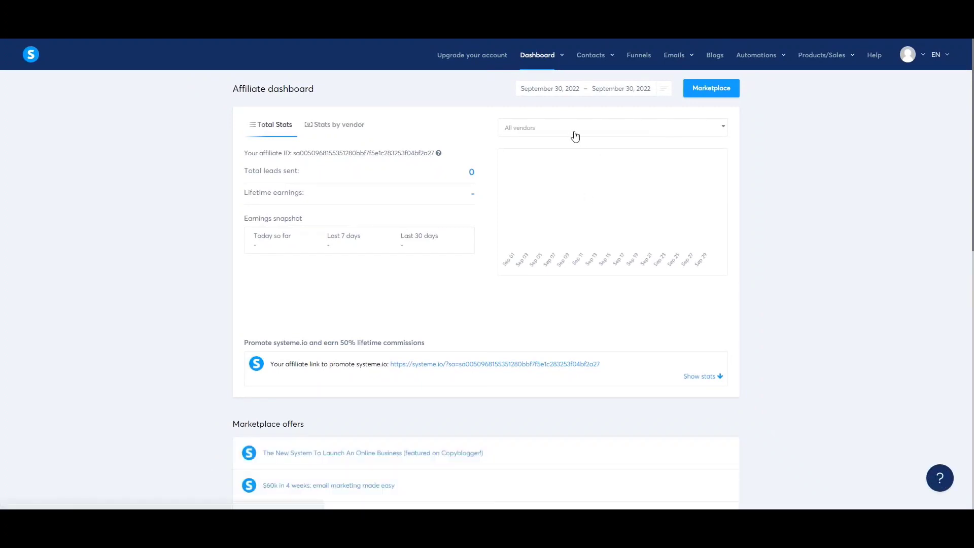
left_click(551, 134)
left_click(555, 136)
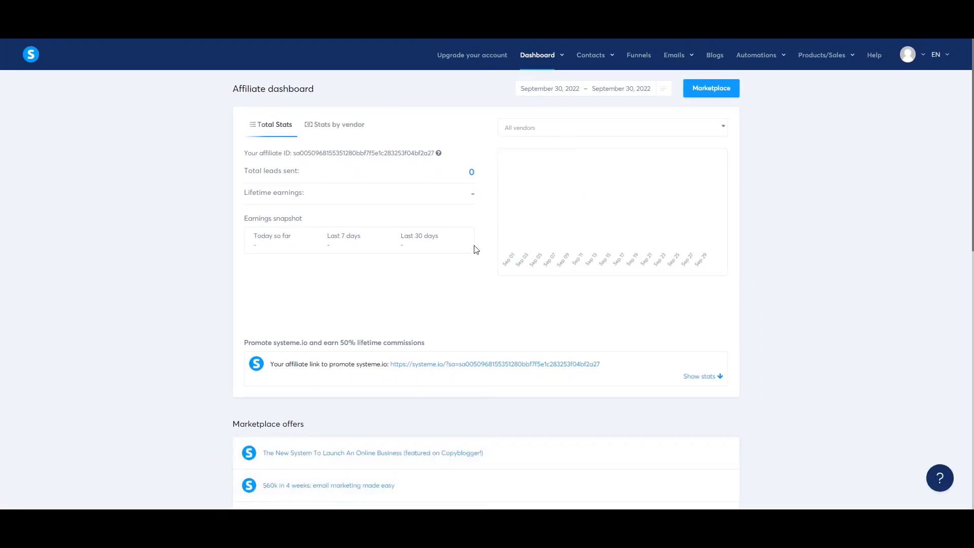
scroll(475, 250, "down", 10)
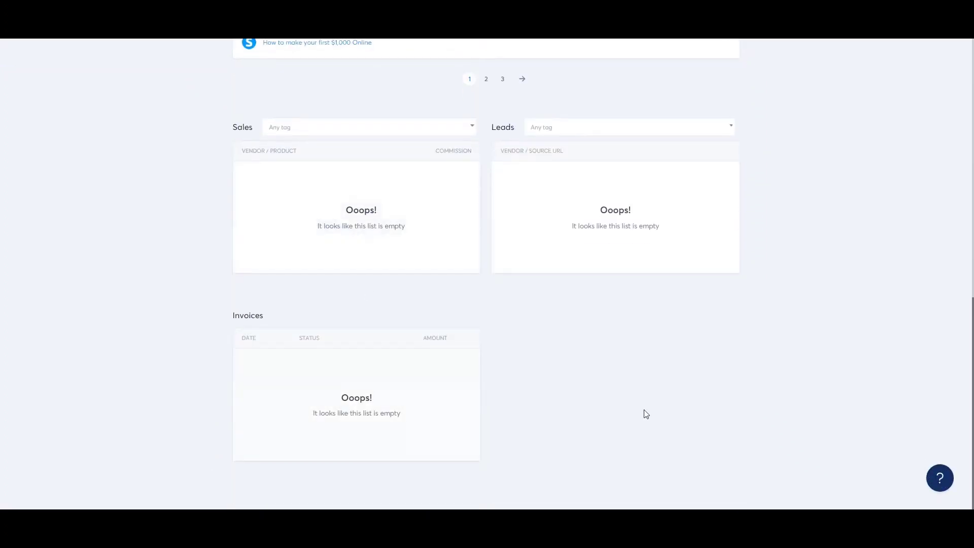
scroll(660, 406, "up", 8)
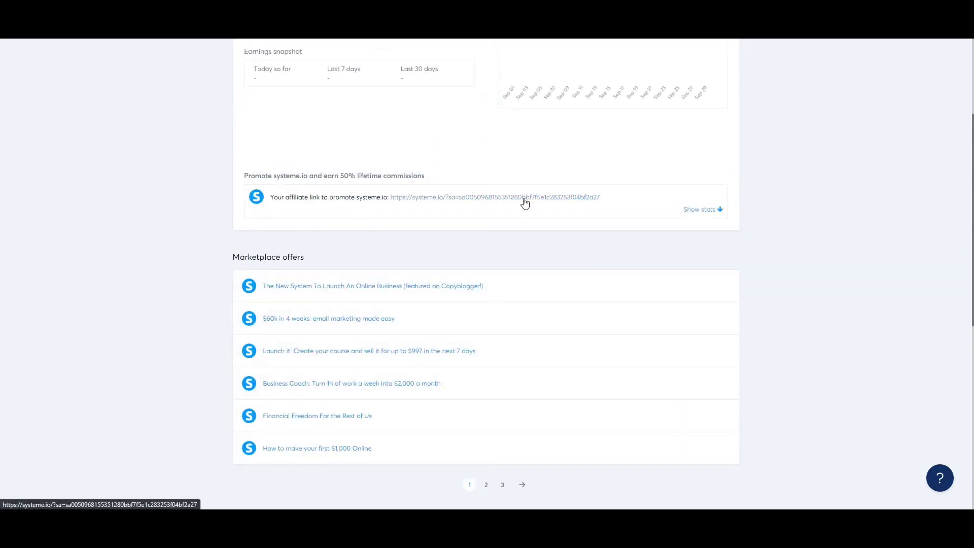
scroll(534, 204, "up", 1)
scroll(534, 204, "up", 3)
View the affiliate stats by vendor, return to the total stats, and look over the marketplace offers beneath them
left_click(339, 126)
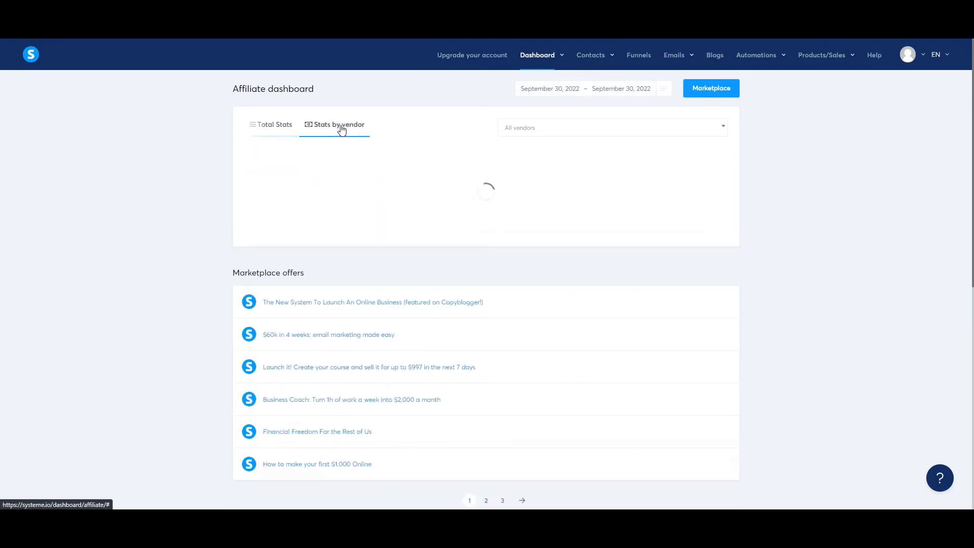
left_click(283, 127)
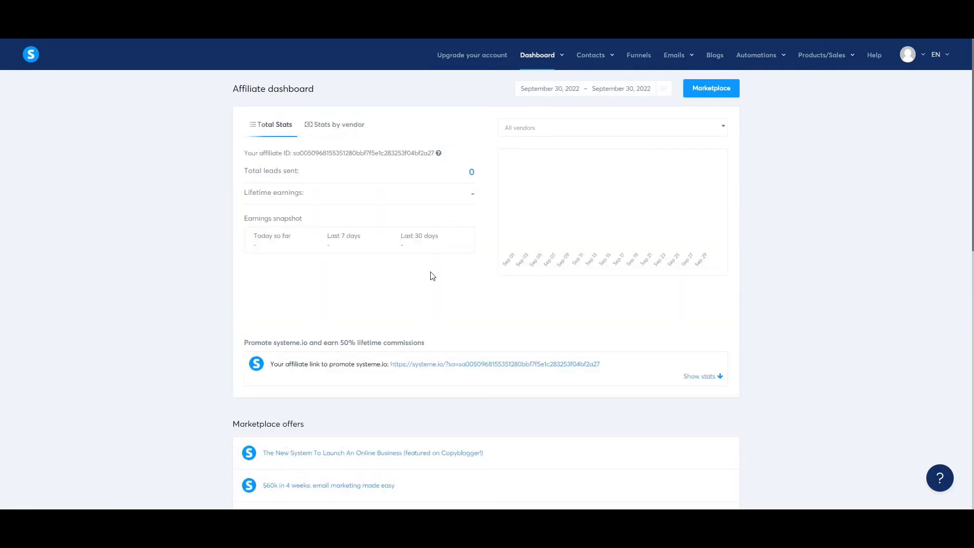
scroll(413, 322, "down", 2)
left_click_drag(235, 177, 598, 337)
left_click(961, 289)
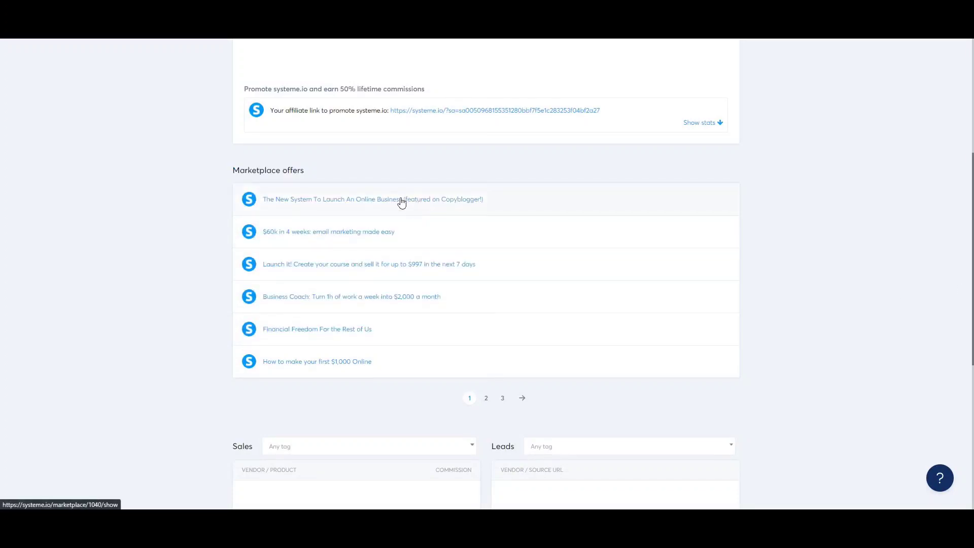
scroll(508, 178, "up", 2)
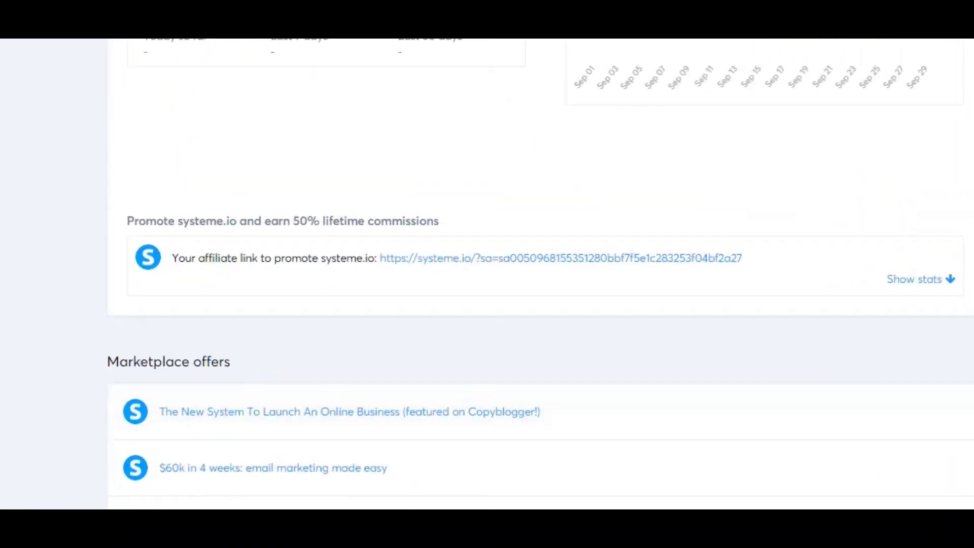
Open the marketplace and browse the listed offers with their commission rates and earnings
left_click(711, 89)
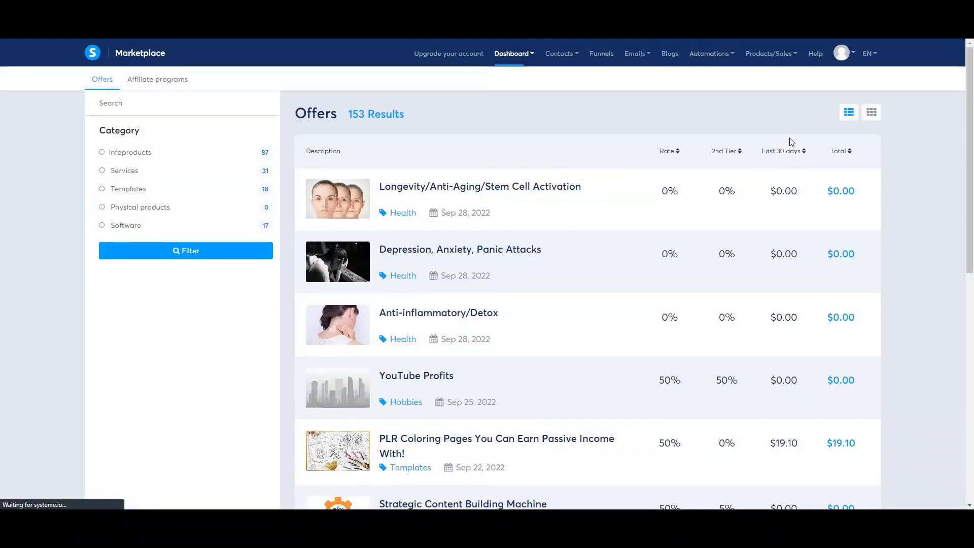
scroll(731, 193, "down", 2)
scroll(731, 192, "down", 2)
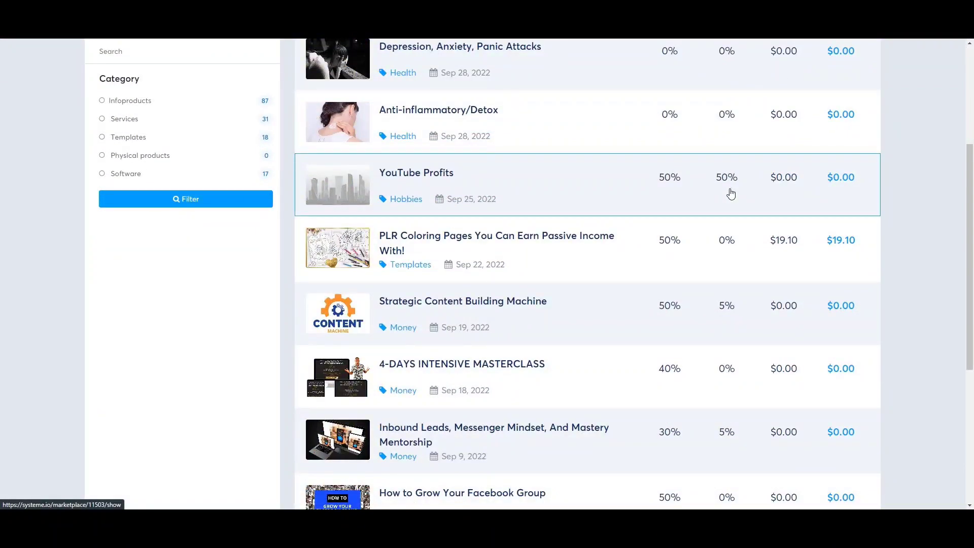
scroll(731, 193, "down", 5)
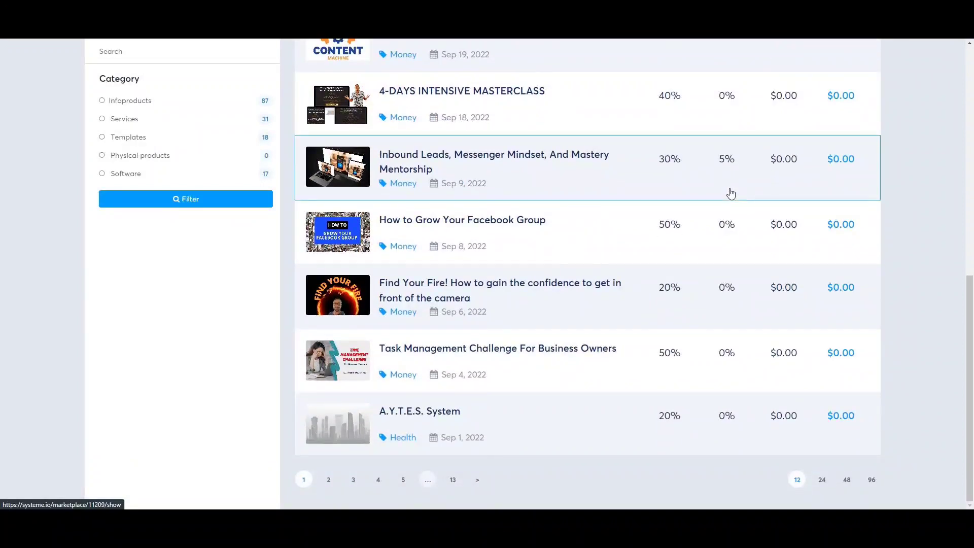
scroll(614, 444, "up", 1)
Switch the marketplace to affiliate programs and review their commission rates and earnings
scroll(614, 444, "up", 8)
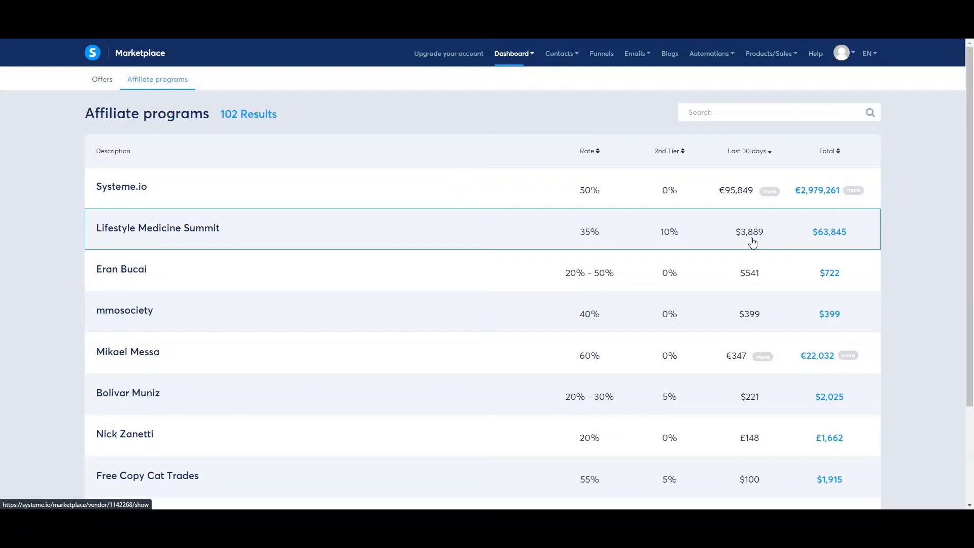
scroll(729, 267, "down", 3)
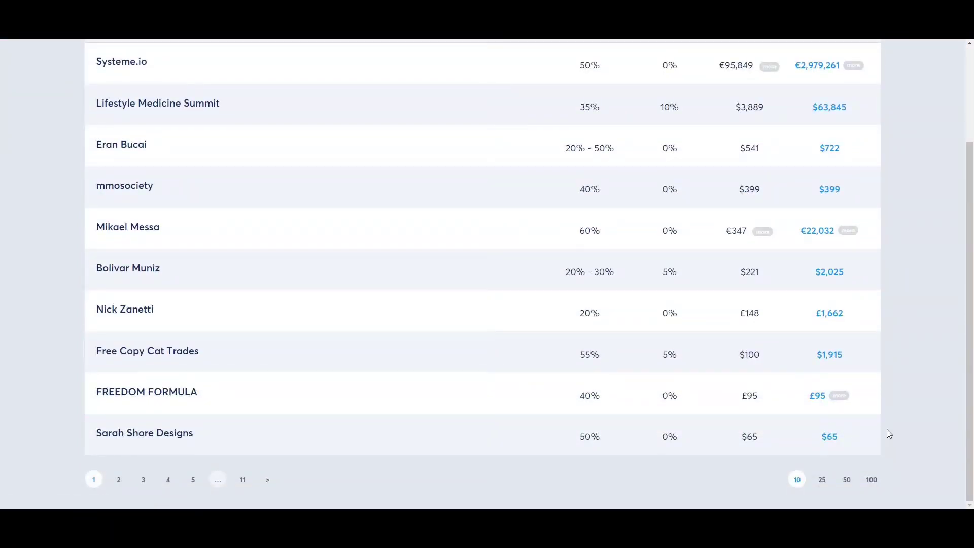
scroll(889, 433, "up", 3)
Go to the contacts list, open a blank form for creating a contact, and review its fields
left_click(561, 53)
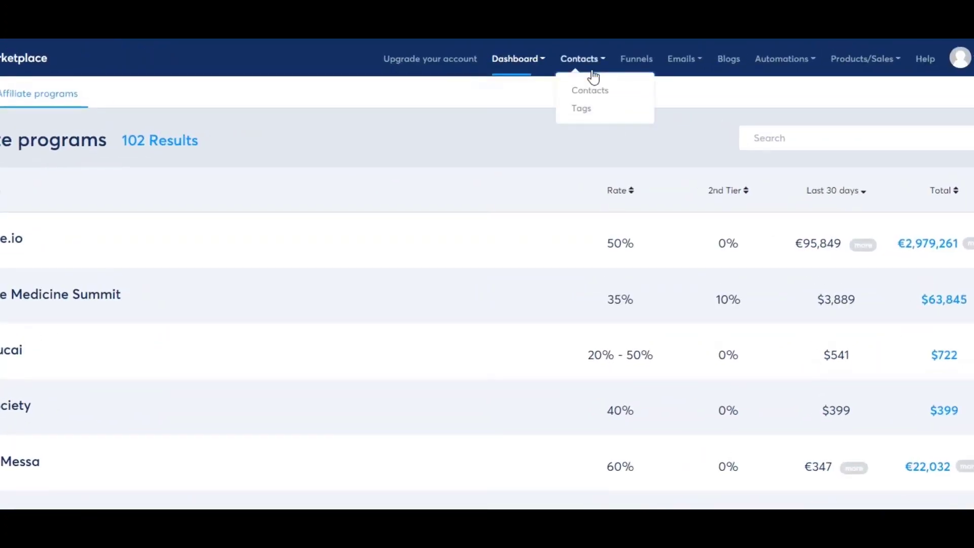
left_click(567, 77)
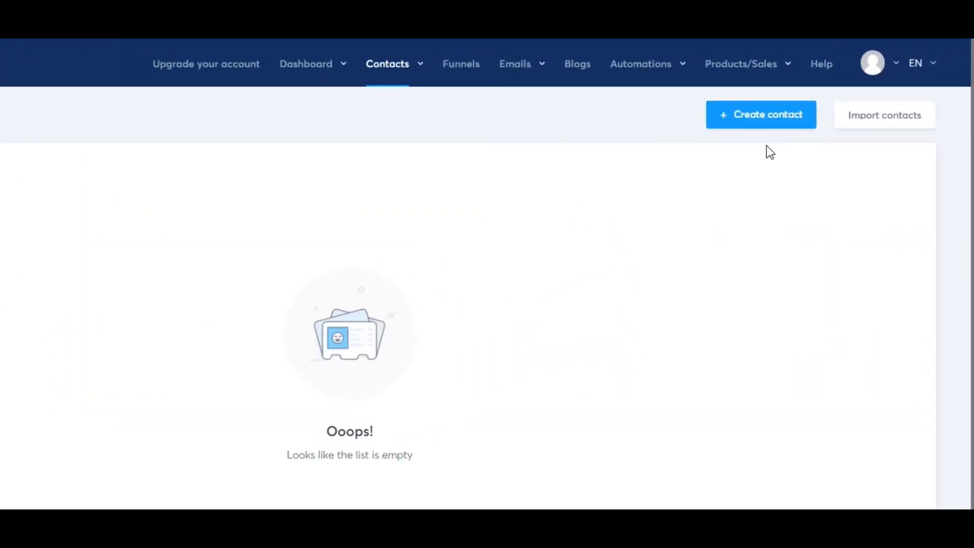
left_click(761, 124)
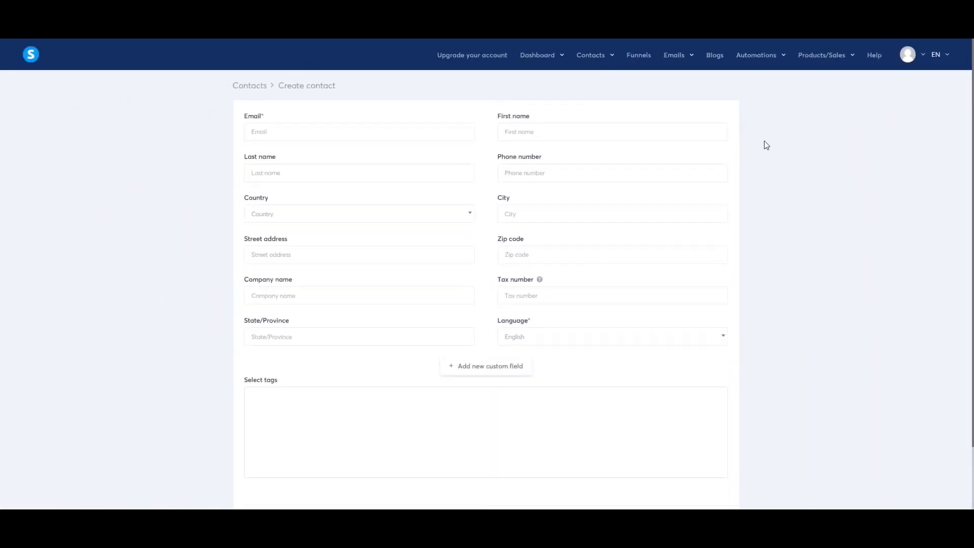
scroll(540, 221, "down", 2)
scroll(541, 221, "up", 2)
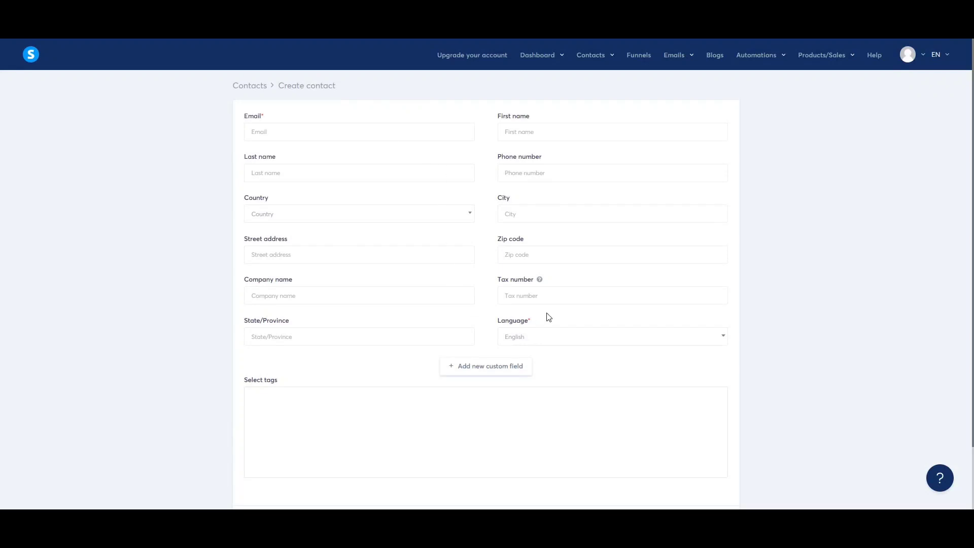
scroll(549, 318, "down", 2)
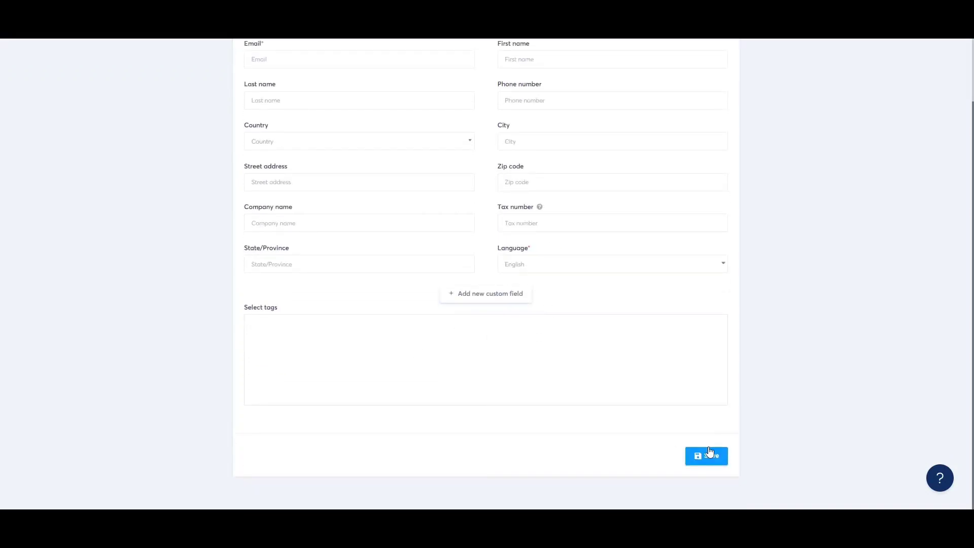
scroll(731, 443, "up", 2)
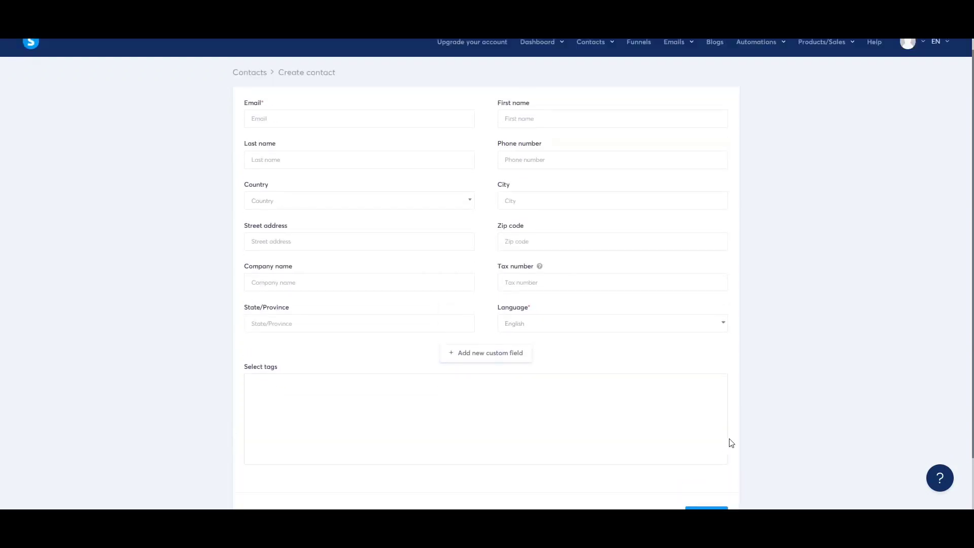
Return to the contacts list, open the page for importing contacts, and look over its import form
mouse_move(595, 56)
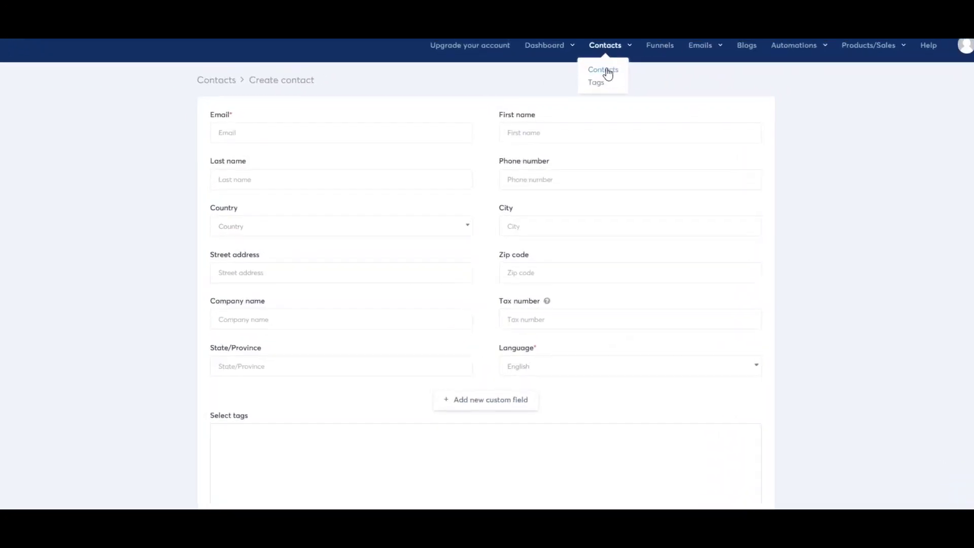
left_click(622, 65)
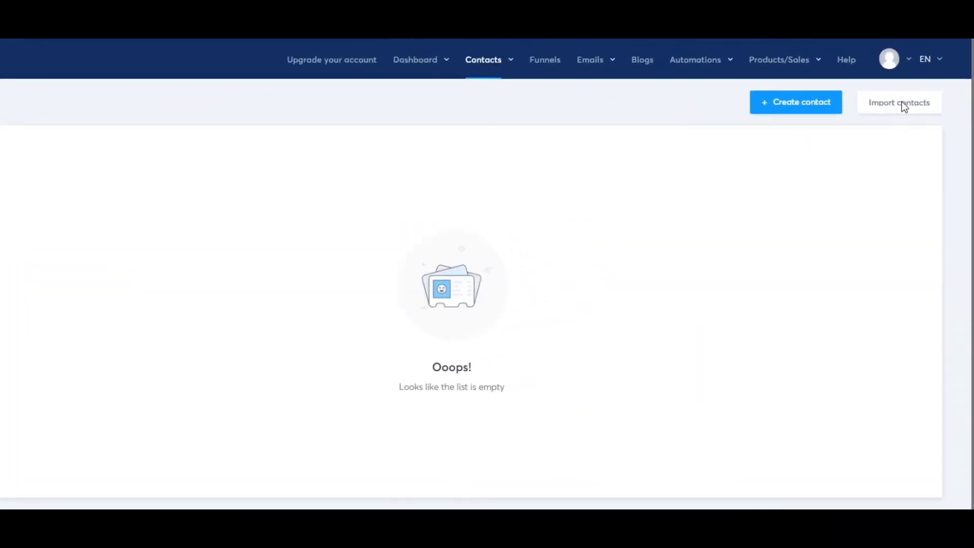
left_click(902, 111)
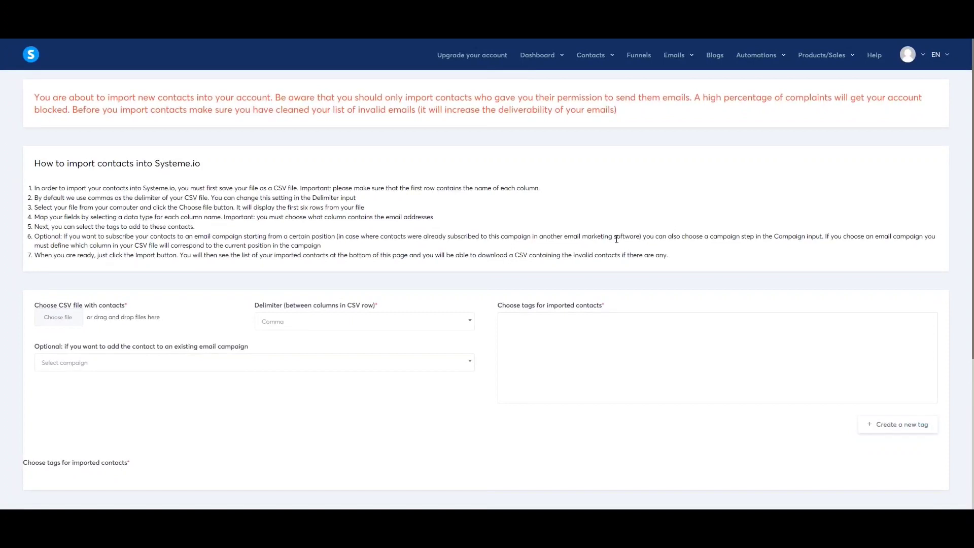
scroll(616, 239, "down", 4)
Create a new tag named subscribed for the imported contacts
left_click(880, 232)
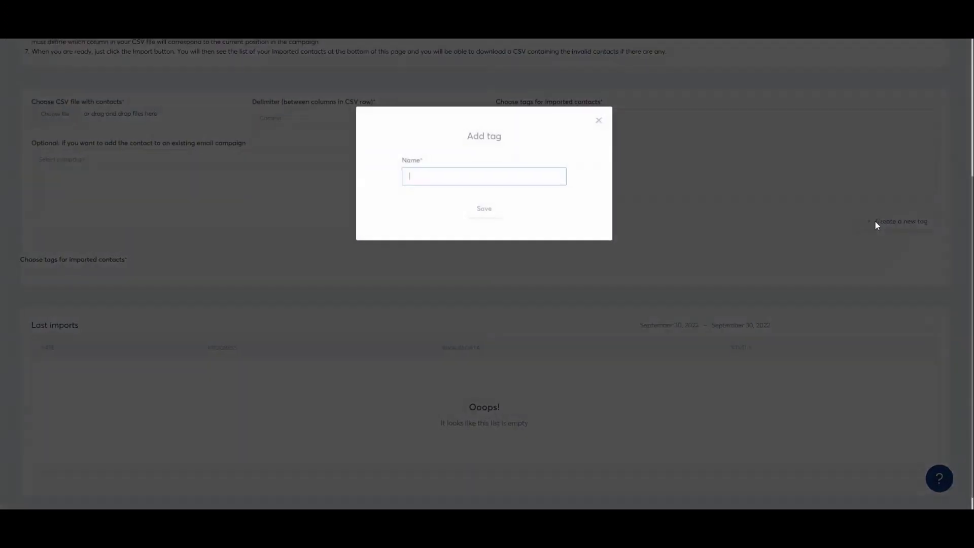
left_click(491, 176)
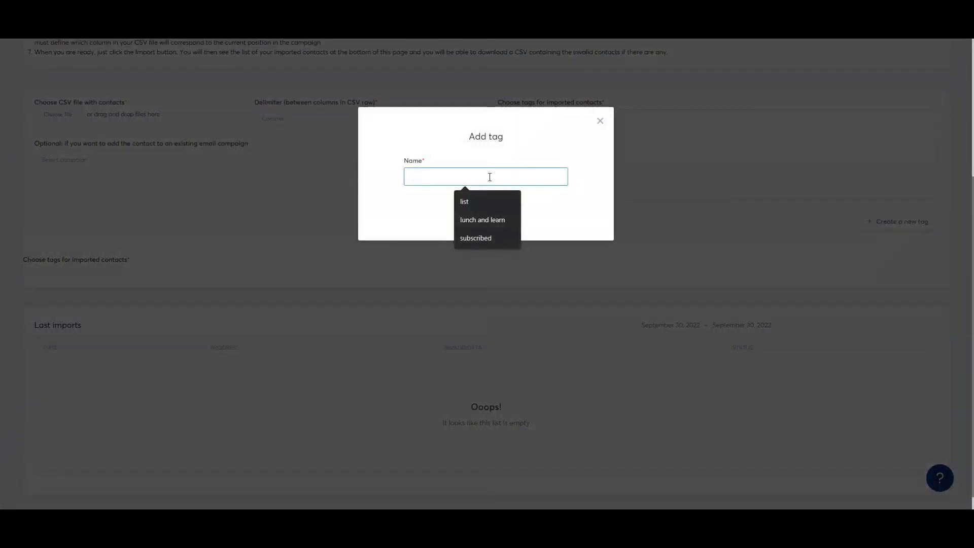
left_click(471, 201)
double_click(409, 176)
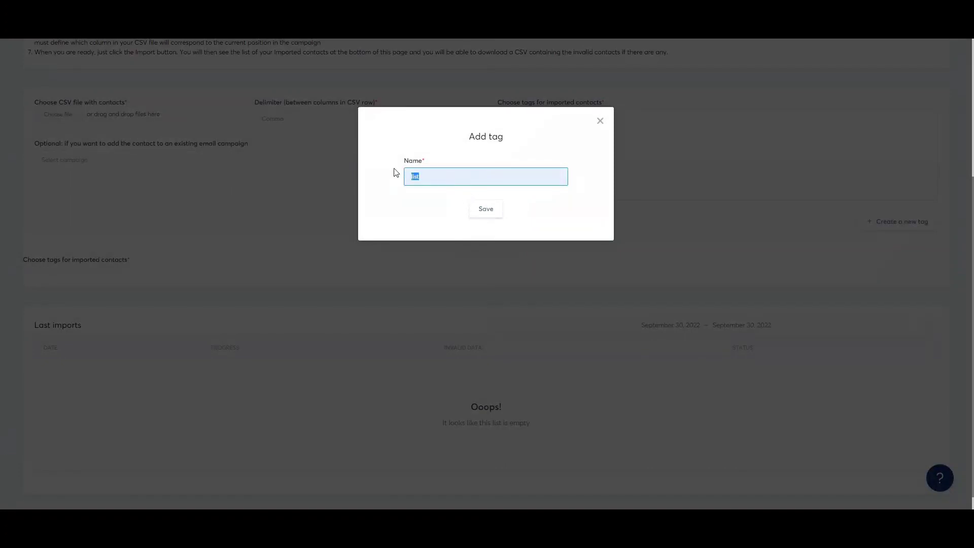
type("subsc")
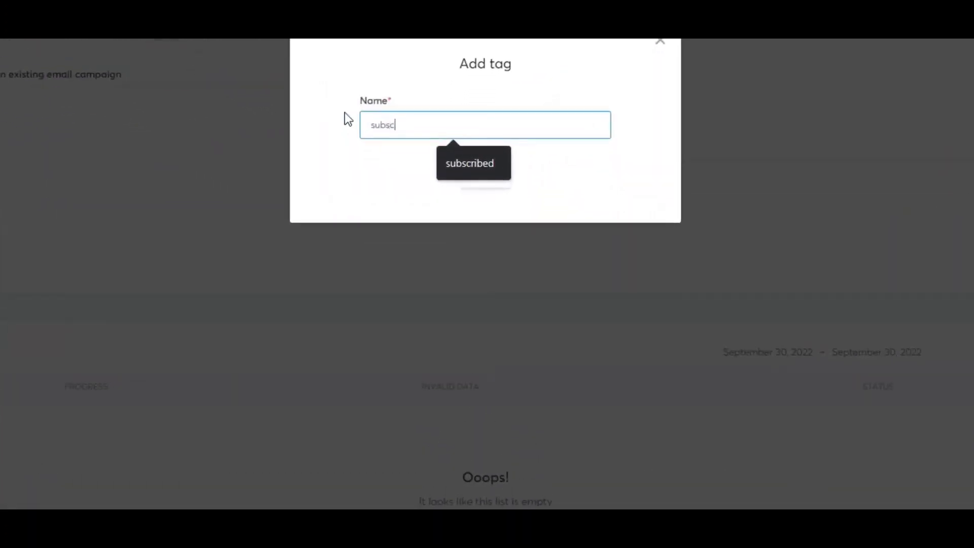
type("ribed")
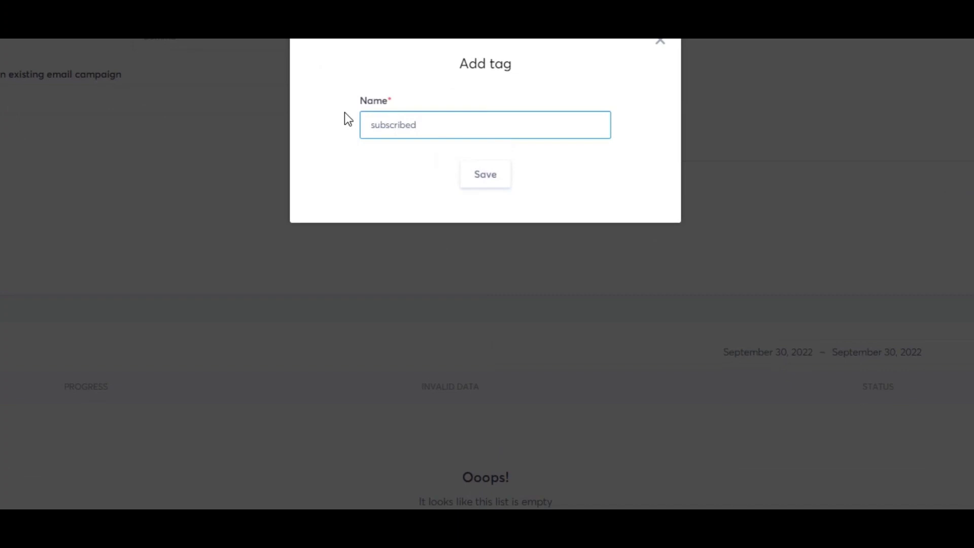
left_click(491, 174)
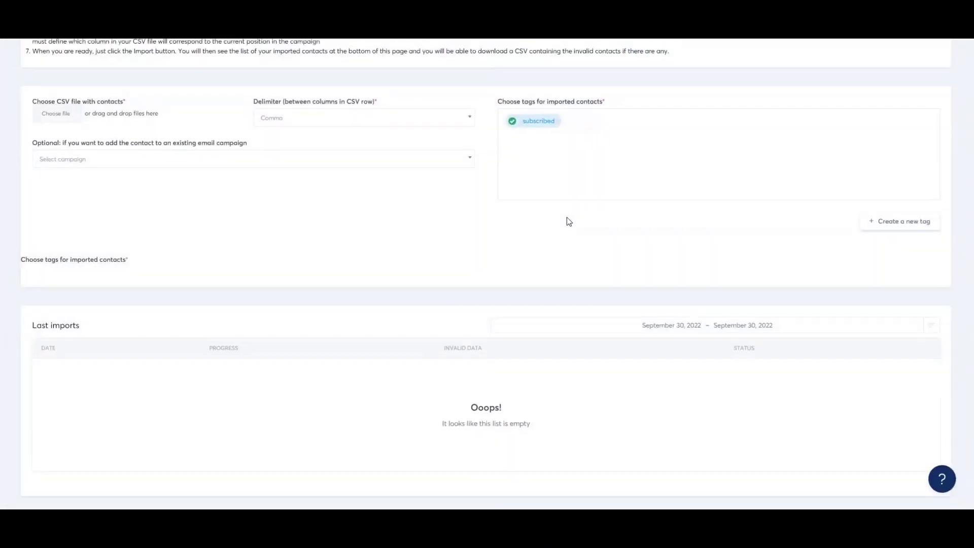
Check the email campaign and CSV file choices of the import form, and look over the last imports
scroll(558, 159, "up", 4)
left_click(85, 367)
left_click(102, 389)
left_click(64, 319)
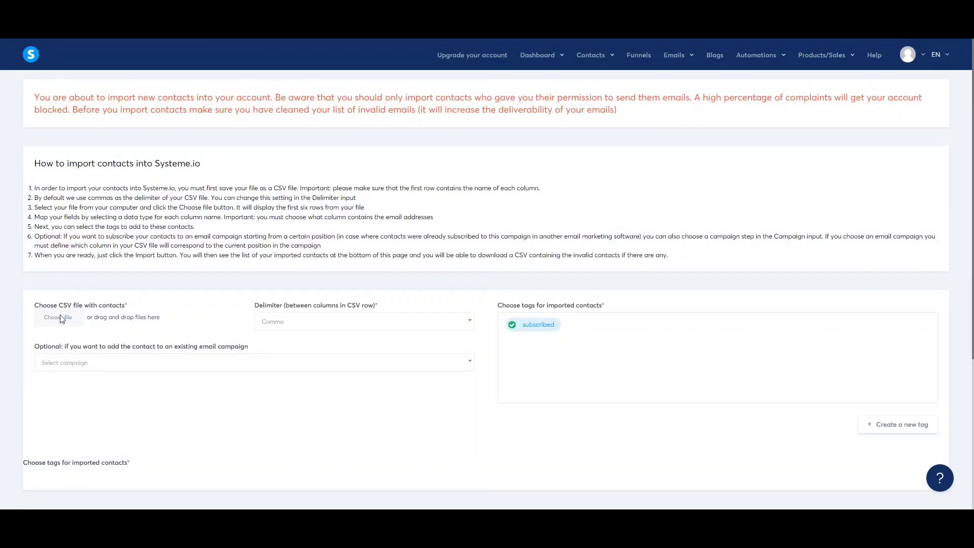
key("Escape")
scroll(394, 326, "down", 4)
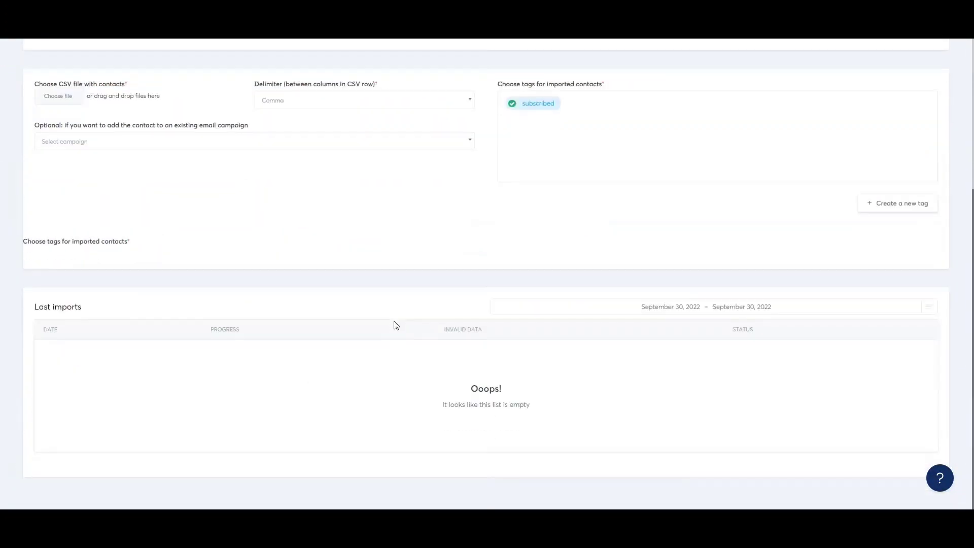
scroll(818, 448, "up", 4)
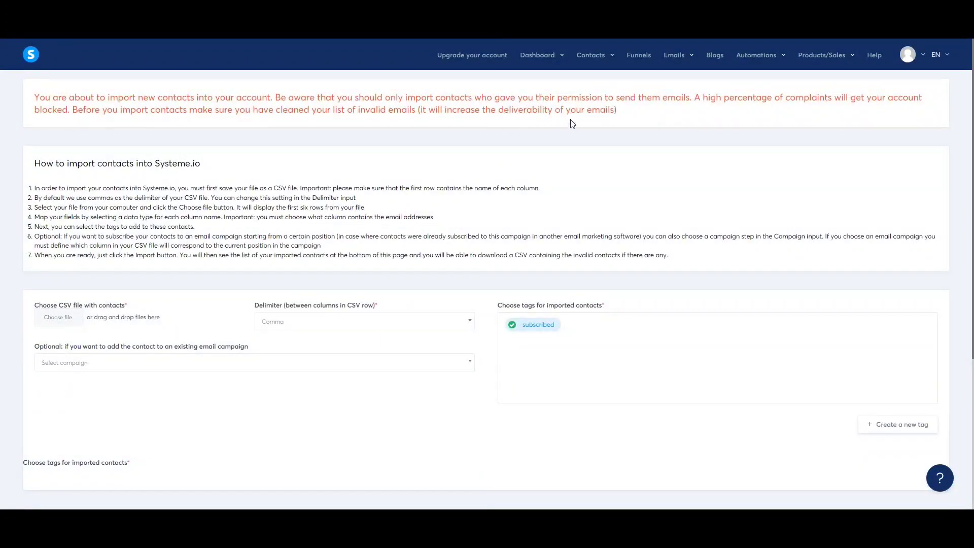
Open the tags list, view the contacts tagged subscribed with their filter options, and return to the tags list
mouse_move(554, 61)
mouse_move(590, 61)
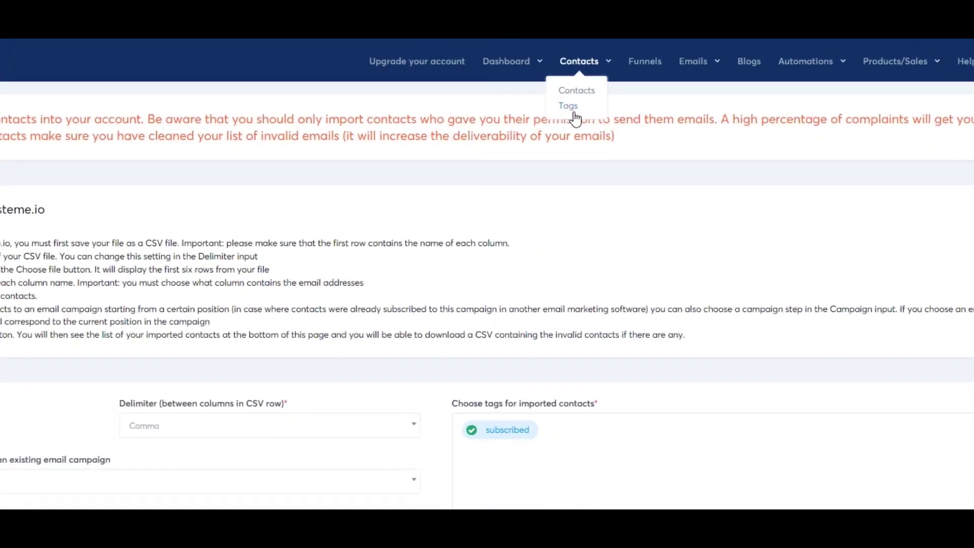
left_click(572, 110)
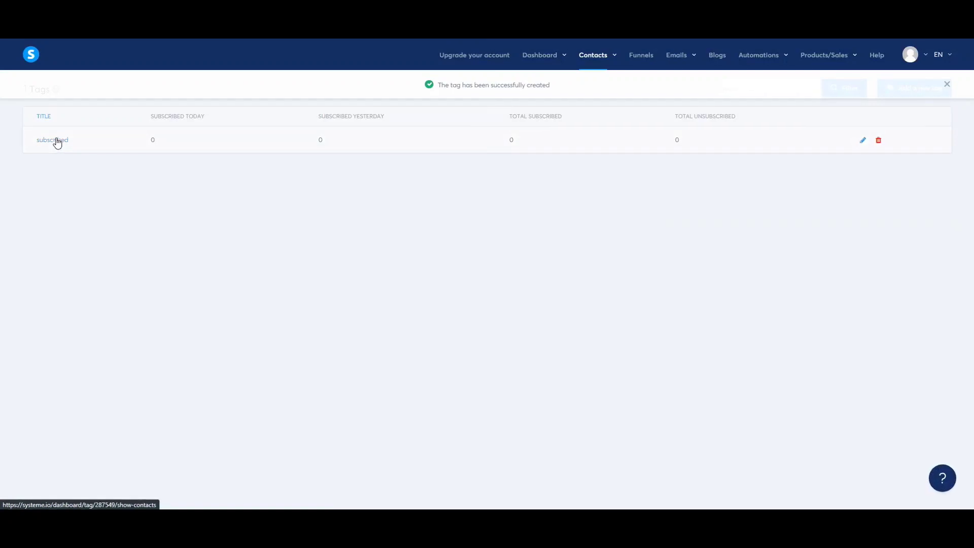
left_click(57, 140)
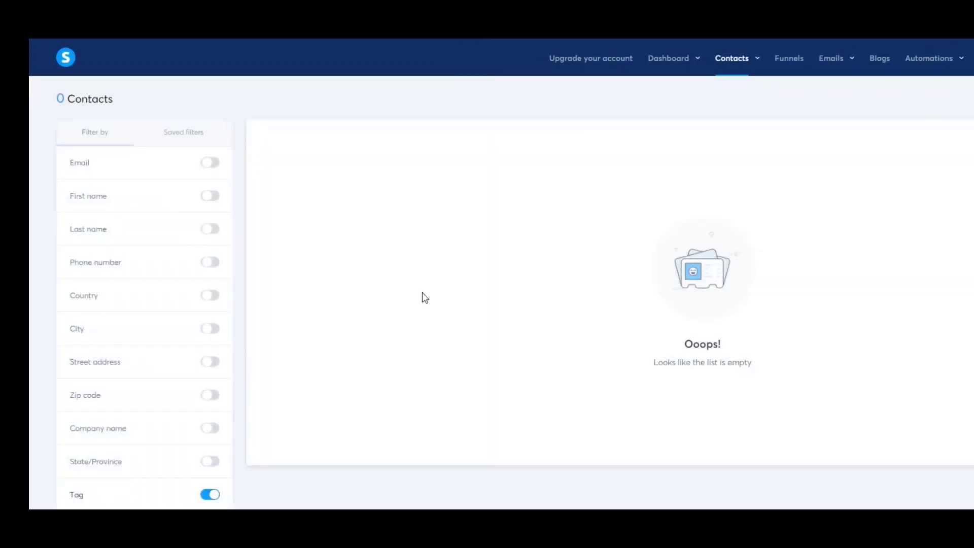
scroll(398, 254, "down", 3)
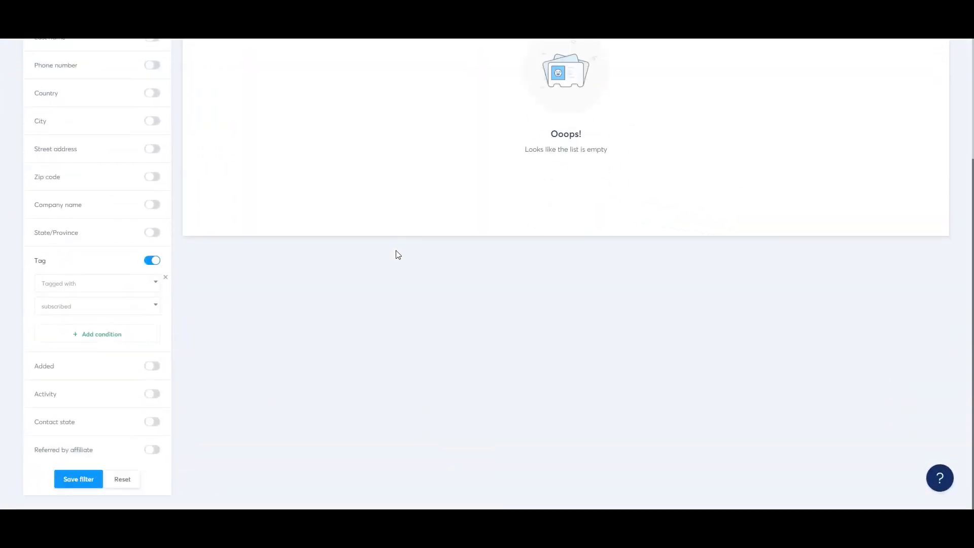
scroll(398, 255, "up", 3)
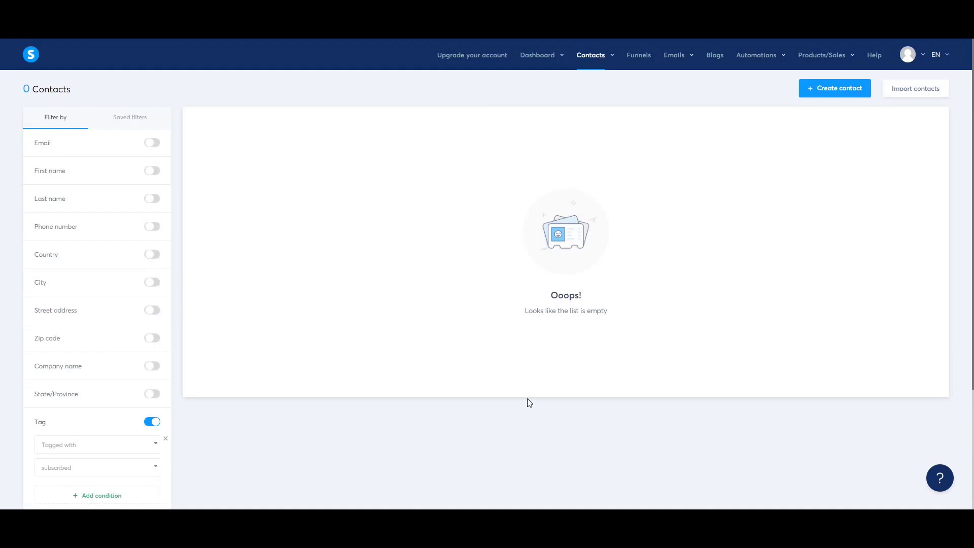
scroll(529, 391, "down", 3)
scroll(528, 391, "up", 3)
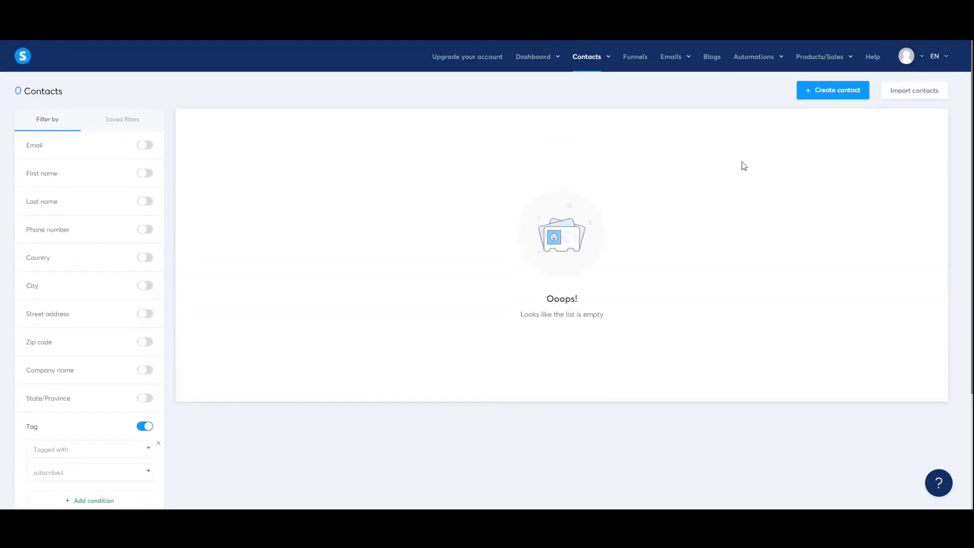
mouse_move(591, 57)
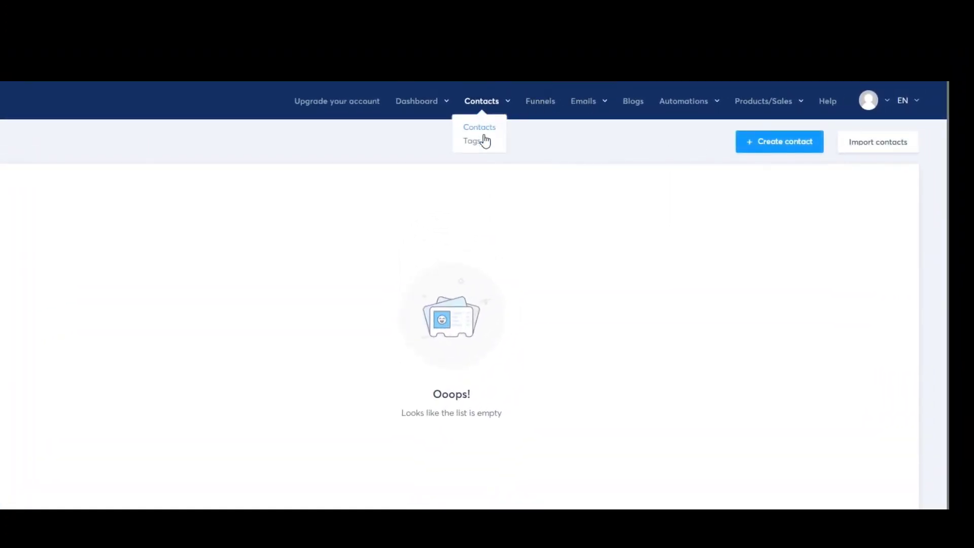
left_click(479, 143)
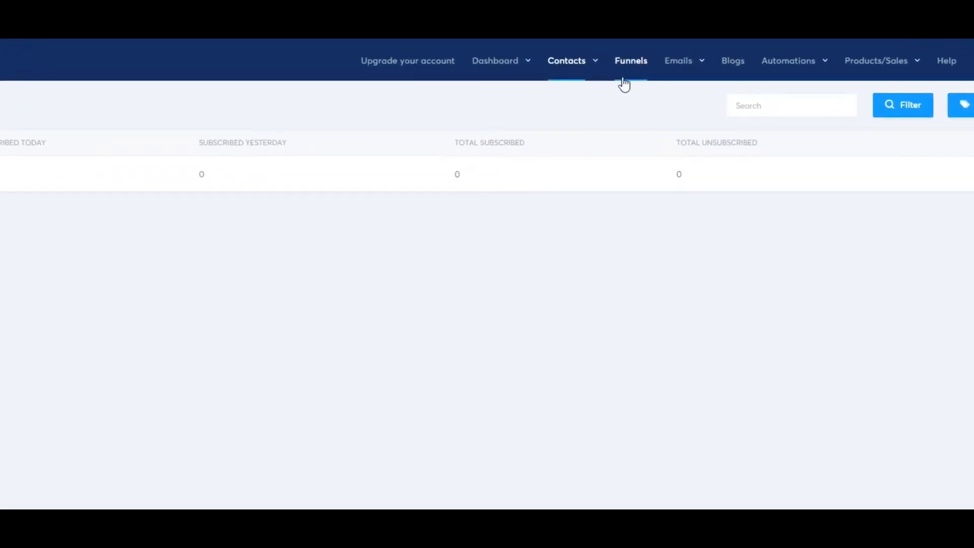
Start a new funnel named youtube and check its domain choices
left_click(624, 74)
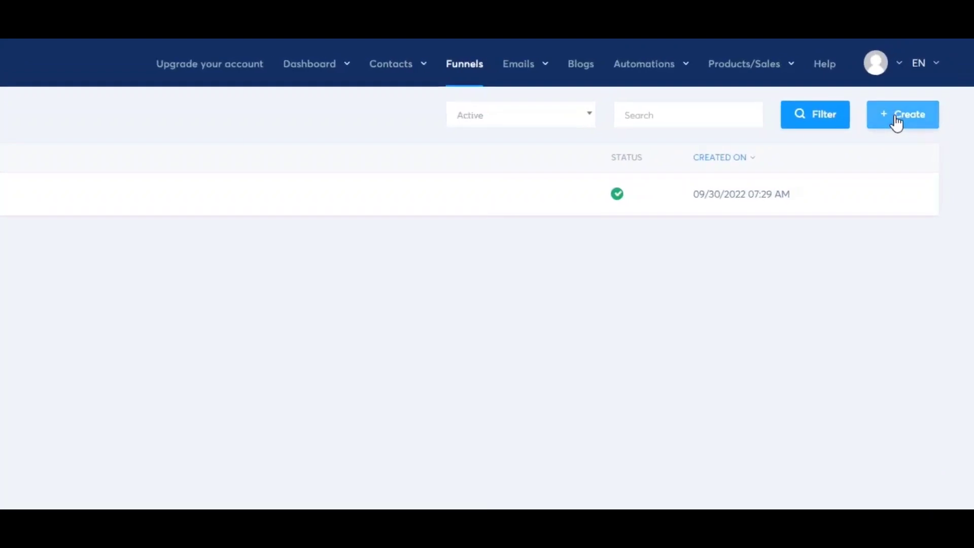
left_click(925, 89)
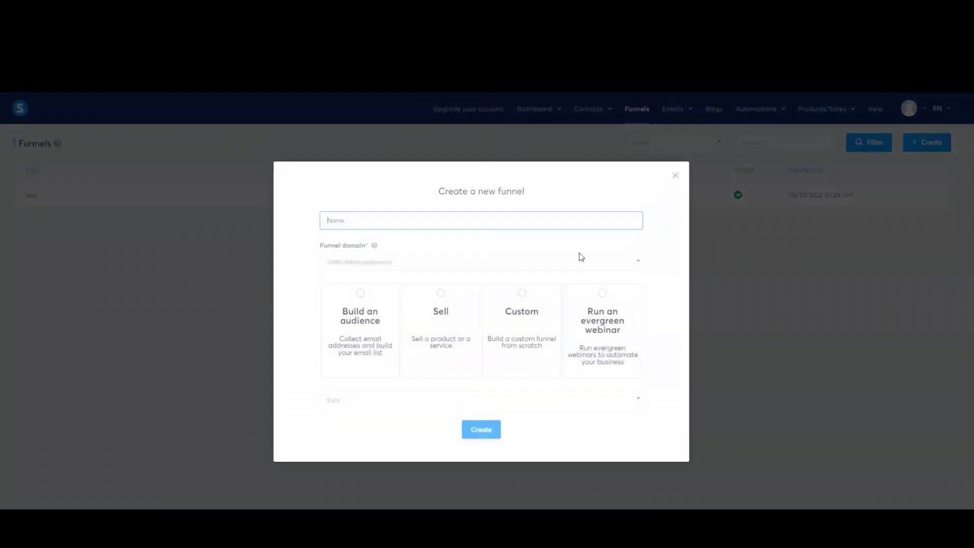
left_click(349, 221)
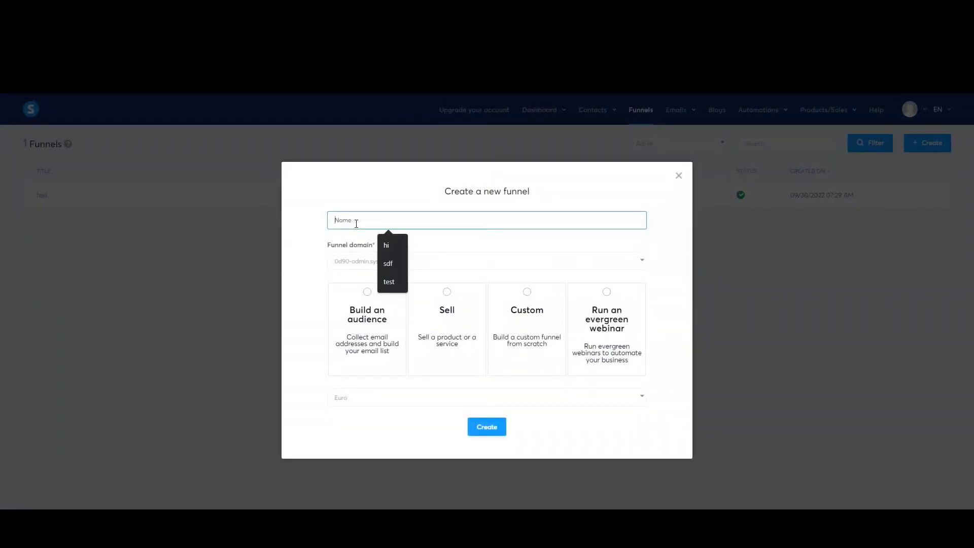
type("youtube")
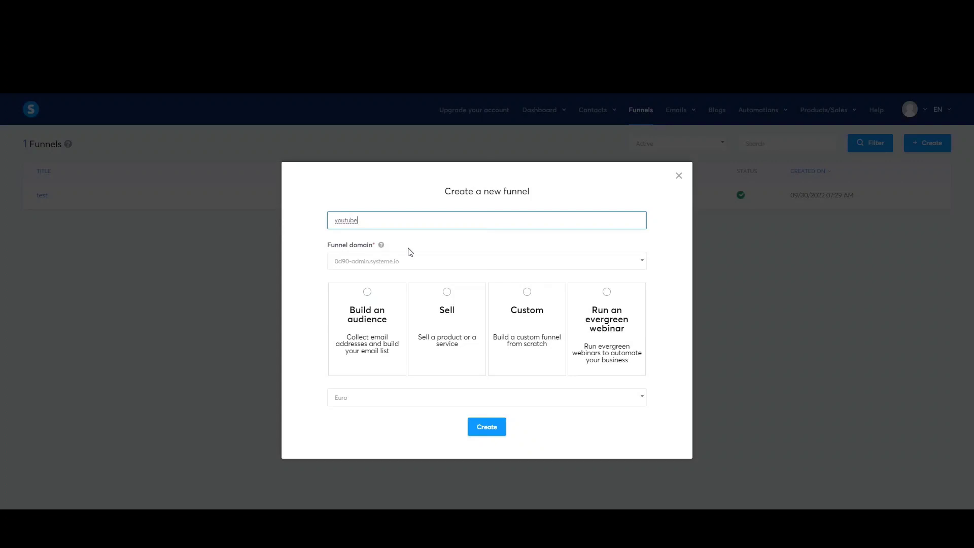
left_click(412, 258)
left_click(415, 261)
Set the new funnel's currency to Indian rupee
left_click(377, 400)
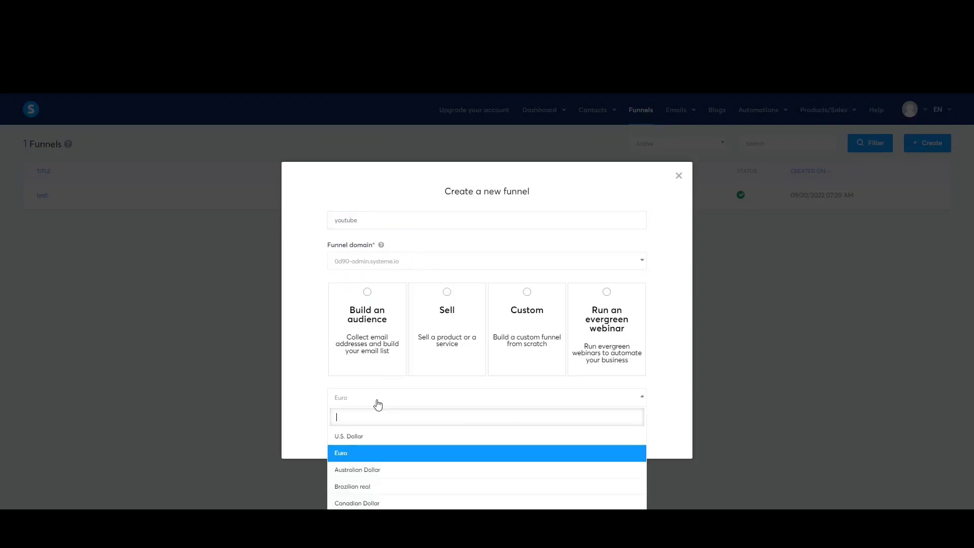
scroll(384, 471, "down", 5)
scroll(429, 499, "down", 1)
scroll(440, 506, "up", 2)
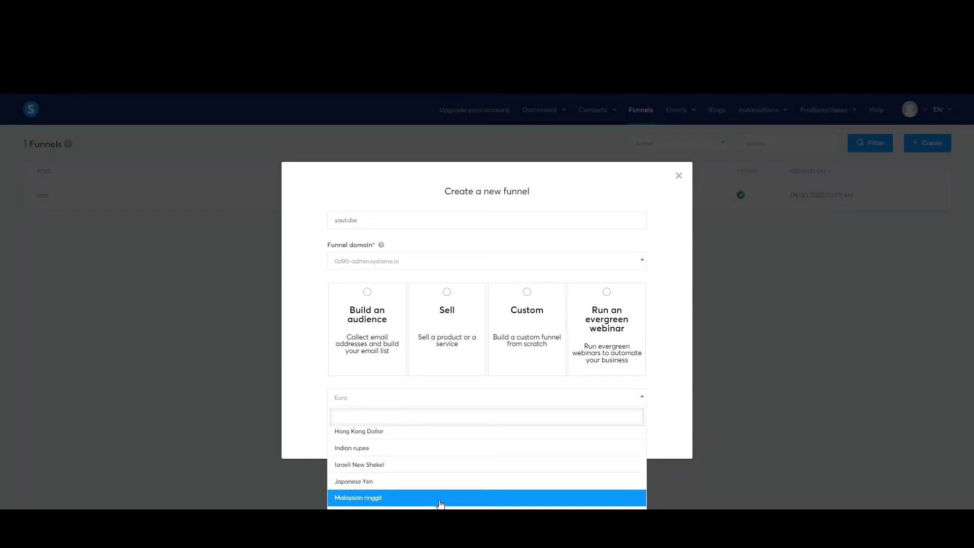
left_click(383, 449)
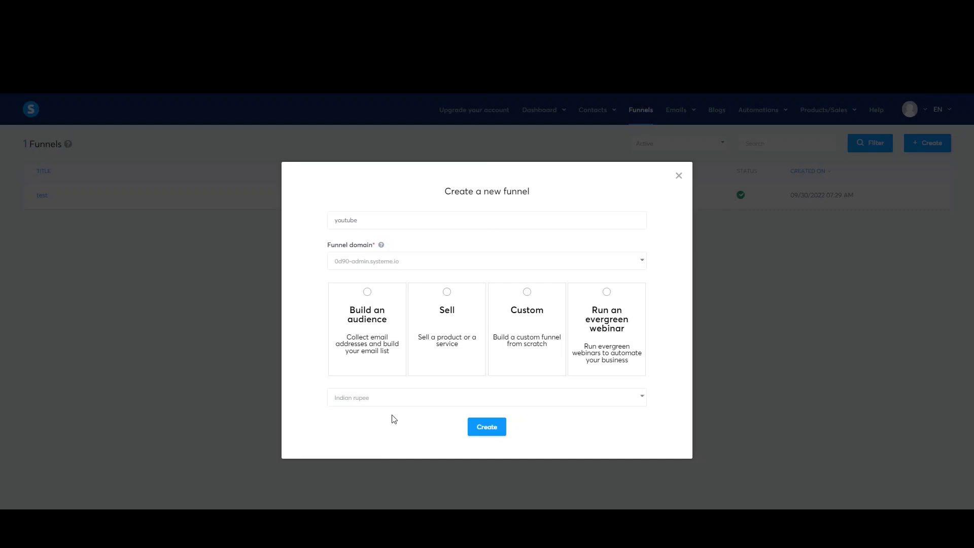
Set the funnel's currency to U.S. Dollar, choose Build an audience as its goal, and create it
left_click(369, 398)
scroll(406, 456, "up", 5)
scroll(395, 451, "down", 3)
scroll(356, 435, "up", 3)
left_click(379, 437)
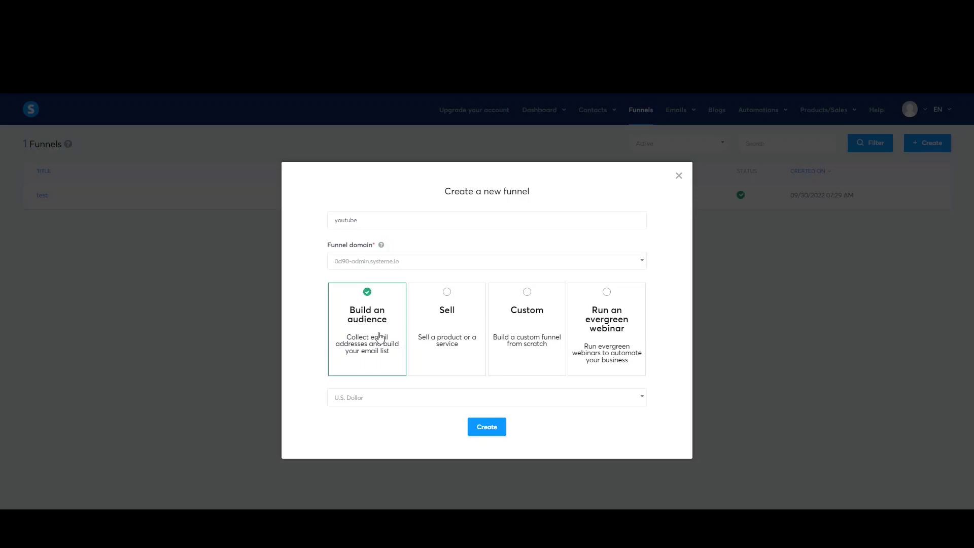
left_click(493, 427)
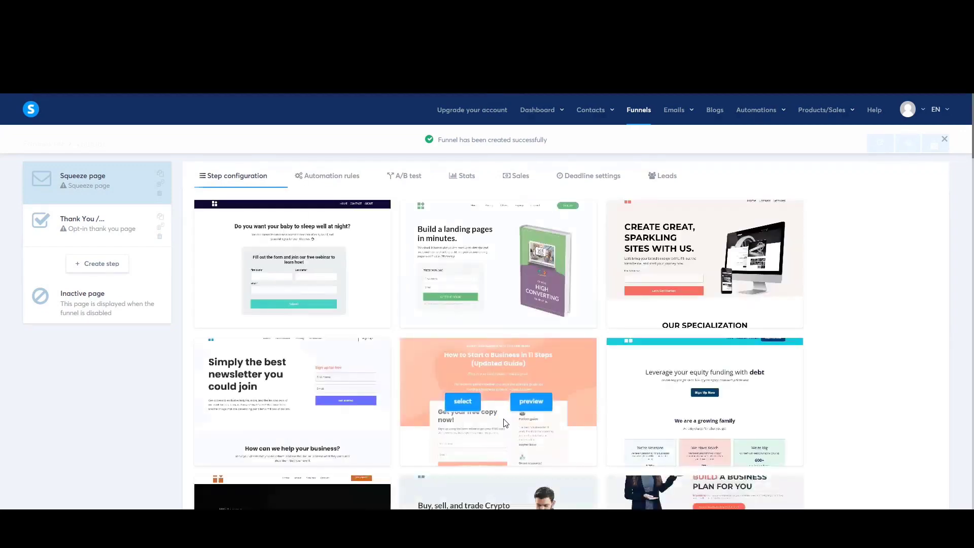
Browse the squeeze page templates and preview the one about the best way to create squeeze pages
scroll(589, 276, "down", 5)
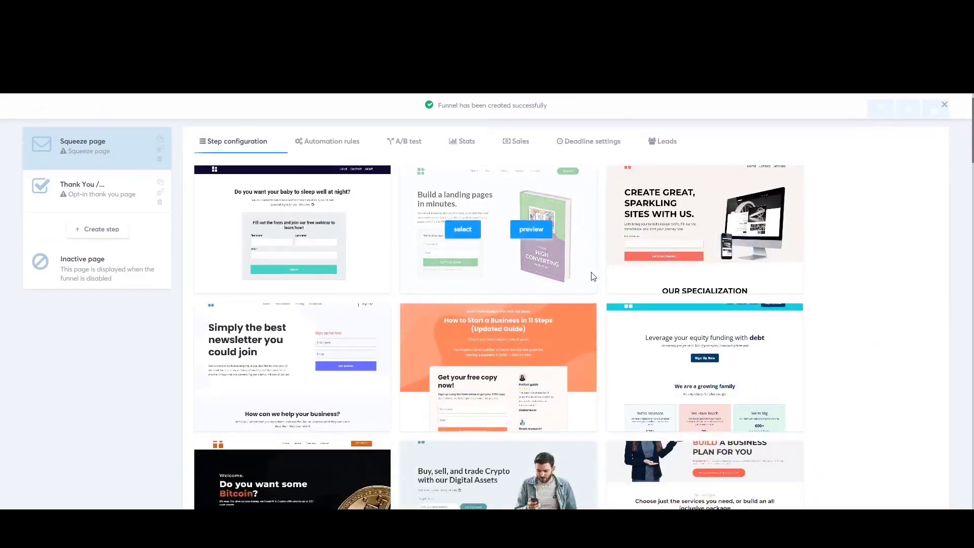
scroll(582, 284, "down", 10)
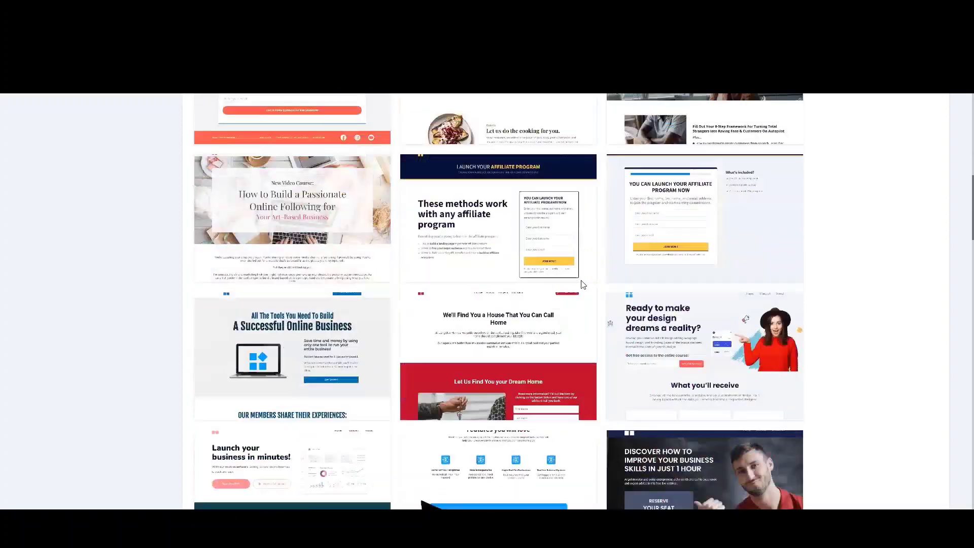
scroll(582, 285, "down", 8)
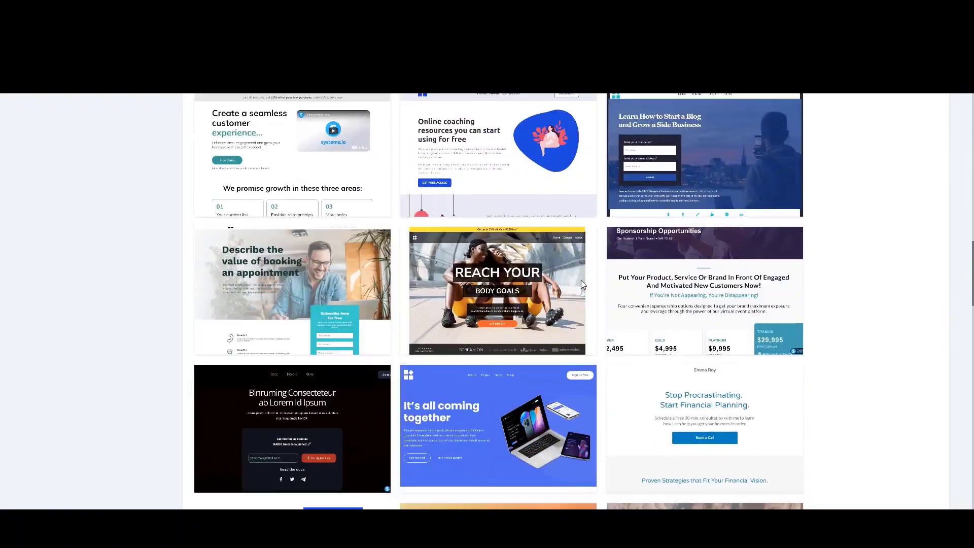
scroll(581, 284, "down", 5)
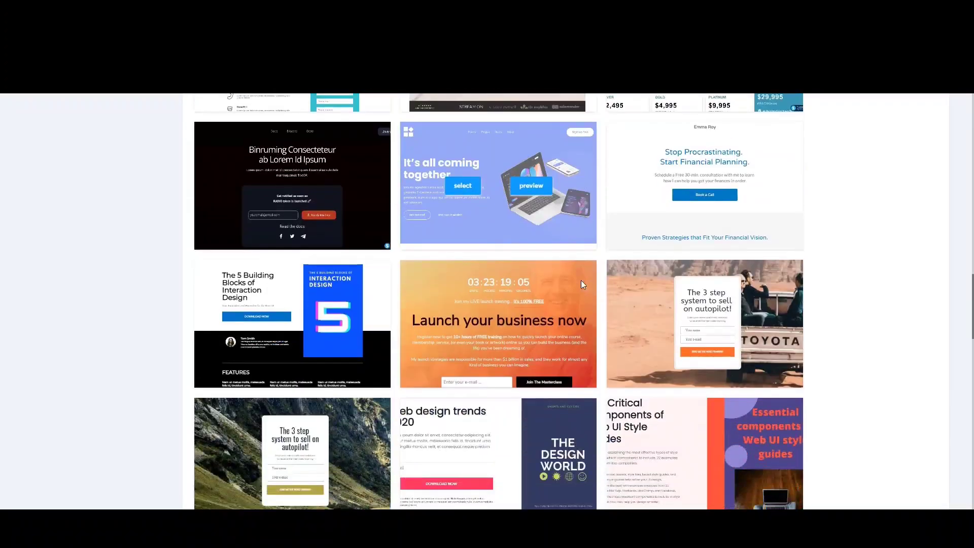
scroll(582, 285, "down", 12)
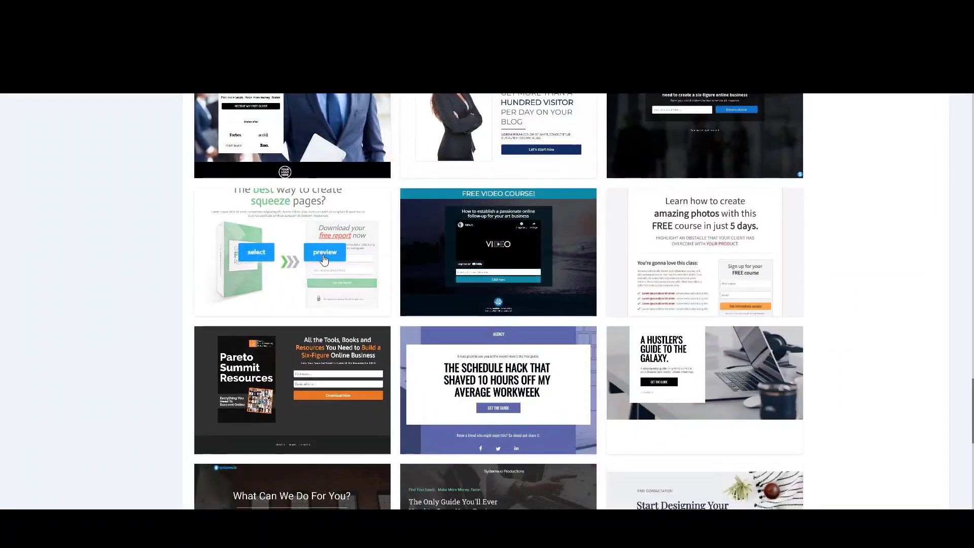
left_click(324, 256)
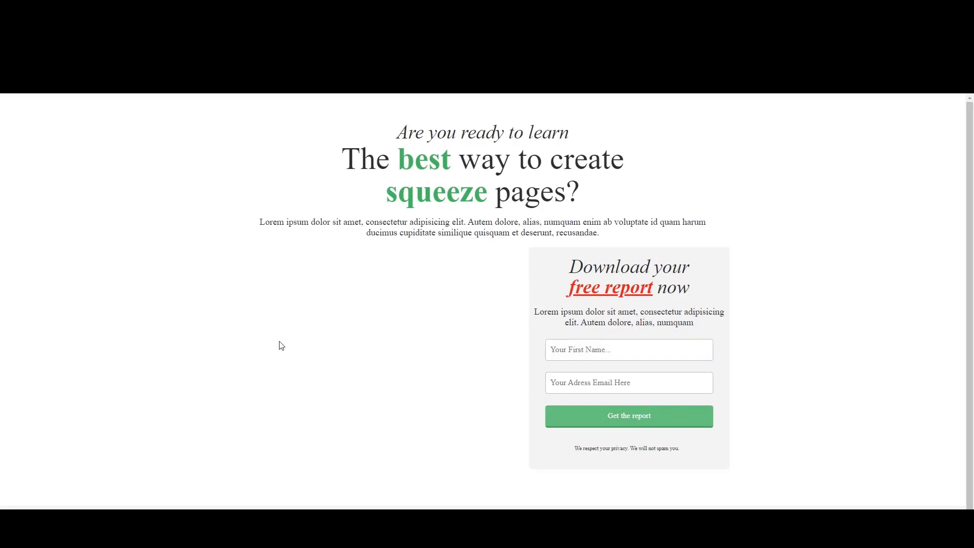
Close the template preview and apply the plain ruled-background template near the end of the gallery to the squeeze page
scroll(281, 346, "down", 1)
scroll(282, 347, "up", 1)
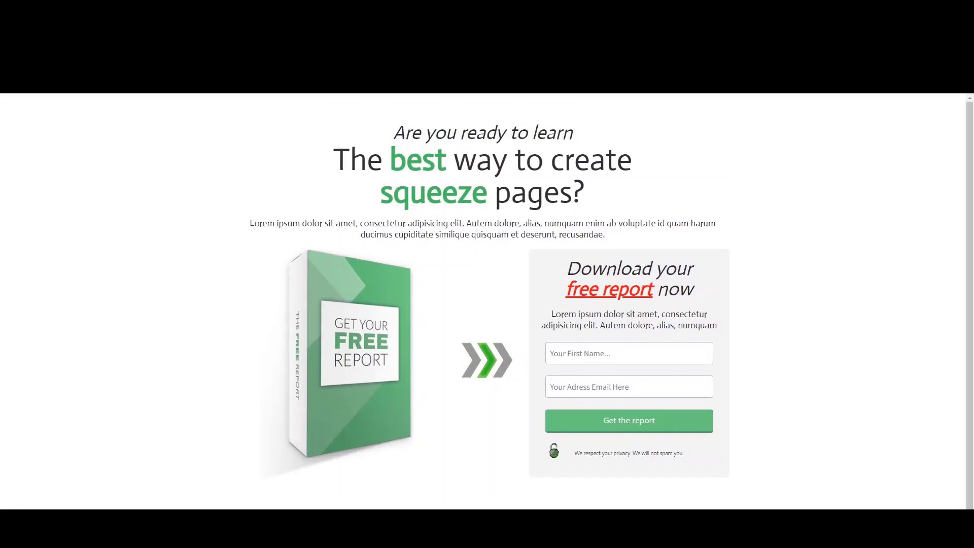
key("ctrl+w")
scroll(653, 408, "down", 10)
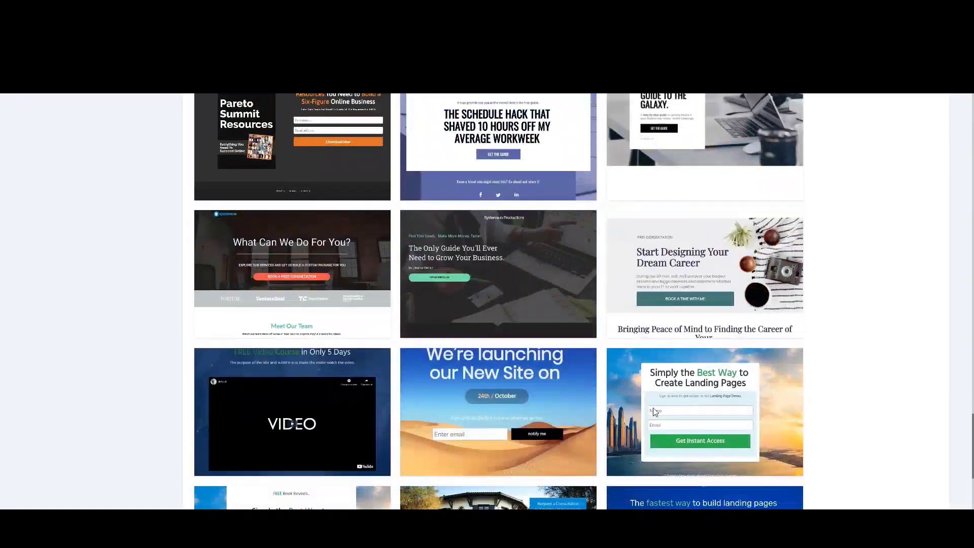
scroll(653, 407, "down", 5)
scroll(653, 407, "down", 2)
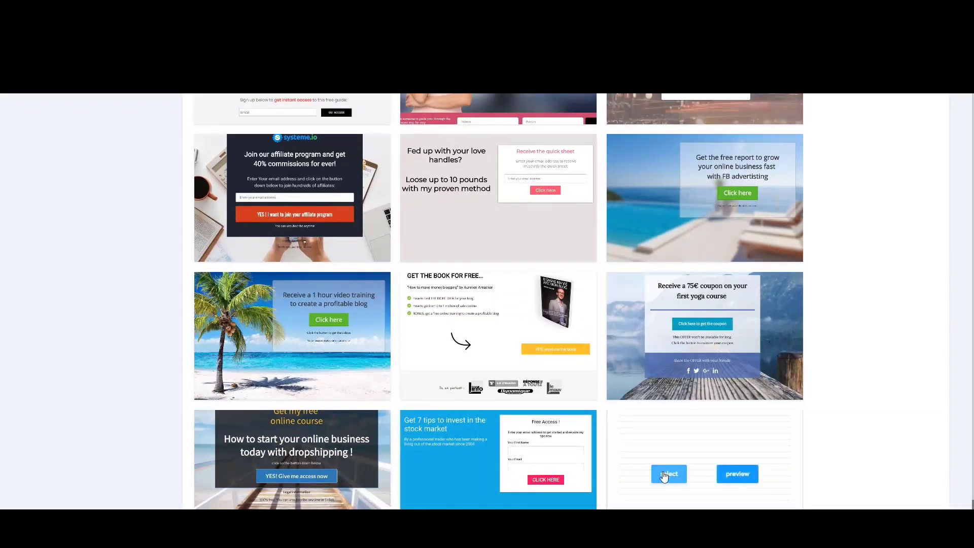
left_click(663, 477)
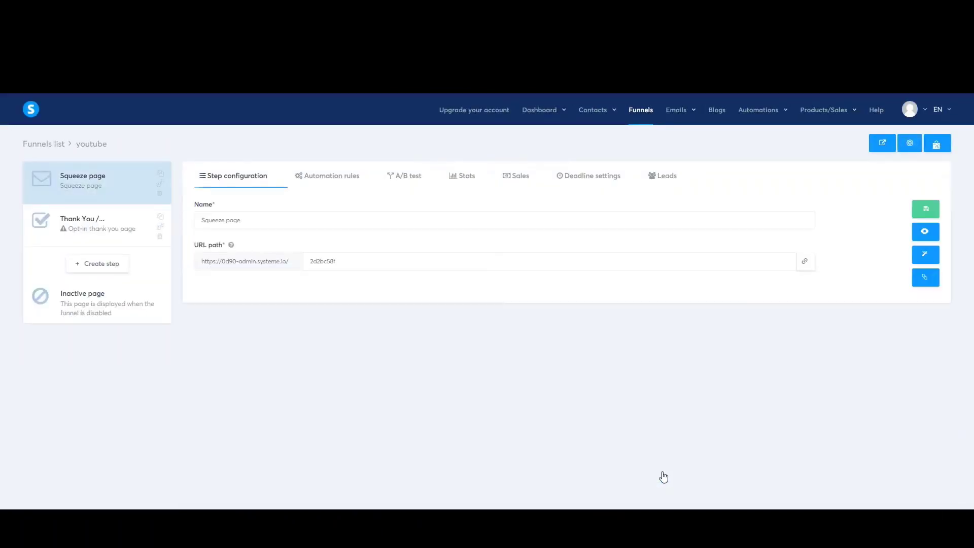
Set the squeeze page's URL path to youtubetest and save the funnel step
left_click_drag(335, 262, 296, 276)
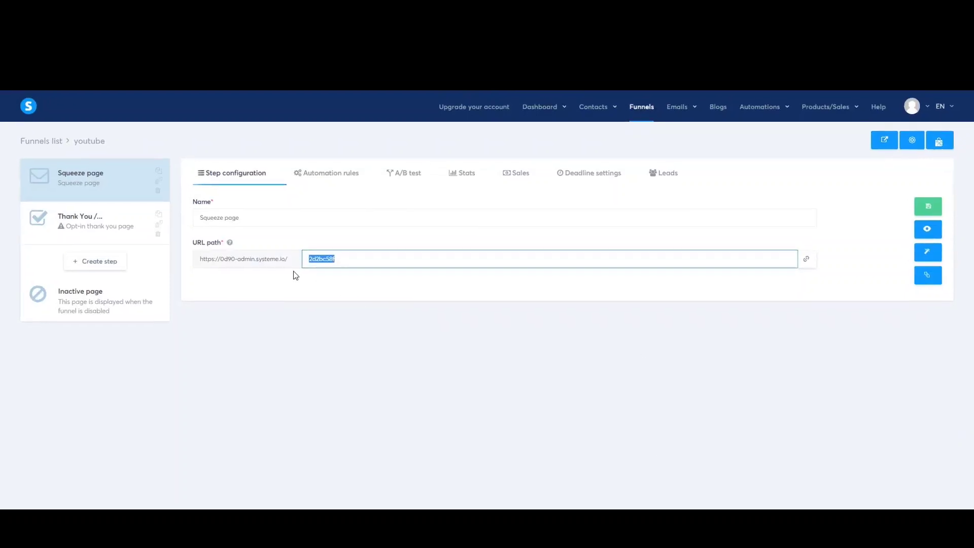
type("youtubetest")
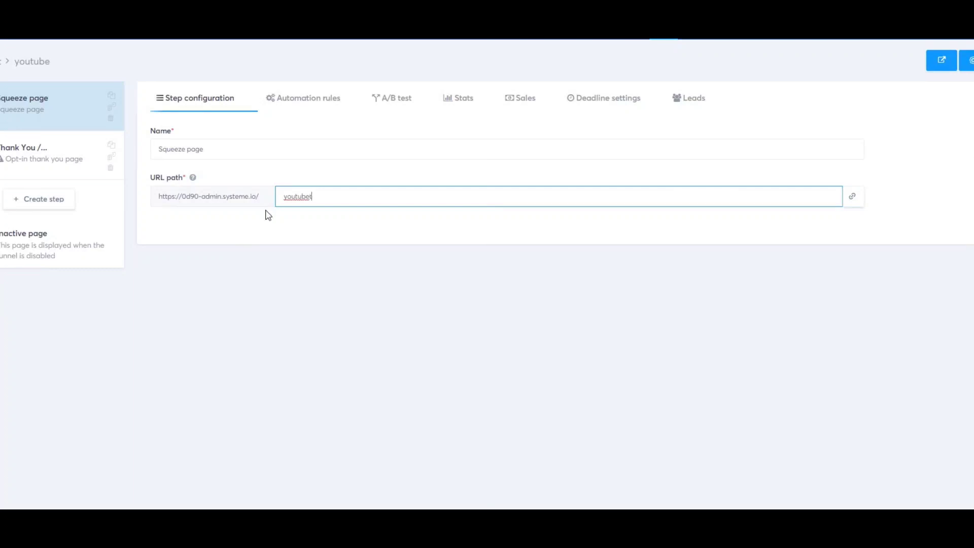
left_click(403, 233)
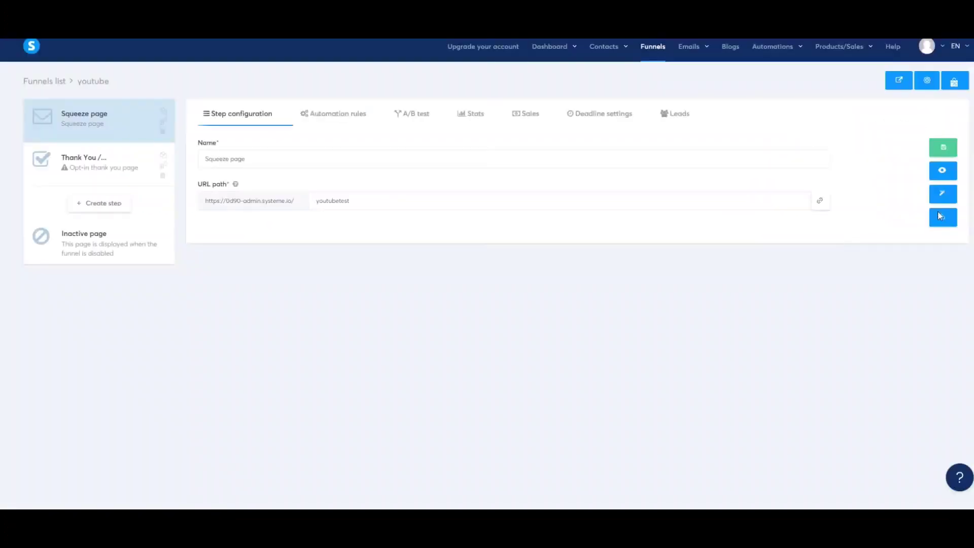
left_click(943, 148)
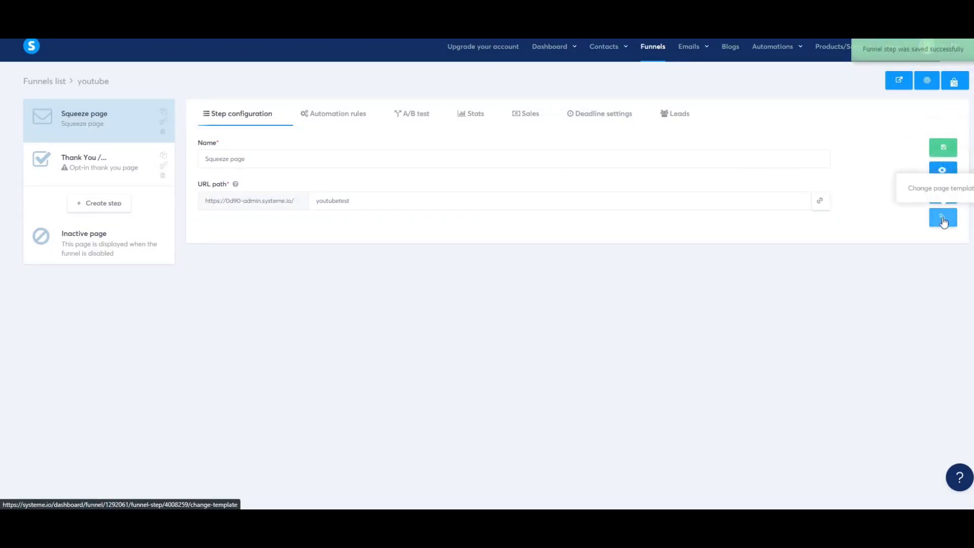
left_click(943, 222)
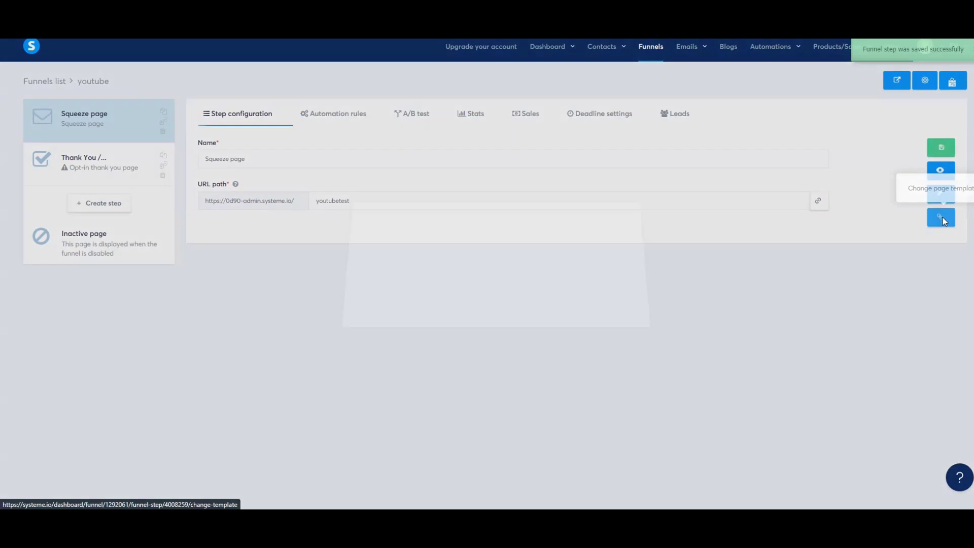
left_click(644, 215)
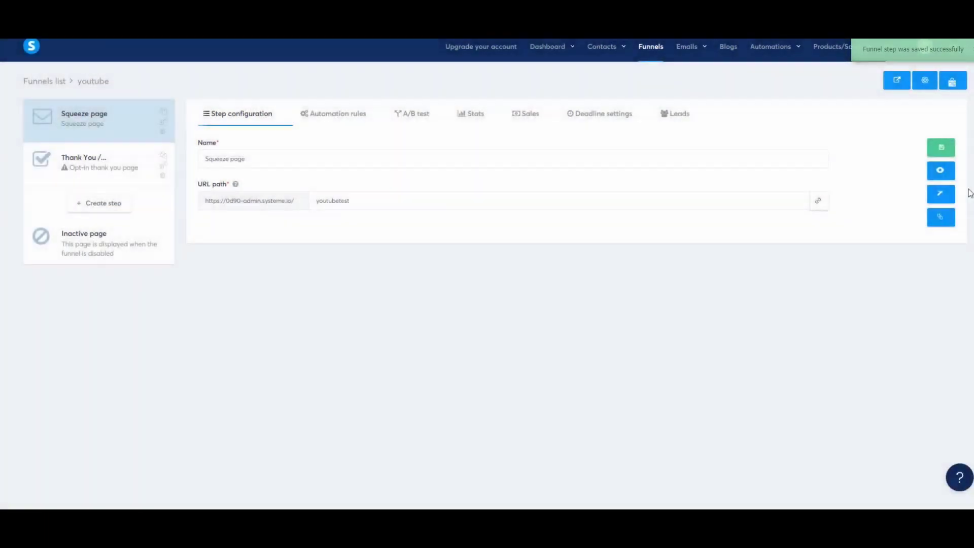
Start an automation rule for the squeeze page with the Page visited trigger and review the available actions
left_click(320, 119)
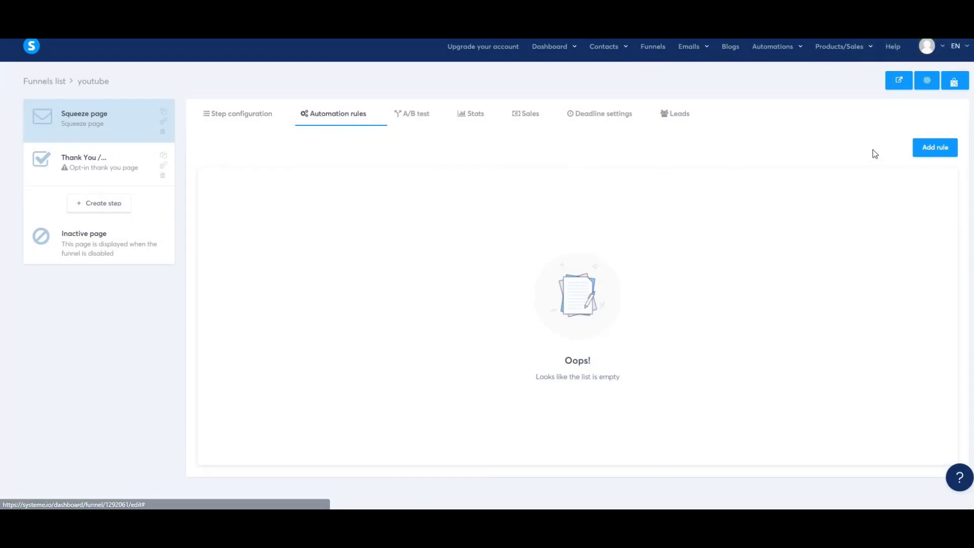
left_click(935, 148)
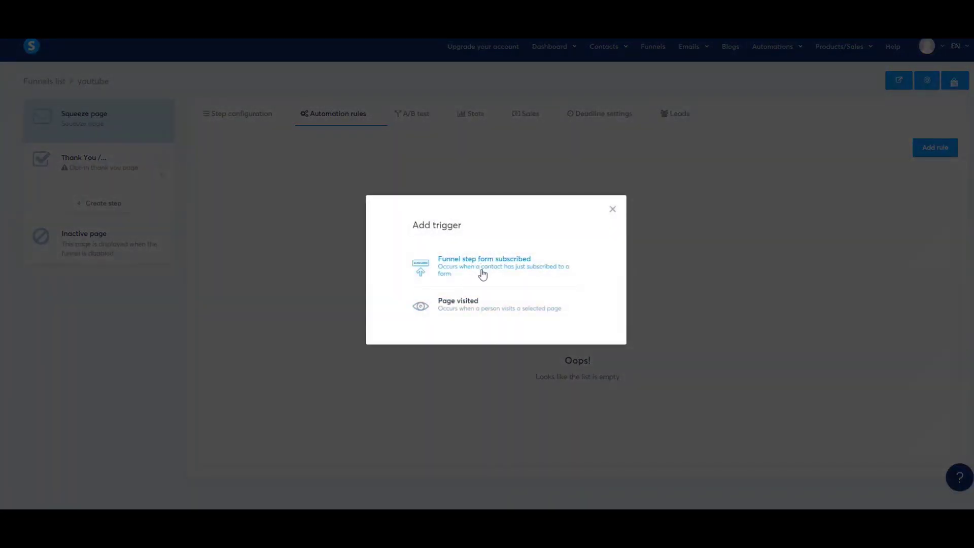
left_click(466, 313)
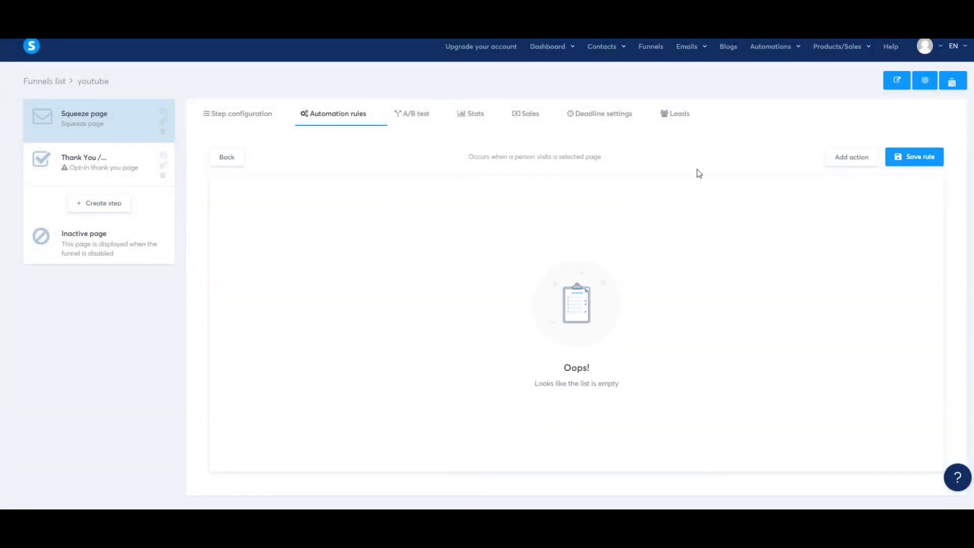
left_click(861, 156)
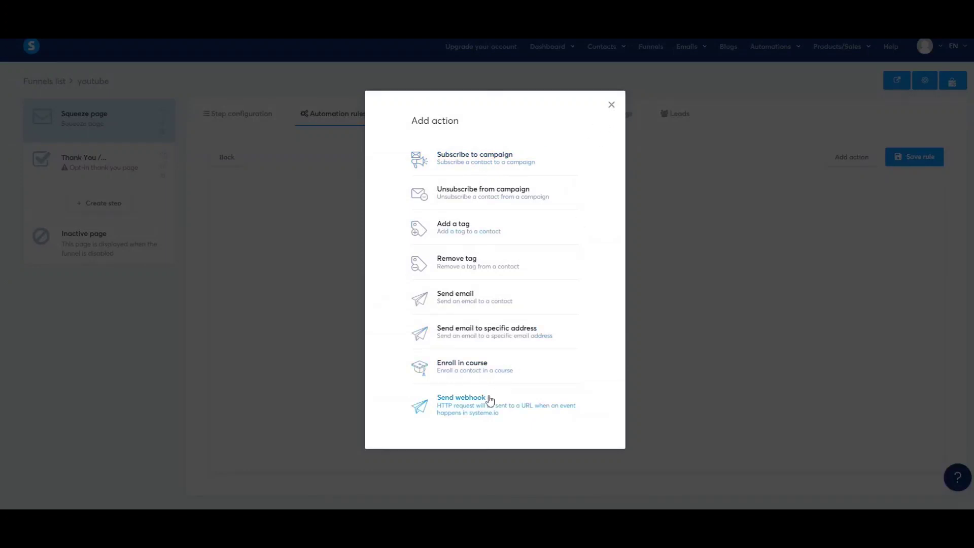
left_click(612, 105)
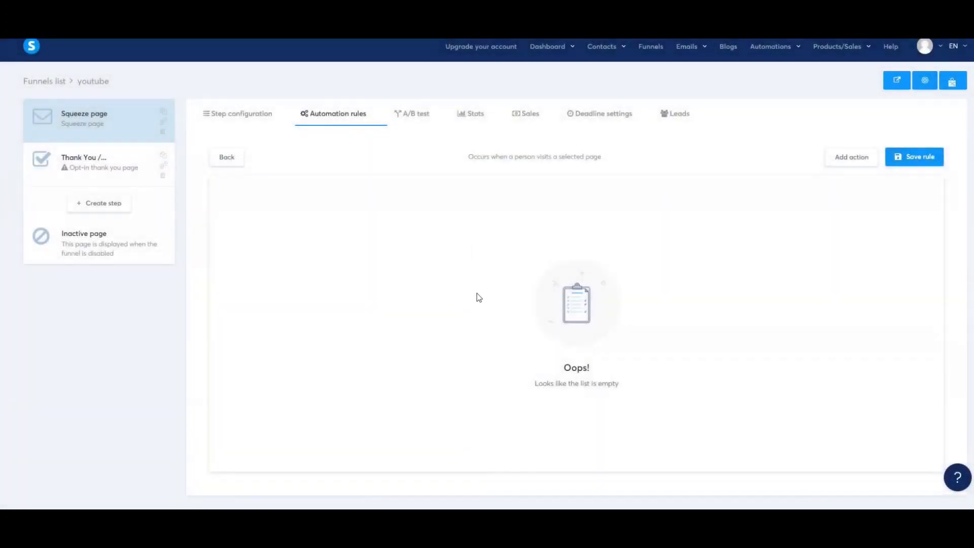
Examine the squeeze page's A/B test setup, including the variant page and goal page choices
left_click(419, 111)
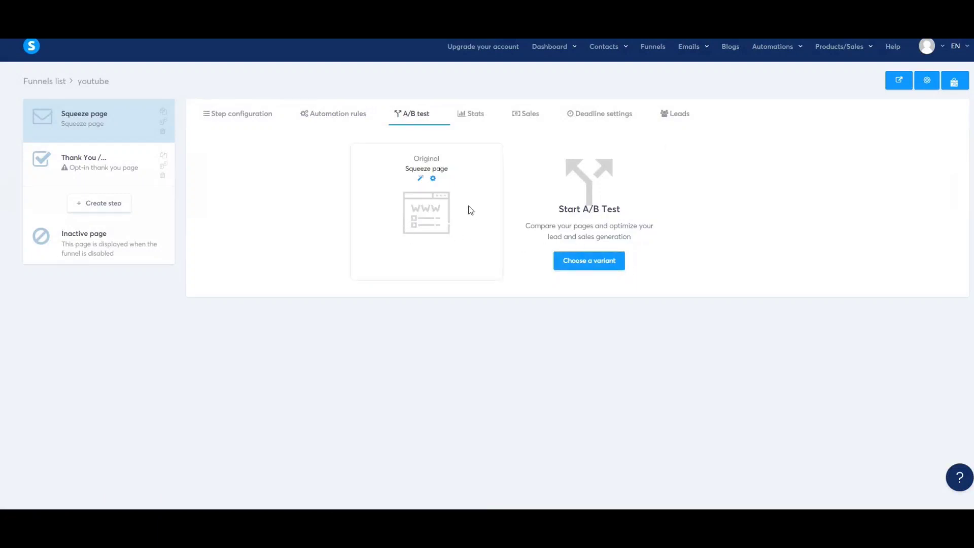
left_click(606, 268)
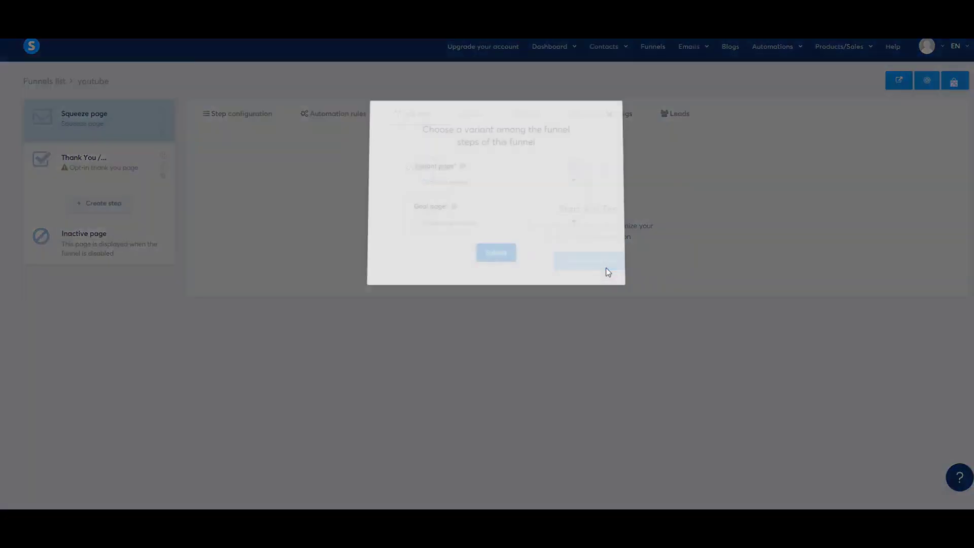
left_click(487, 187)
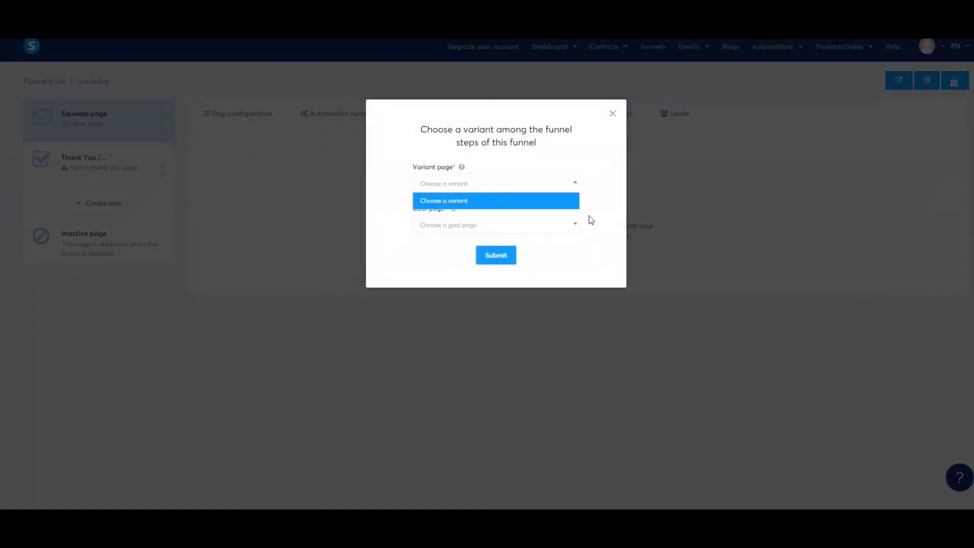
left_click(590, 219)
left_click(507, 231)
left_click(576, 255)
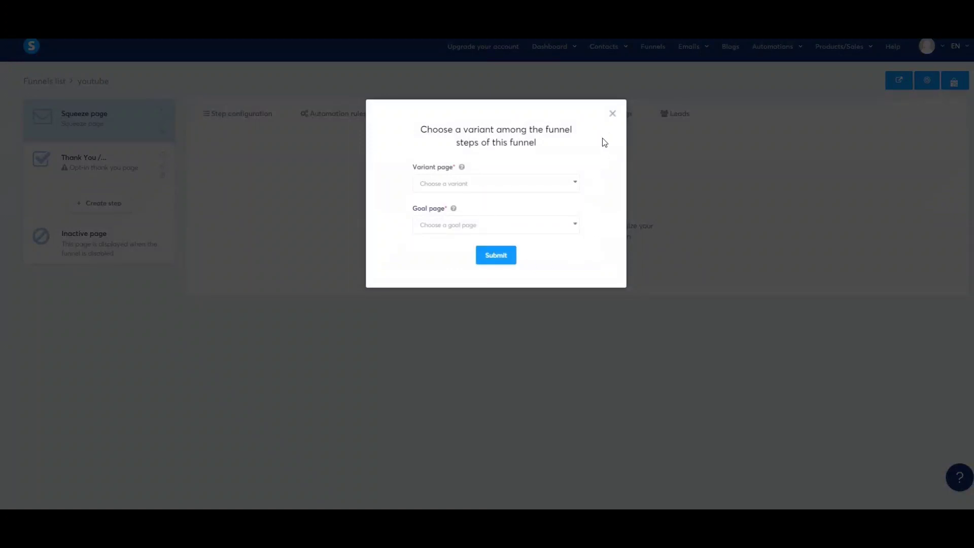
left_click(612, 113)
View the squeeze page's stats and sales records
left_click(477, 115)
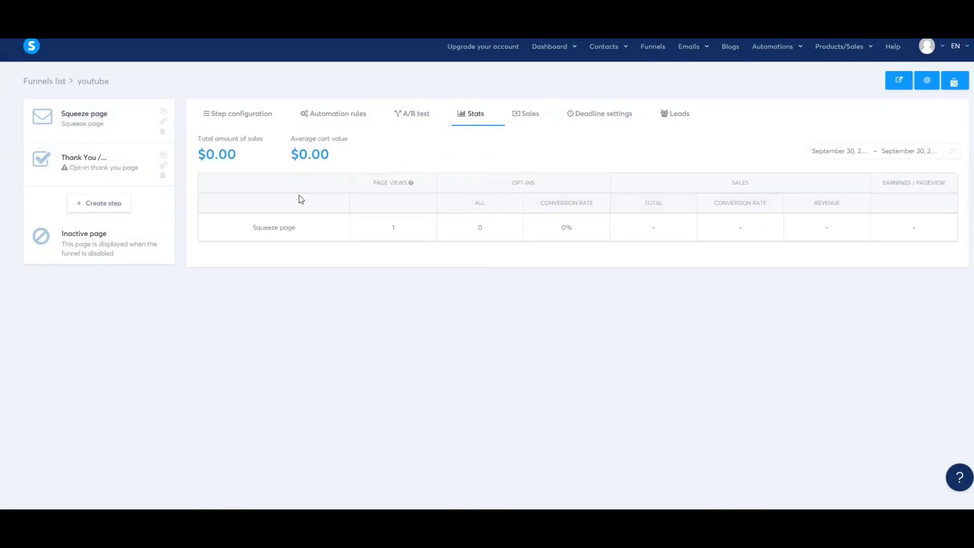
left_click(525, 118)
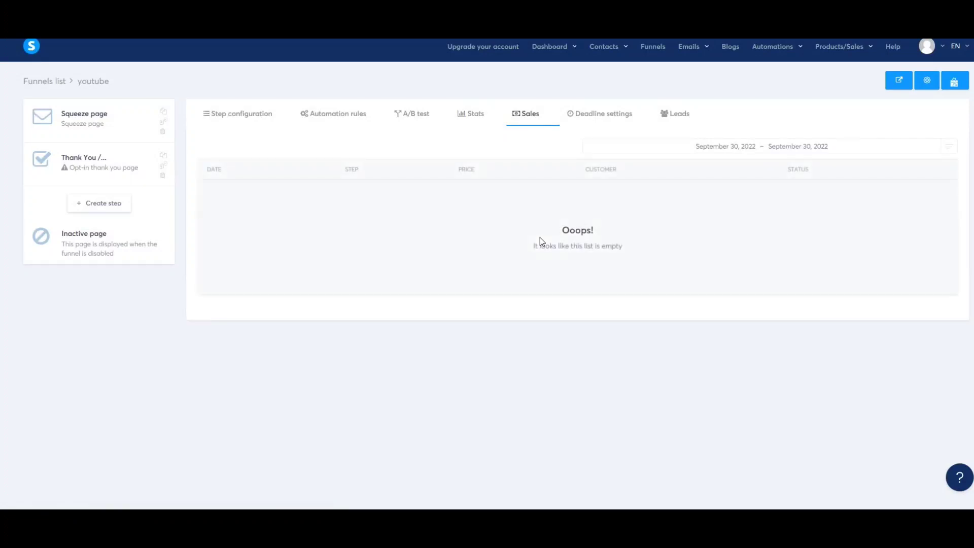
Try the deadline settings with an expiry time of 02:02, check the redirect step choices, and disable the deadline again
left_click(606, 115)
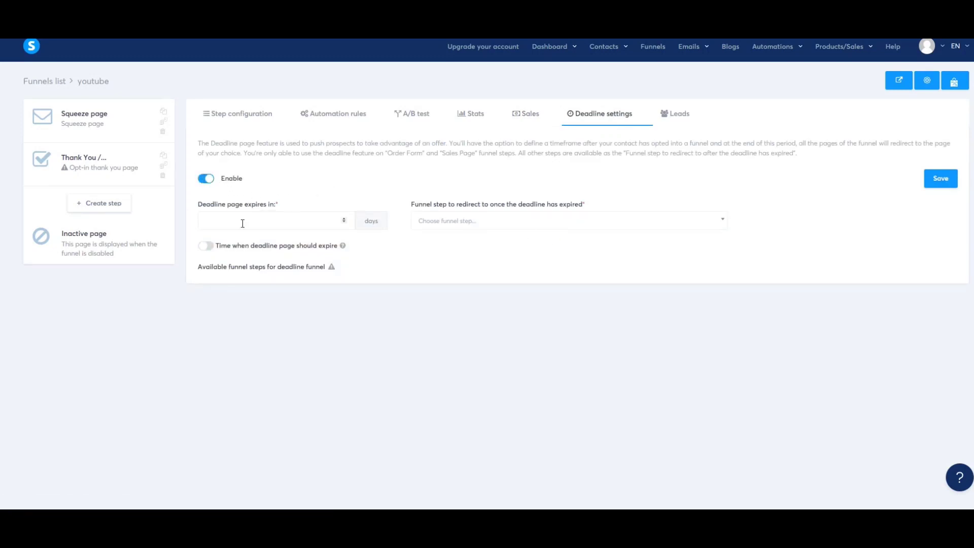
left_click(206, 246)
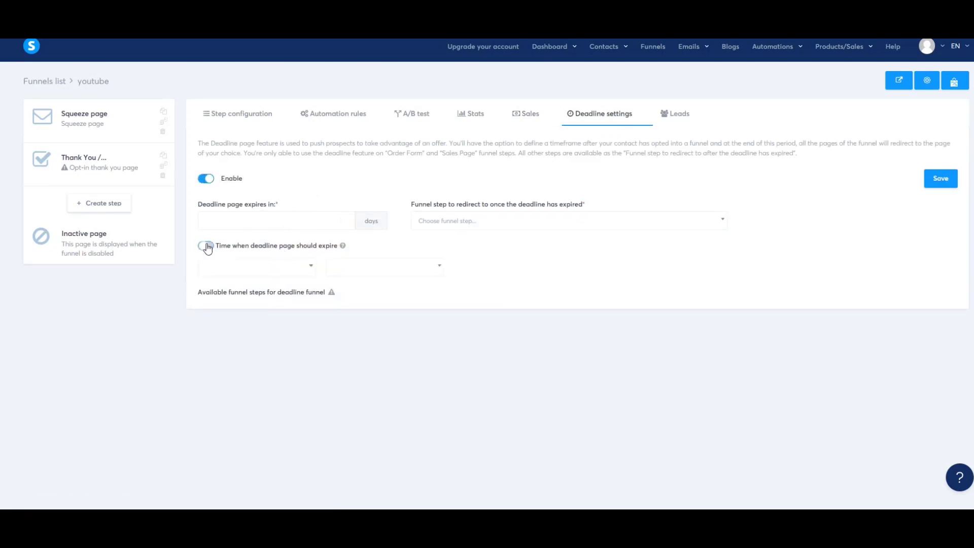
left_click(237, 268)
left_click(272, 349)
left_click(385, 269)
left_click(360, 348)
mouse_move(343, 252)
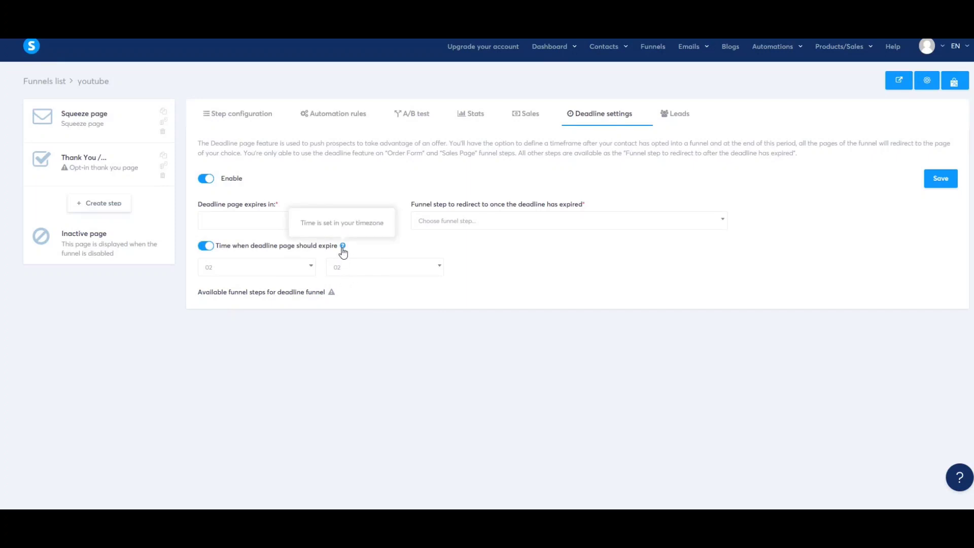
left_click(459, 224)
left_click(695, 308)
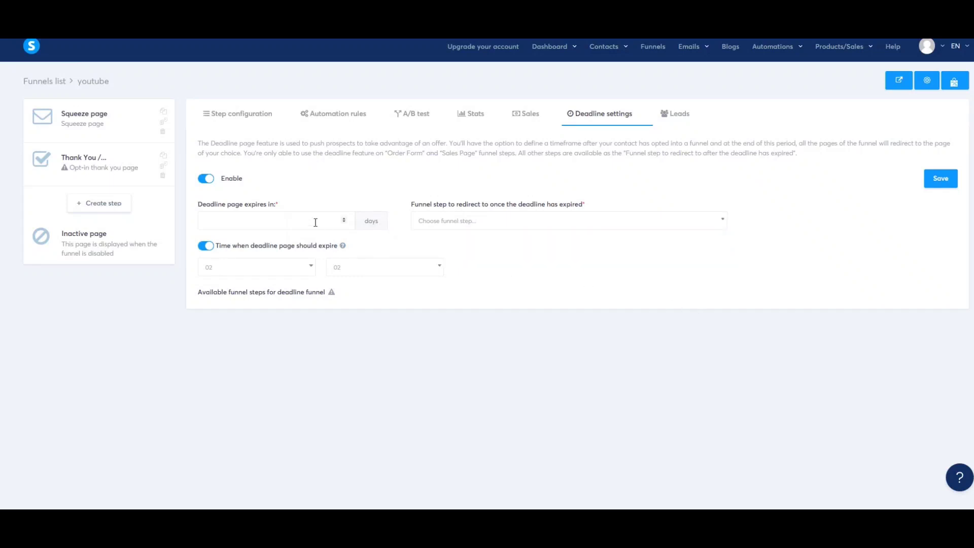
left_click(208, 181)
View the squeeze page's leads list and return to its step configuration
left_click(680, 115)
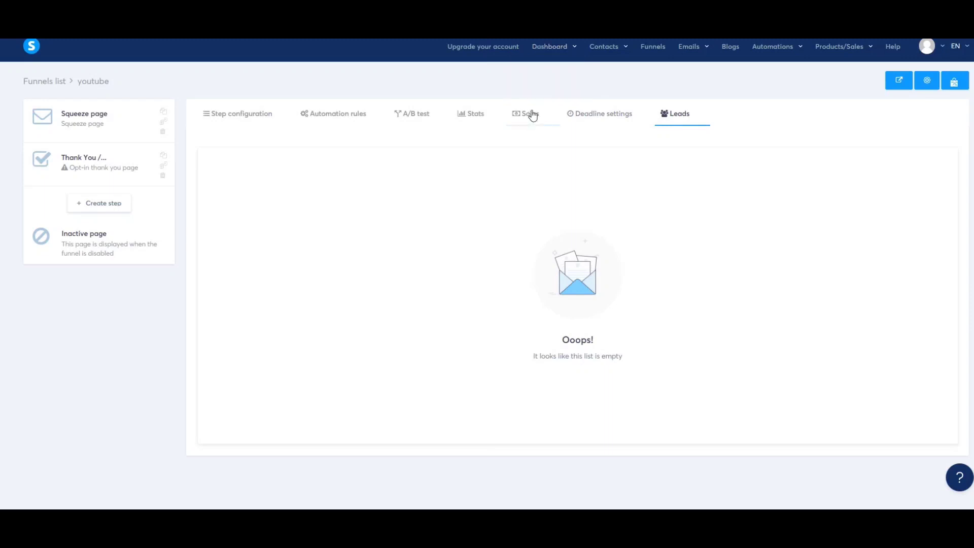
left_click(263, 109)
mouse_move(92, 170)
left_mouse_down()
mouse_move(90, 123)
mouse_move(102, 181)
mouse_move(85, 168)
left_mouse_up()
Create a new funnel step named webinar with the type Upsell
left_click(100, 206)
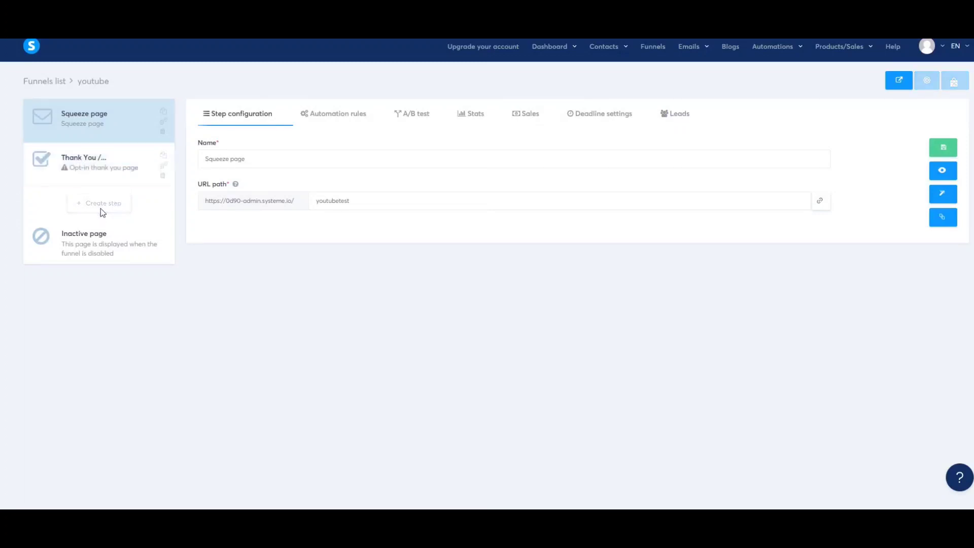
left_click(503, 163)
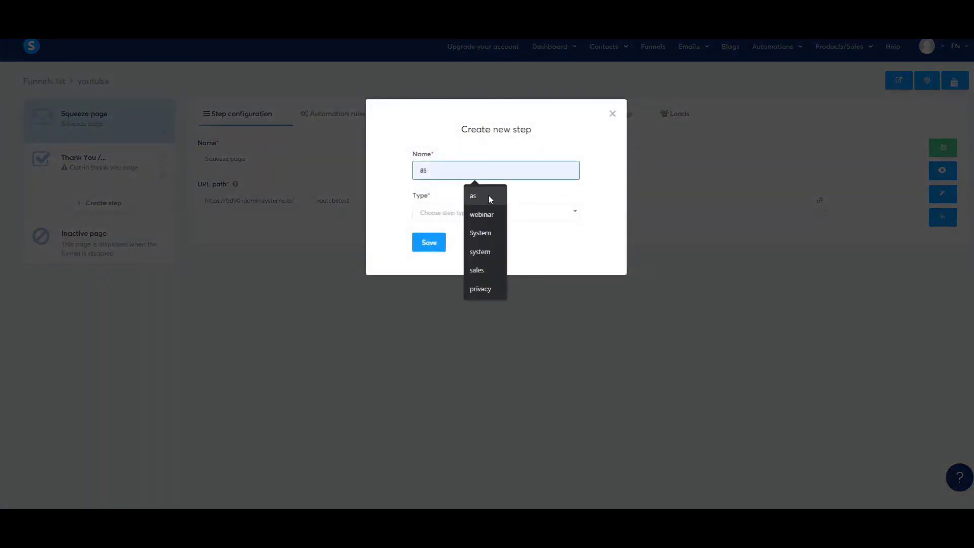
left_click(486, 214)
left_click(454, 212)
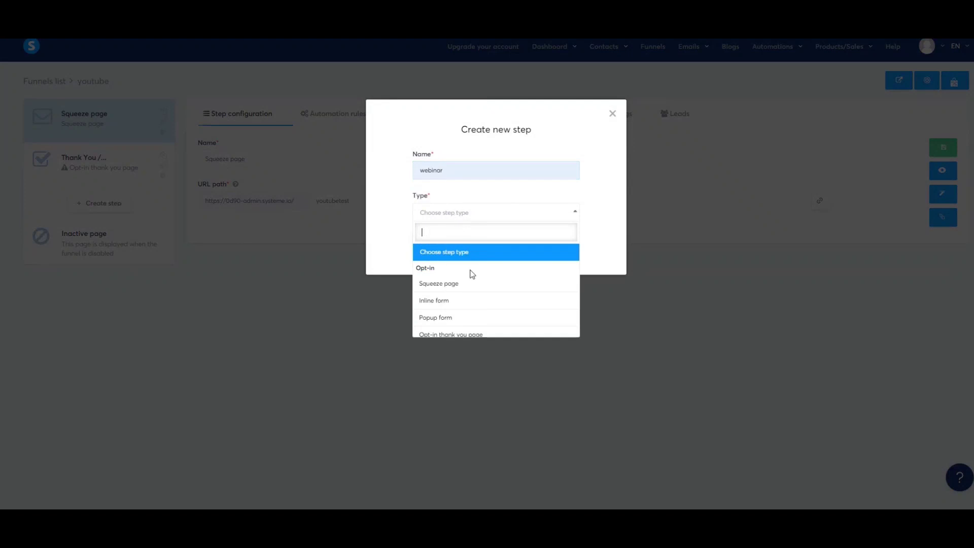
scroll(485, 309, "down", 5)
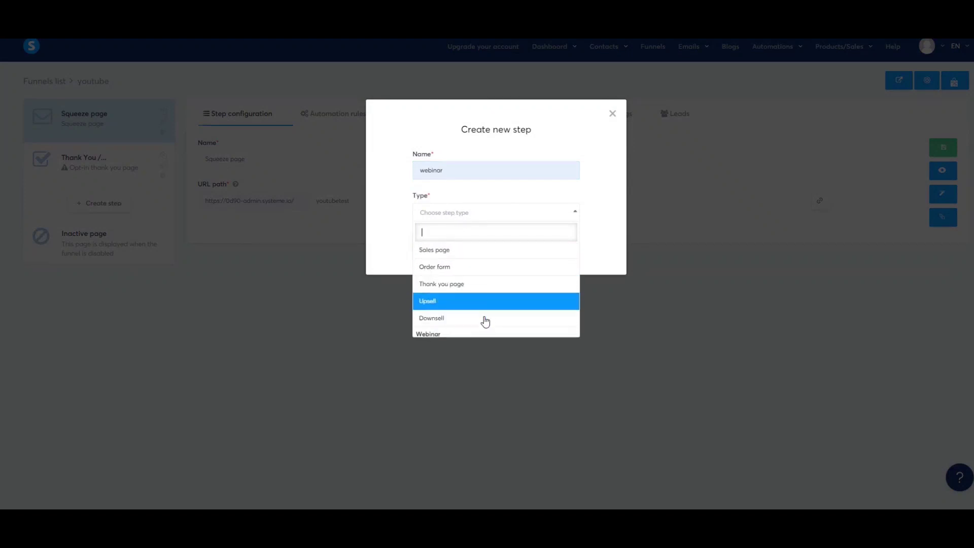
left_click(458, 264)
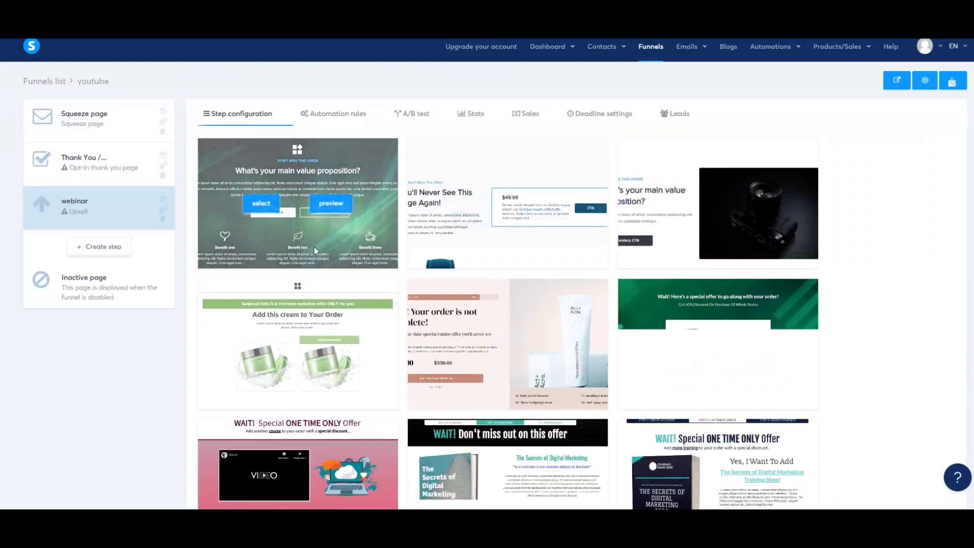
Browse the upsell templates and apply the green "Wait! Here's a special offer to go along with your order!" one to the webinar step
scroll(314, 247, "down", 2)
scroll(661, 252, "down", 5)
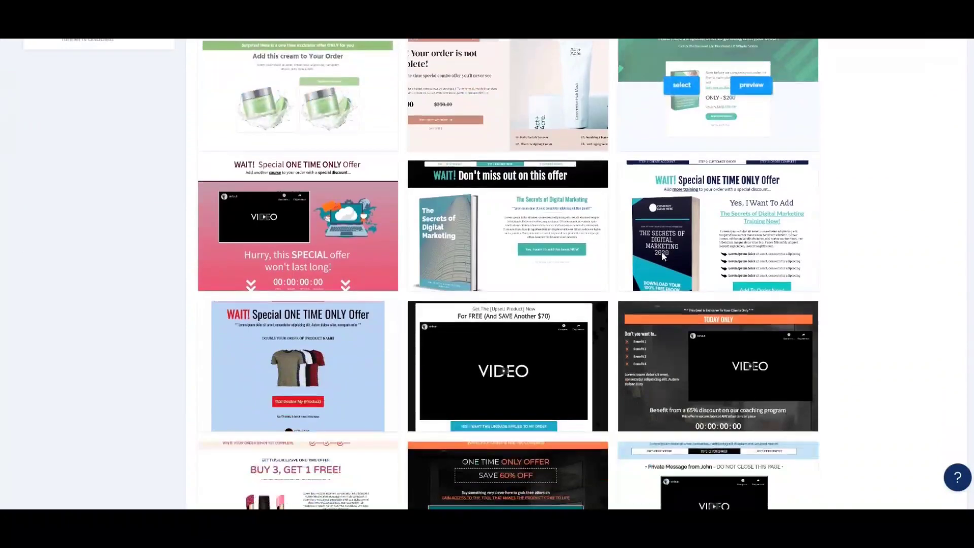
scroll(817, 280, "down", 5)
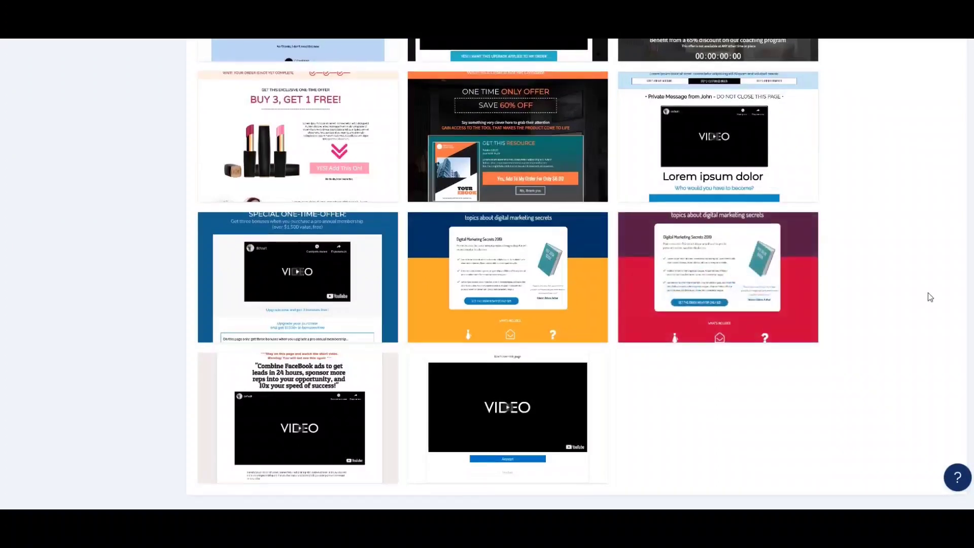
scroll(928, 292, "up", 9)
scroll(913, 292, "up", 2)
mouse_move(685, 287)
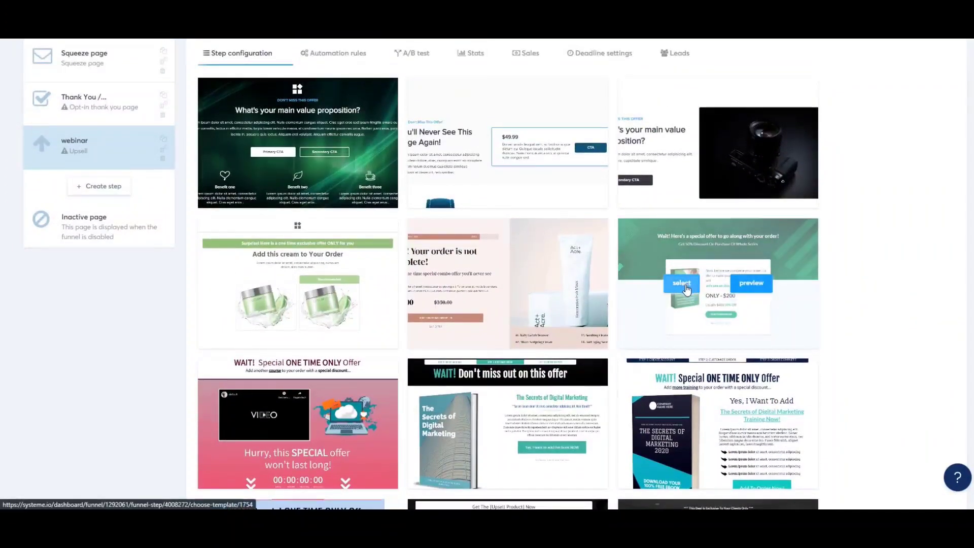
left_click(686, 288)
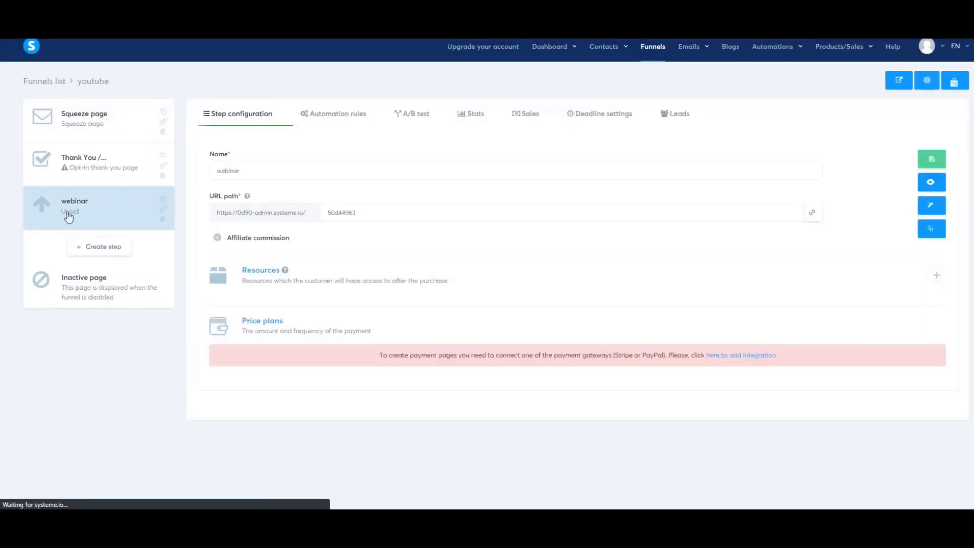
Create a new funnel step named downsell with the type Downsell
left_click(98, 247)
left_click(468, 175)
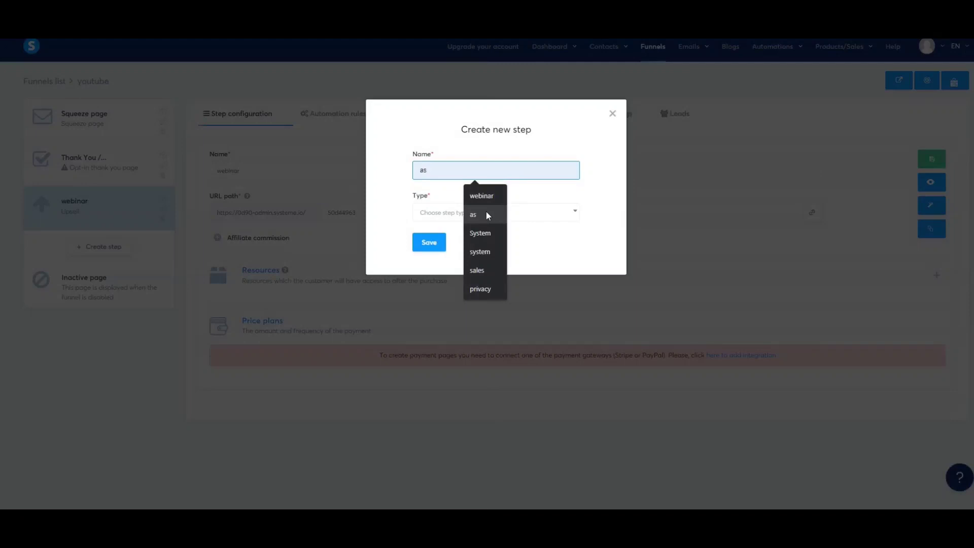
type("downsell")
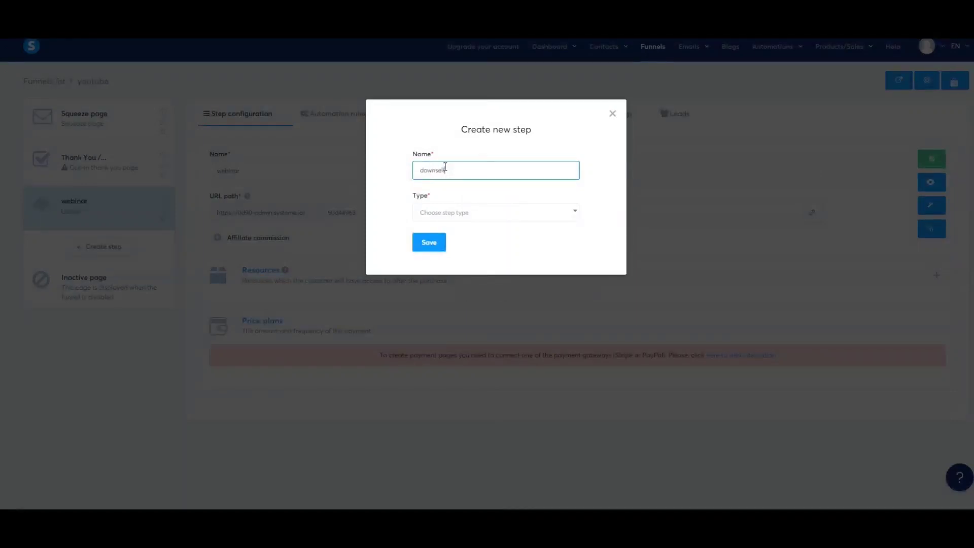
left_click(455, 215)
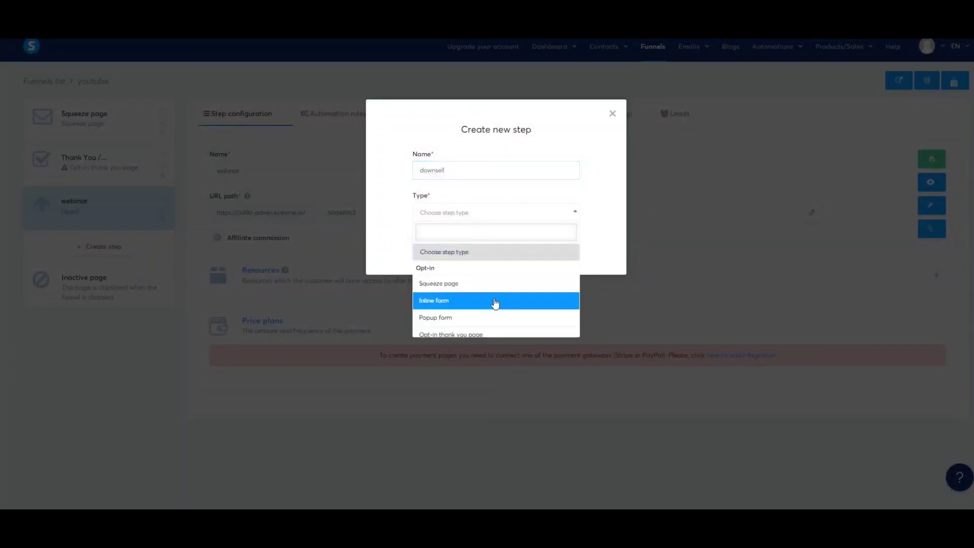
scroll(491, 303, "down", 3)
scroll(467, 302, "down", 1)
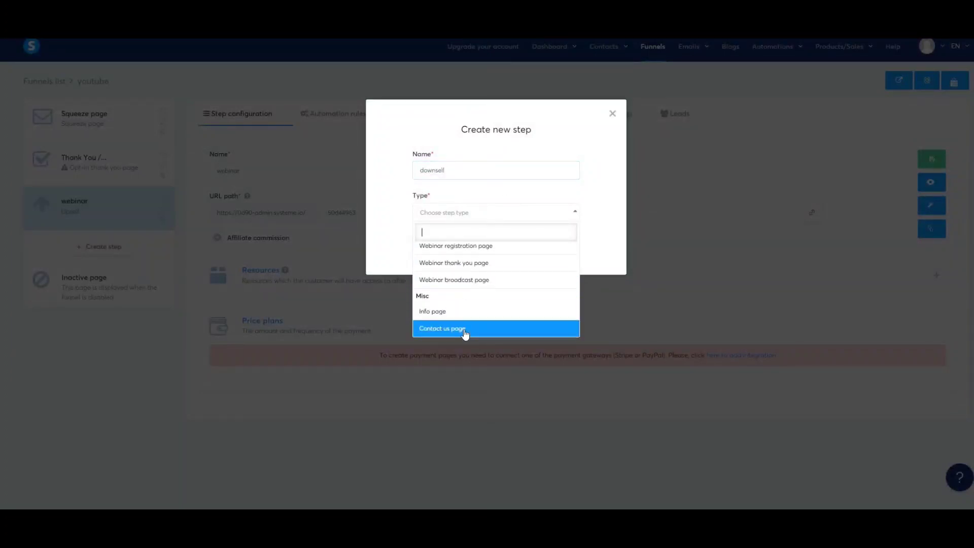
scroll(477, 281, "up", 2)
left_click(472, 266)
left_click(427, 242)
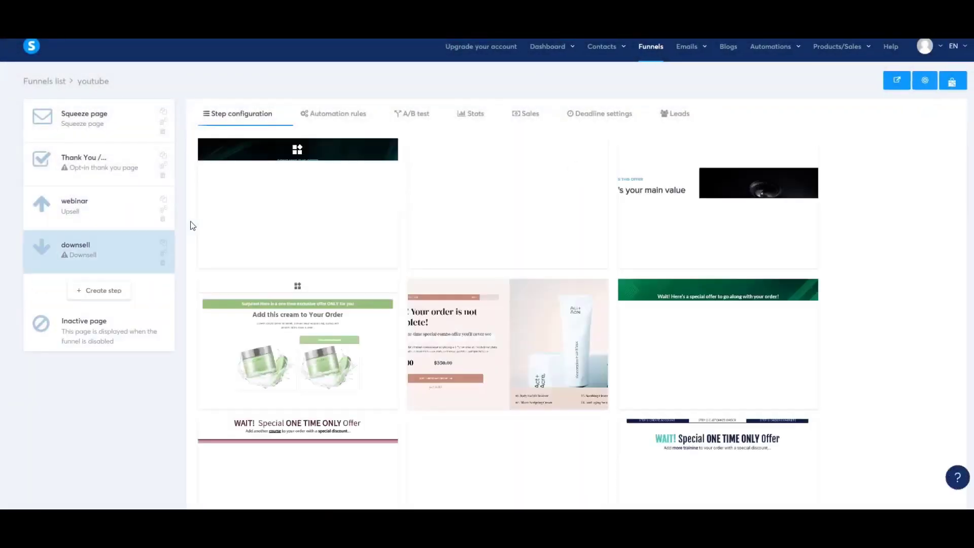
Apply the "Add this cream to Your Order" template to the downsell step and move the Thank You step below it
mouse_move(329, 353)
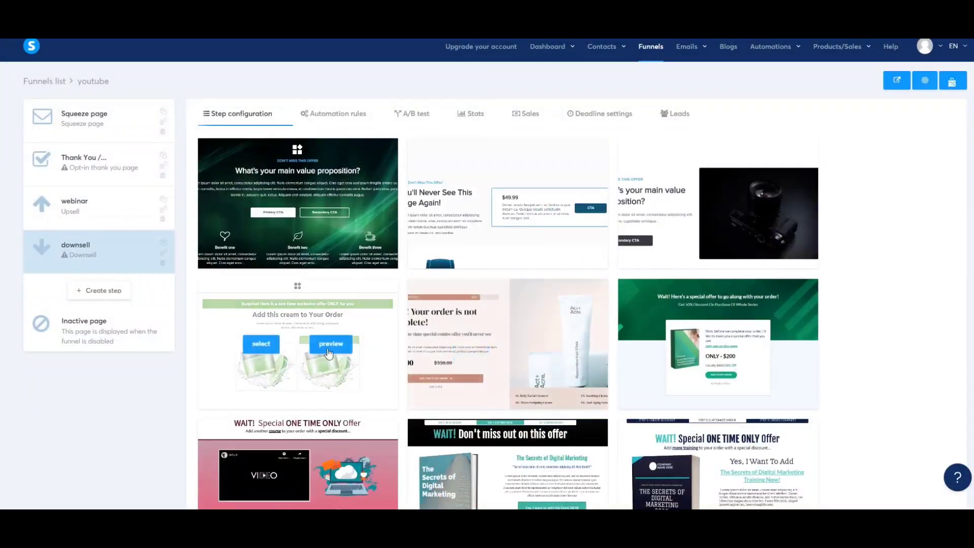
left_click(274, 346)
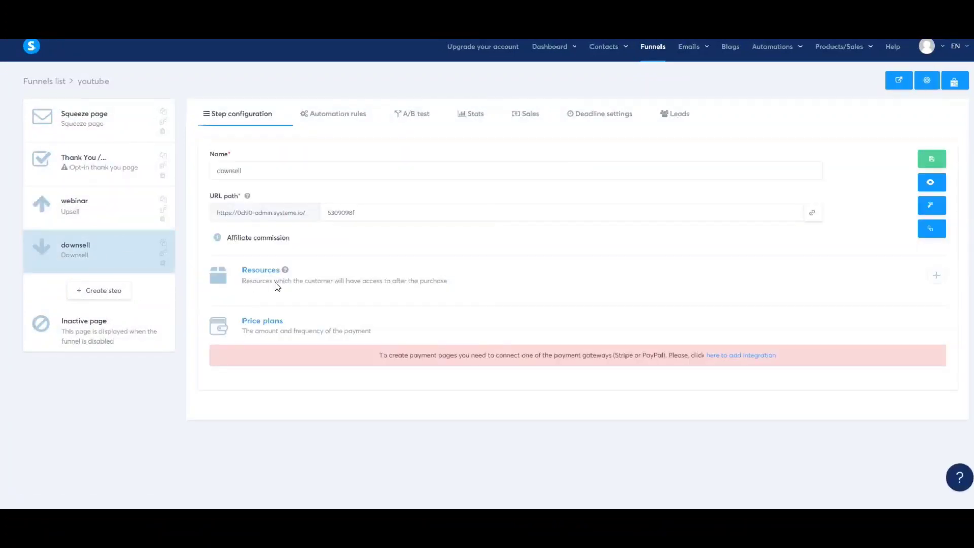
left_click_drag(98, 261, 87, 238)
left_click_drag(94, 161, 99, 254)
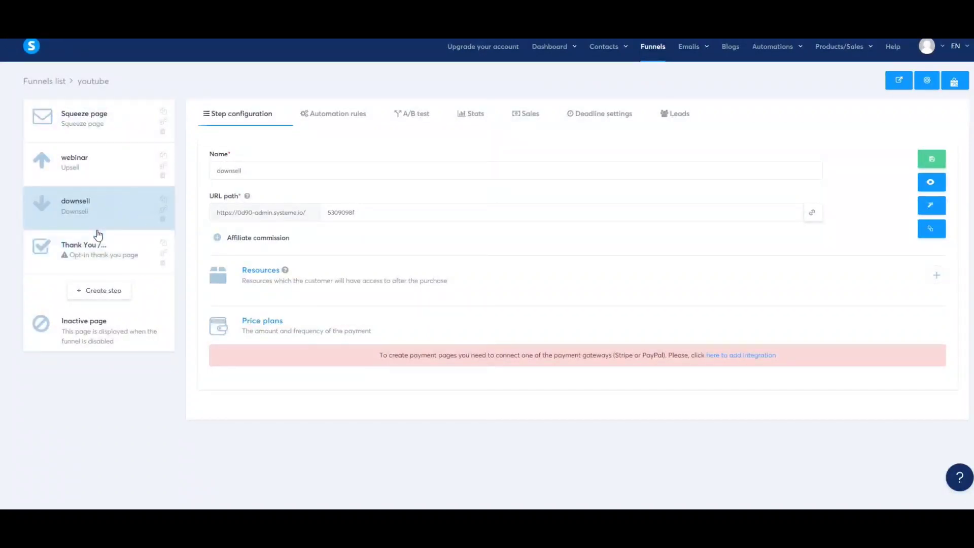
Create a new funnel step named order with the type Order form
left_click(99, 291)
left_click(464, 171)
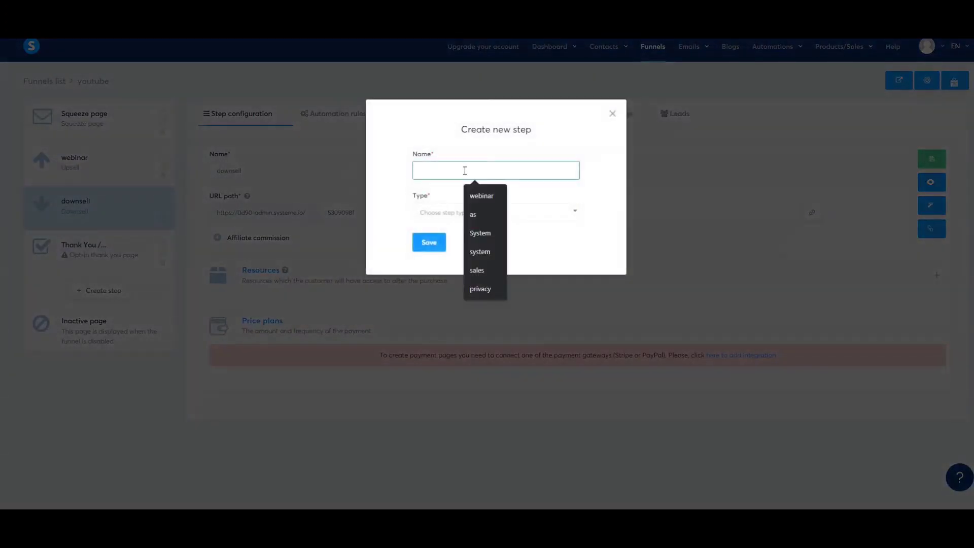
type("order")
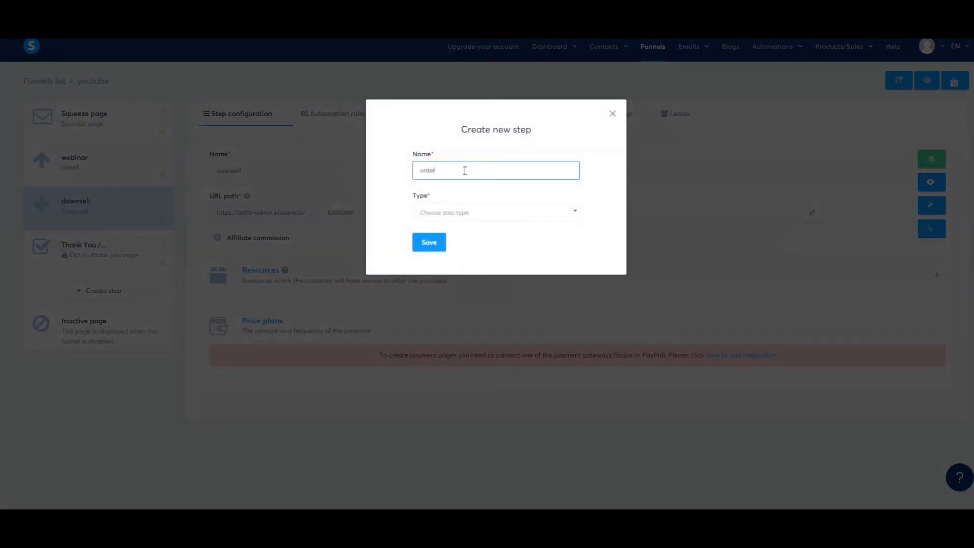
left_click(476, 219)
scroll(475, 305, "down", 5)
scroll(482, 304, "down", 4)
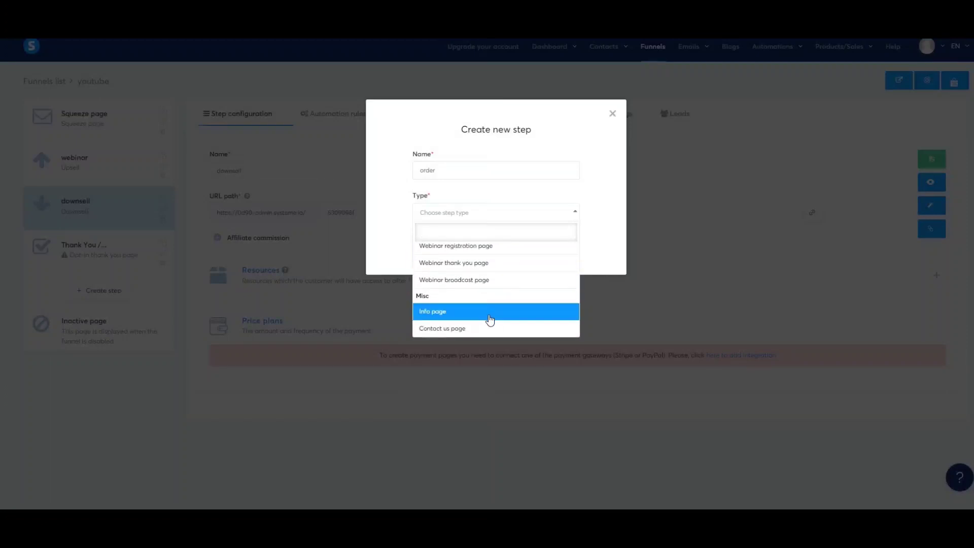
scroll(487, 329, "up", 5)
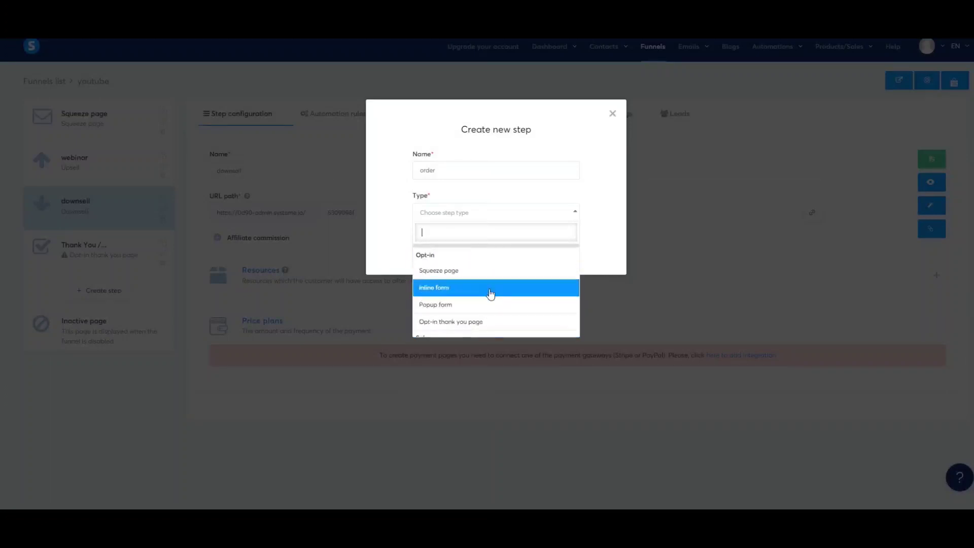
scroll(480, 302, "down", 1)
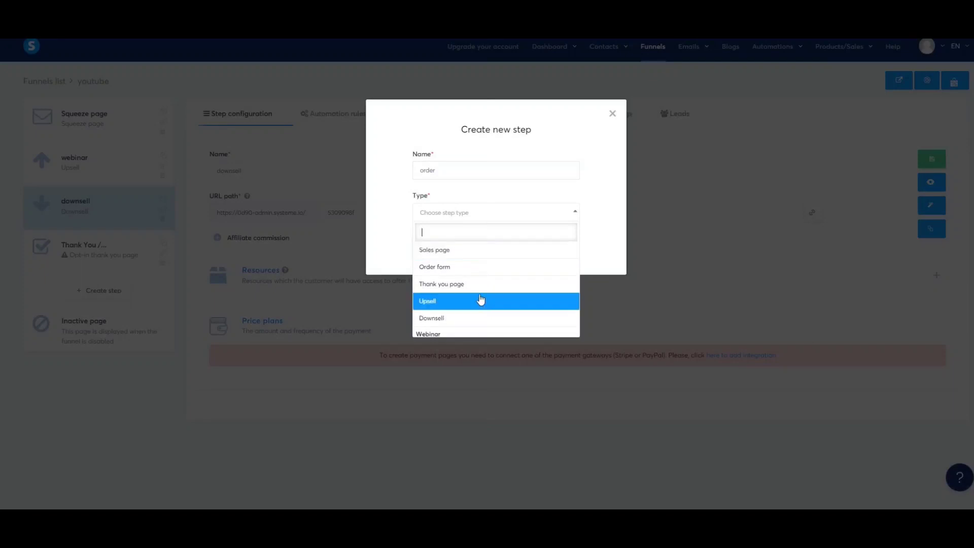
left_click(463, 269)
left_click(439, 246)
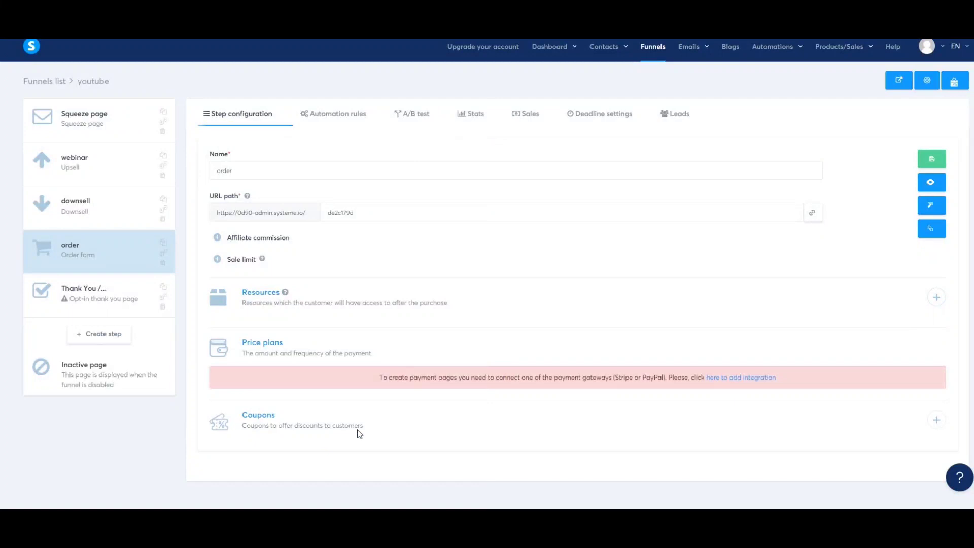
Add an empty resource entry to the order step and check which resource types it offers
left_click(937, 297)
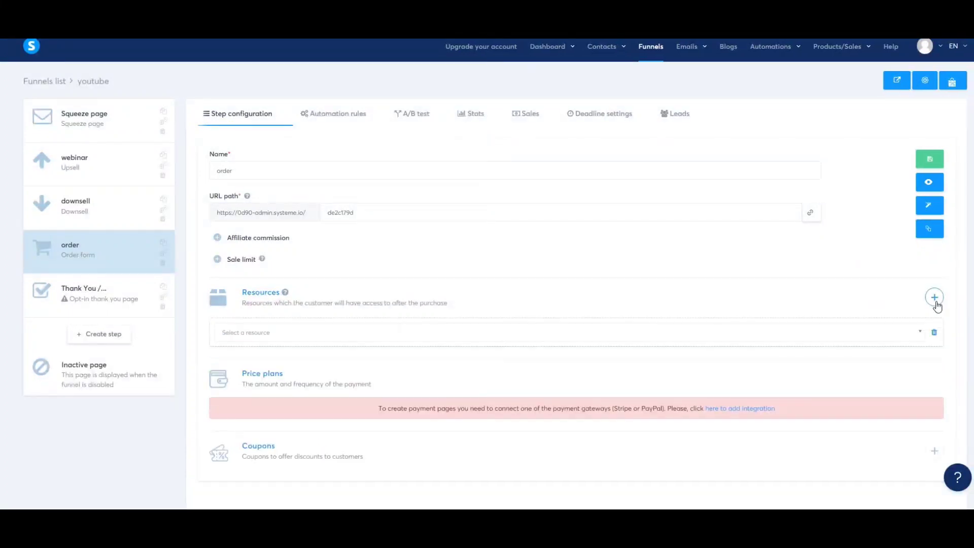
left_click(274, 332)
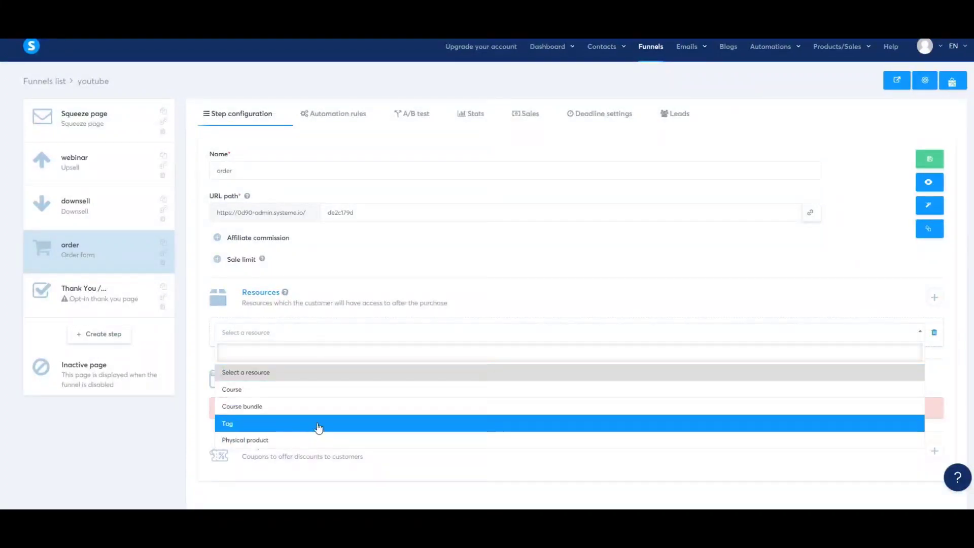
left_click(731, 273)
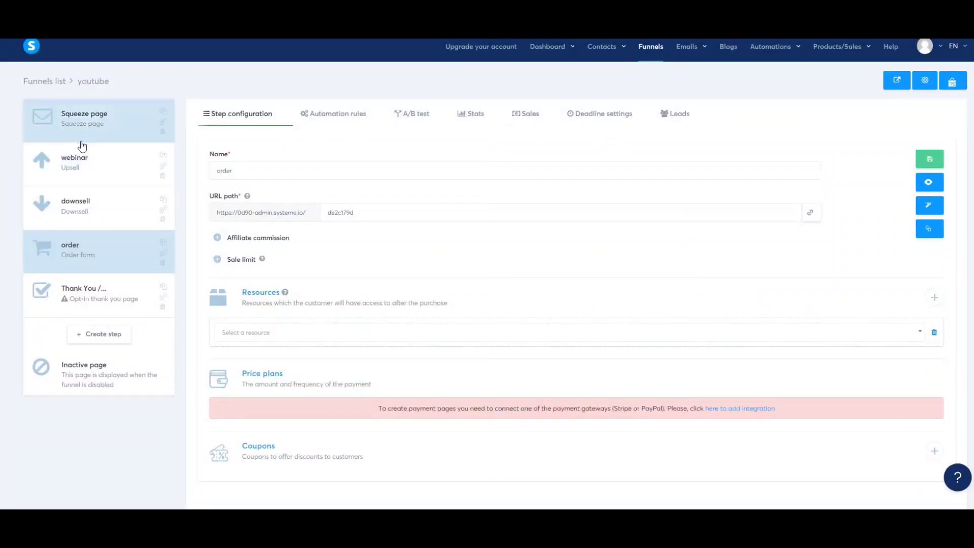
Open the squeeze page for editing and add the Welcome block "Image, headline and text on background image" to the empty page
left_click(81, 133)
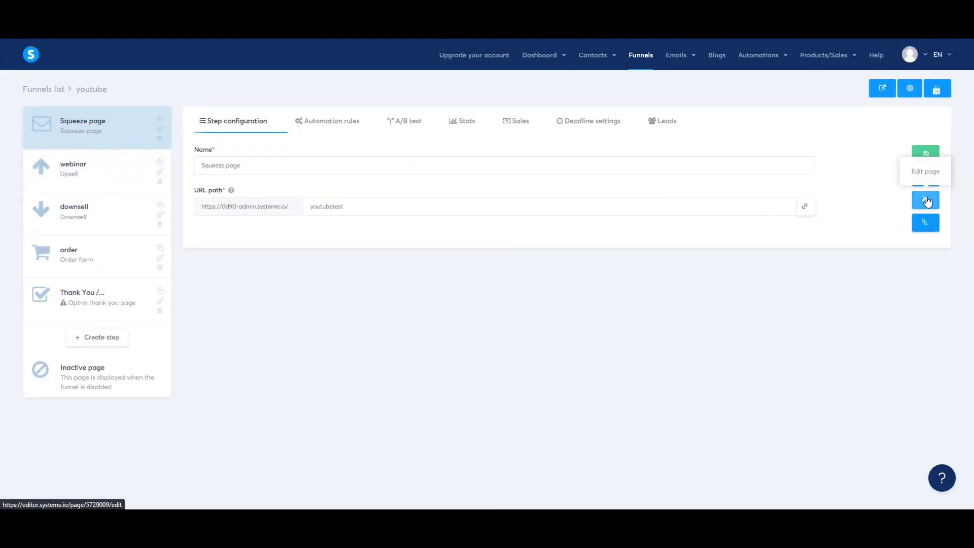
left_click(927, 201)
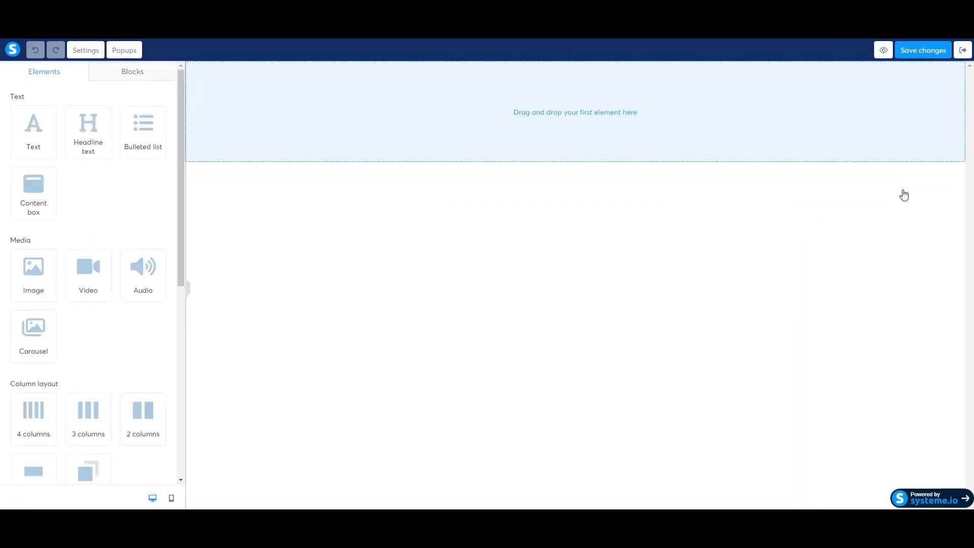
left_click(135, 71)
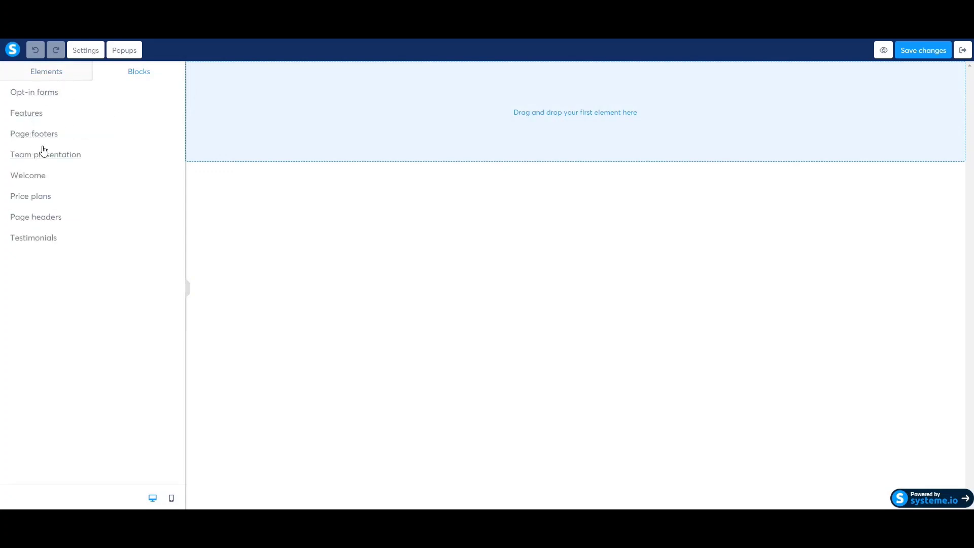
left_click(29, 177)
scroll(99, 203, "down", 10)
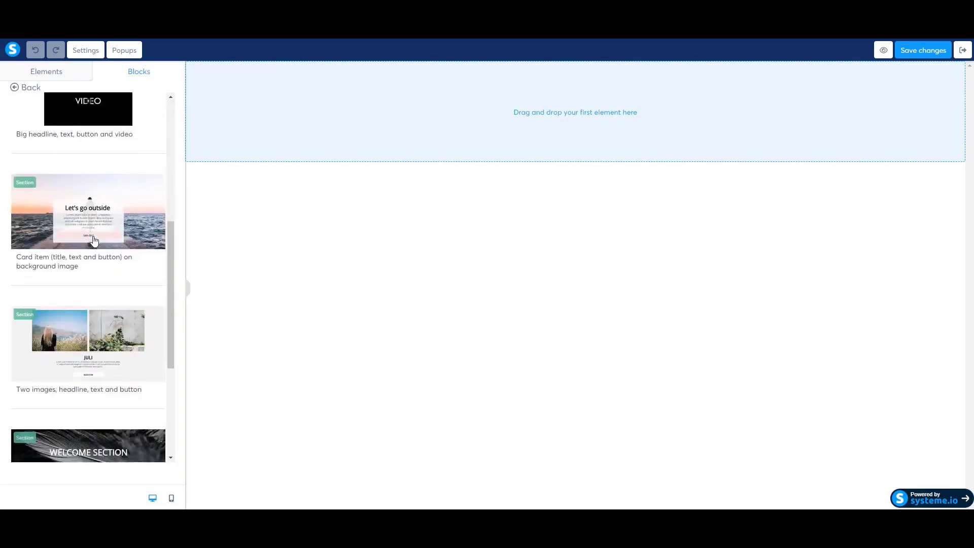
scroll(95, 242, "up", 5)
scroll(95, 241, "up", 4)
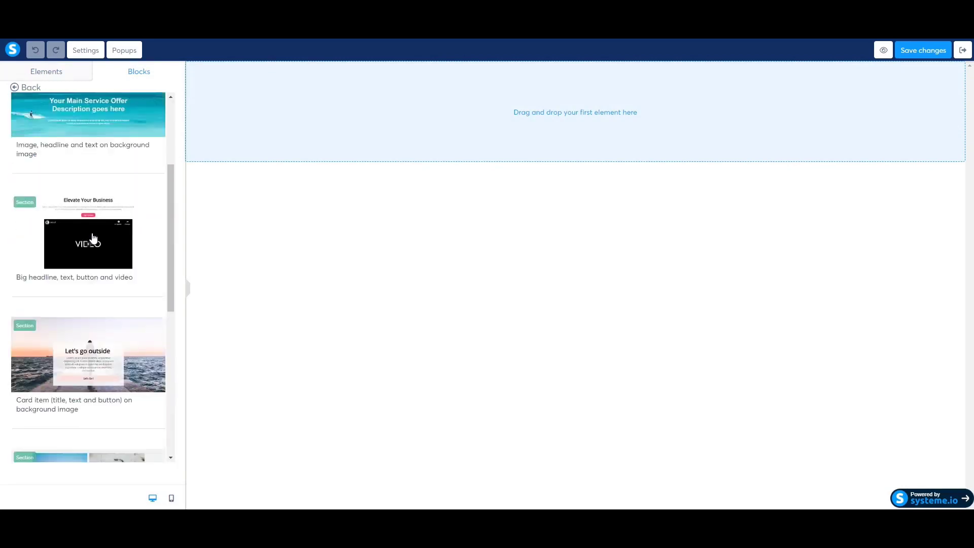
left_click_drag(31, 248, 315, 127)
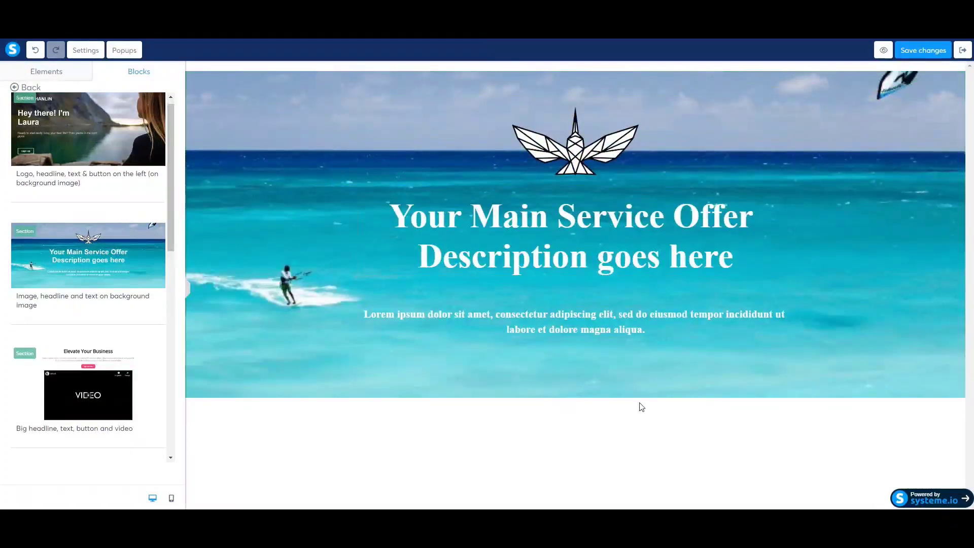
Add the Features block "Two columns with big icons on the left" below the welcome section
left_click(35, 89)
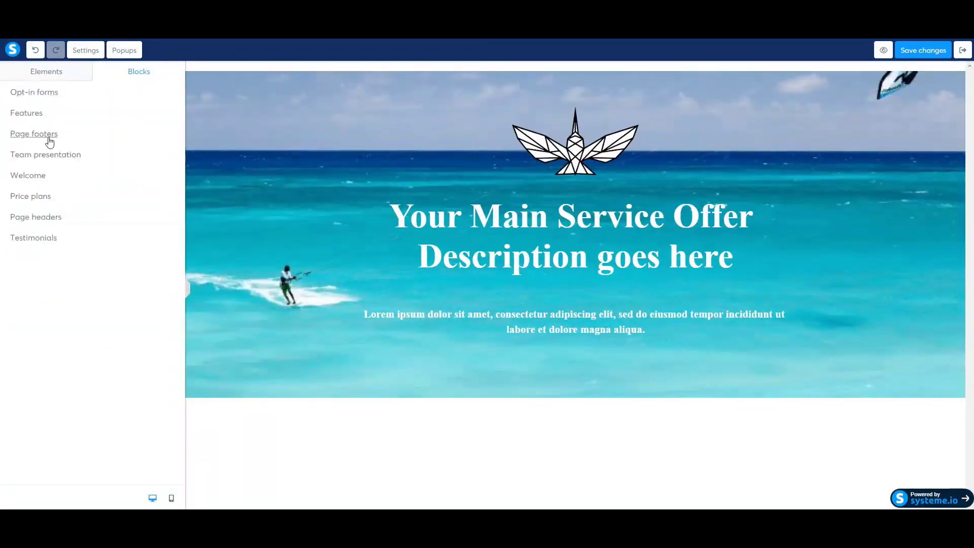
left_click(23, 113)
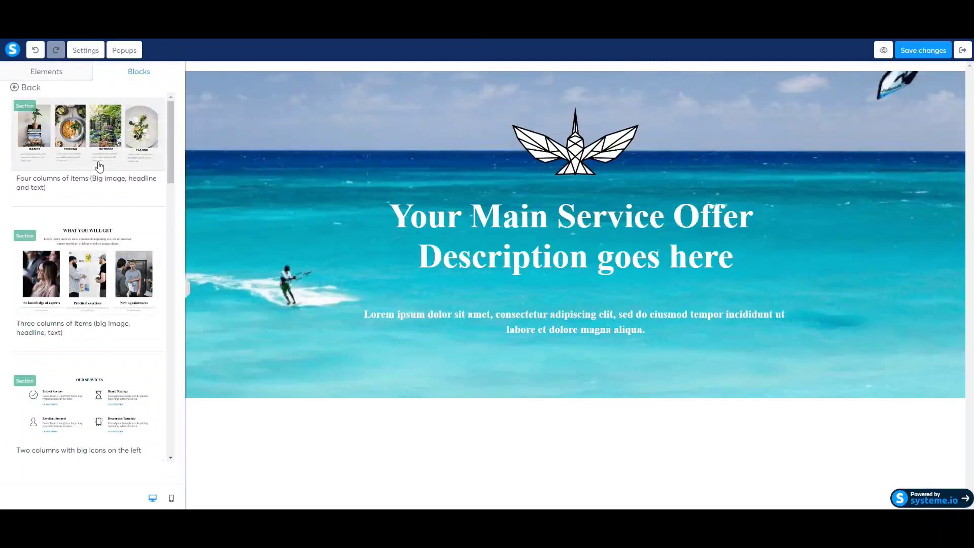
scroll(87, 295, "down", 3)
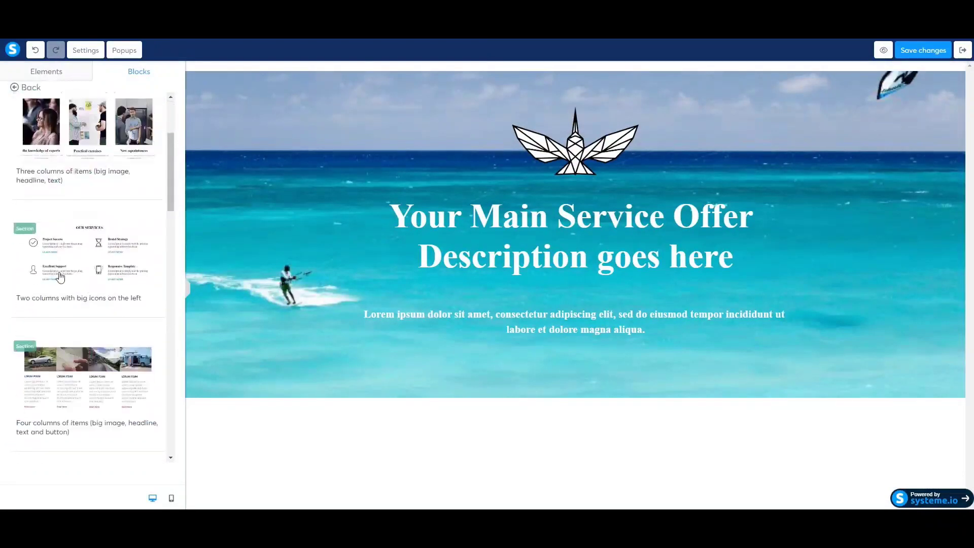
left_click(27, 233)
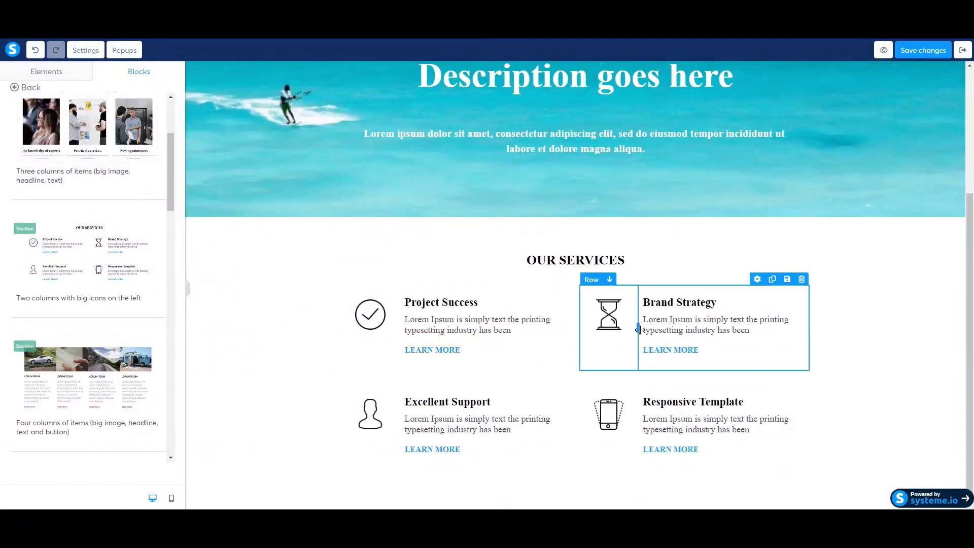
Browse the remaining Features blocks, and add the Price plans block "Two column plans (name, price, details and button)" below the Our Services section
scroll(48, 241, "down", 5)
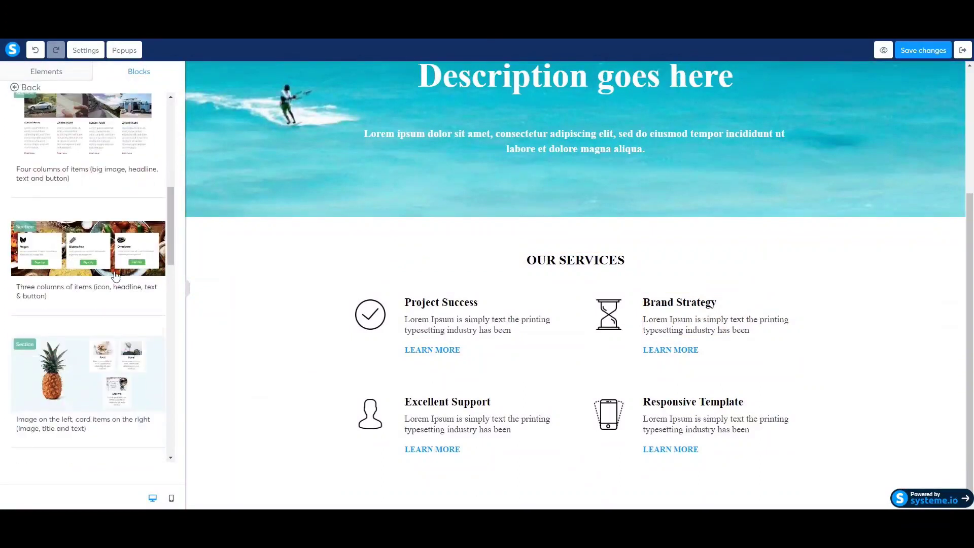
scroll(120, 278, "down", 5)
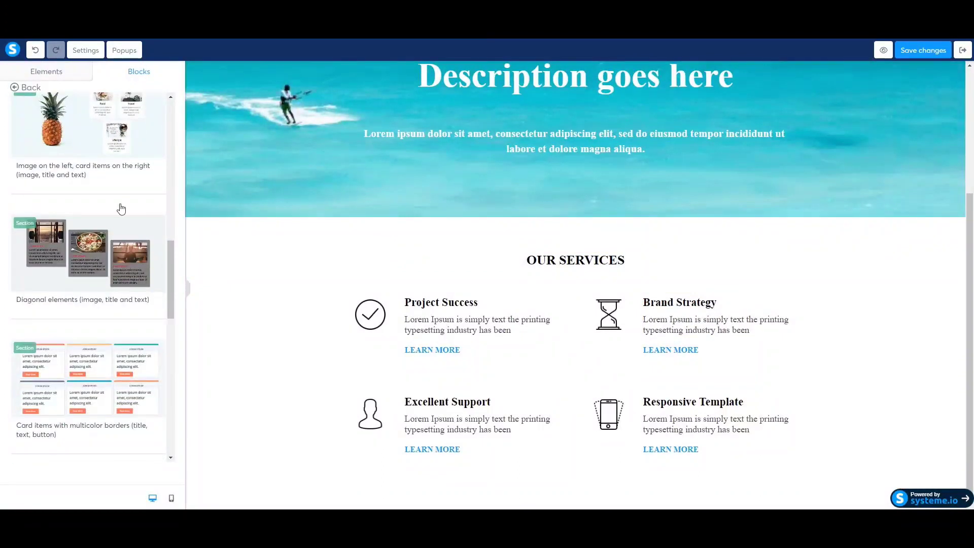
scroll(100, 233, "down", 4)
scroll(92, 282, "down", 8)
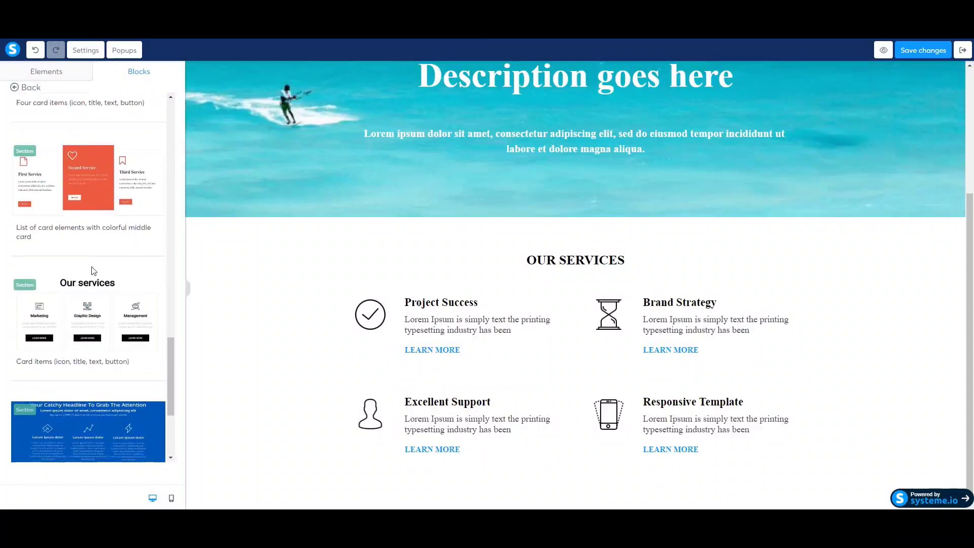
scroll(104, 297, "up", 5)
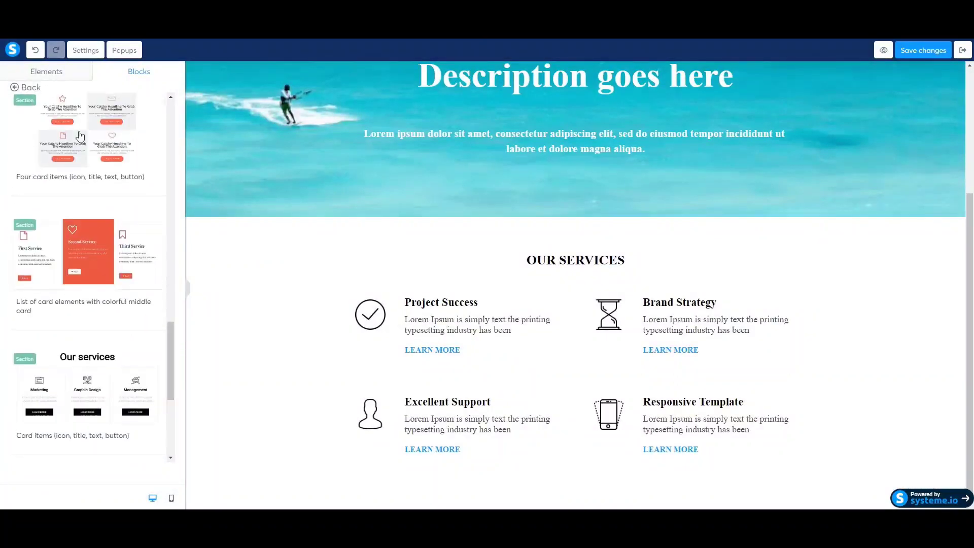
left_click(27, 87)
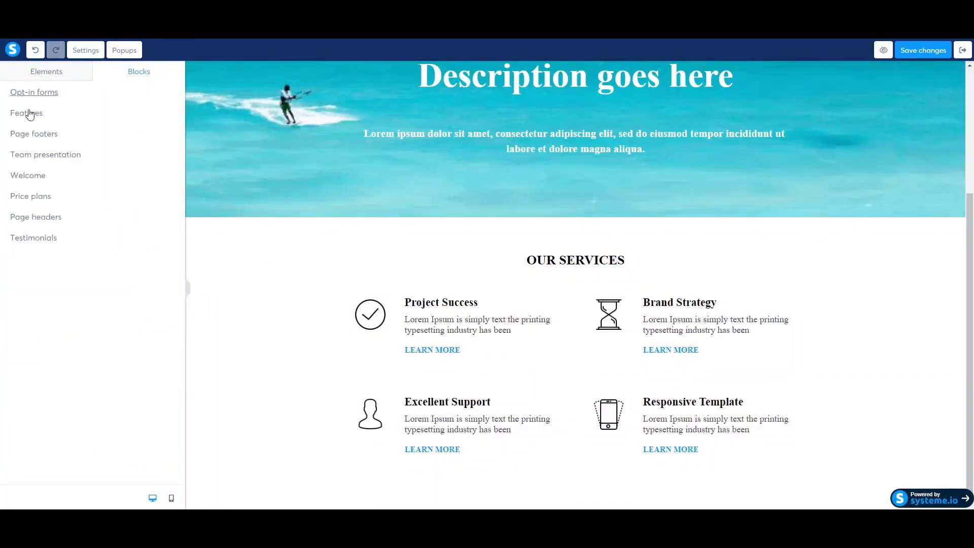
left_click(33, 201)
scroll(111, 223, "down", 3)
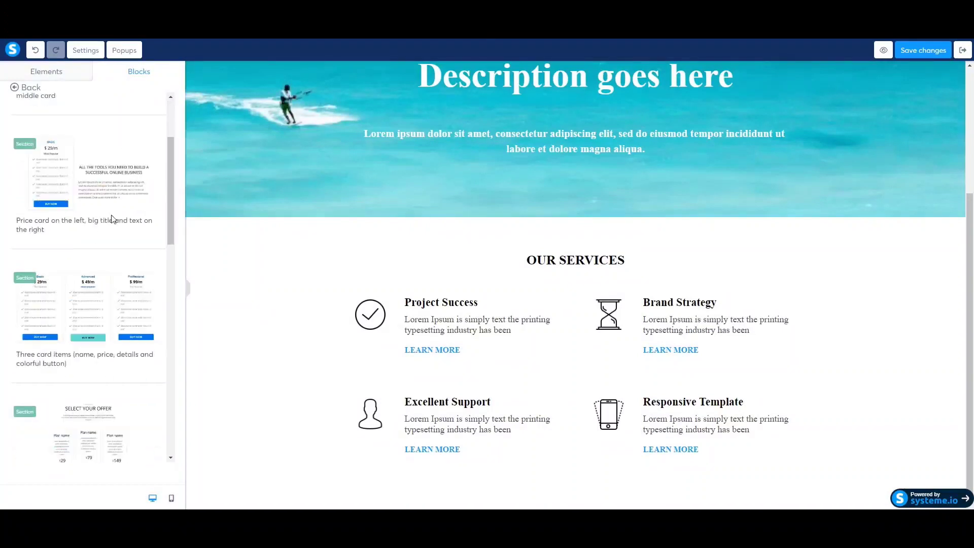
scroll(113, 220, "down", 2)
scroll(112, 219, "down", 3)
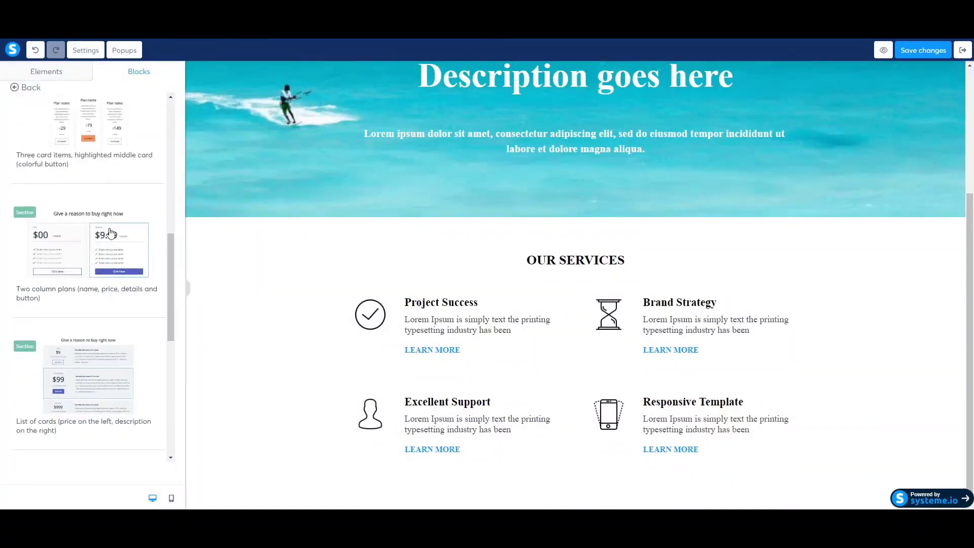
left_click(24, 215)
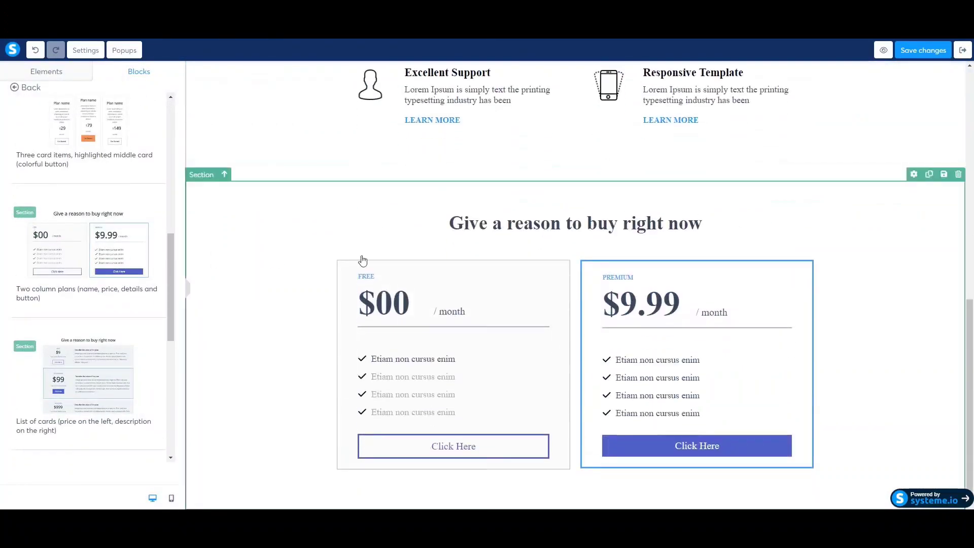
Add the Testimonials block "Short testimonials with round images" below the price plans section
left_click(21, 87)
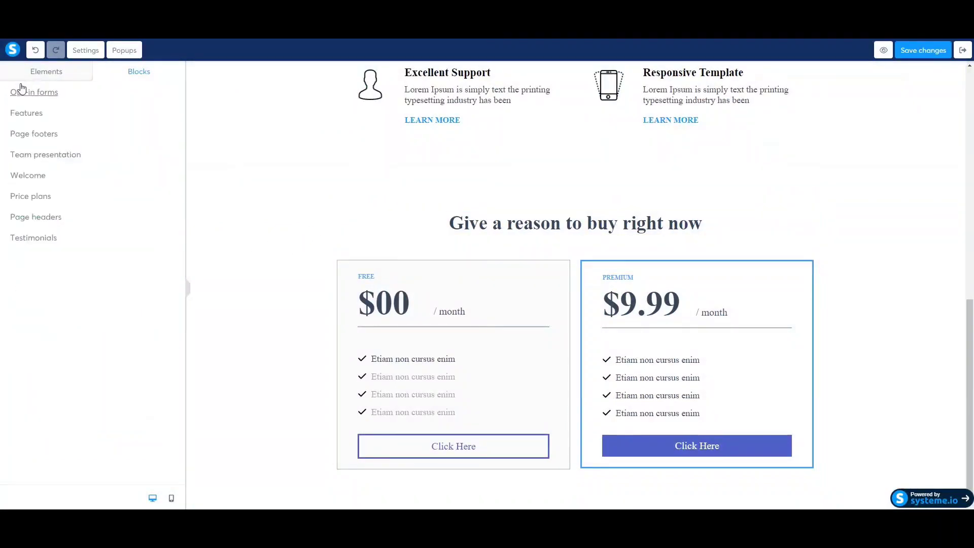
left_click(29, 238)
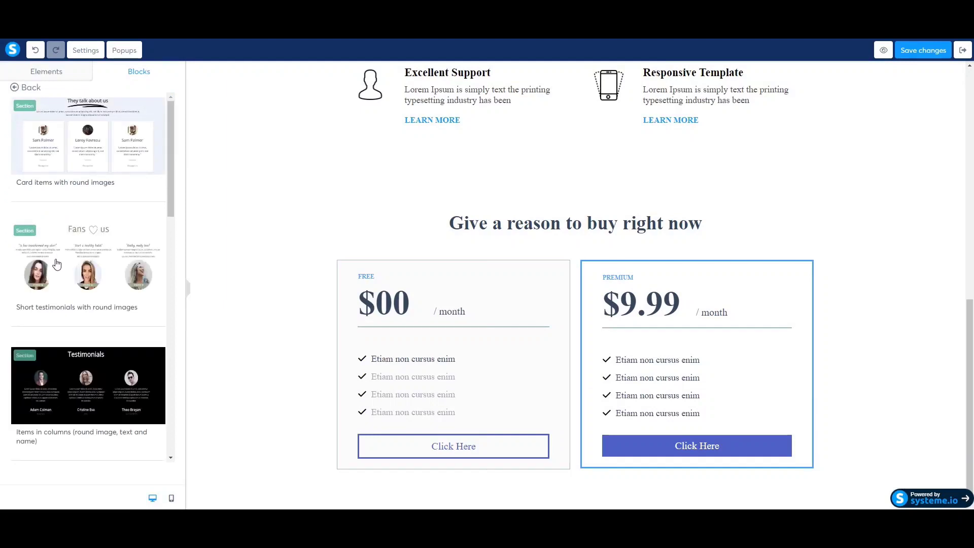
scroll(112, 311, "down", 5)
scroll(112, 305, "up", 3)
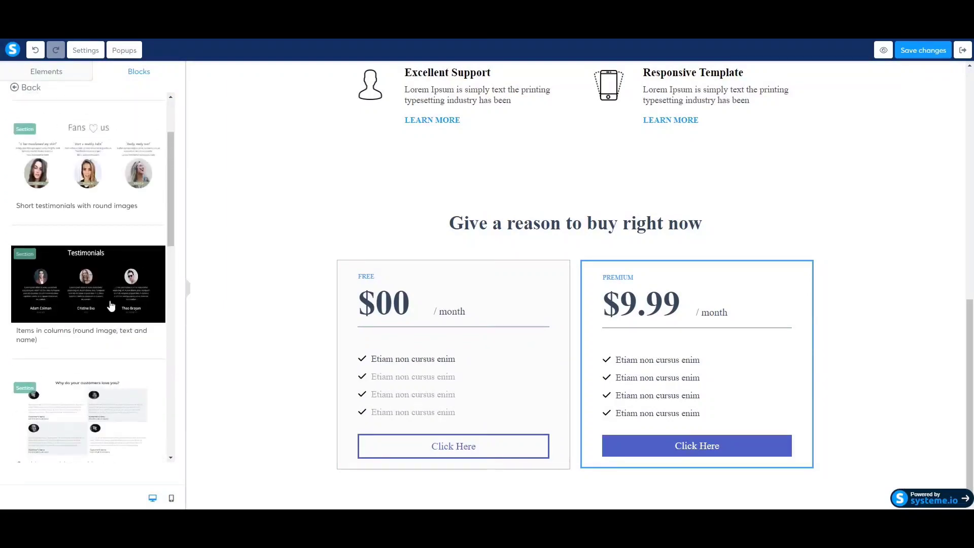
left_click(21, 133)
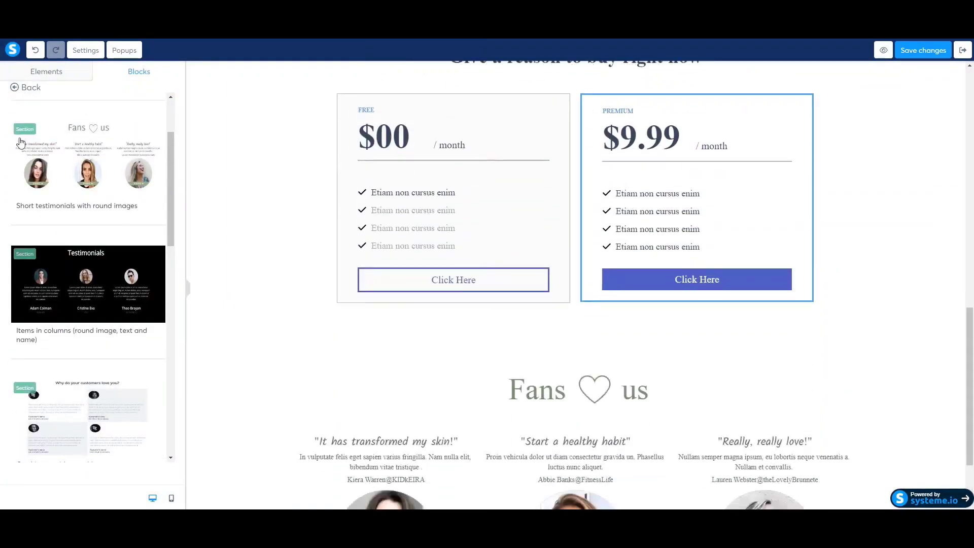
scroll(516, 359, "down", 2)
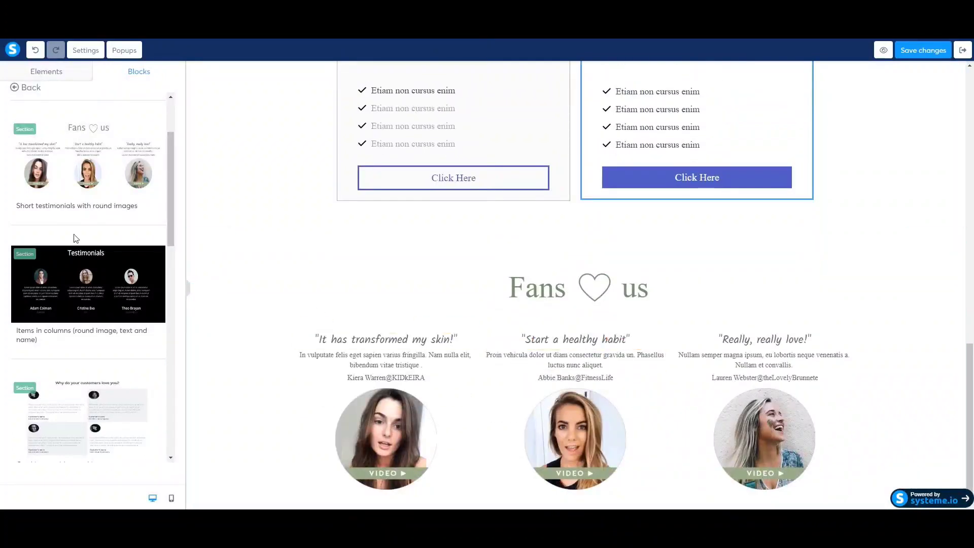
Browse the Opt-in forms blocks and add "Transparent form on the left on background image" below the testimonials section
left_click(21, 89)
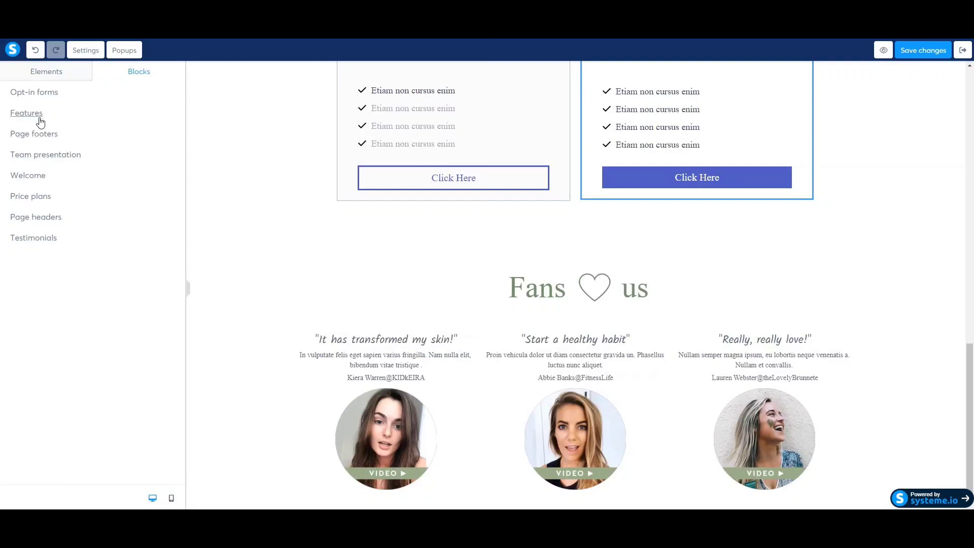
left_click(35, 94)
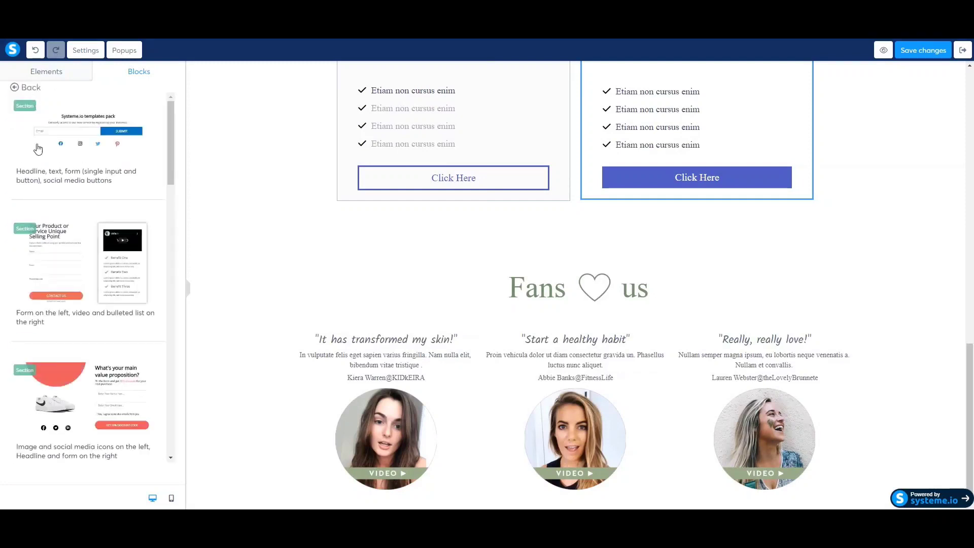
scroll(135, 279, "down", 2)
scroll(158, 283, "down", 10)
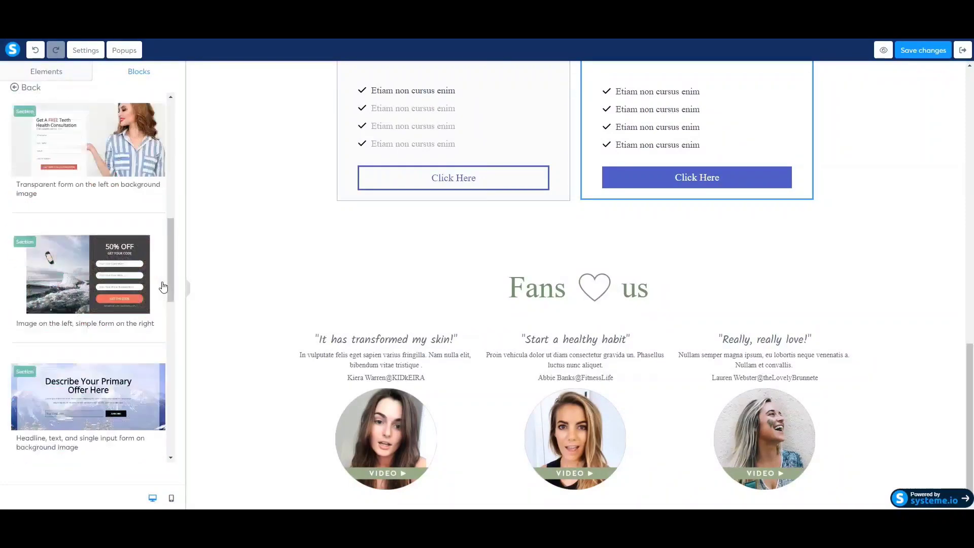
scroll(163, 287, "down", 6)
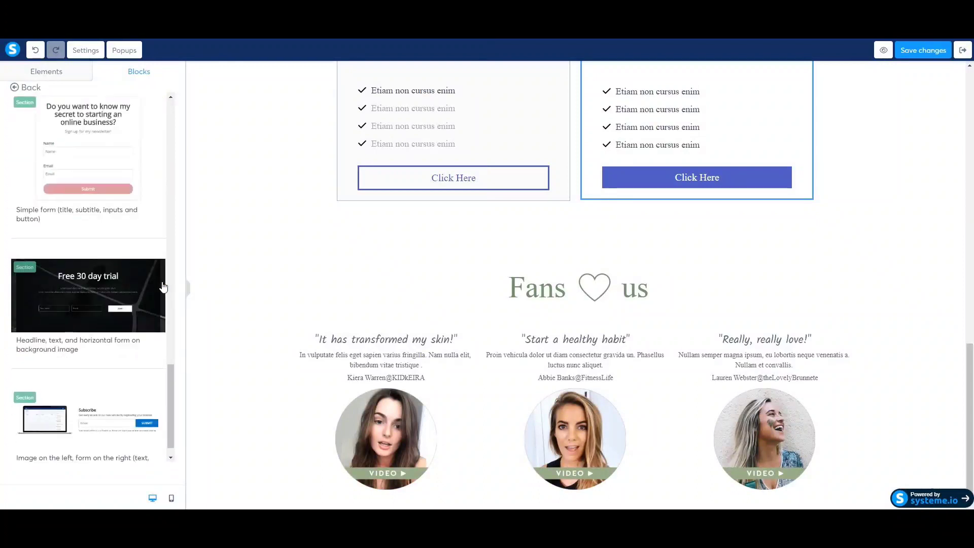
scroll(161, 285, "down", 1)
scroll(159, 285, "up", 12)
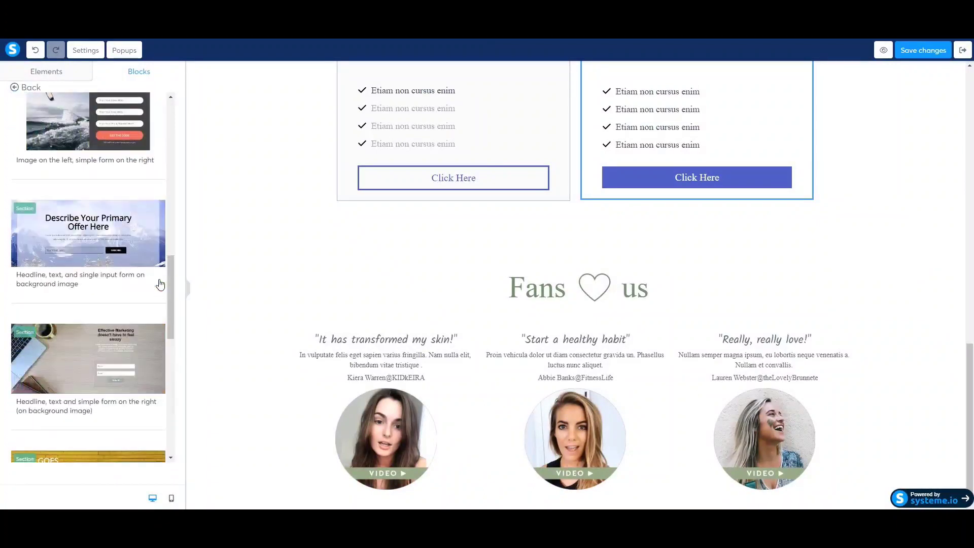
scroll(72, 207, "up", 2)
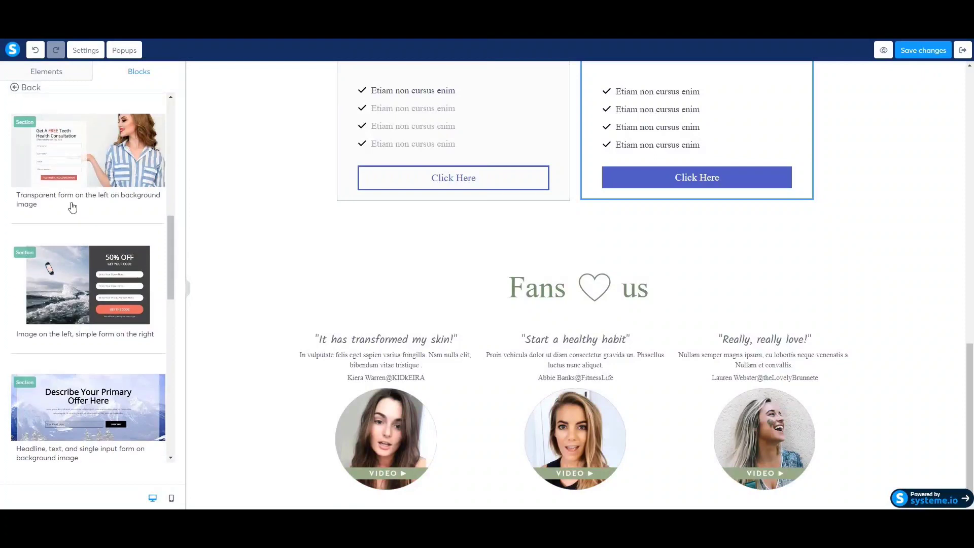
left_click_drag(20, 210, 607, 342)
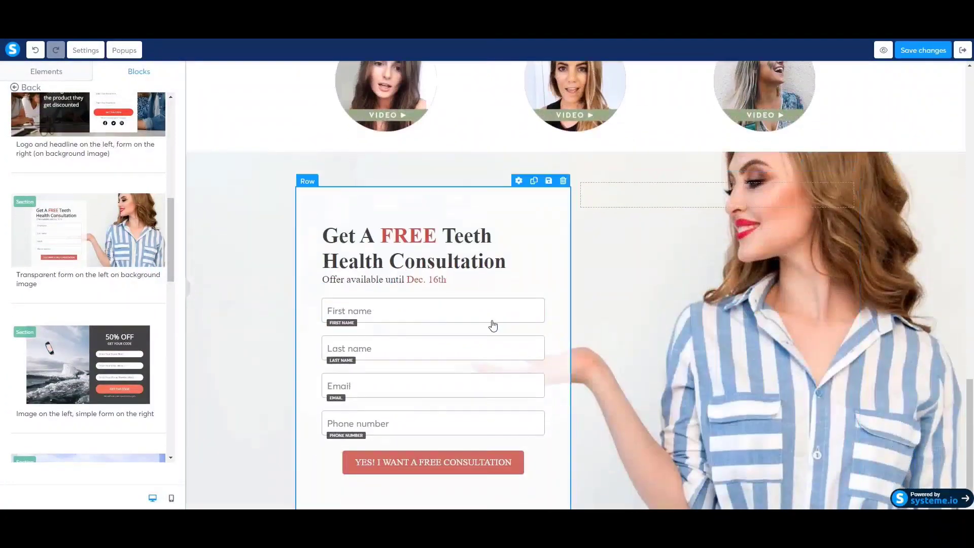
left_click(278, 134)
scroll(338, 242, "up", 3)
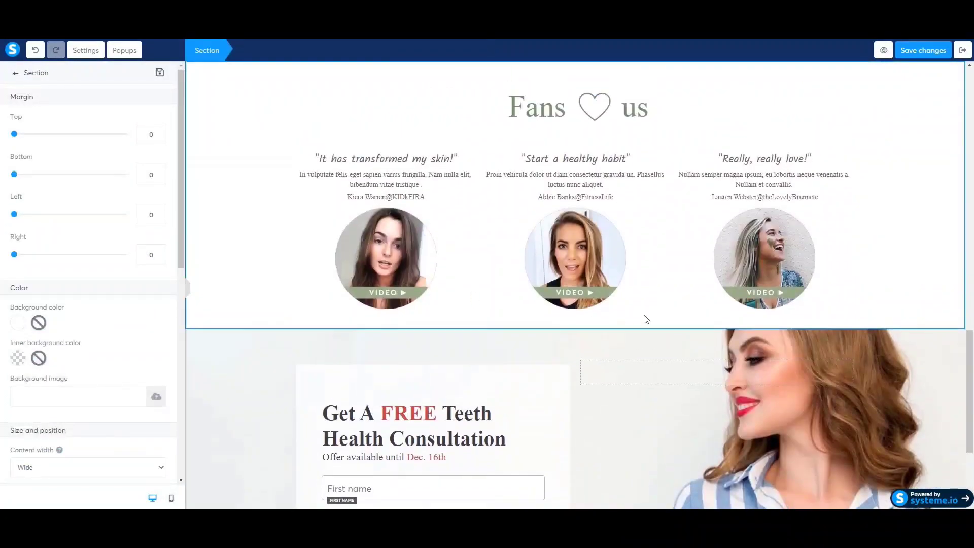
key("Escape")
Try grey, yellow and orange background colors on the Our Services section, and set it back to white
scroll(935, 270, "up", 10)
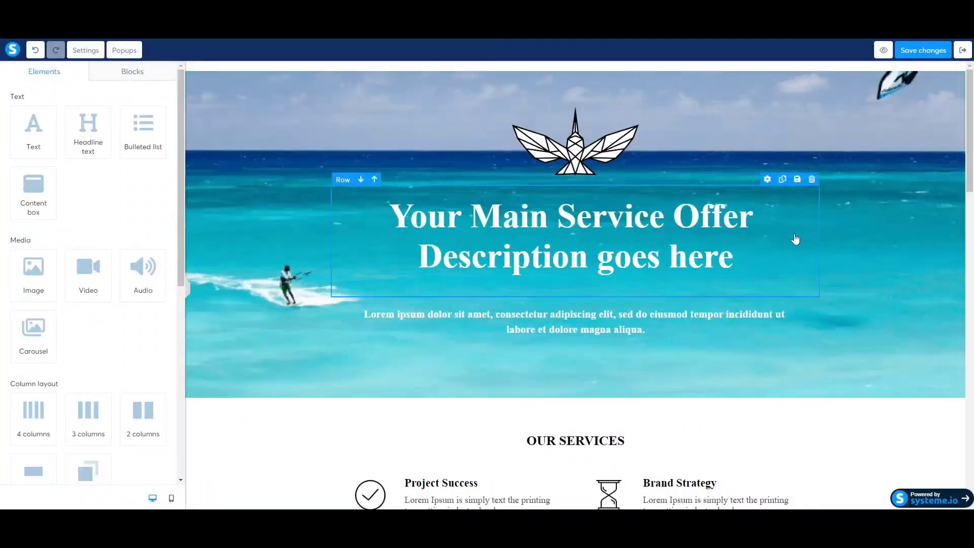
scroll(771, 234, "down", 5)
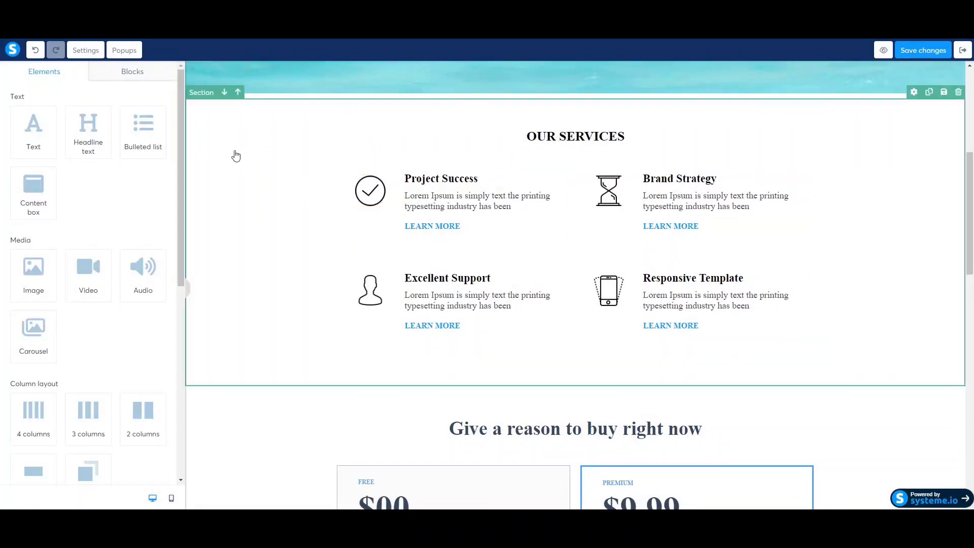
left_click(213, 142)
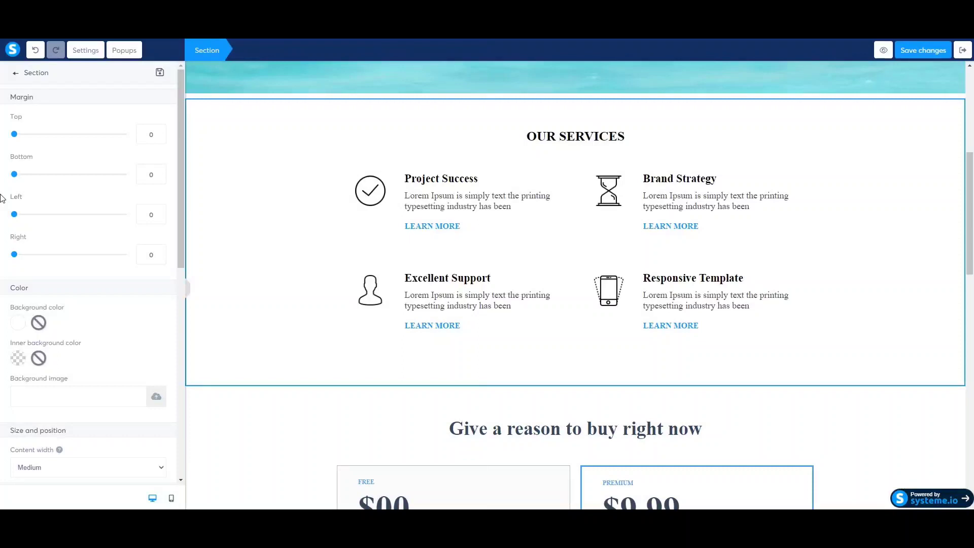
scroll(16, 266, "down", 1)
left_click(16, 274)
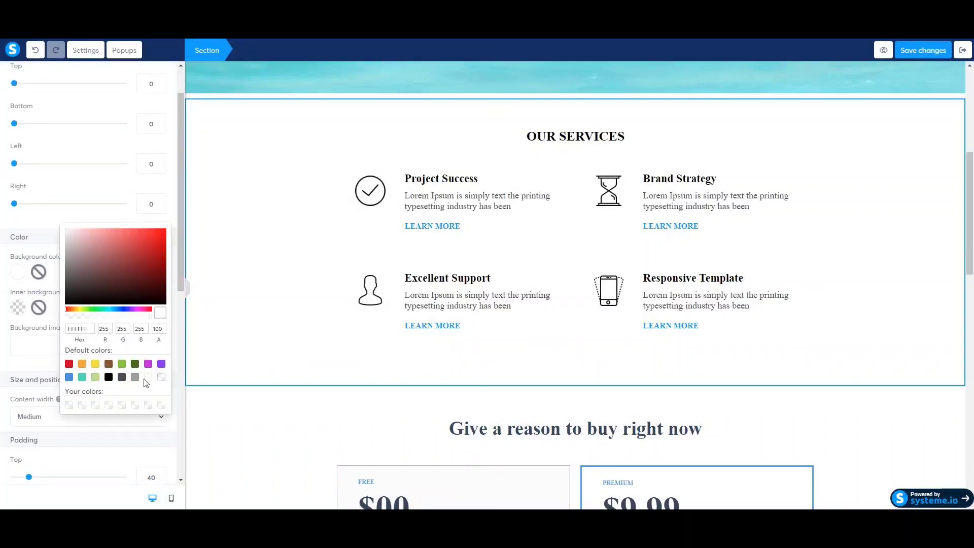
left_click(135, 378)
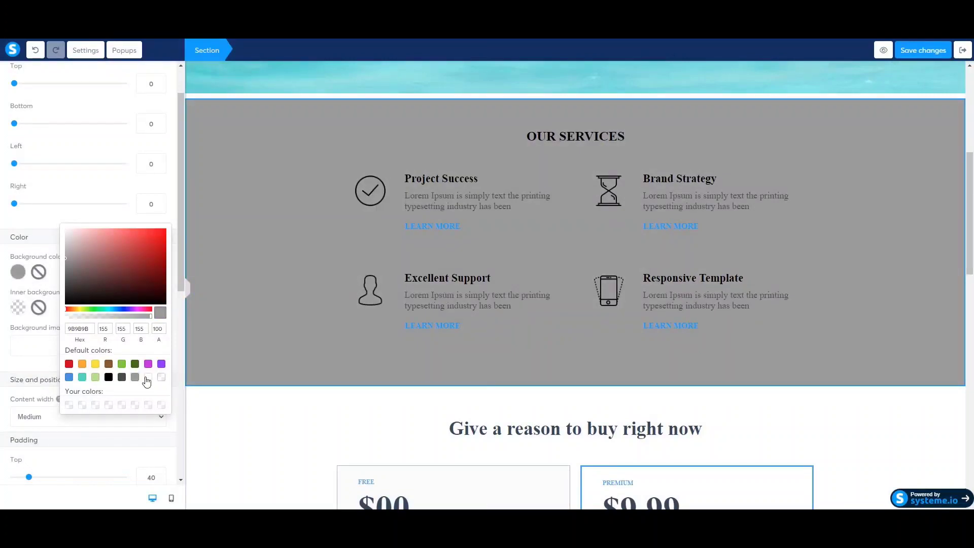
left_click(146, 378)
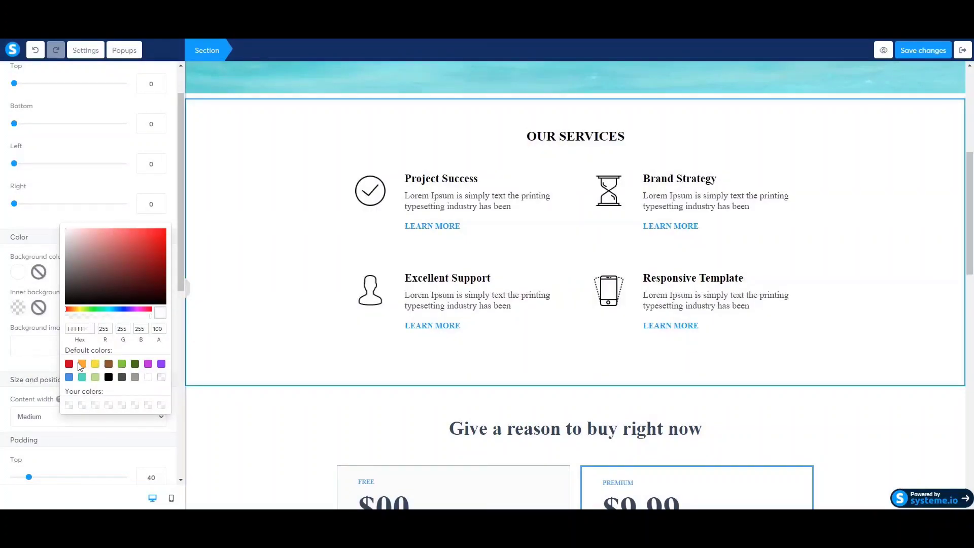
left_click(96, 365)
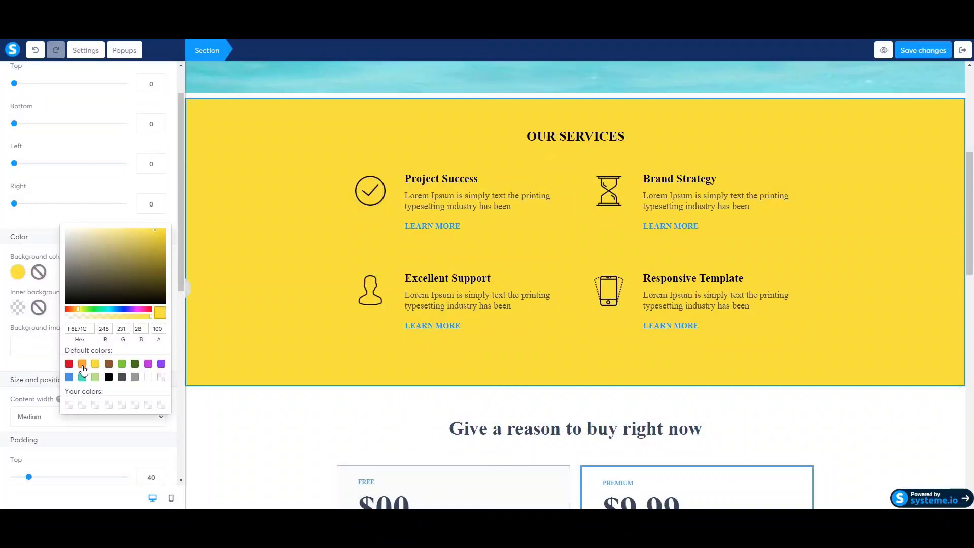
left_click(83, 366)
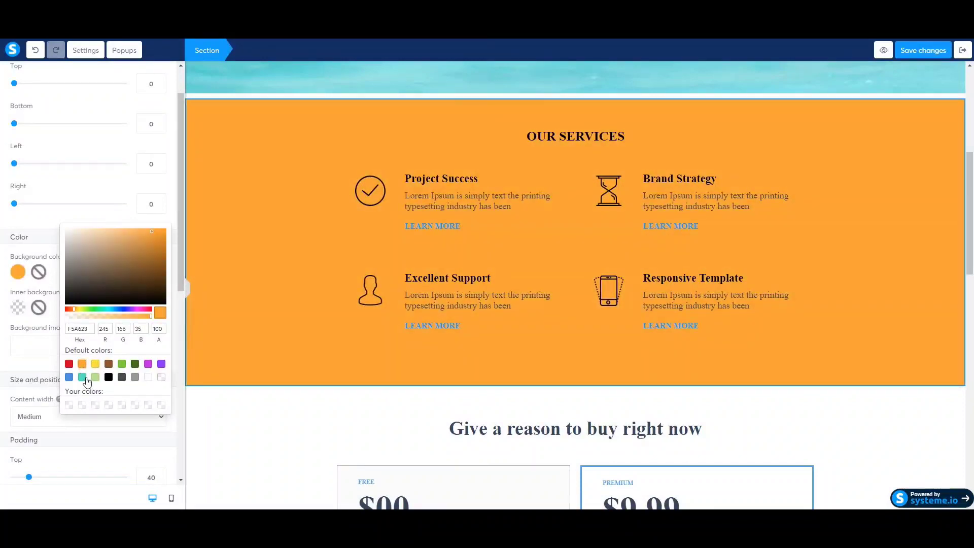
left_click(146, 378)
left_click(249, 218)
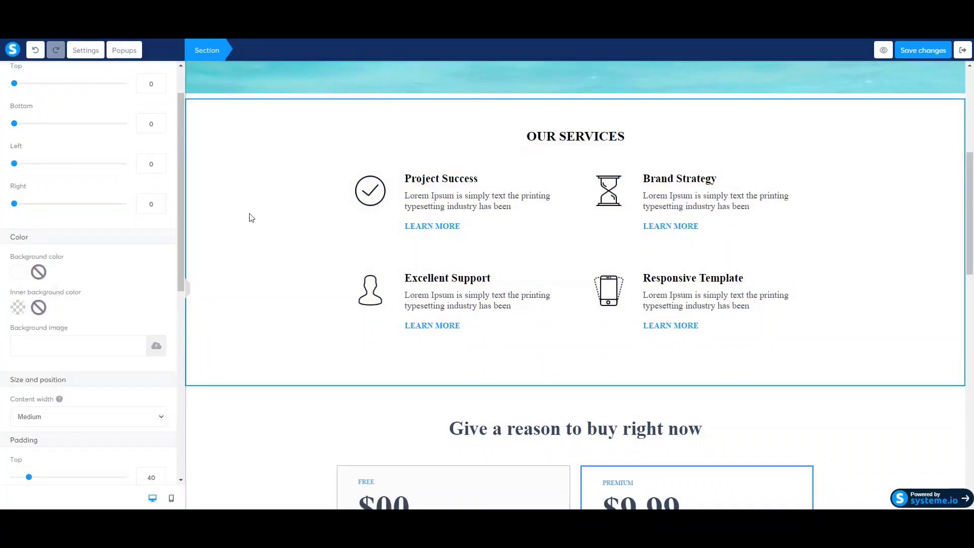
Try the Extra small content width on the Our Services section, and set it back to Medium
scroll(108, 310, "down", 5)
left_click(54, 164)
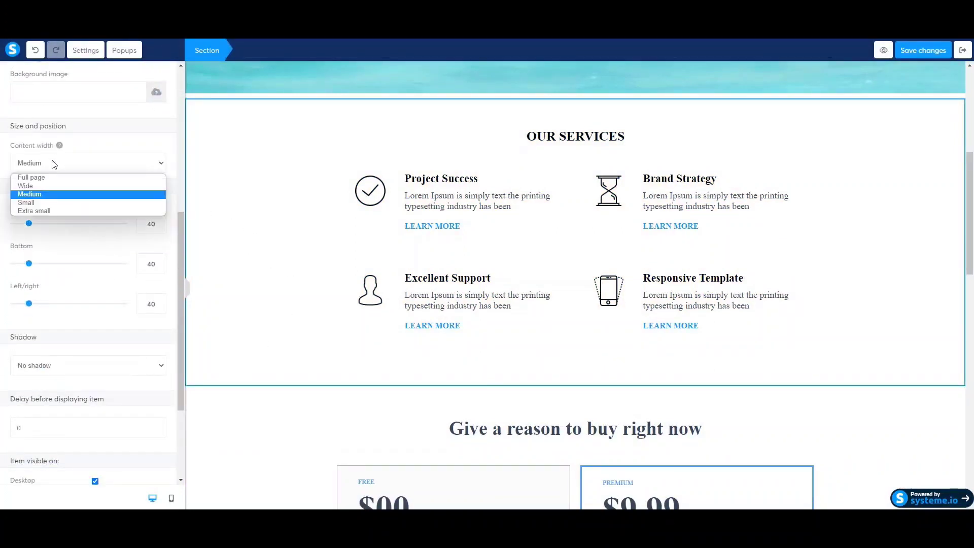
left_click(51, 212)
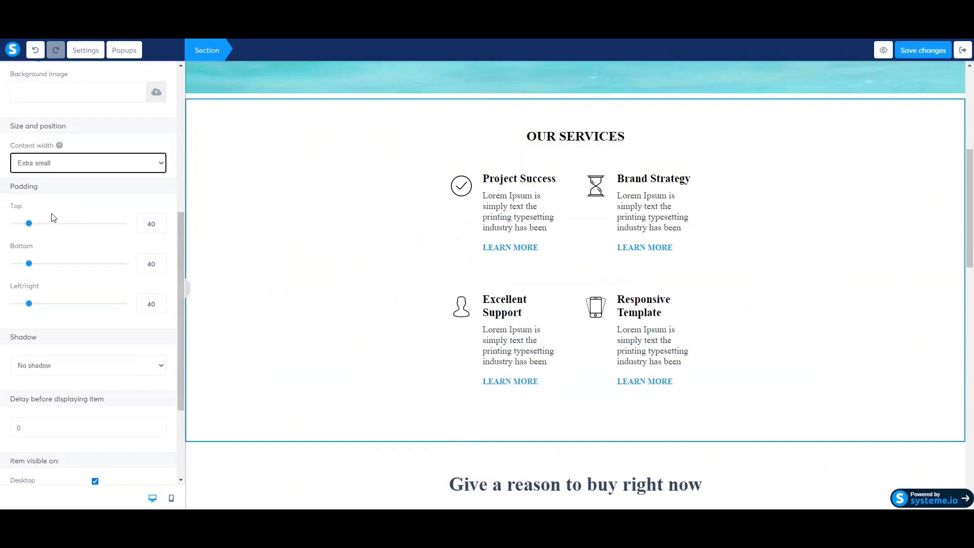
left_click(46, 163)
left_click(46, 195)
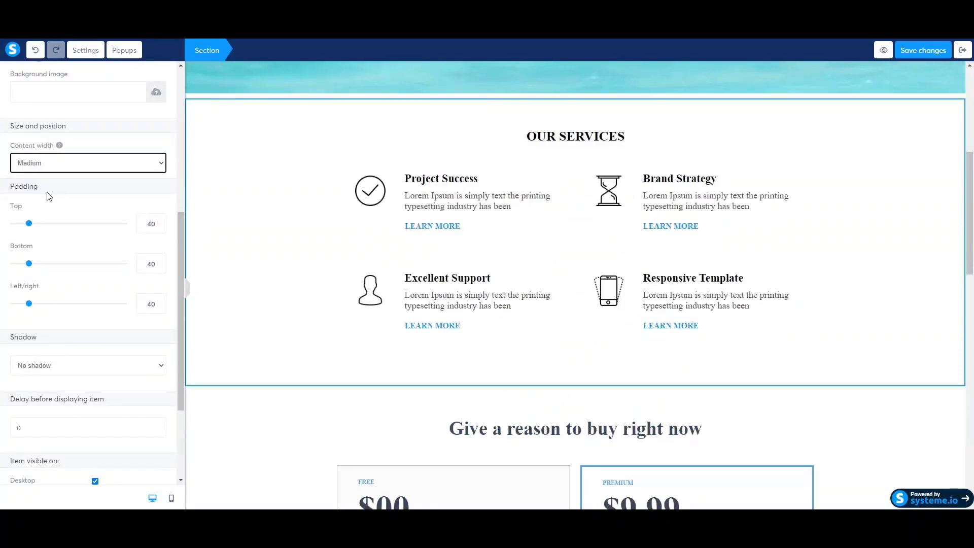
Set the Our Services section's padding to 35 top, 6 bottom and 15 left/right
left_click_drag(28, 223, 16, 266)
mouse_move(29, 304)
left_mouse_down()
mouse_move(74, 310)
mouse_move(20, 310)
left_mouse_up()
scroll(132, 338, "down", 3)
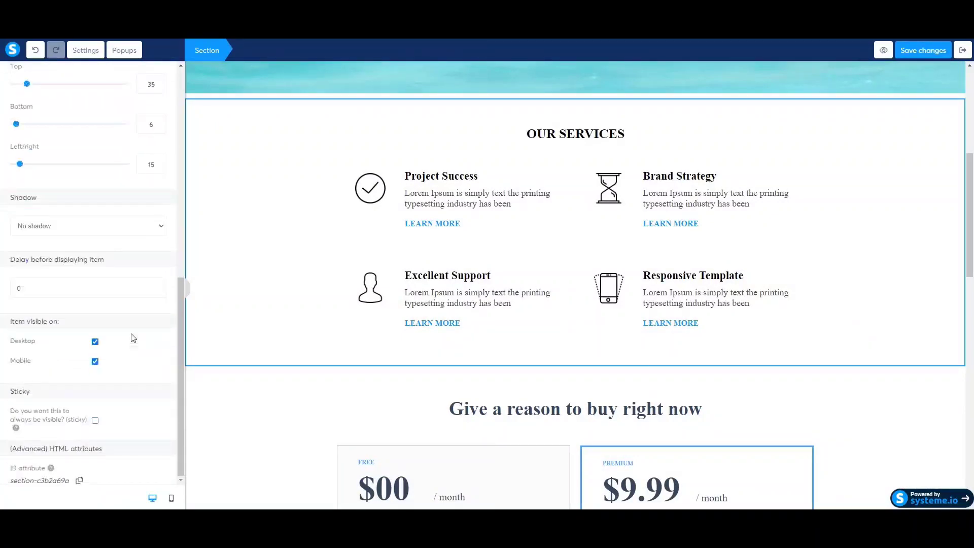
Check the options for saving the Our Services section as a block, including the master block help, and return to the block categories without creating it
scroll(130, 311, "up", 10)
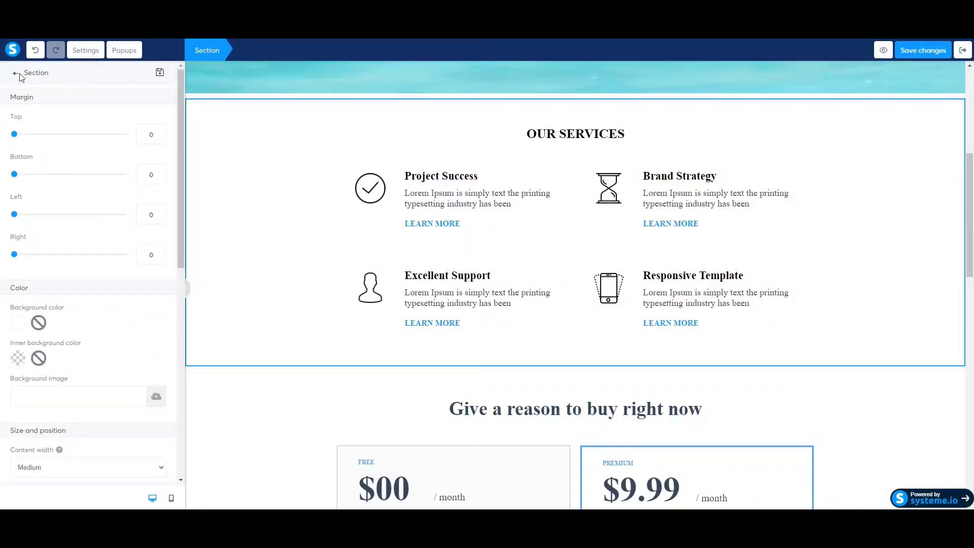
left_click(159, 73)
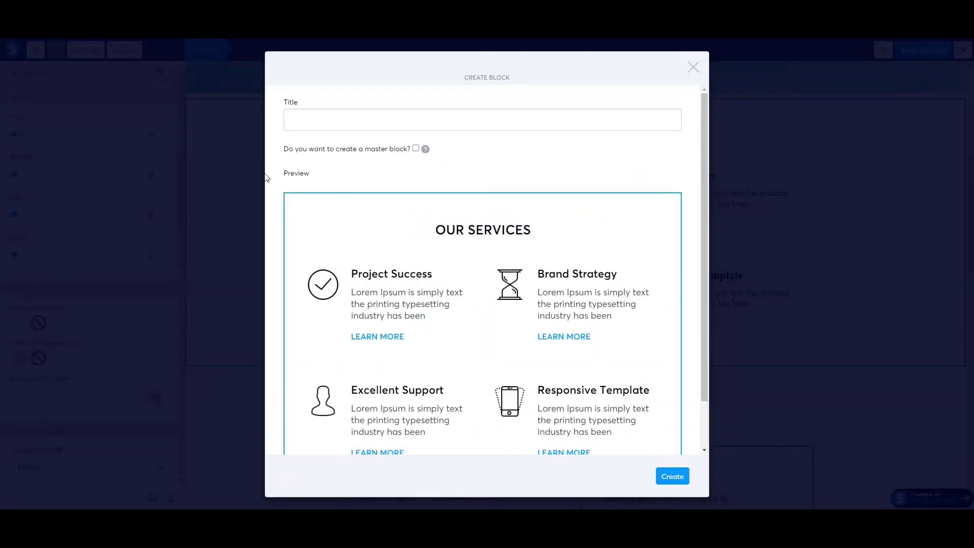
left_click(321, 121)
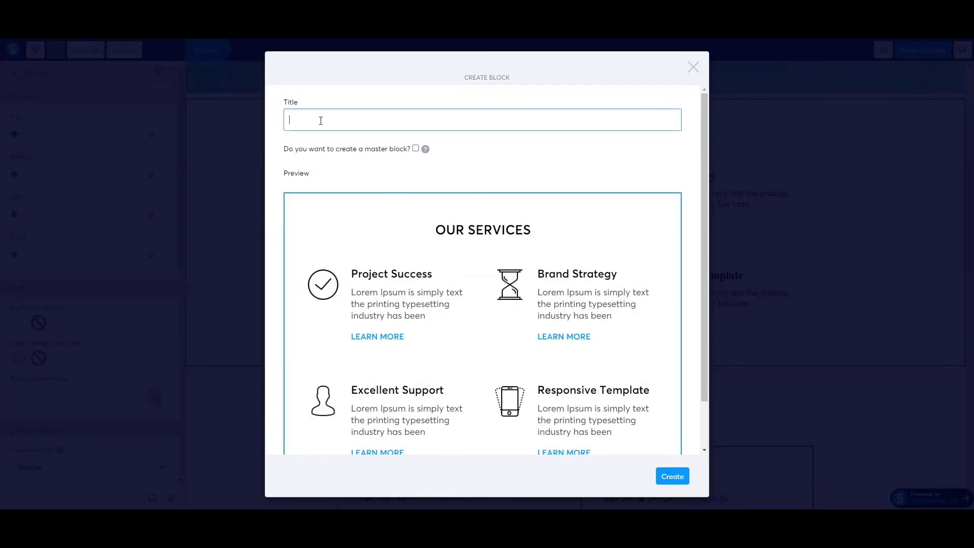
scroll(507, 280, "down", 1)
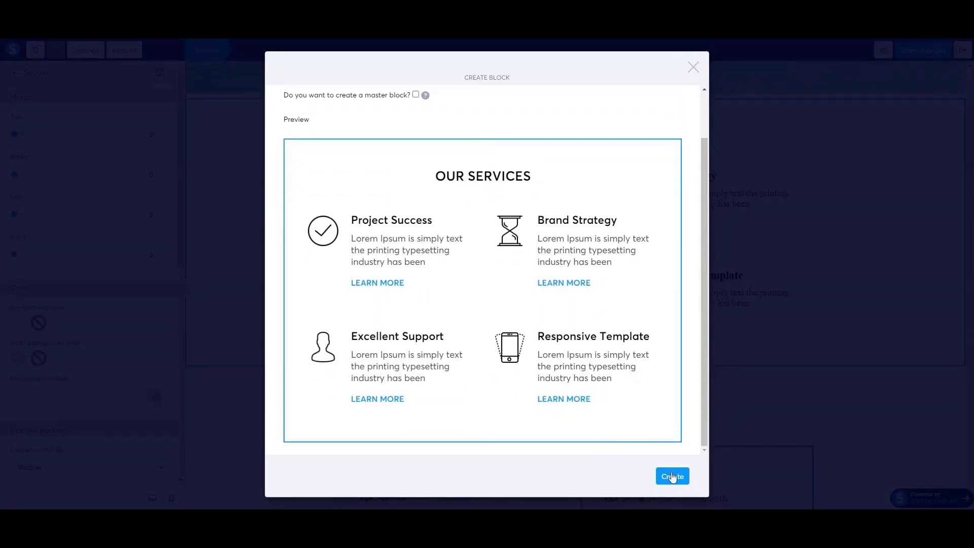
scroll(687, 421, "up", 1)
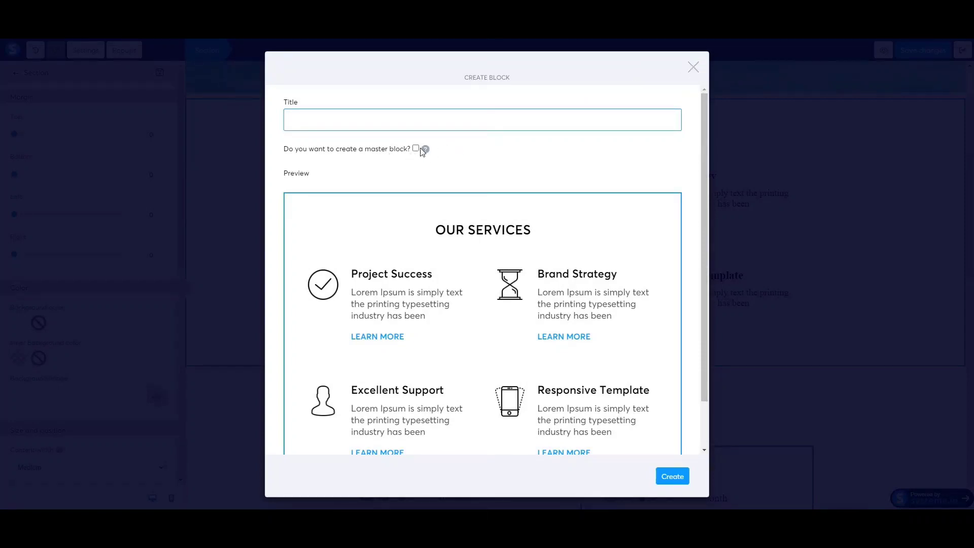
mouse_move(426, 151)
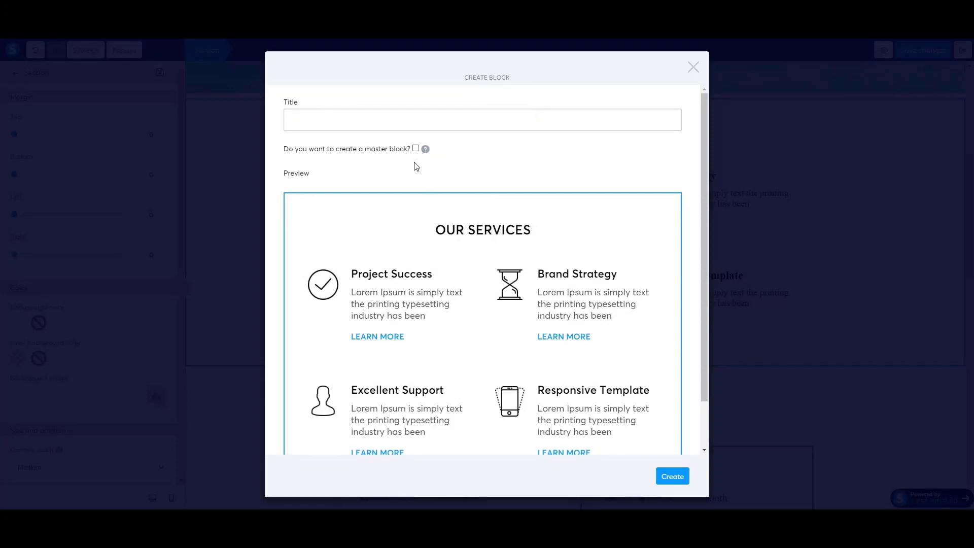
left_click(693, 68)
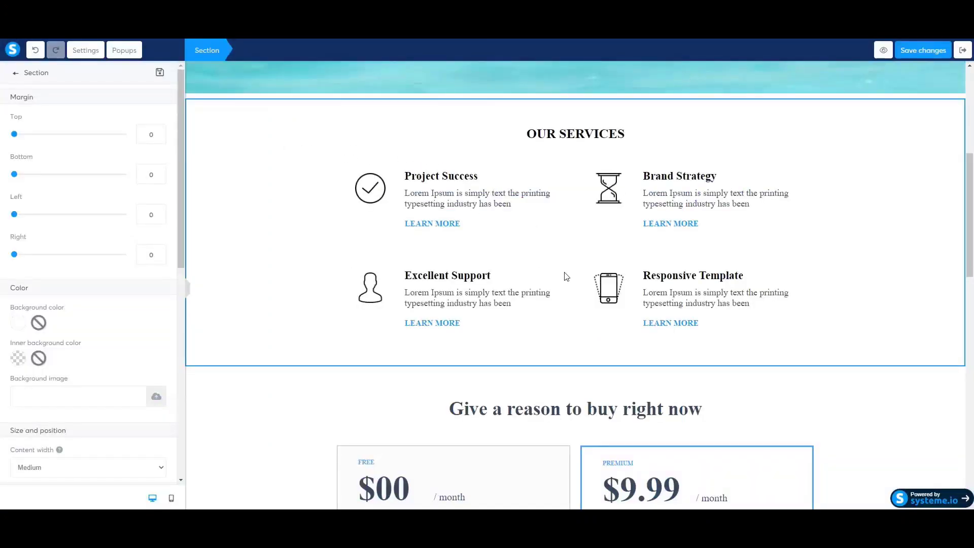
left_click(842, 431)
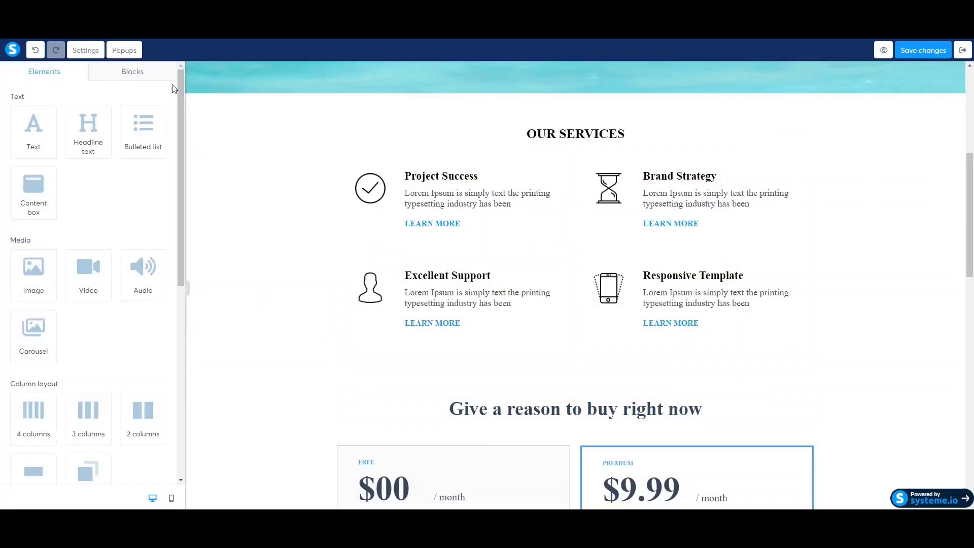
left_click(120, 77)
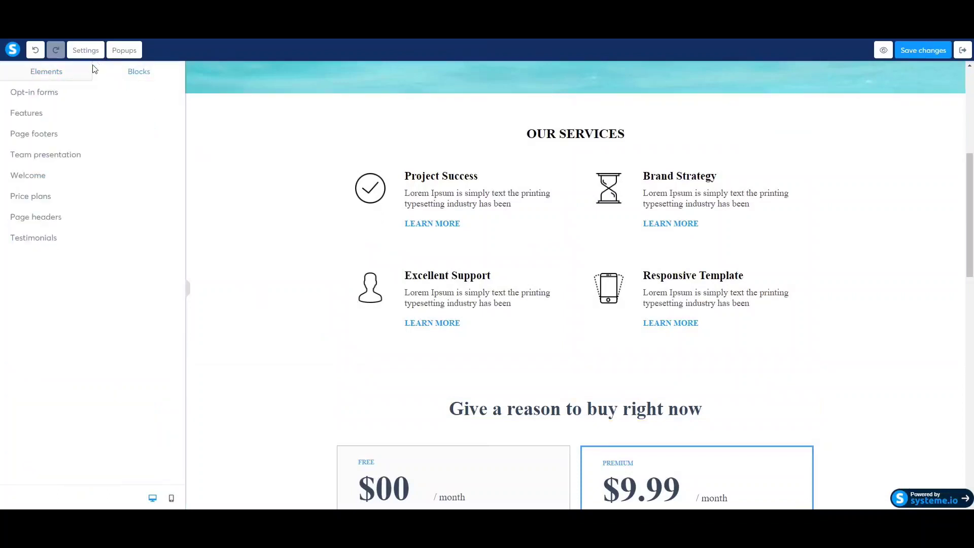
Set the page's default font type to Google Fonts and browse the available fonts without choosing one
left_click(85, 50)
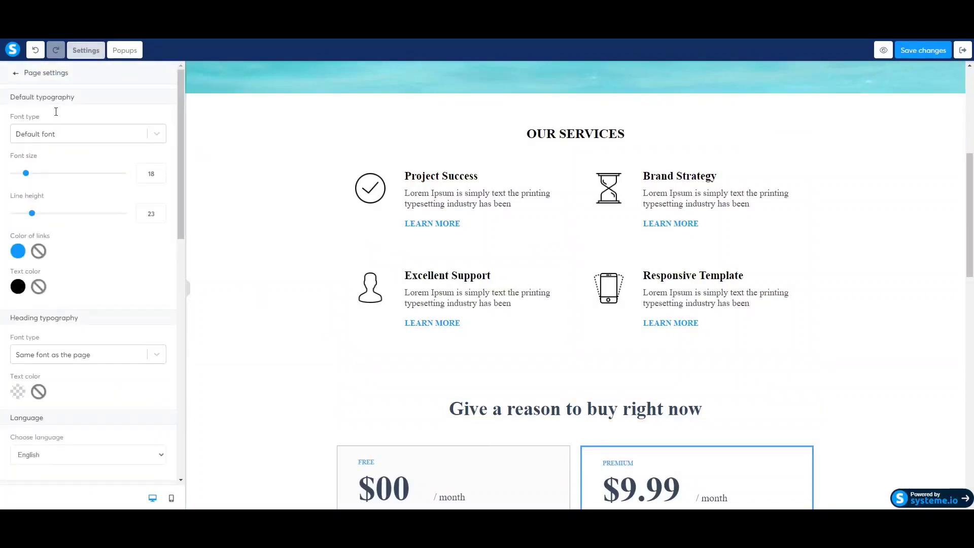
left_click(59, 135)
left_click(71, 194)
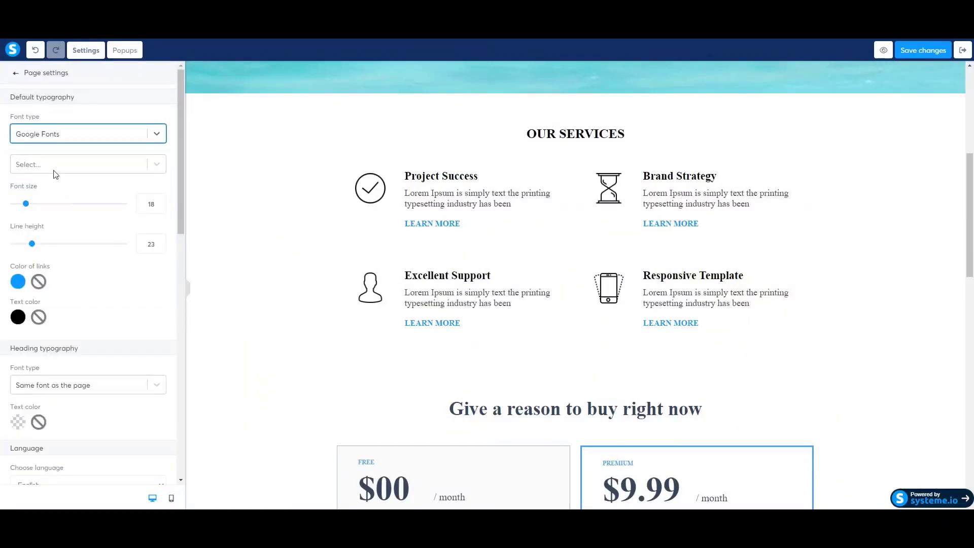
left_click(55, 165)
scroll(79, 274, "down", 5)
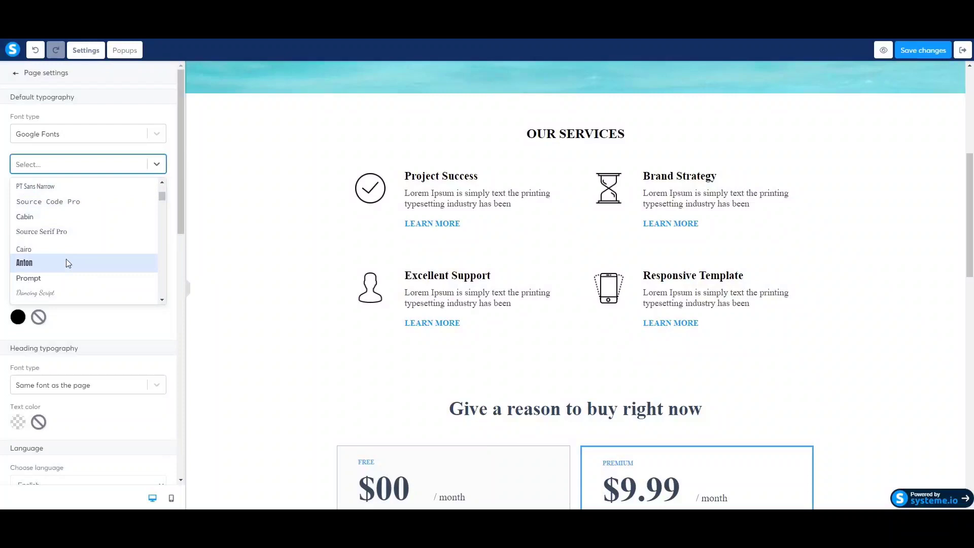
left_click(86, 153)
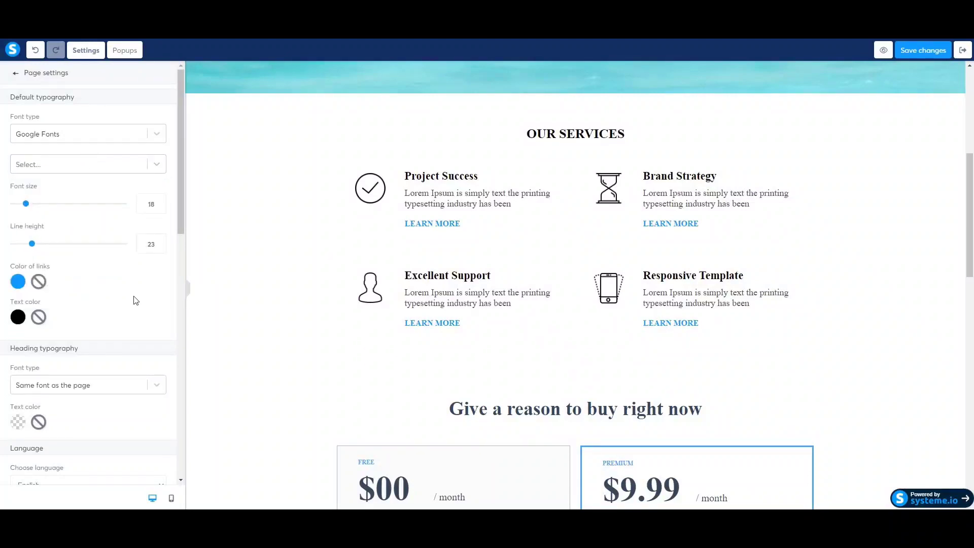
Examine the page's language choices, background and blur options, and search engine optimization fields
scroll(136, 301, "down", 6)
left_click(66, 184)
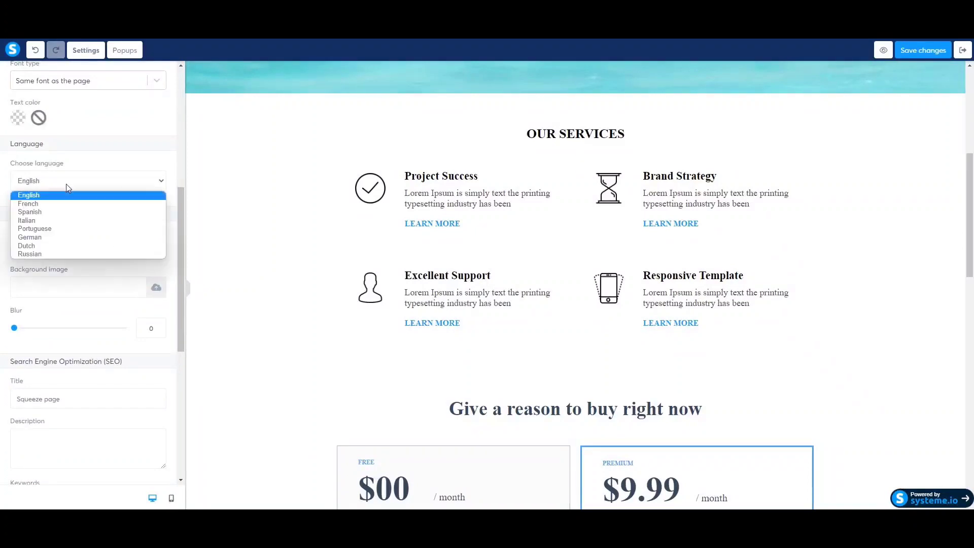
left_click(102, 281)
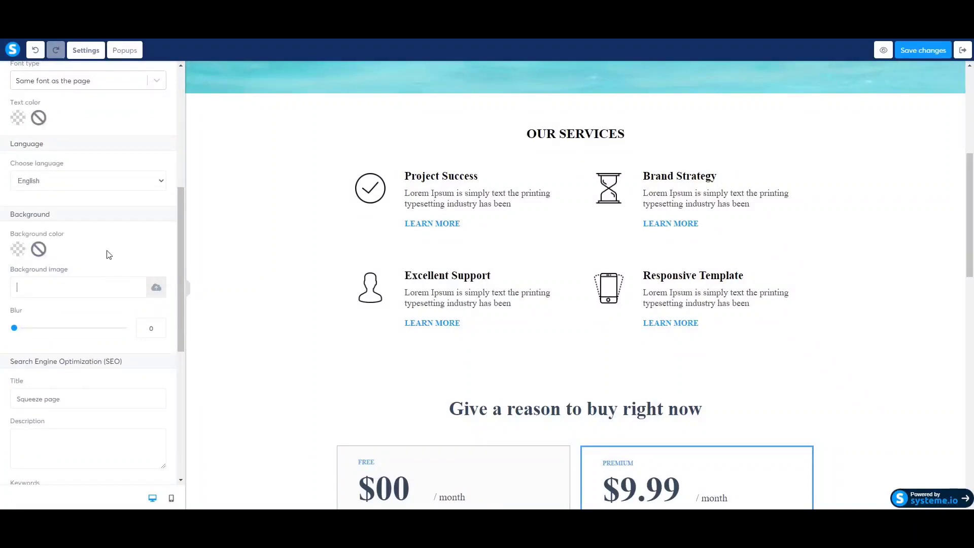
scroll(91, 229, "down", 4)
scroll(17, 197, "up", 3)
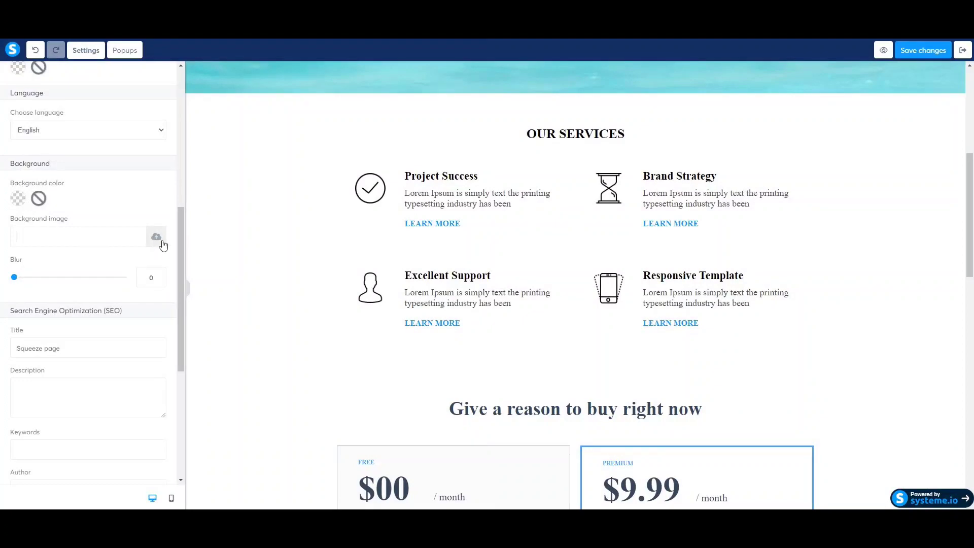
scroll(163, 245, "down", 4)
scroll(163, 246, "up", 2)
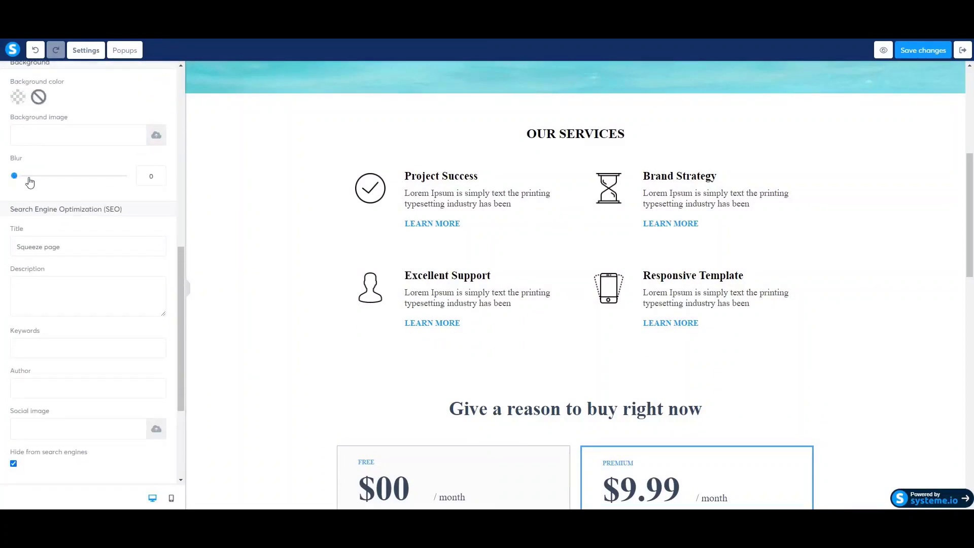
scroll(75, 237, "down", 2)
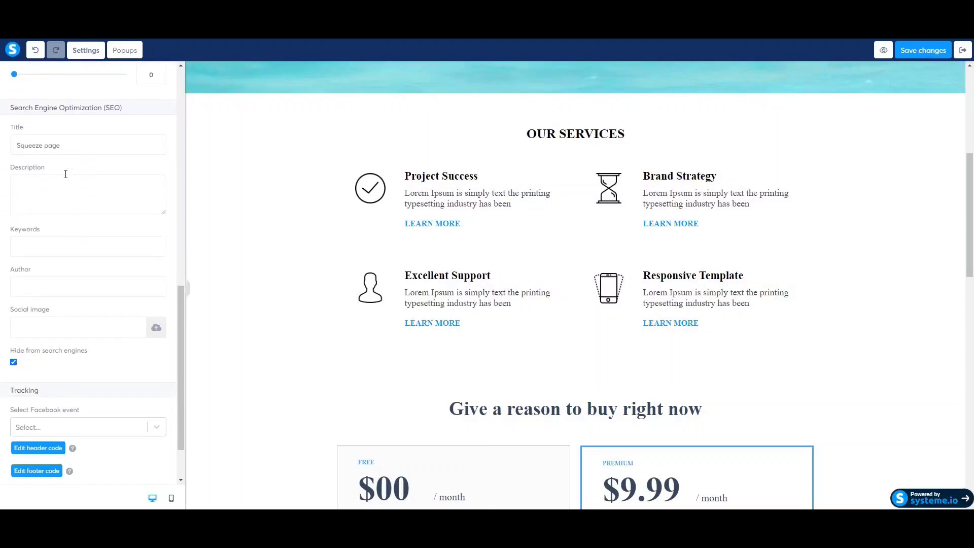
Clear the page's SEO title and start editing the empty SEO description
left_click_drag(86, 142, 20, 138)
key("BackSpace")
left_click(50, 196)
scroll(56, 231, "down", 1)
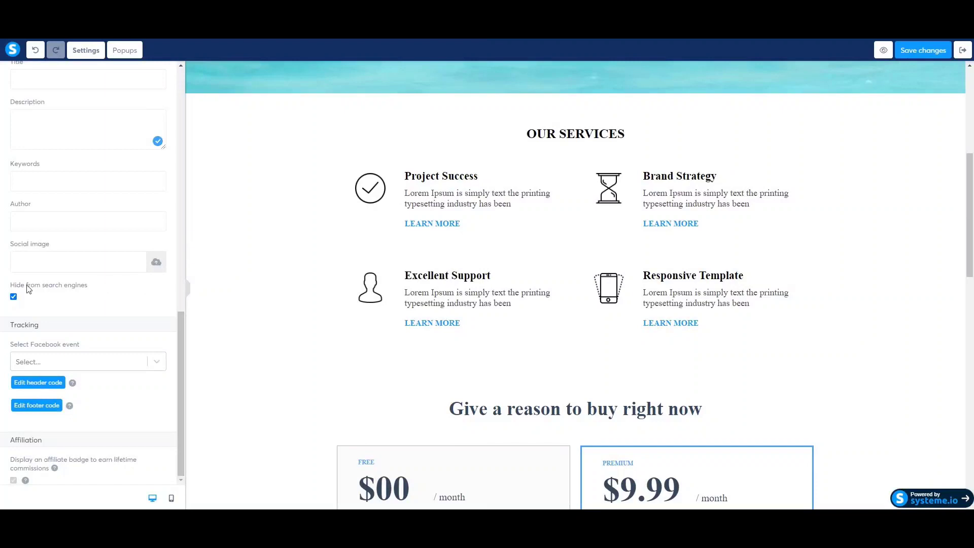
Try switching off Hide from search engines, switch it back on, and check the Facebook event choices without picking one
left_click(14, 298)
left_click(15, 299)
left_click(124, 361)
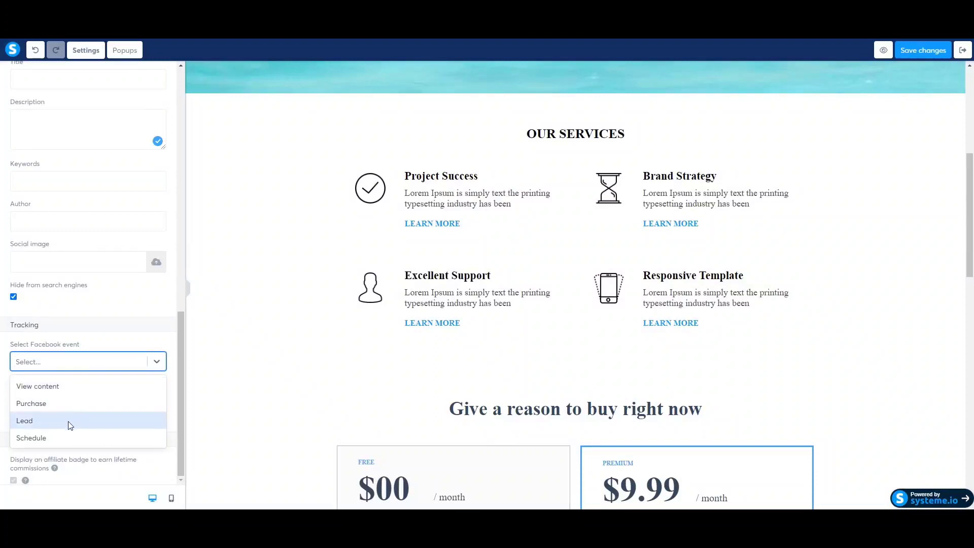
left_click(15, 344)
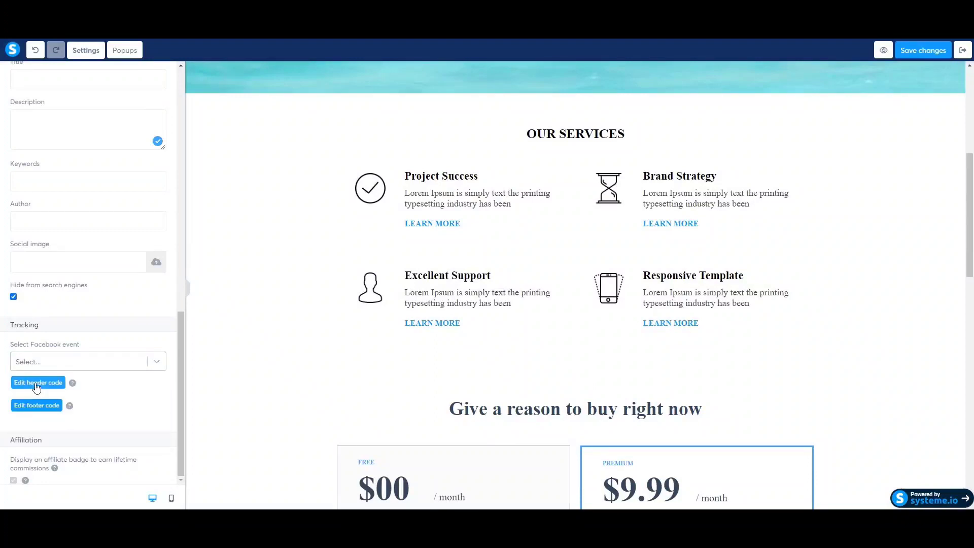
View the page's header code and footer code editors, closing each without adding code
left_click(36, 386)
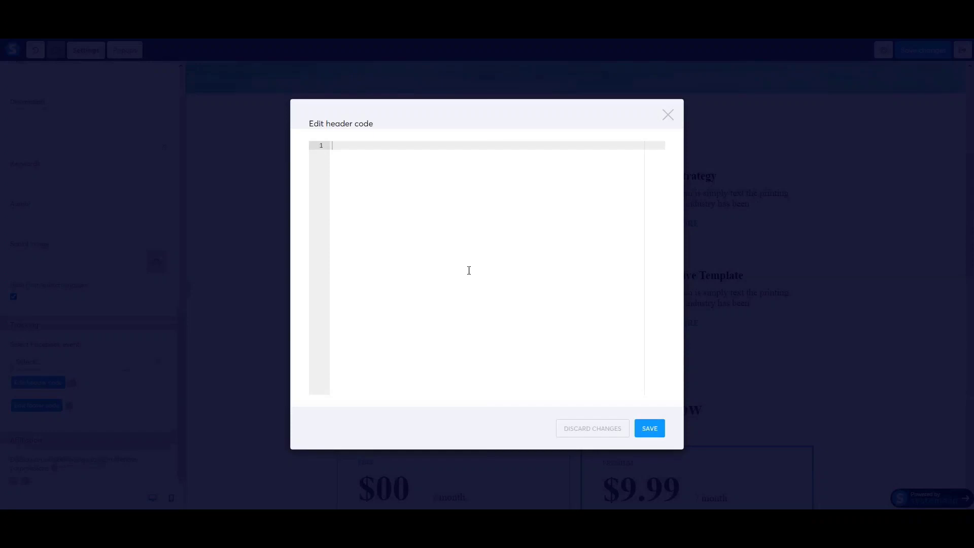
left_click(668, 114)
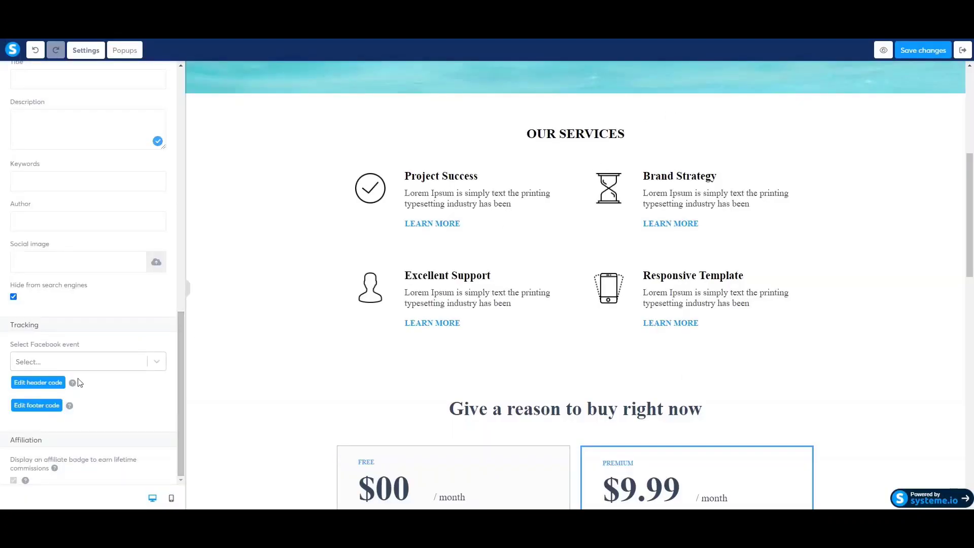
left_click(40, 405)
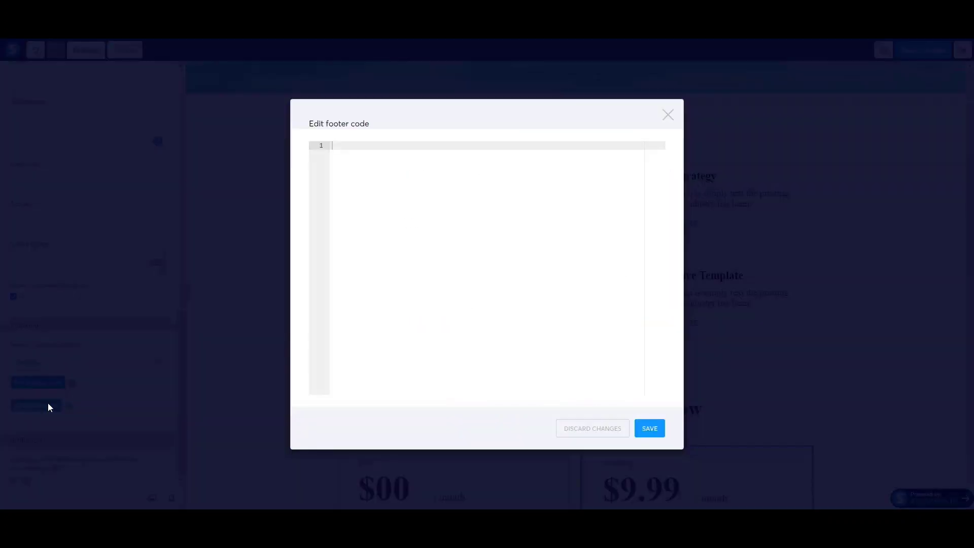
left_click(668, 116)
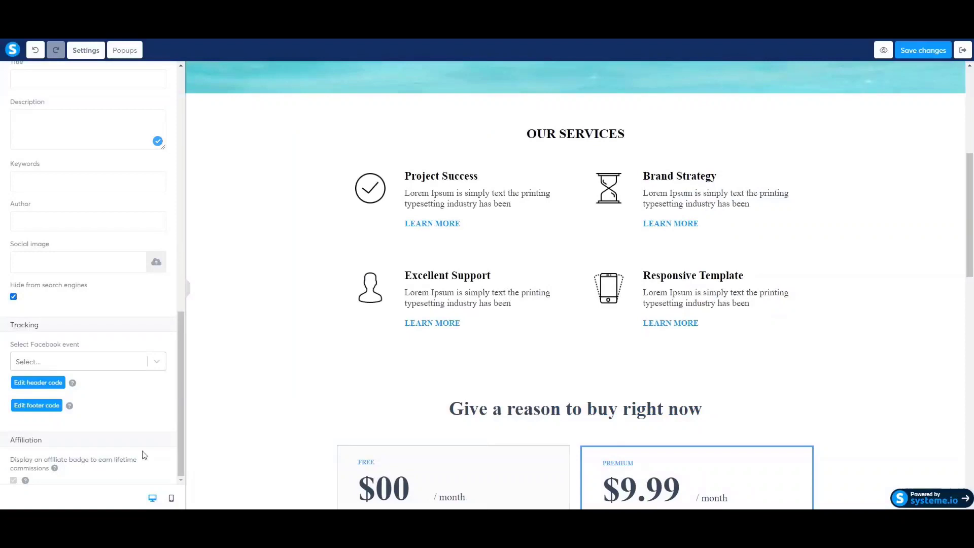
Switch to the mobile view and set the main service offer headline's font size to 37
left_click(171, 499)
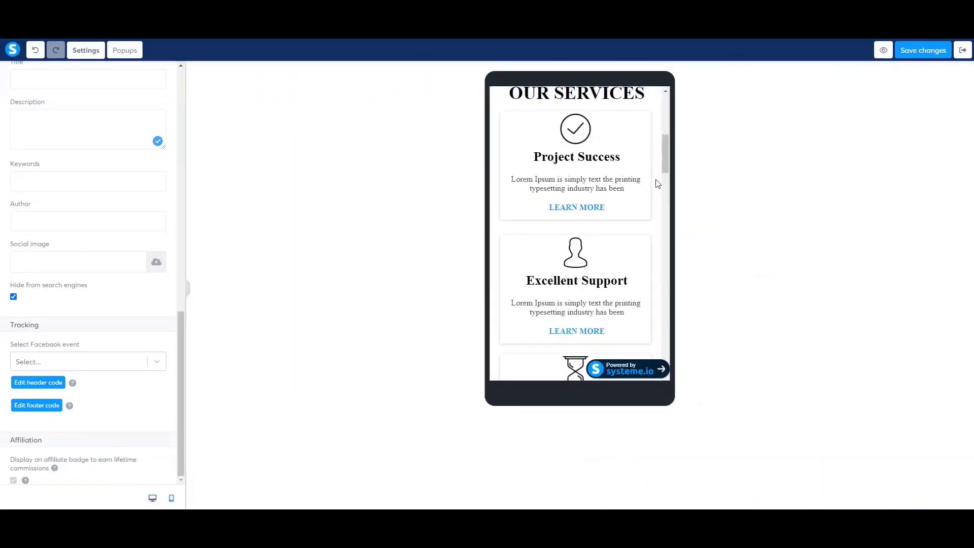
left_click_drag(668, 160, 657, 93)
left_click(565, 210)
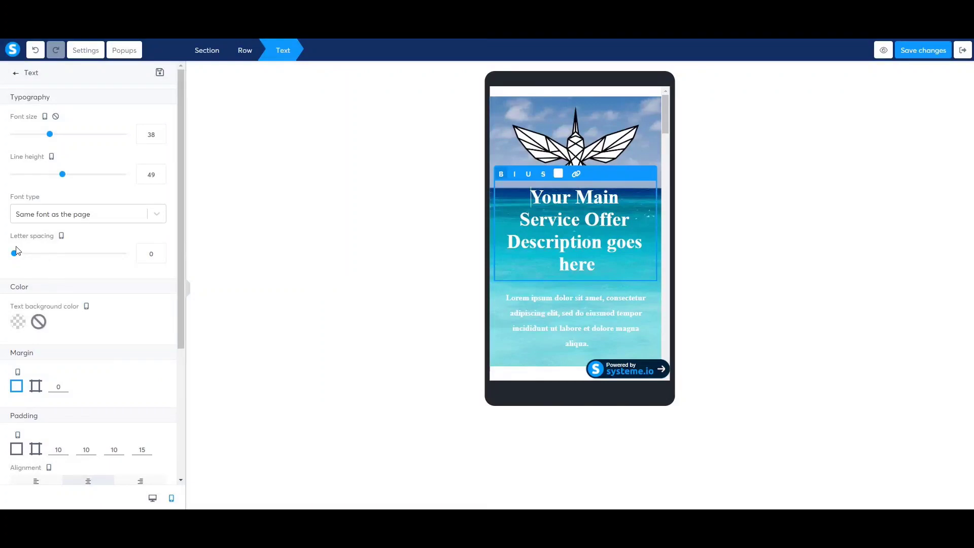
mouse_move(14, 255)
left_mouse_down()
mouse_move(26, 256)
mouse_move(18, 259)
left_mouse_up()
mouse_move(52, 141)
left_mouse_down()
mouse_move(68, 146)
mouse_move(49, 147)
left_mouse_up()
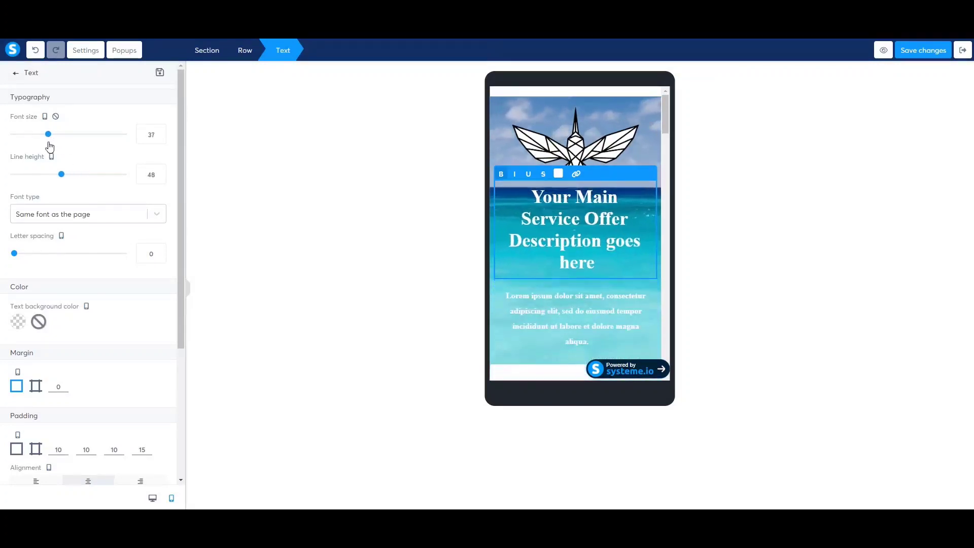
Set the font size of the paragraph below the main headline to 17 in the mobile view
left_click(510, 350)
scroll(509, 351, "down", 3)
scroll(510, 350, "up", 2)
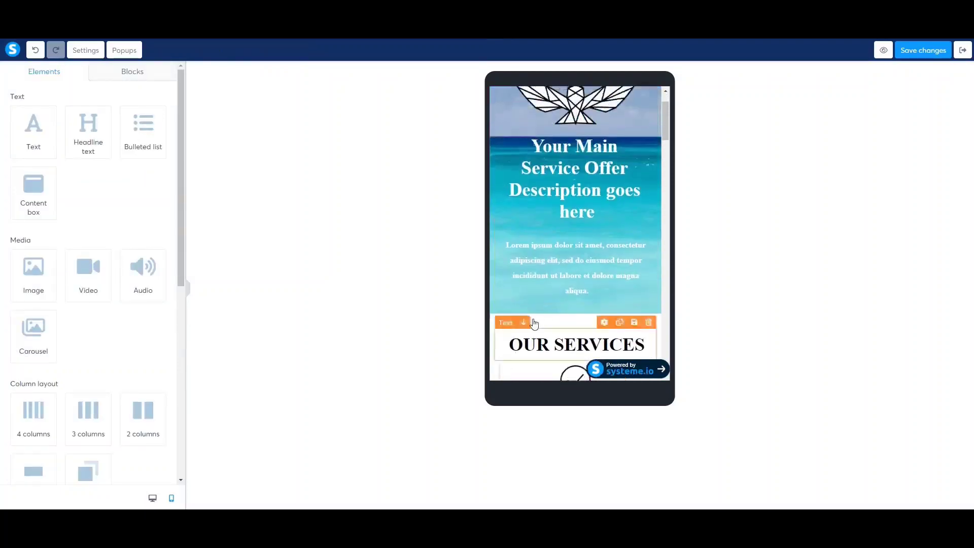
left_click(606, 232)
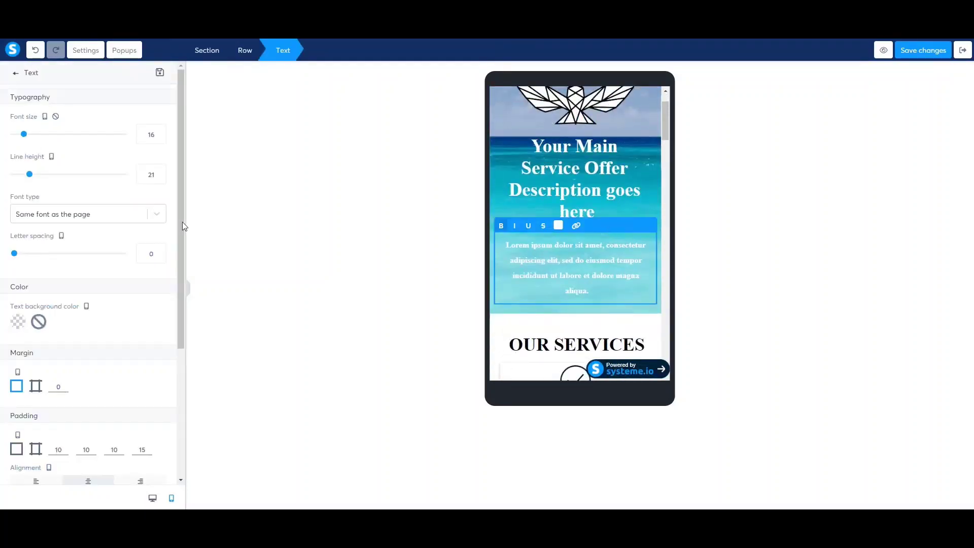
left_click_drag(24, 134, 26, 136)
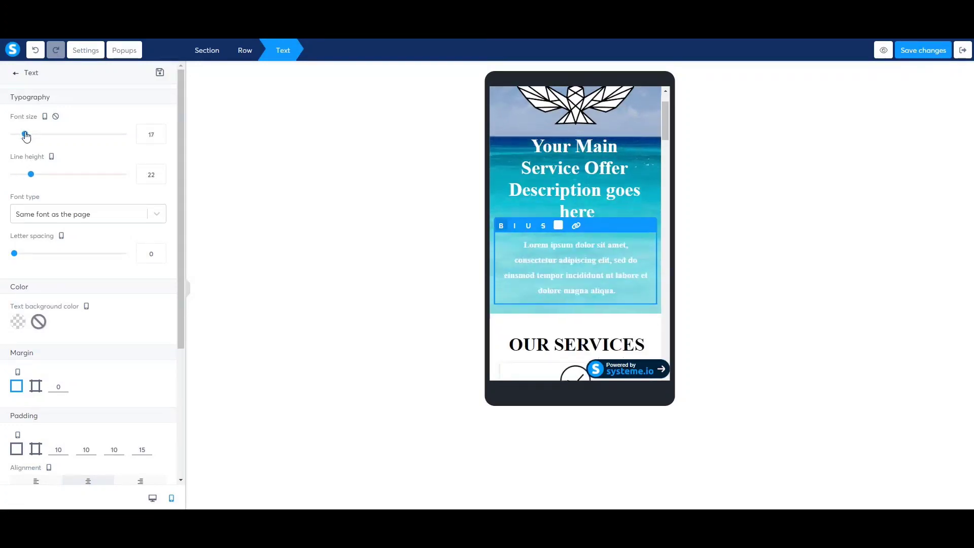
Give the paragraph below the main headline a turquoise text background color, 50E3C2, in the mobile view
left_click(19, 321)
left_click(96, 404)
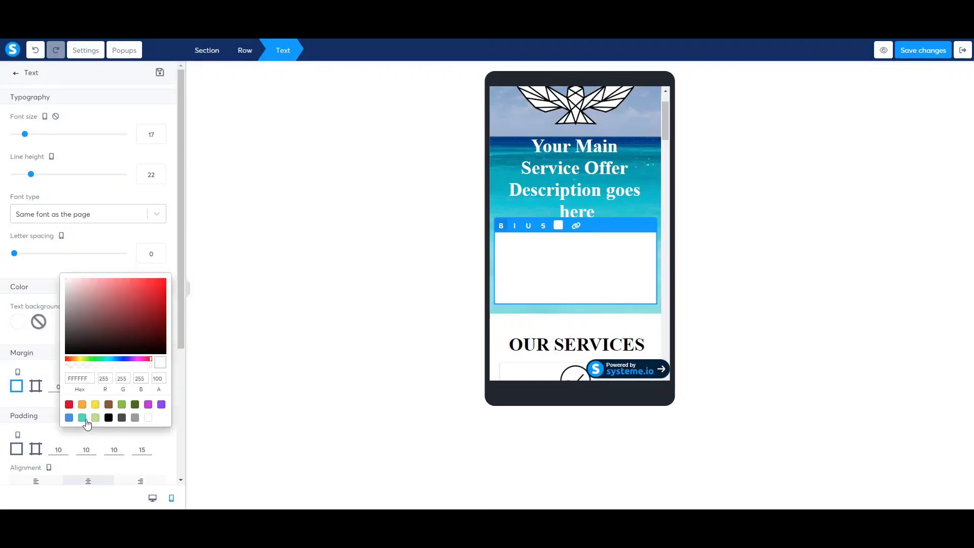
left_click(82, 419)
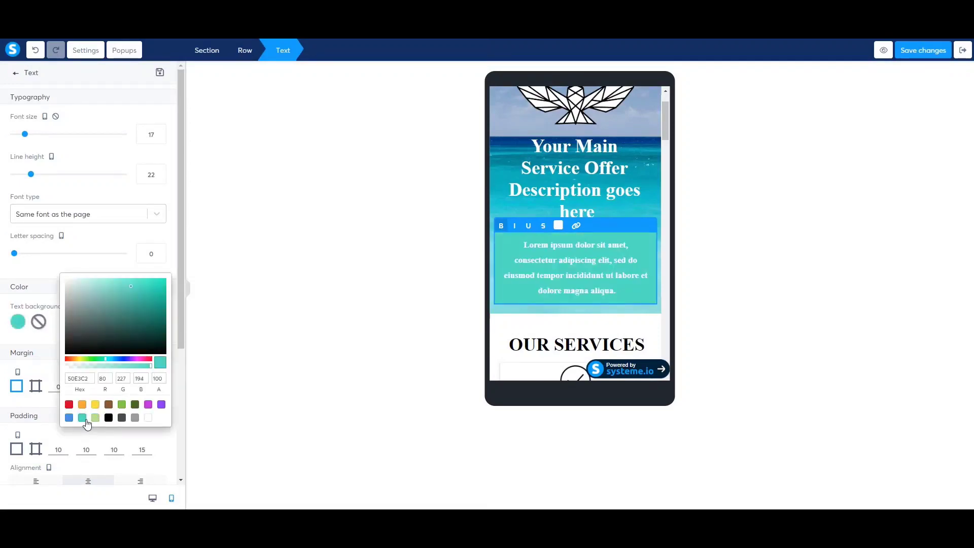
left_click(161, 233)
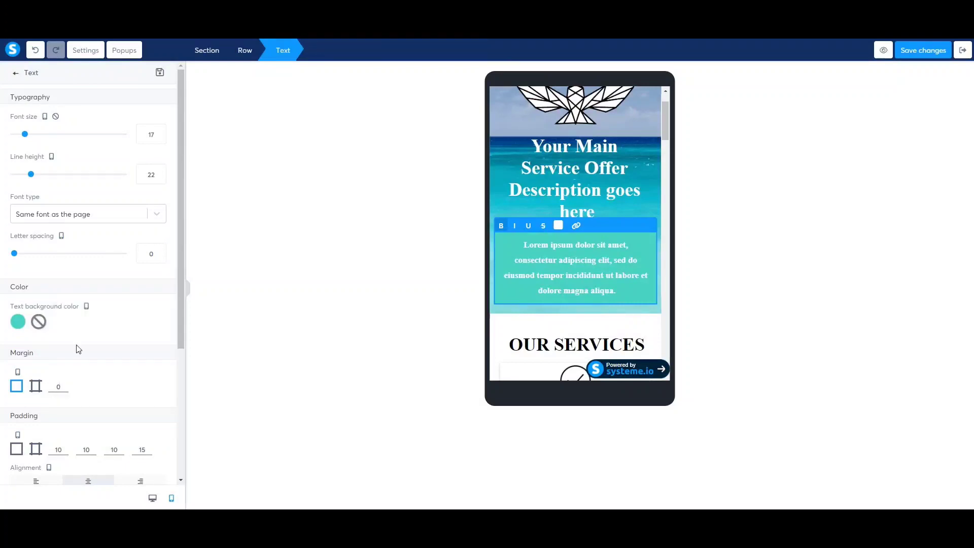
Try hiding the paragraph below the main headline on mobile, and make it visible on mobile again
scroll(131, 348, "down", 4)
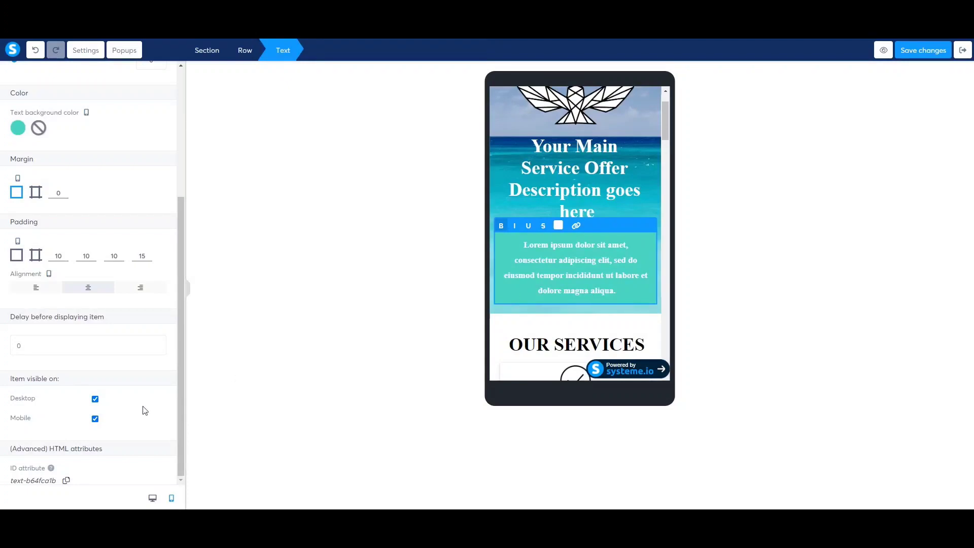
left_click(96, 419)
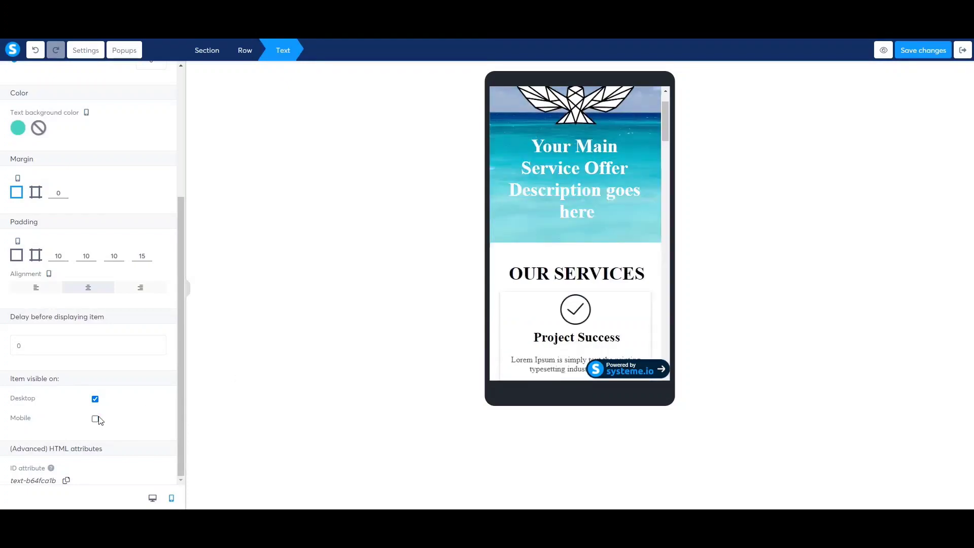
left_click(95, 419)
left_click(96, 419)
left_click(96, 419)
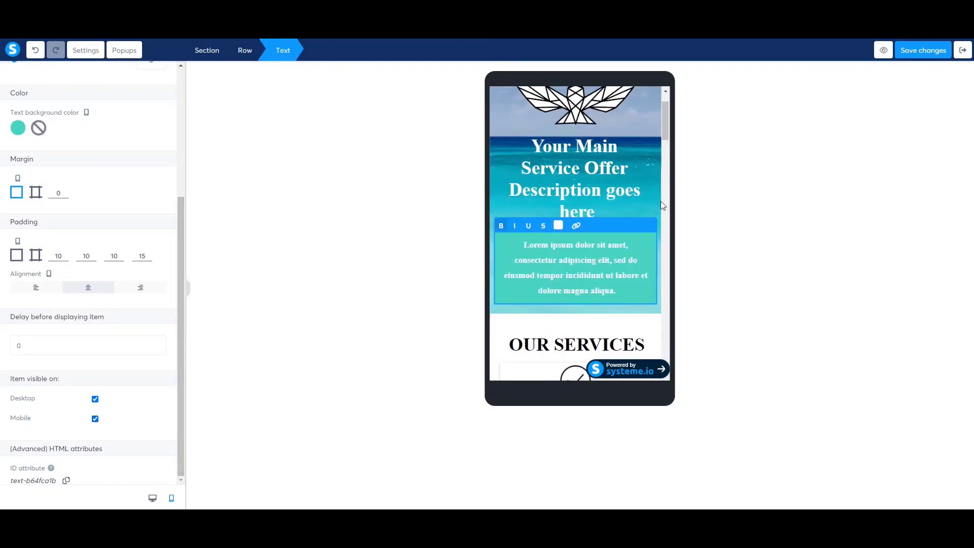
Review the rest of the mobile layout down to the consultation form, and return to the desktop view
left_click(661, 227)
left_click(664, 234)
left_click(665, 234)
left_click(665, 233)
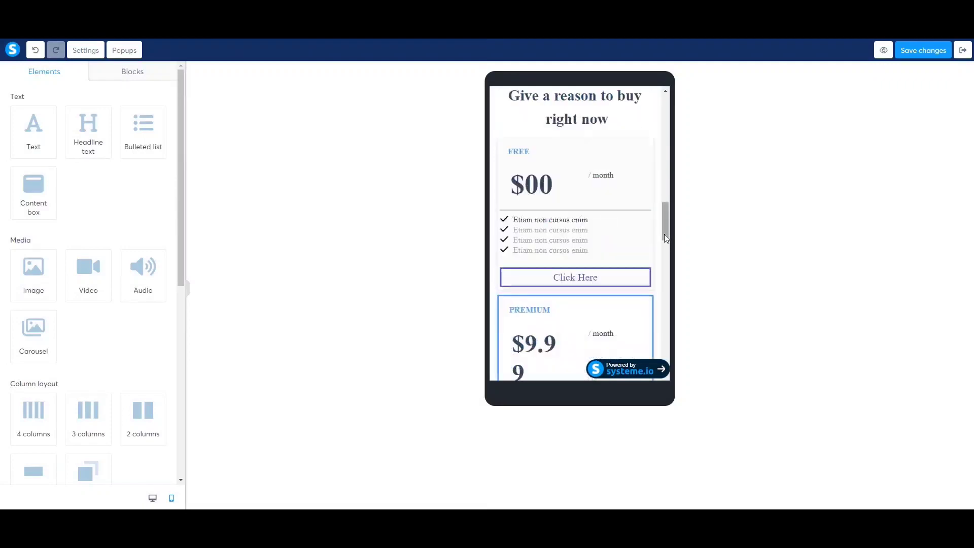
left_click_drag(663, 229, 665, 352)
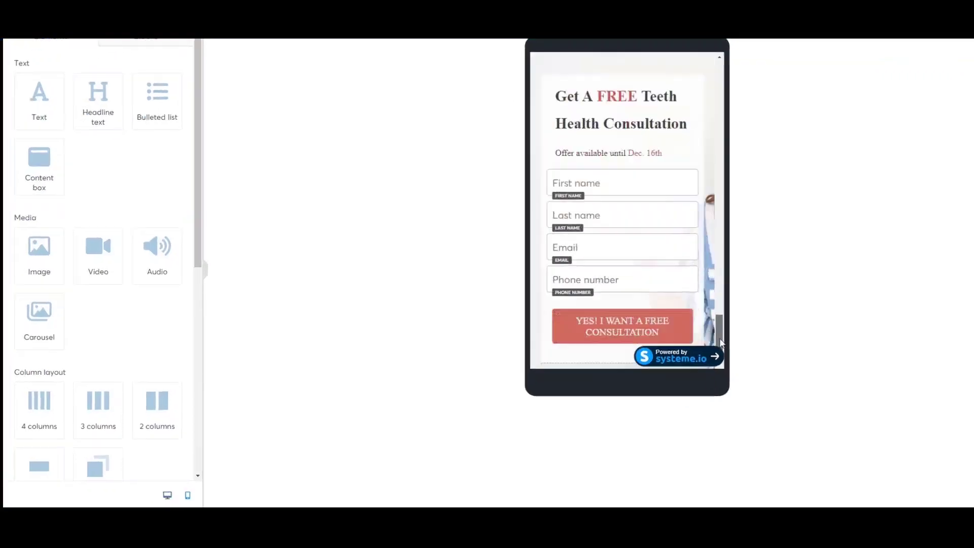
left_click(167, 495)
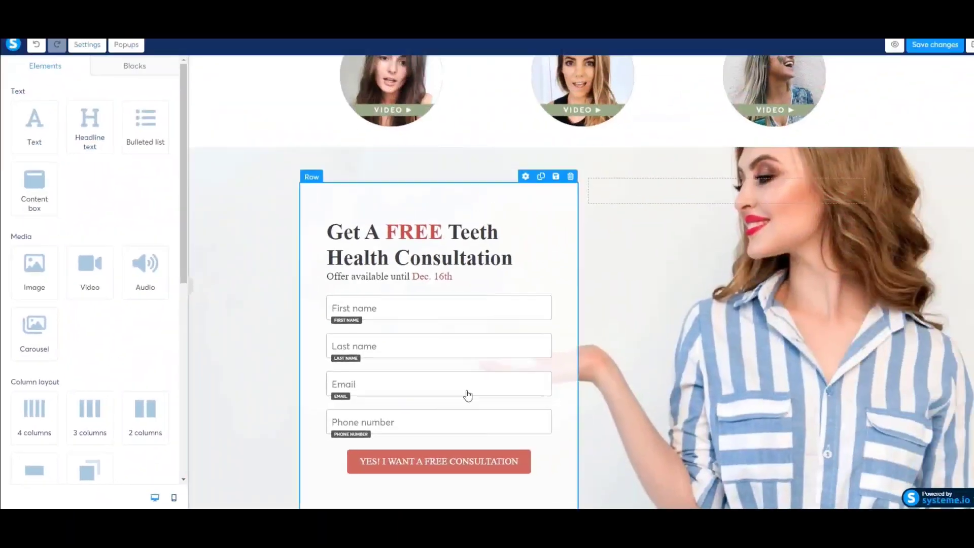
Review the desktop layout from the main service offer header down to the consultation form section
scroll(464, 315, "up", 15)
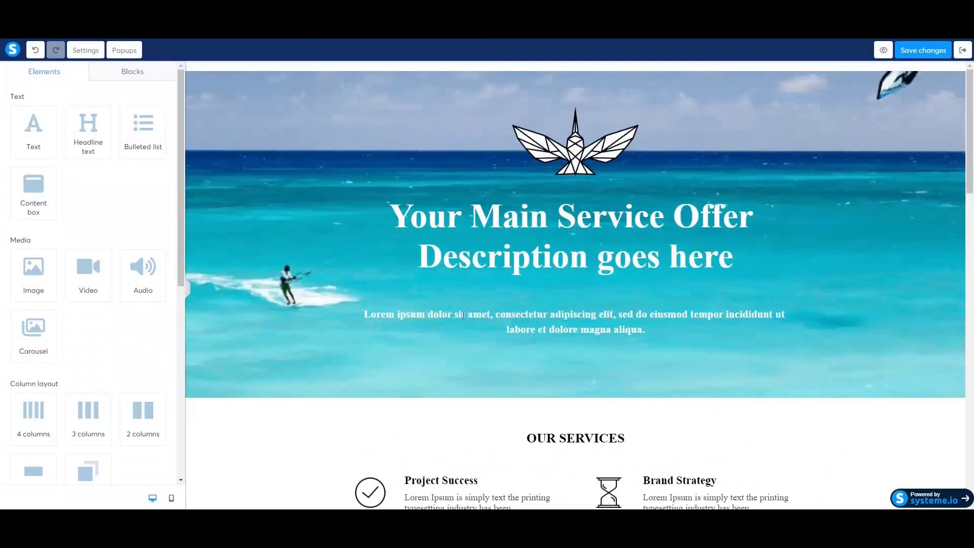
scroll(463, 316, "down", 3)
scroll(269, 256, "up", 3)
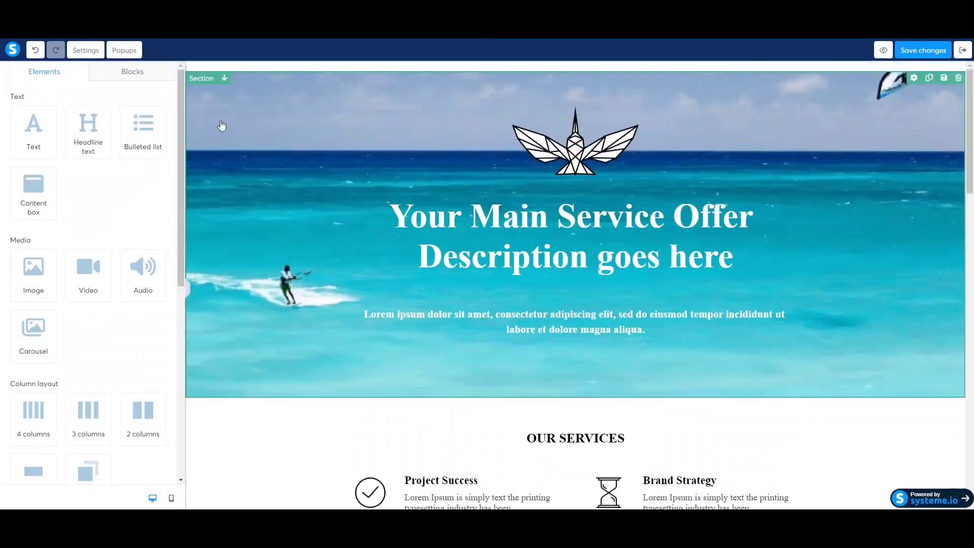
scroll(356, 284, "down", 6)
scroll(259, 252, "down", 4)
left_click_drag(234, 242, 263, 161)
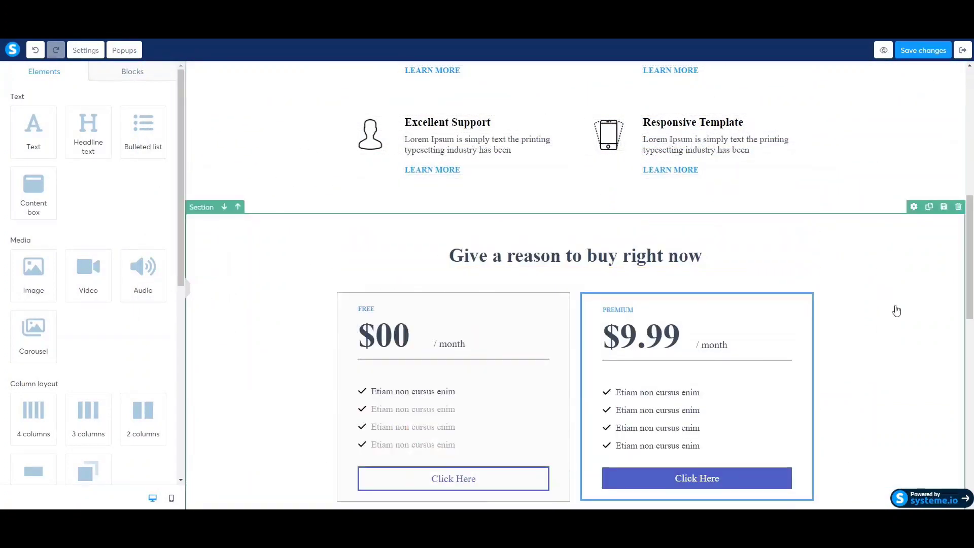
scroll(897, 310, "down", 10)
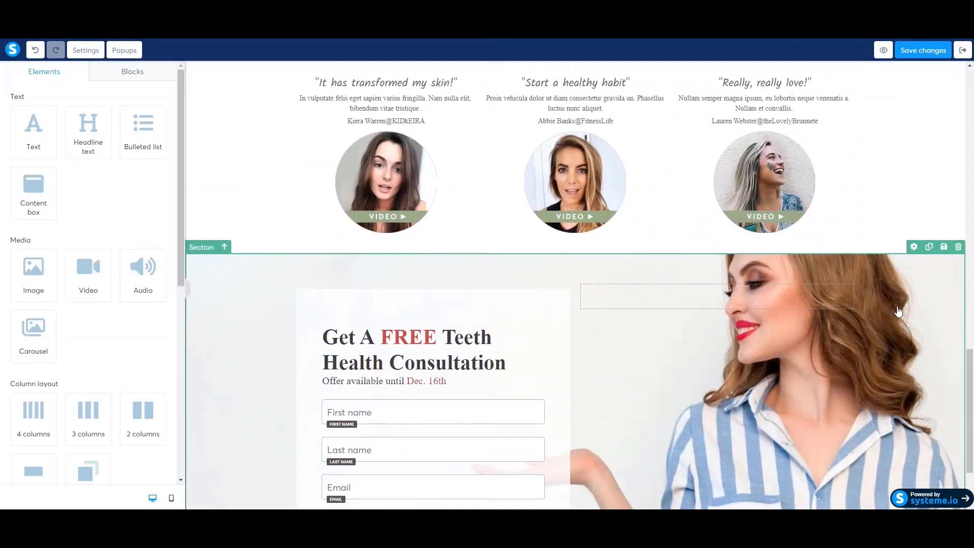
Duplicate the "Fans us" testimonial section and delete the duplicate
scroll(896, 310, "up", 5)
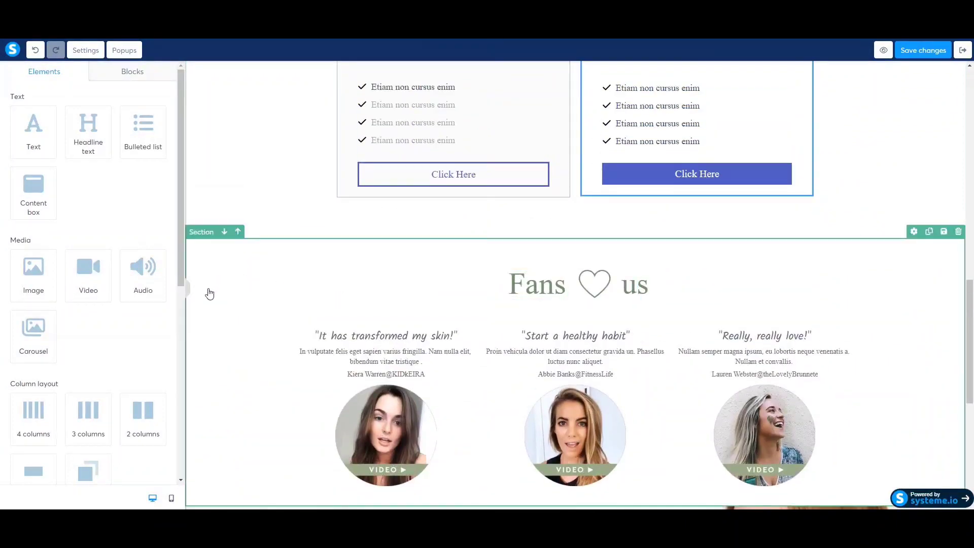
left_click(220, 271)
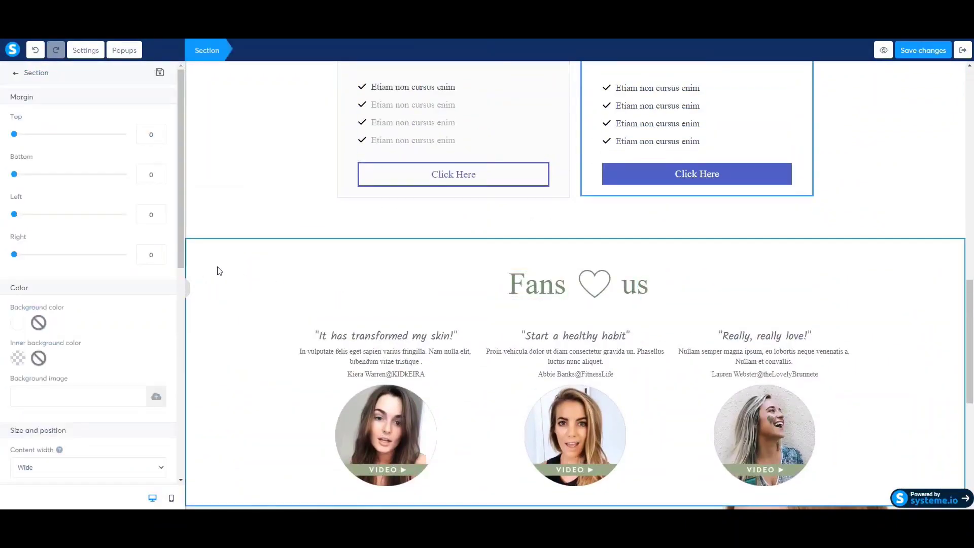
left_click(884, 265)
left_click(933, 233)
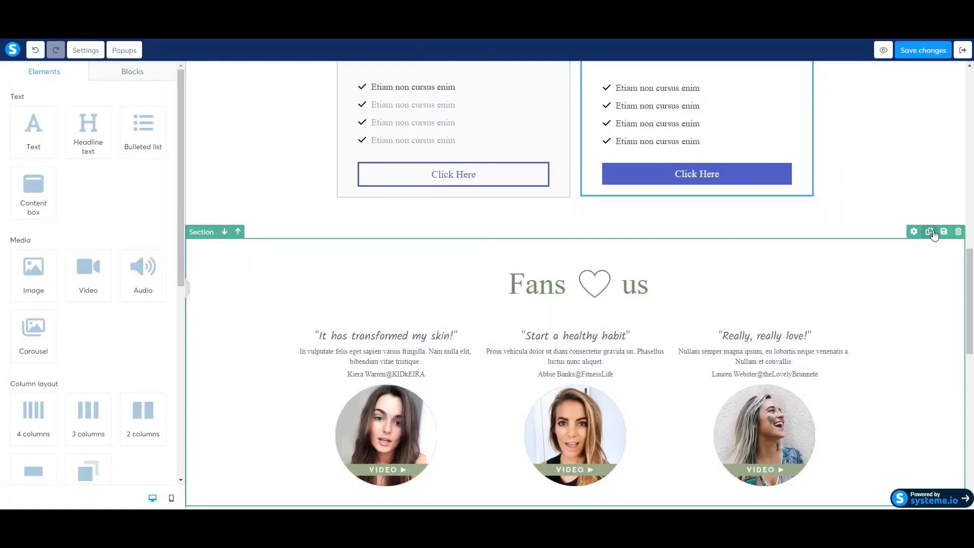
scroll(820, 316, "down", 5)
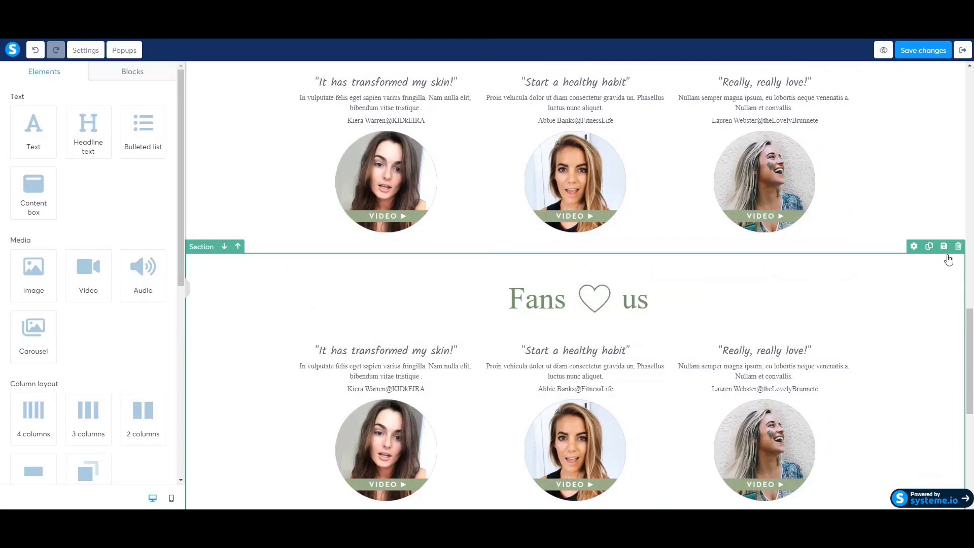
left_click(959, 246)
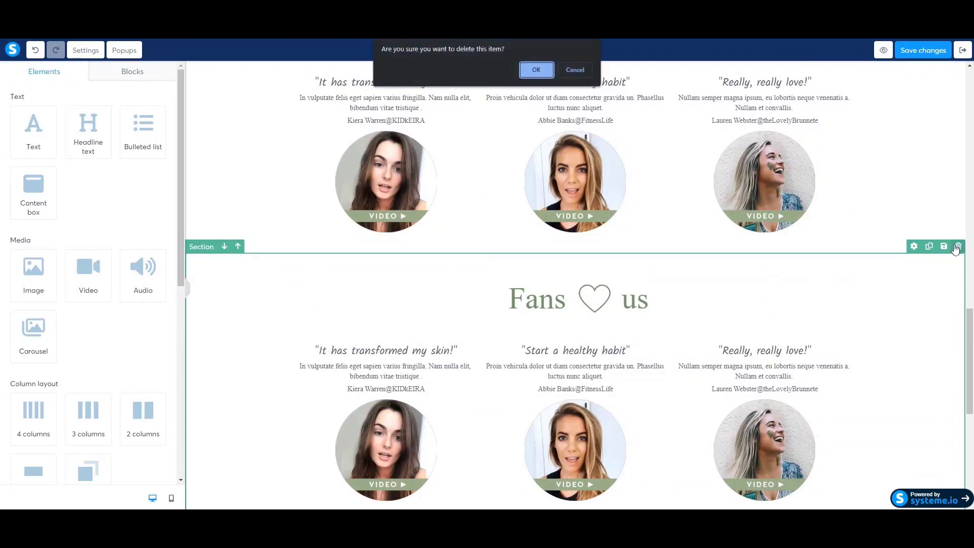
left_click(536, 69)
Open the settings of the "YES! I WANT A FREE CONSULTATION" button and review its redirect options after contact registration
scroll(685, 295, "down", 2)
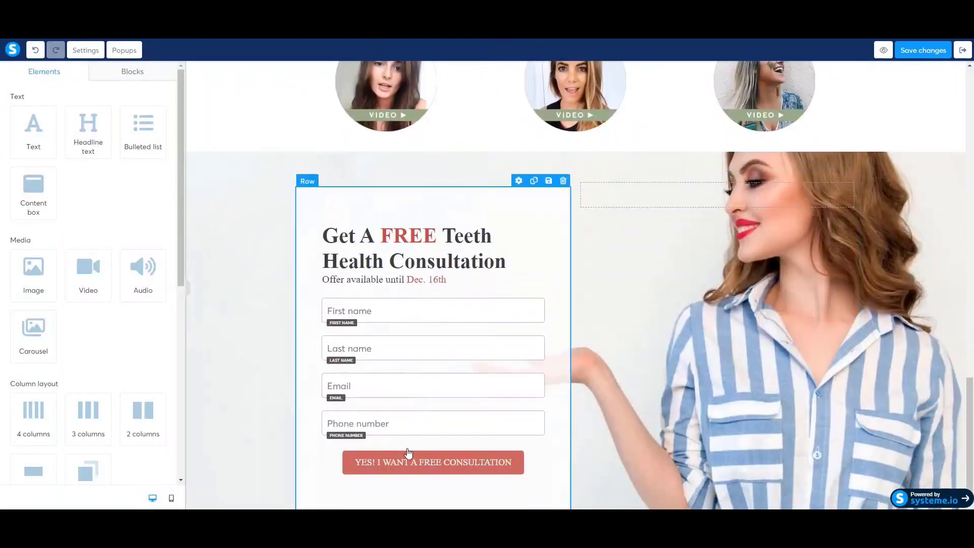
left_click(437, 463)
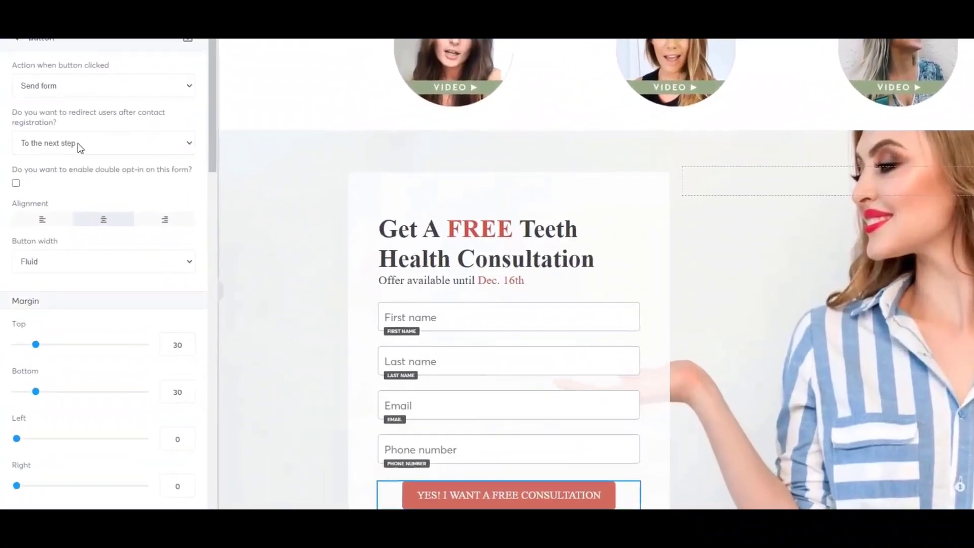
left_click(65, 164)
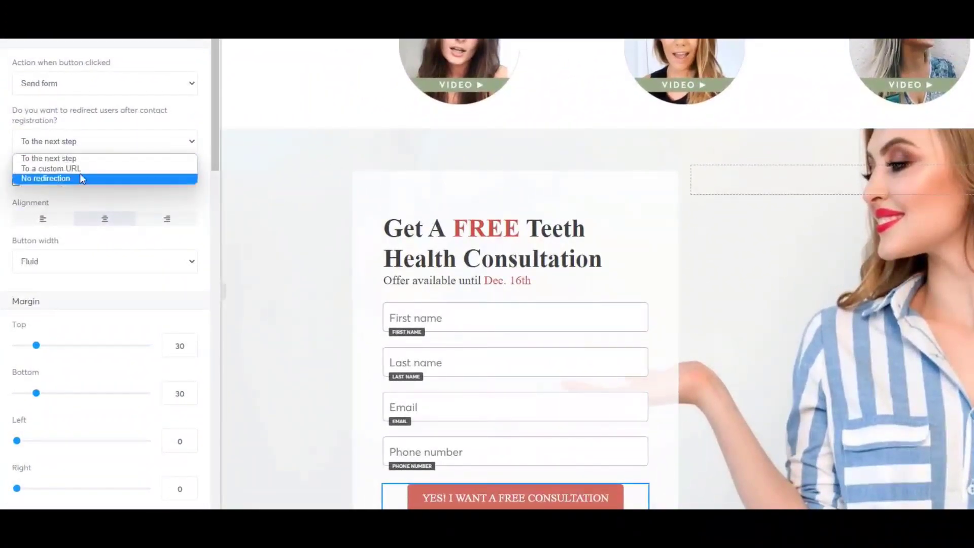
Try Open URL and Next step URL as the action when the consultation button is clicked
left_click(64, 88)
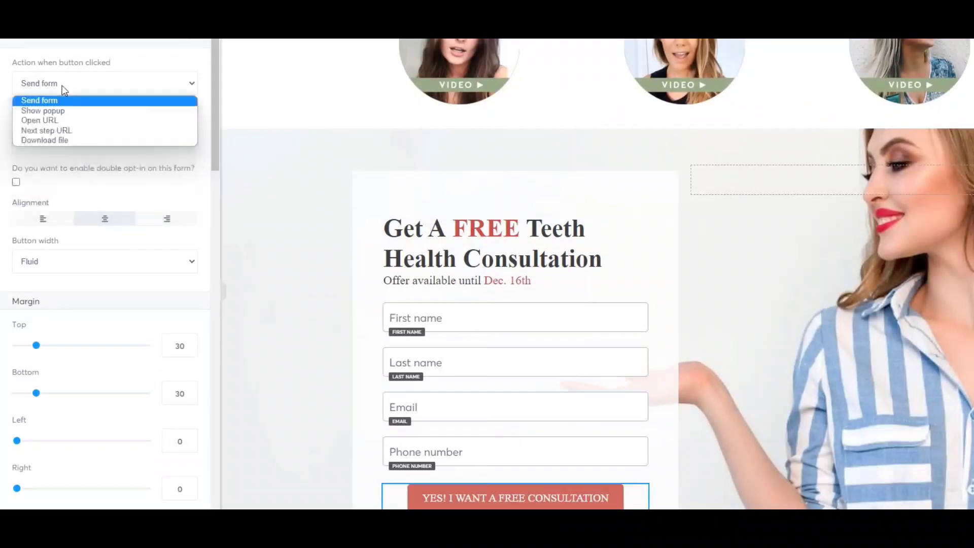
left_click(85, 121)
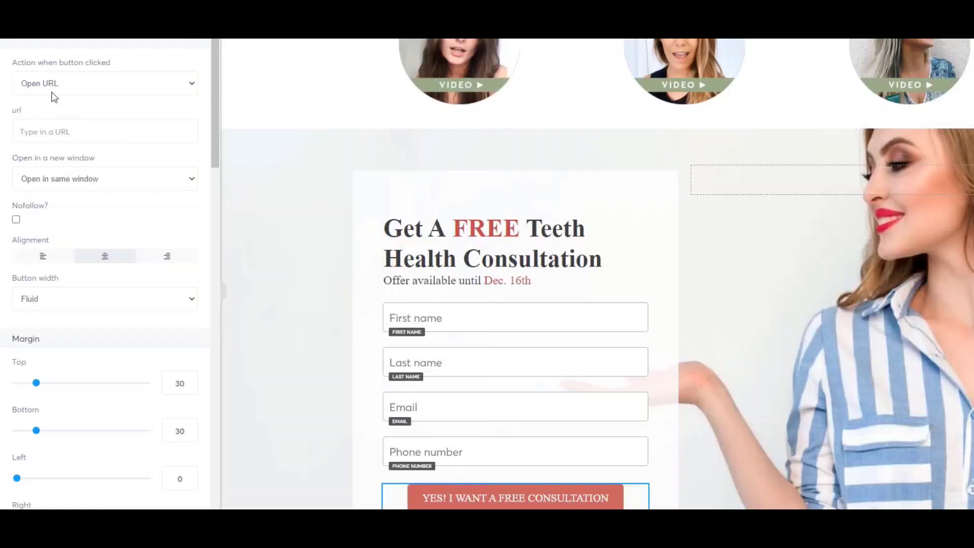
left_click(101, 88)
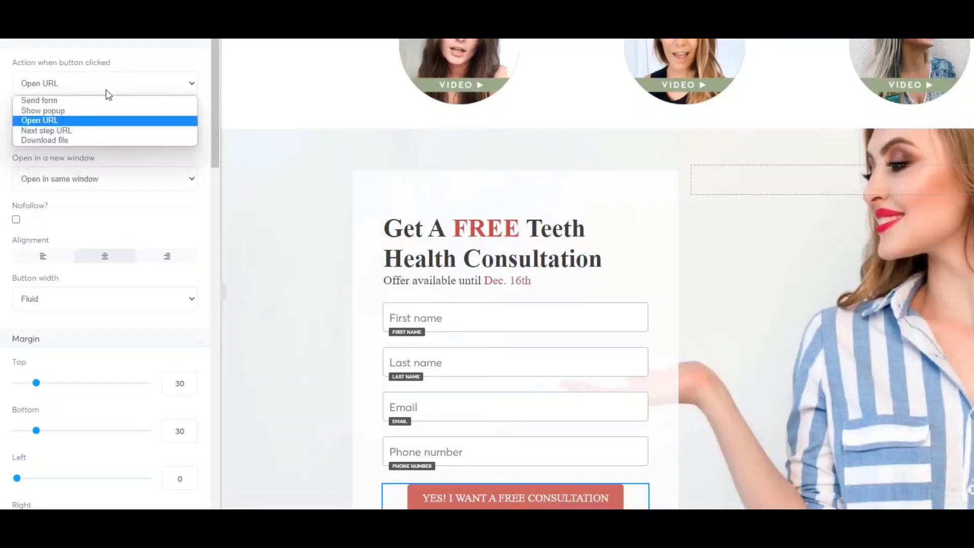
left_click(107, 131)
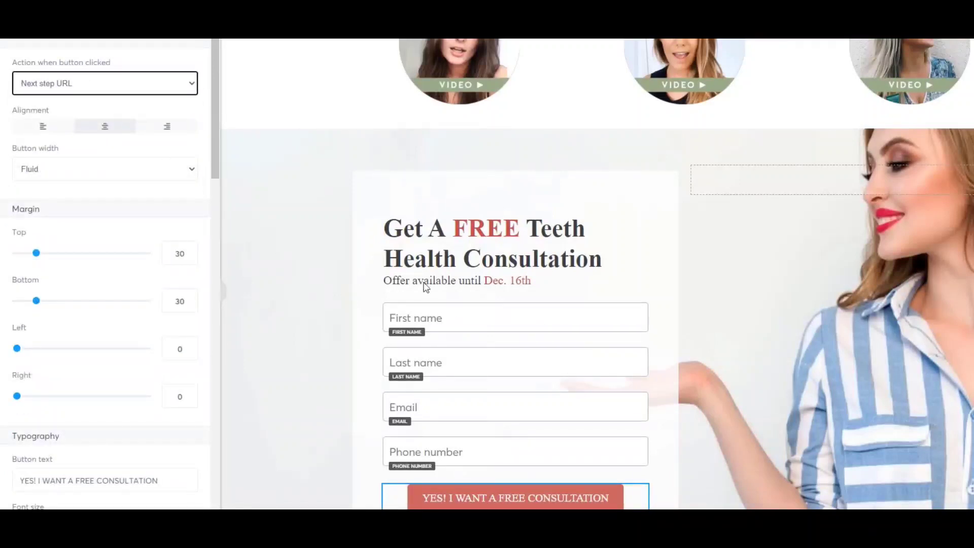
Set the consultation button's action to Download file, and look through the upload and existing file choices without inserting one
left_click(114, 83)
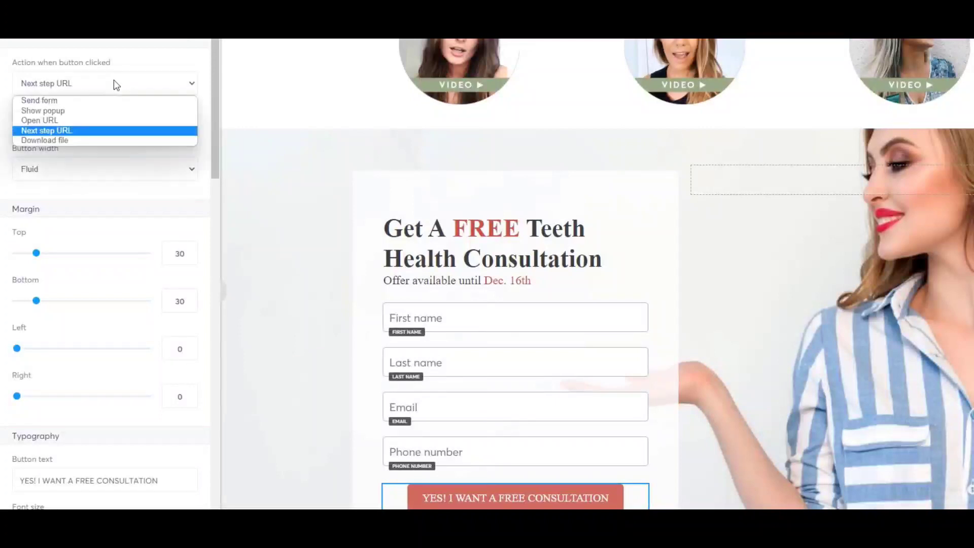
left_click(74, 143)
left_click(185, 122)
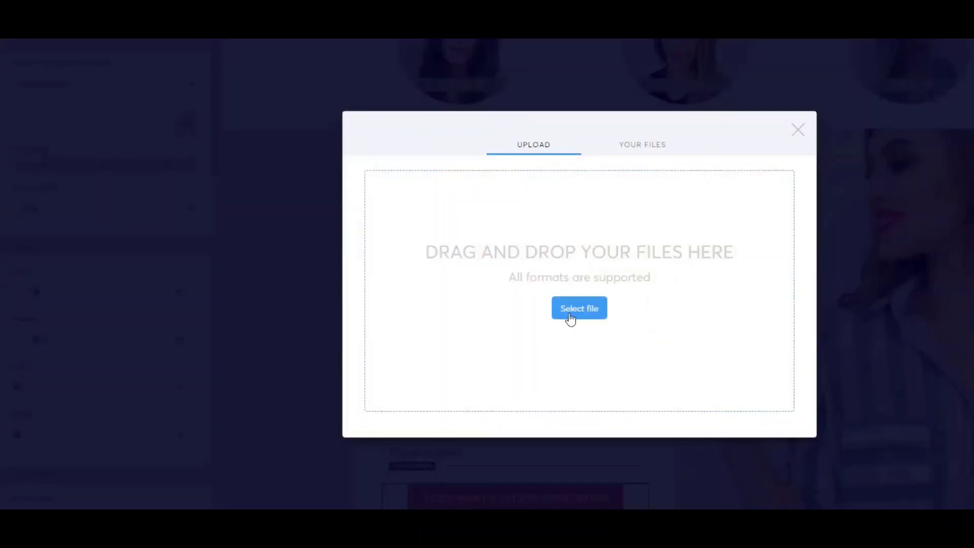
left_click(638, 151)
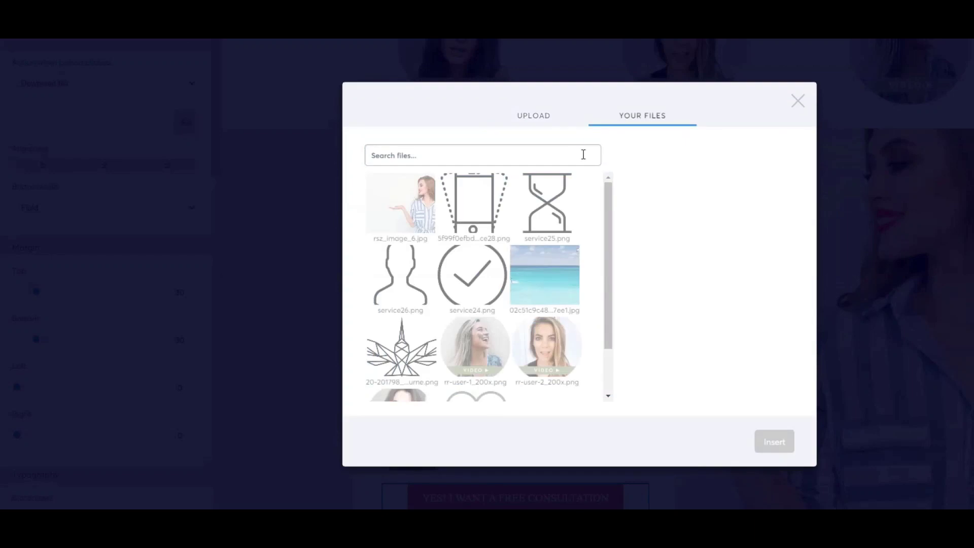
left_click(546, 114)
left_click(798, 130)
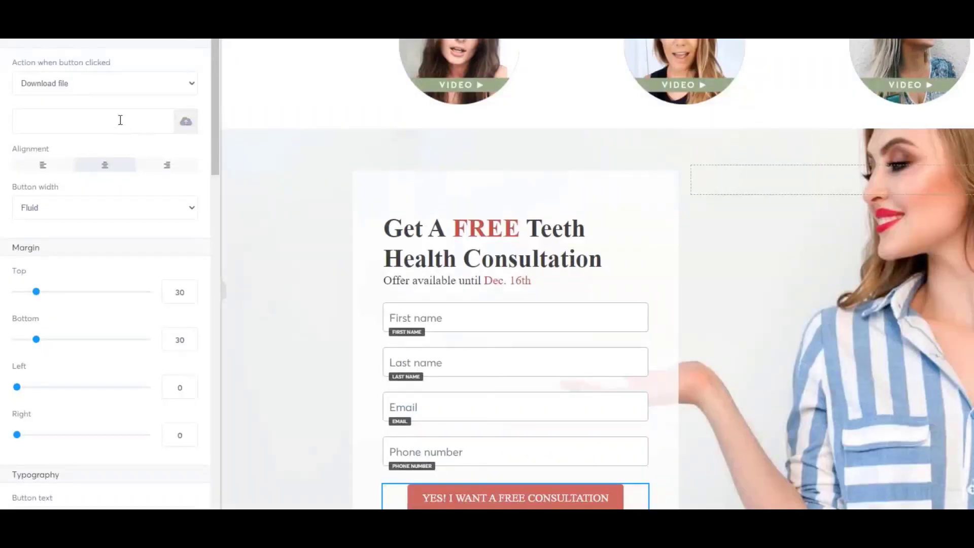
Try the Fill width setting on the consultation button and return its width to Fluid
left_click(124, 210)
left_click(82, 236)
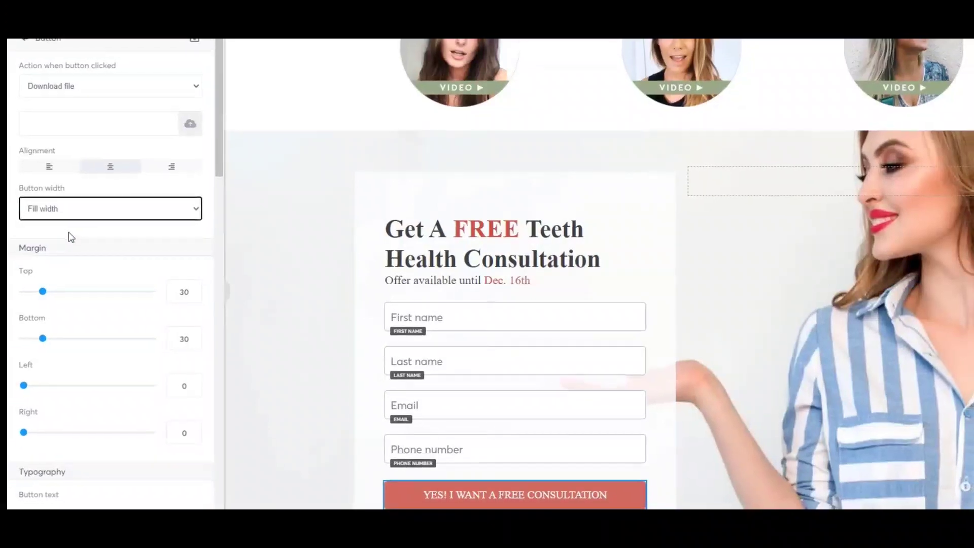
left_click(76, 208)
left_click(98, 231)
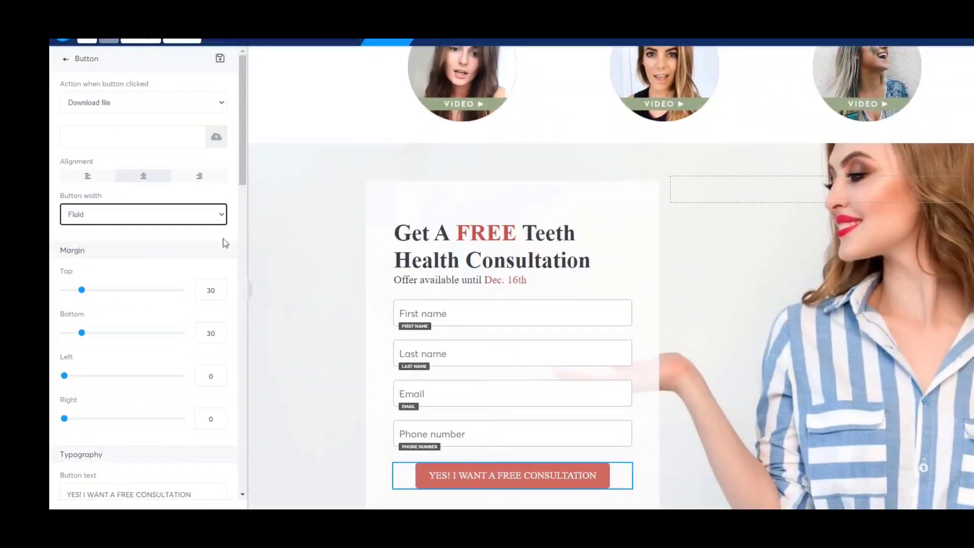
Set the free consultation button's top margin to 39 and its font size to 20
mouse_move(80, 289)
left_mouse_down()
mouse_move(65, 289)
mouse_move(97, 290)
mouse_move(87, 289)
left_mouse_up()
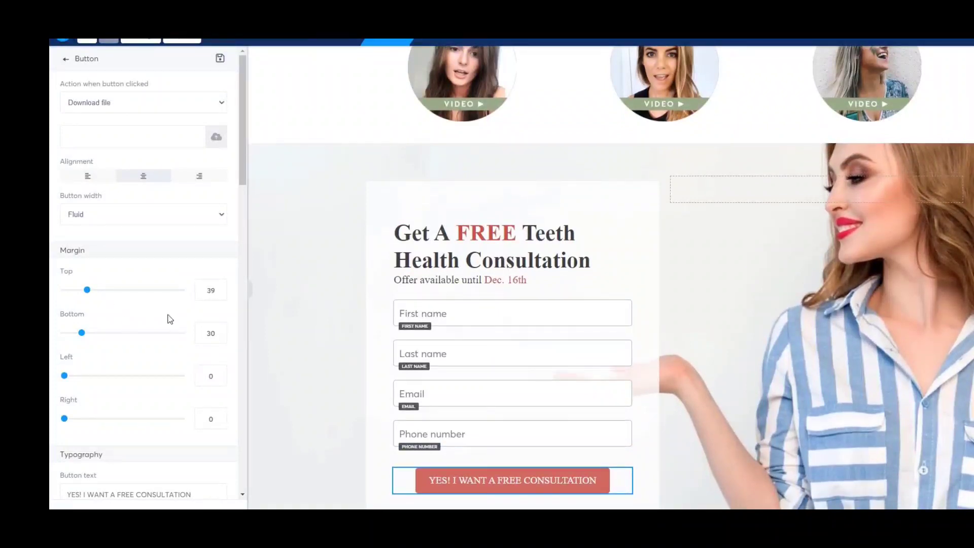
scroll(170, 318, "down", 6)
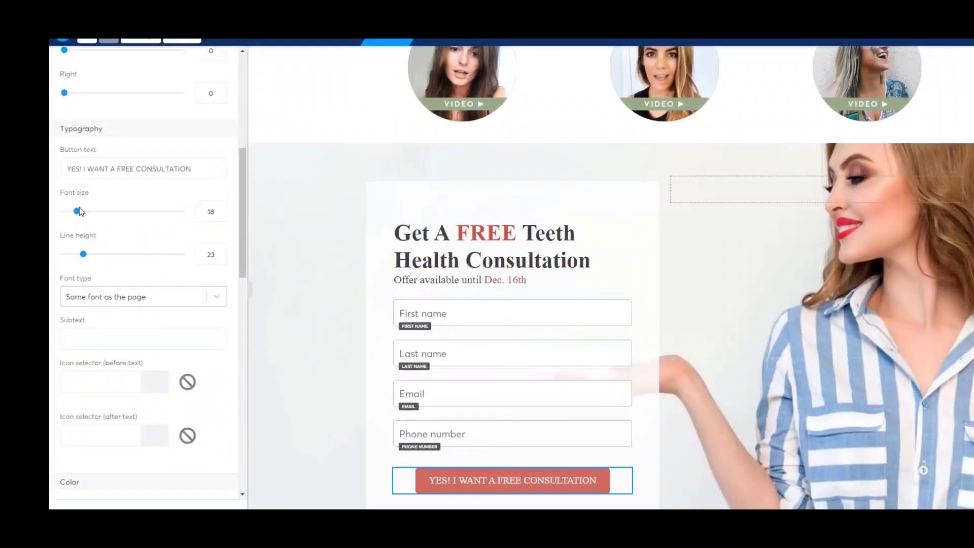
left_click_drag(76, 211, 29, 231)
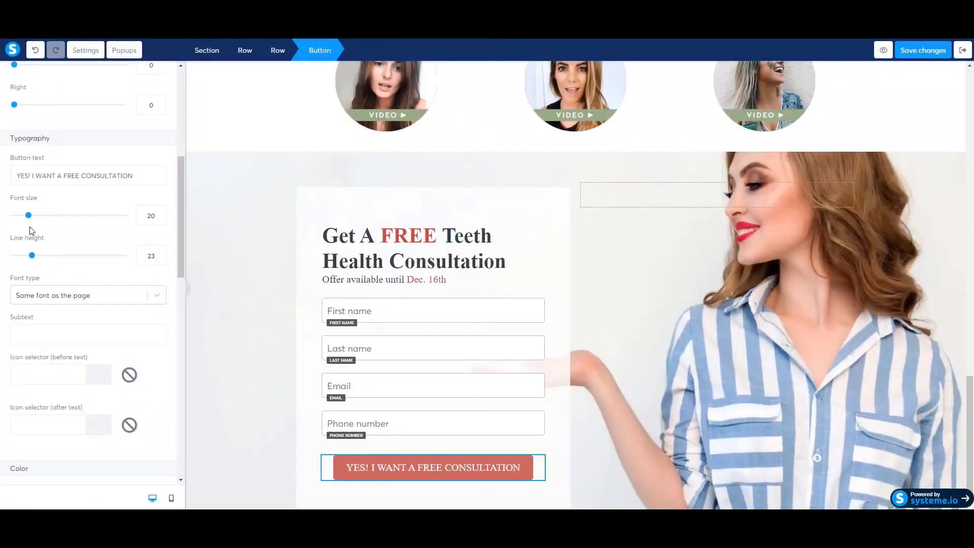
Try dark gray 4A4A4A as the button's text color, and return it to white FFFFFF
scroll(142, 296, "down", 4)
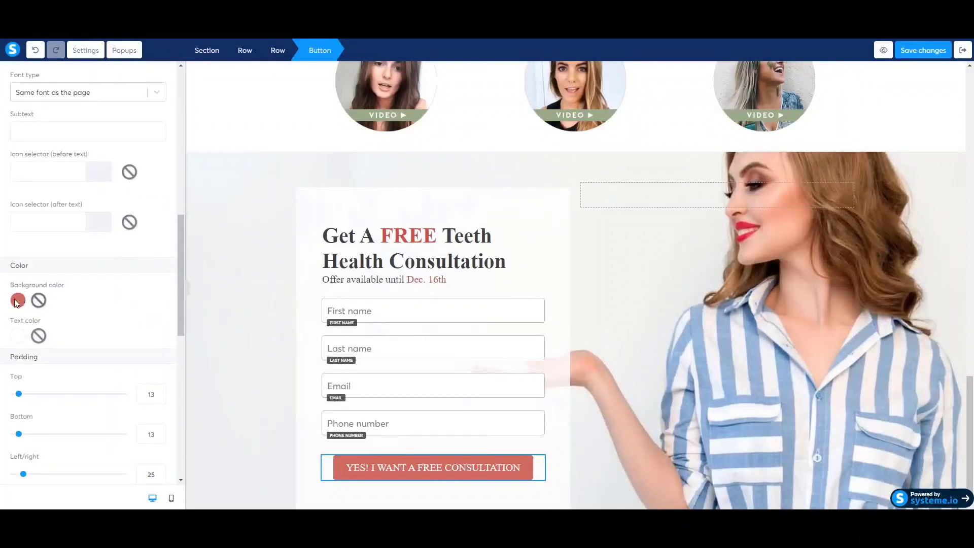
left_click(19, 336)
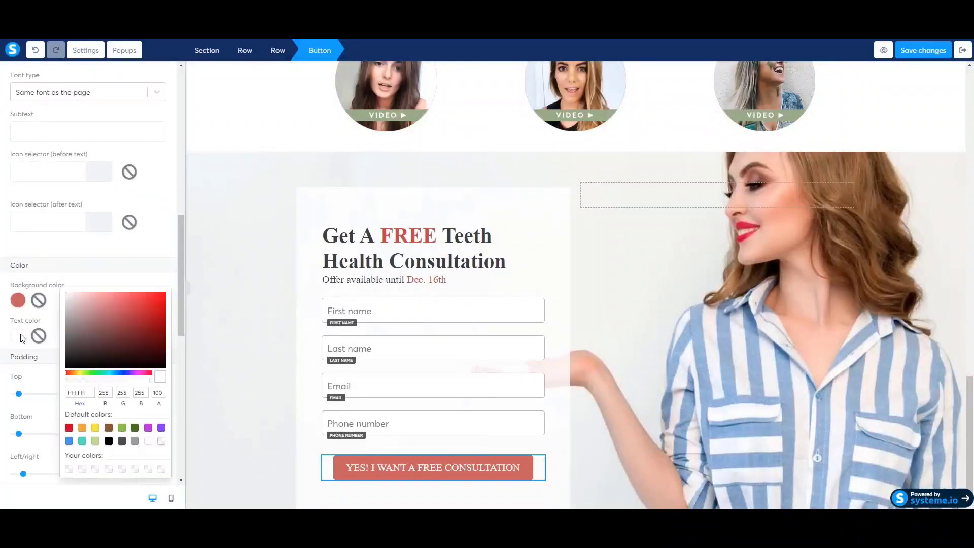
left_click(121, 441)
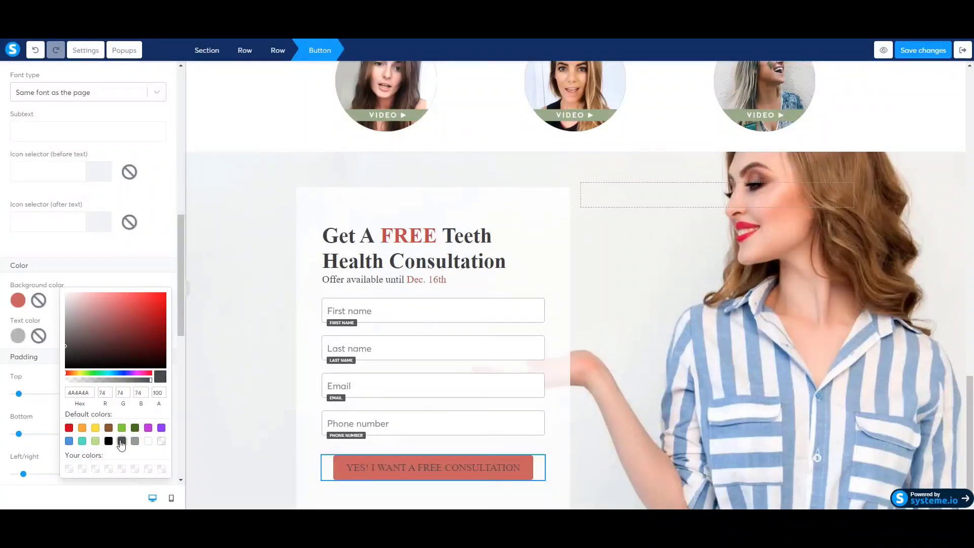
left_click(148, 441)
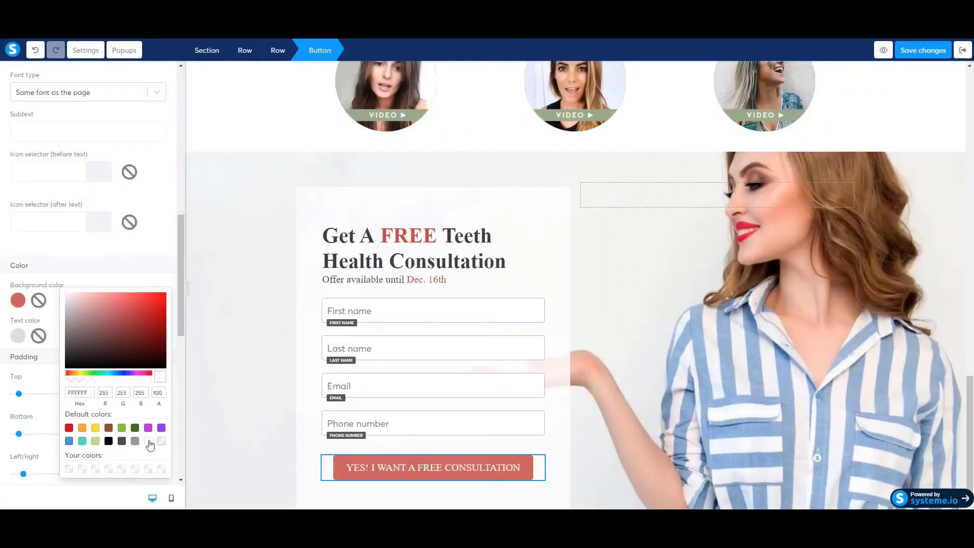
left_click(28, 317)
Review the button's rounded corners, shadow, border, visibility and font type options
scroll(94, 332, "down", 6)
scroll(93, 335, "down", 3)
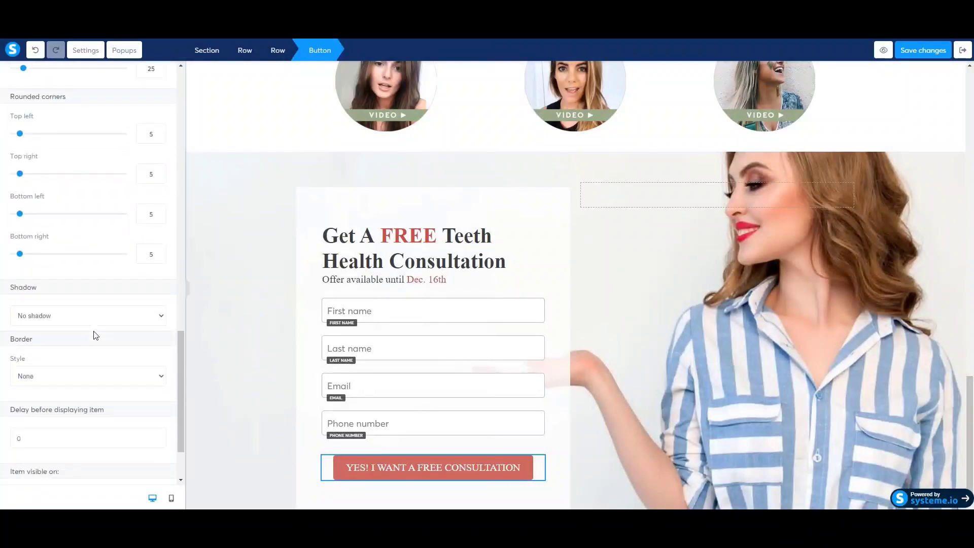
scroll(94, 335, "up", 3)
scroll(95, 335, "down", 3)
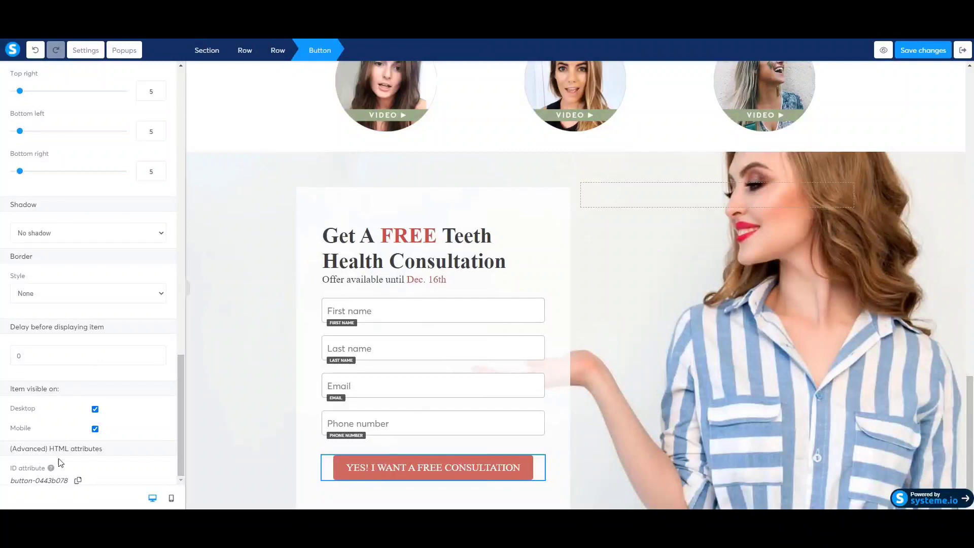
scroll(89, 471, "up", 10)
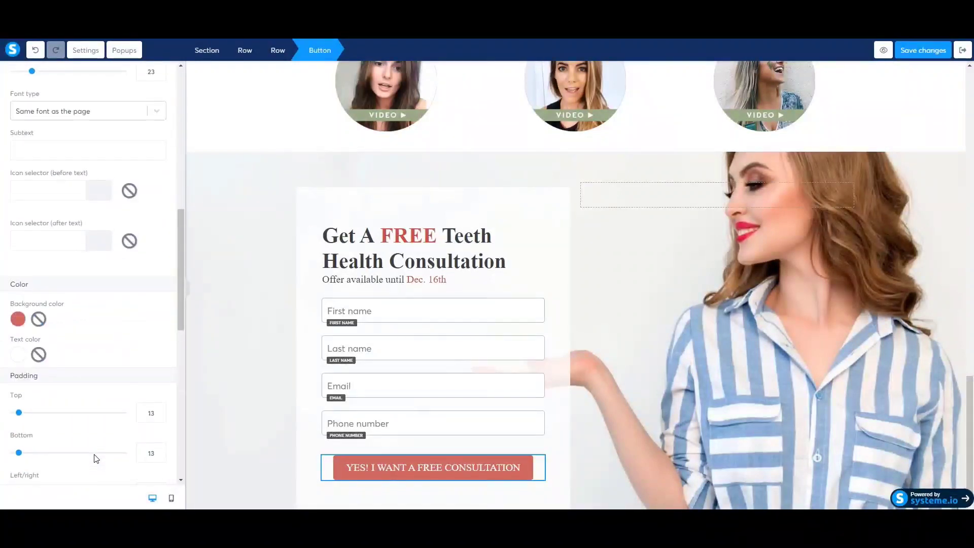
scroll(97, 459, "up", 2)
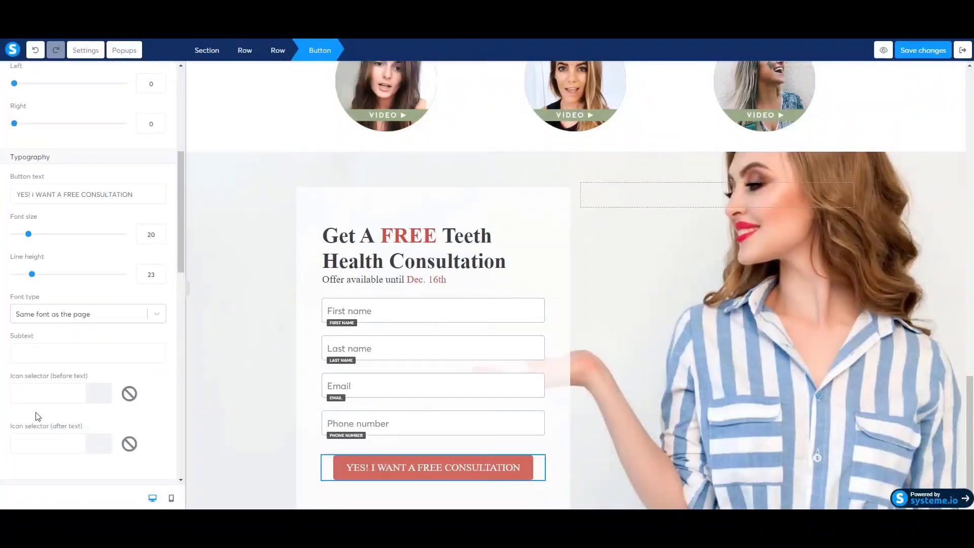
left_click(52, 315)
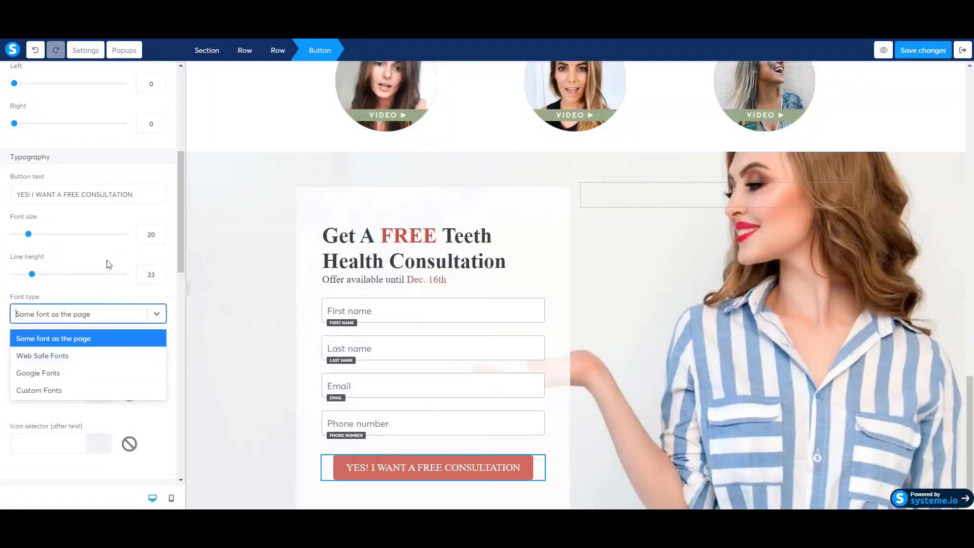
scroll(108, 264, "up", 5)
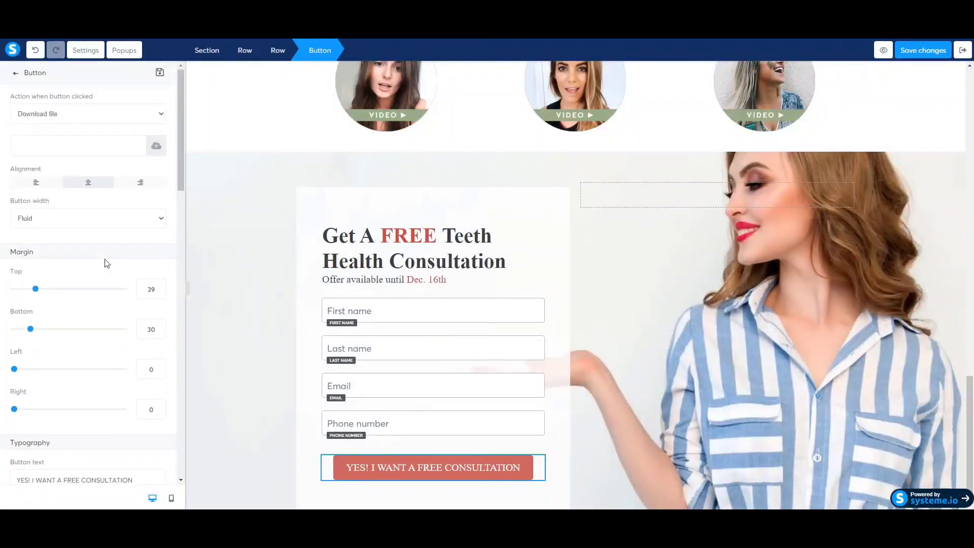
scroll(93, 264, "down", 4)
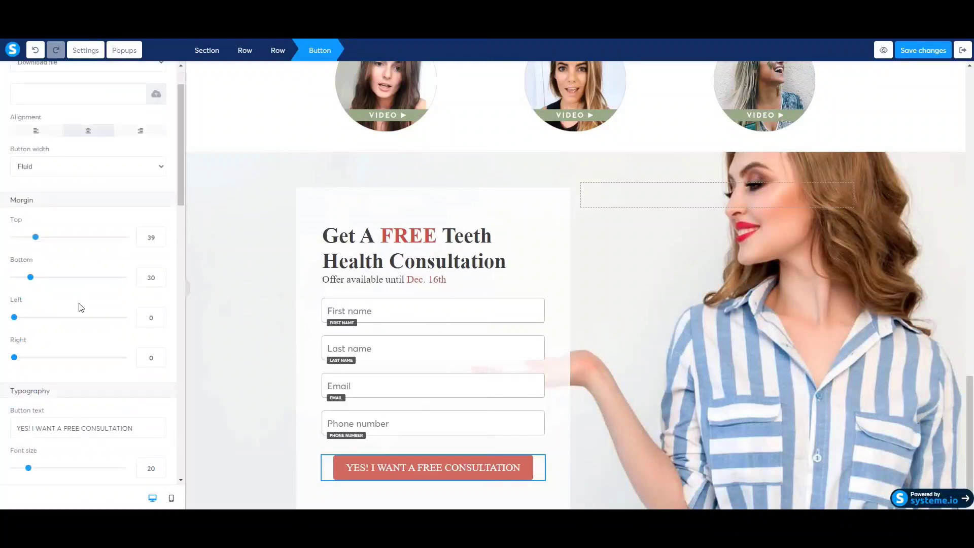
Add the angle-double-right icon before the text of the free consultation button
left_click(354, 490)
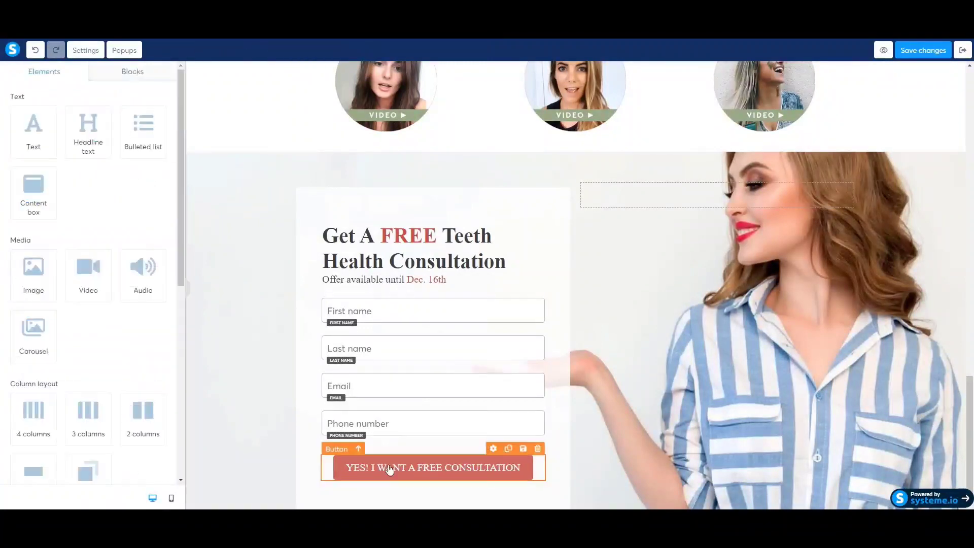
left_click(507, 466)
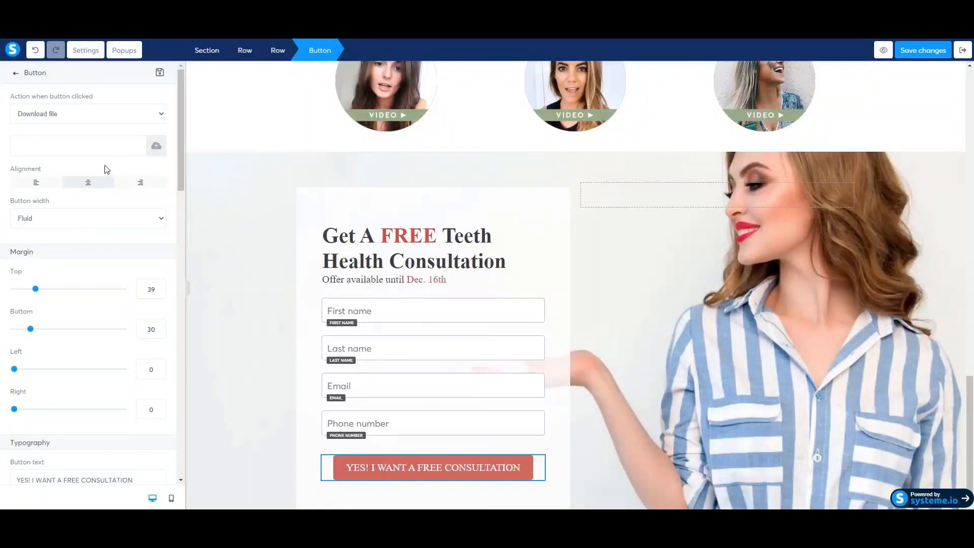
scroll(107, 169, "down", 6)
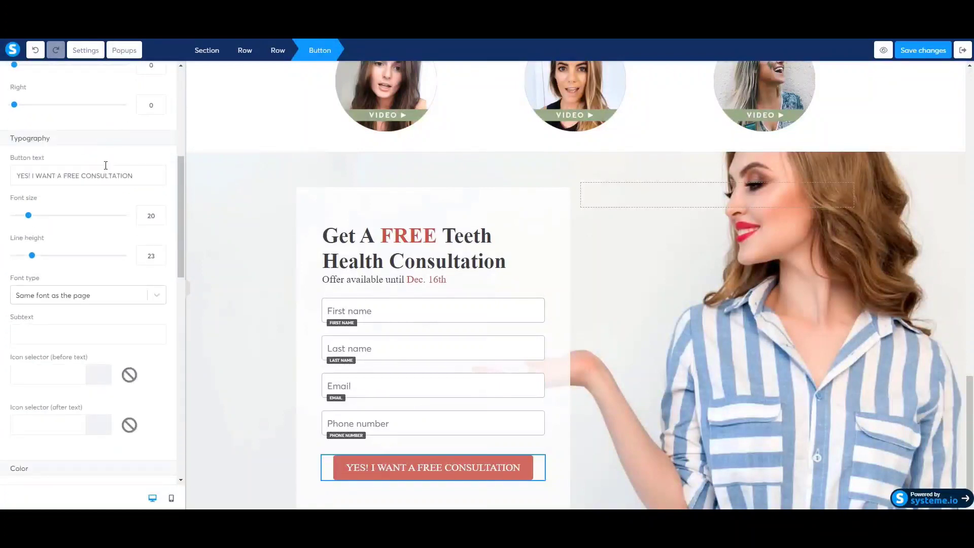
scroll(106, 168, "down", 2)
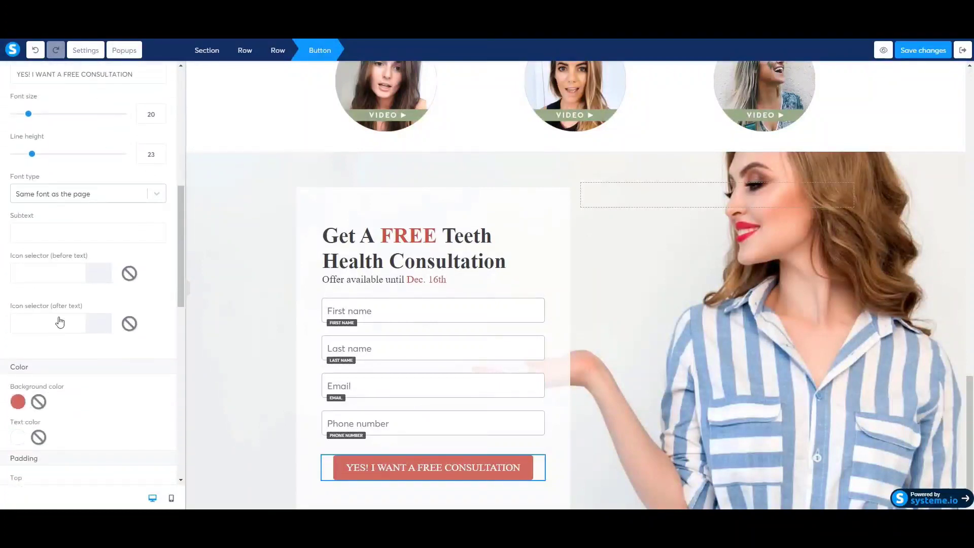
left_click(34, 280)
scroll(124, 415, "down", 3)
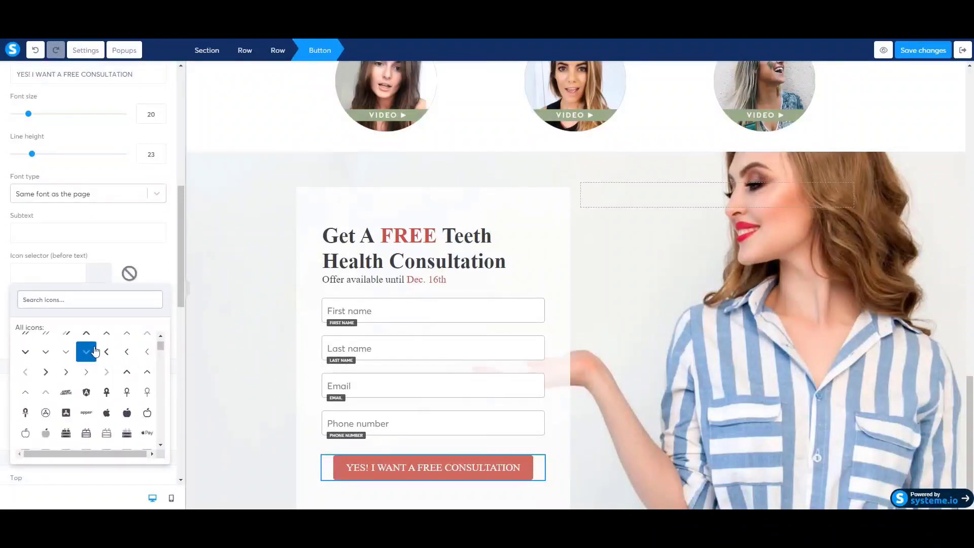
scroll(83, 350, "up", 1)
left_click(146, 433)
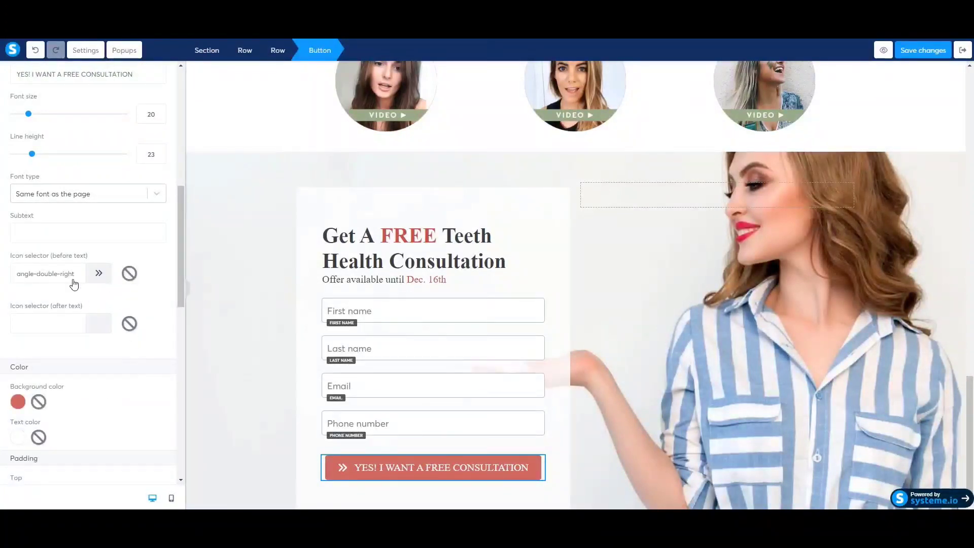
left_click(99, 275)
left_click(99, 275)
Set the button text's font size to 18 and its line height to 22
scroll(113, 356, "down", 4)
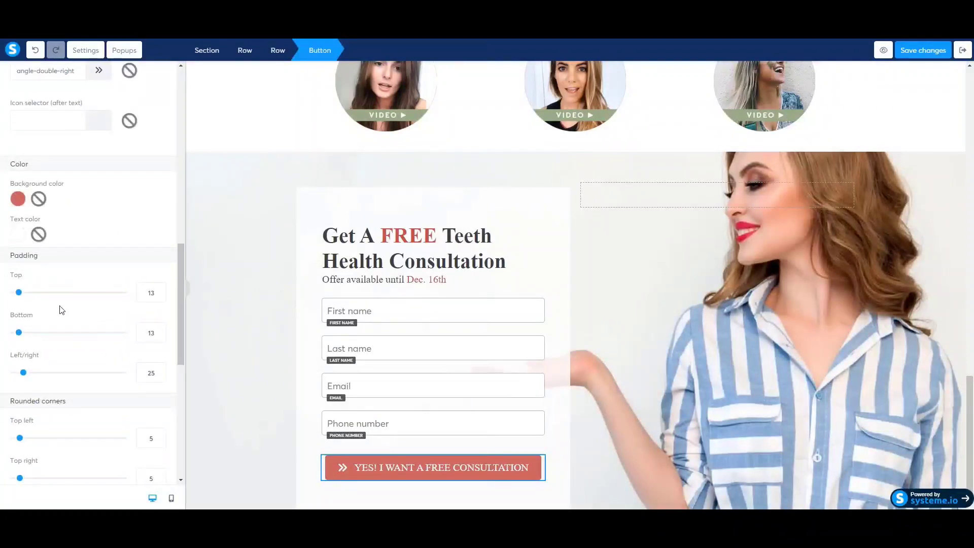
scroll(61, 310, "up", 7)
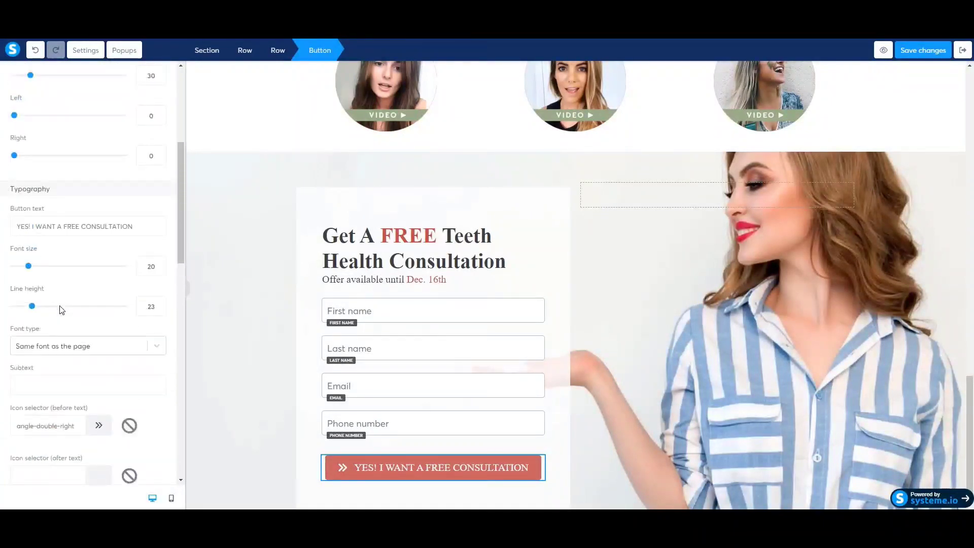
left_click_drag(28, 264, 27, 271)
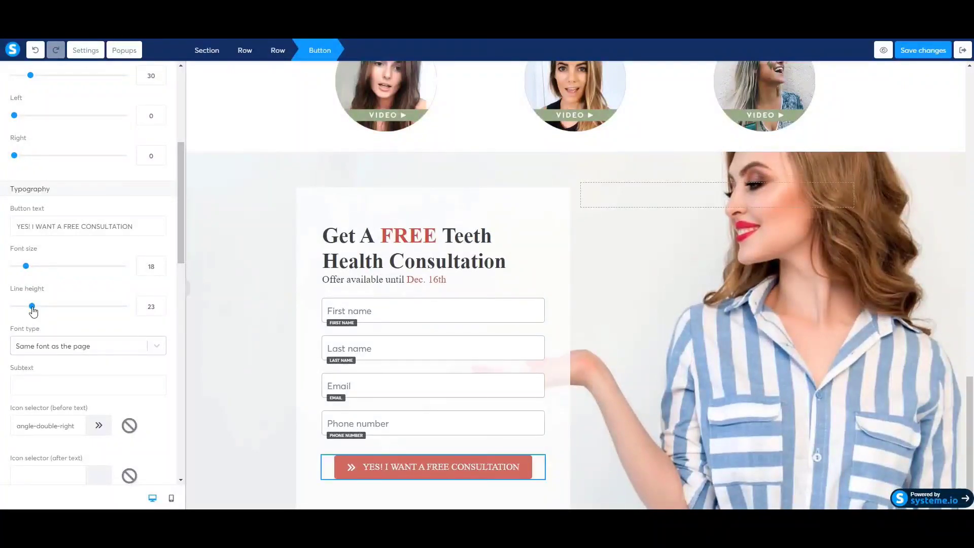
left_click_drag(33, 312, 32, 313)
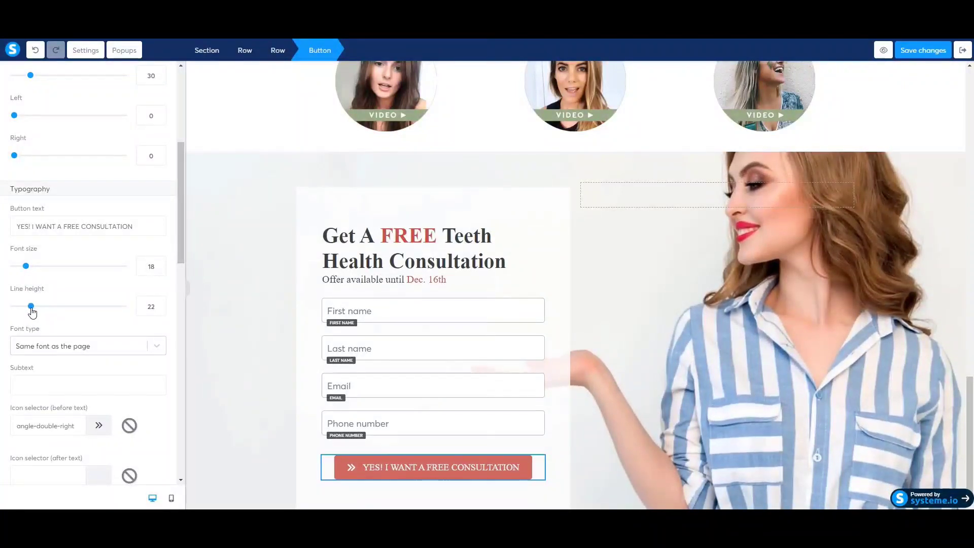
Add the angle-double-left icon after the button text
scroll(76, 373, "down", 3)
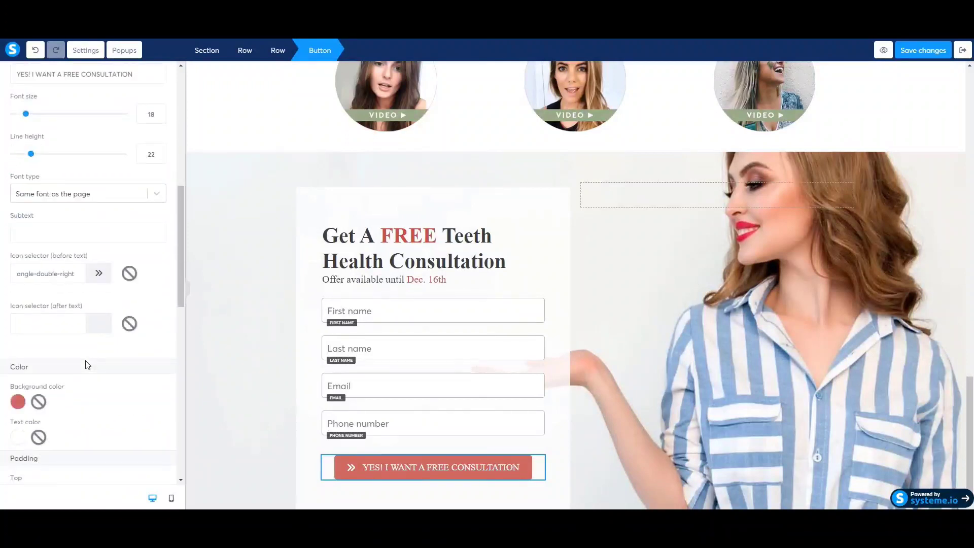
left_click(54, 333)
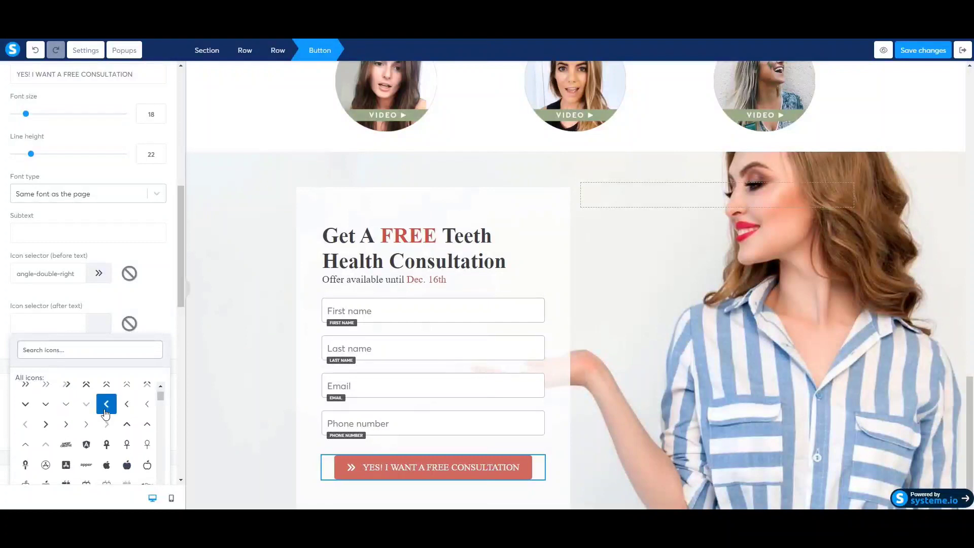
scroll(105, 414, "up", 1)
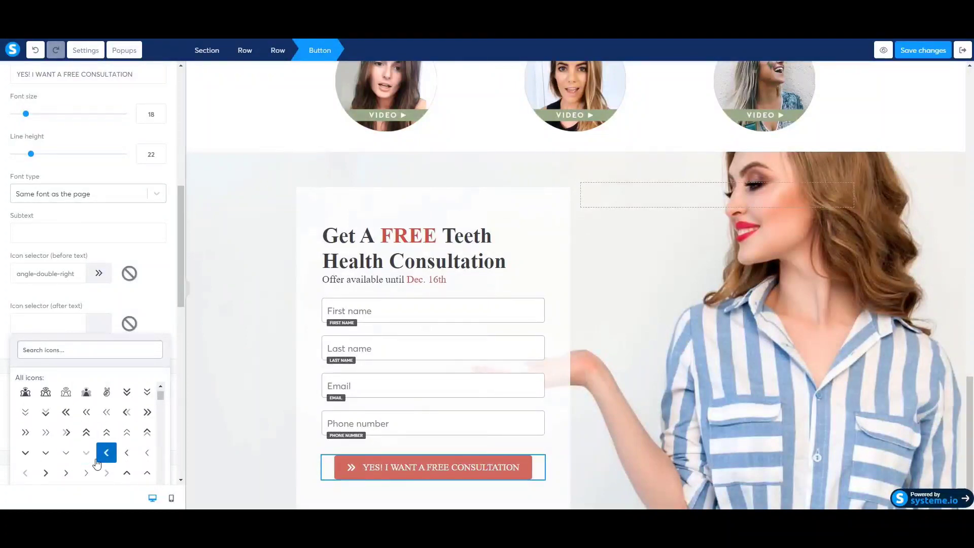
left_click(84, 416)
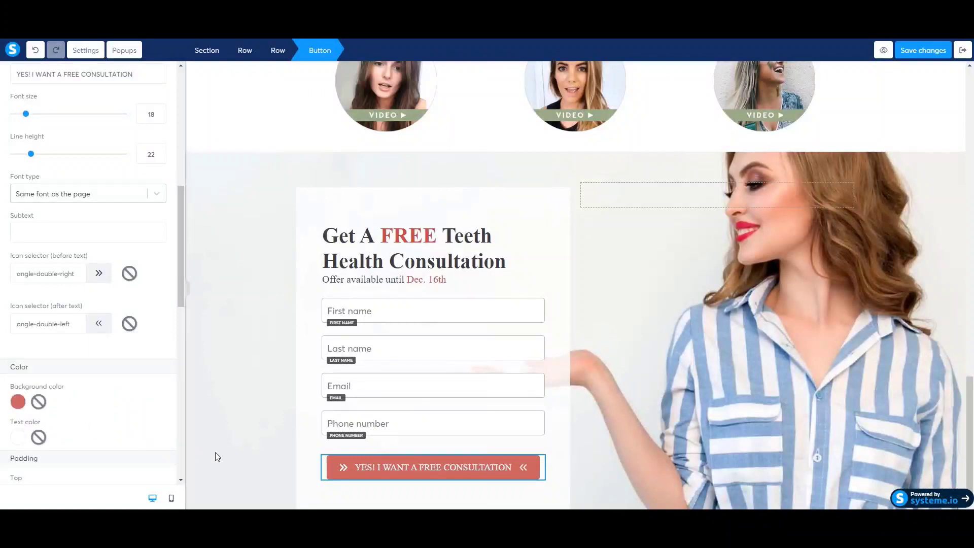
Reduce the rounding of the button's top-left corner and deselect the button
scroll(120, 354, "down", 7)
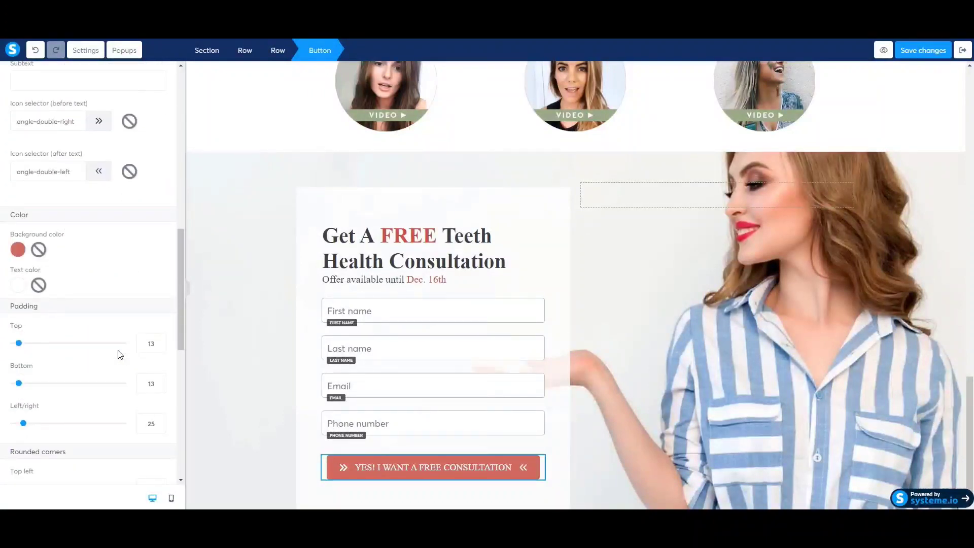
scroll(117, 354, "down", 2)
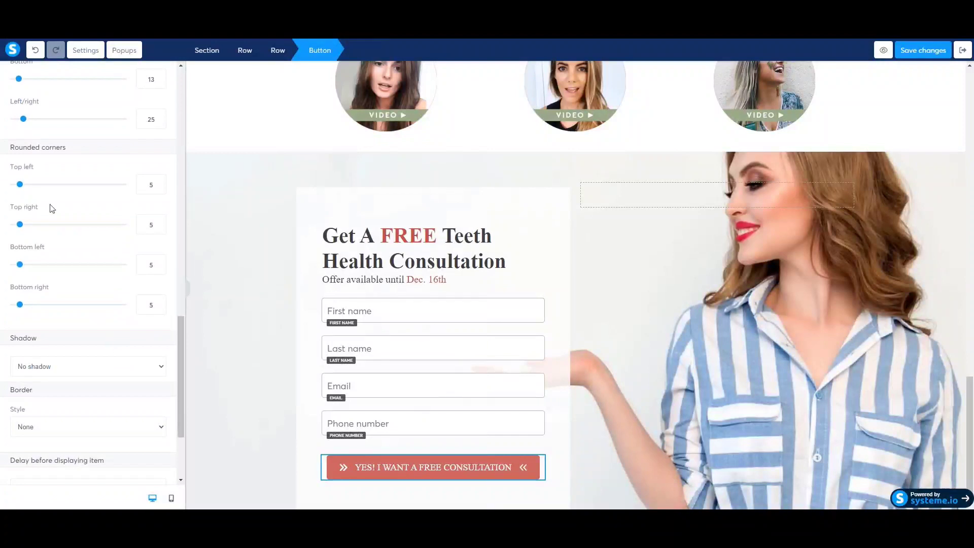
left_click_drag(23, 186, 14, 192)
left_click(328, 471)
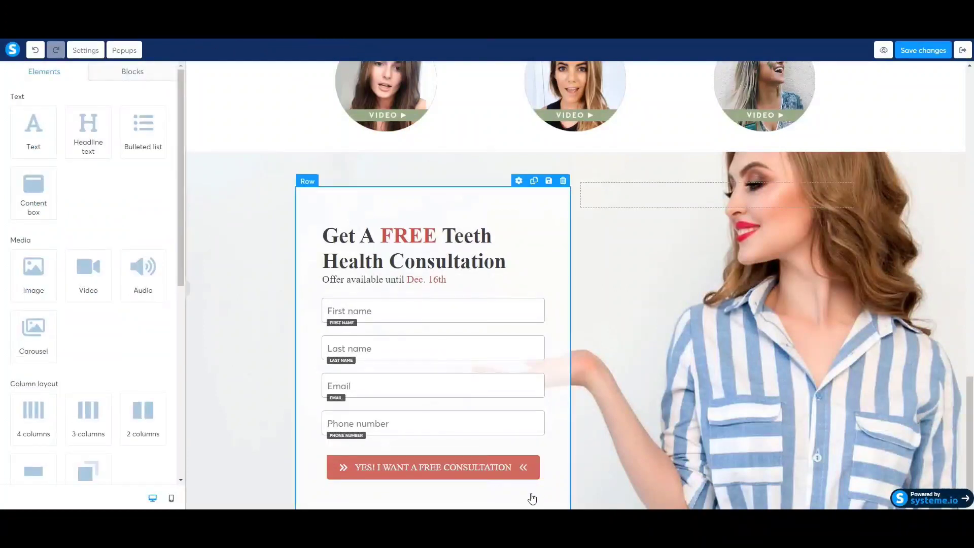
Look through the available page elements and open the settings of the systeme.io raw HTML element below the form
scroll(115, 352, "down", 5)
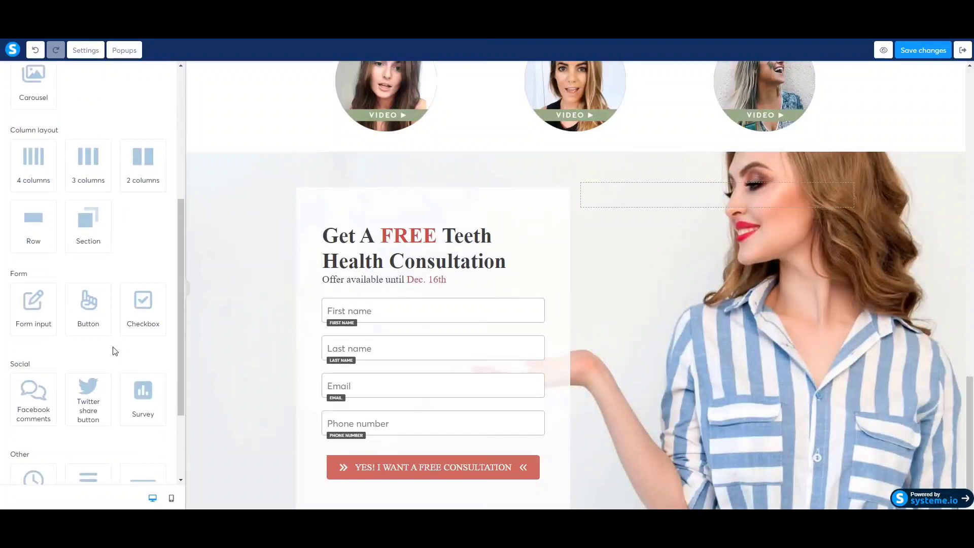
scroll(132, 370, "down", 3)
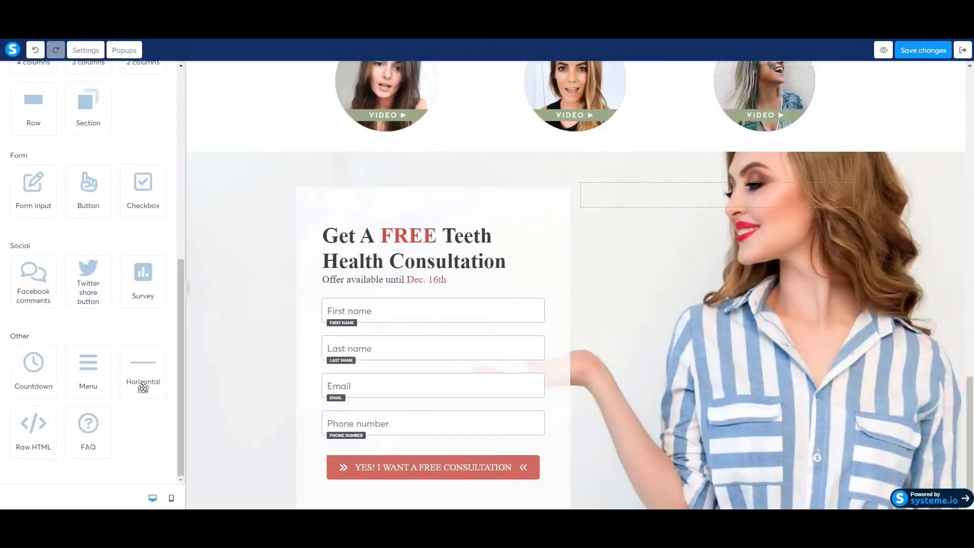
scroll(28, 428, "down", 1)
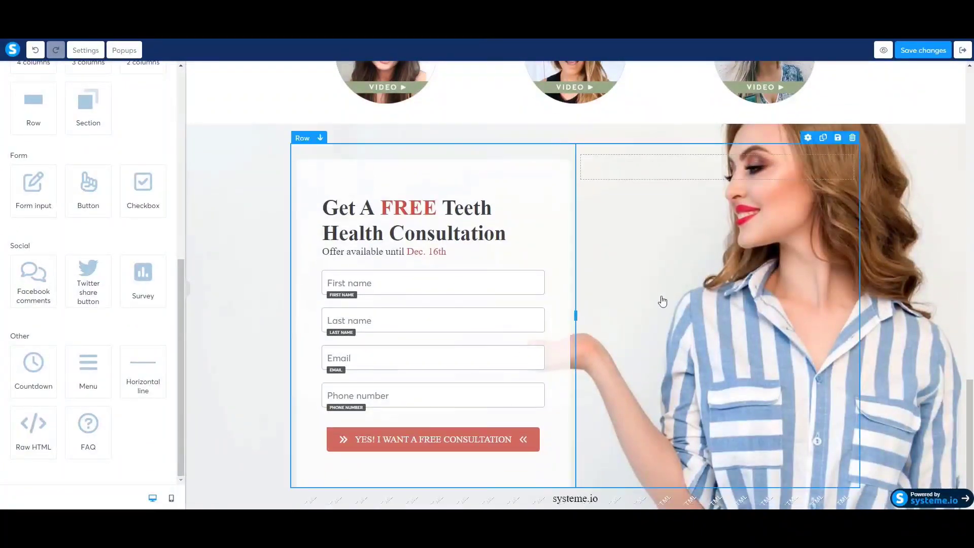
left_click(541, 500)
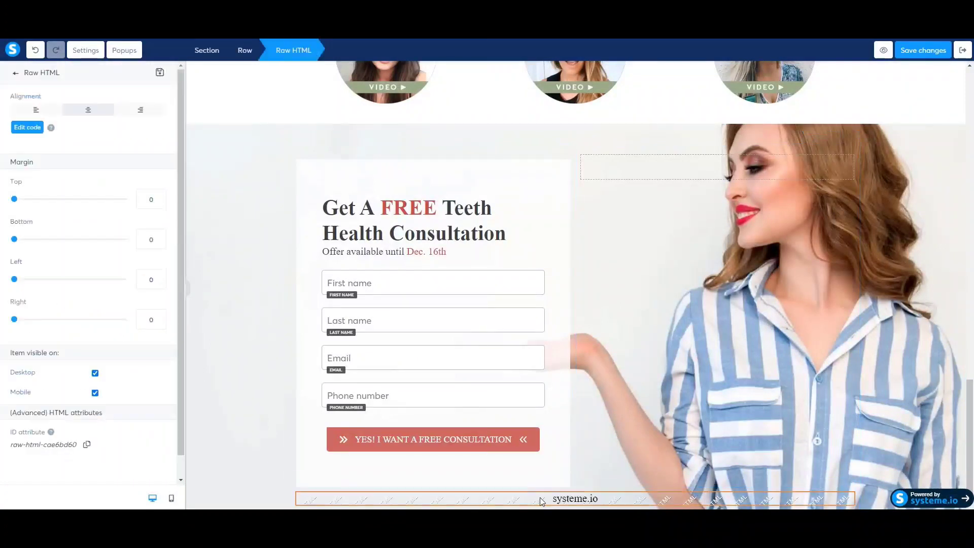
Open the HTML code of the systeme.io raw HTML element below the form and close it without changes
left_click(597, 506)
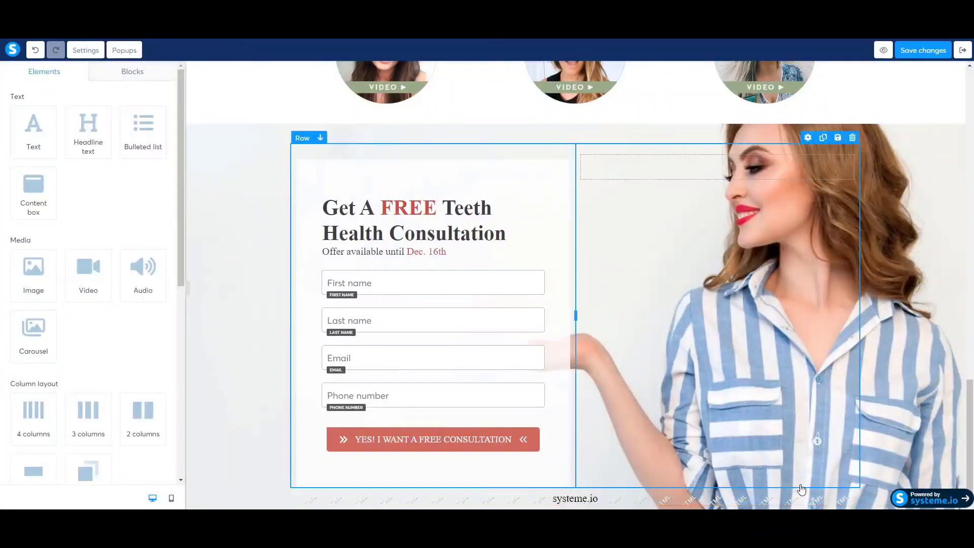
left_click(804, 488)
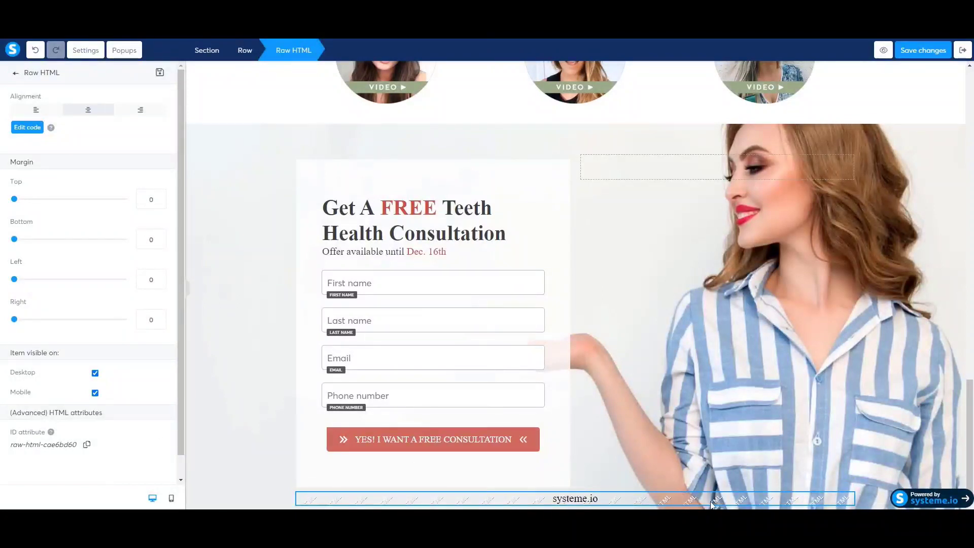
left_click(669, 498)
left_click(669, 499)
left_click(669, 500)
left_click(803, 487)
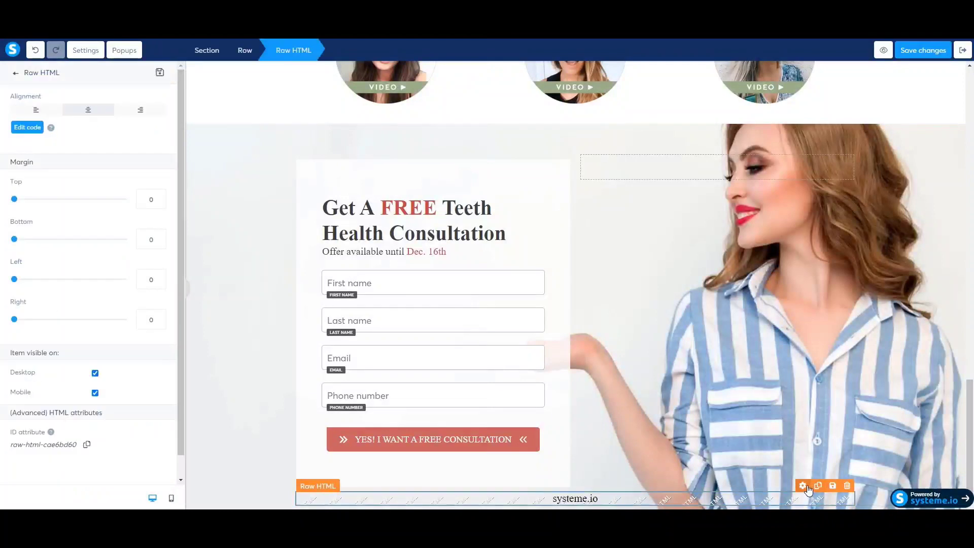
left_click(27, 128)
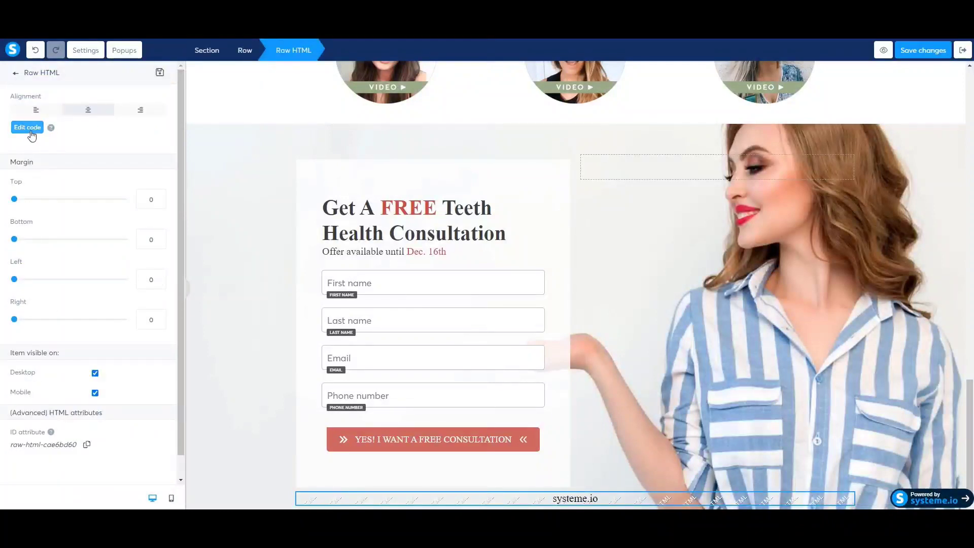
left_click(421, 147)
key("ctrl+a")
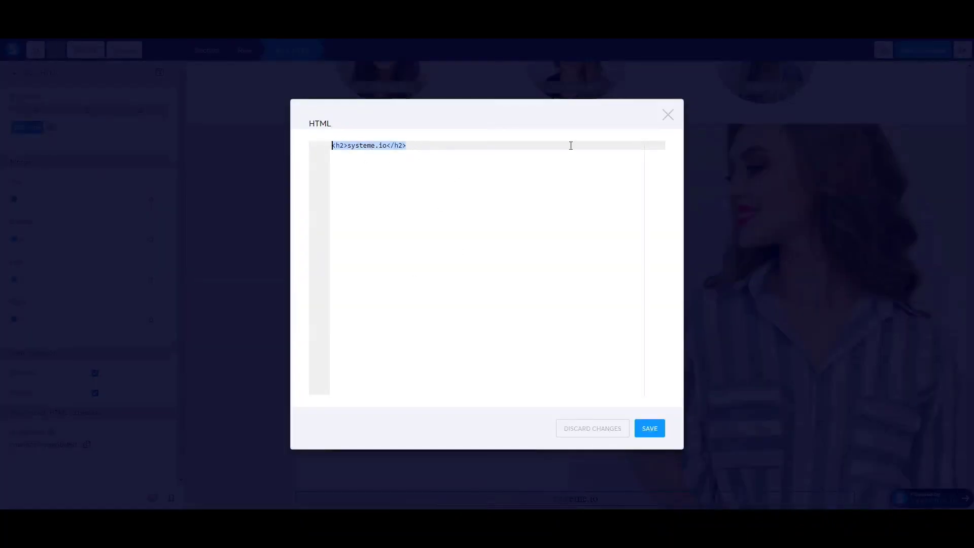
left_click(668, 116)
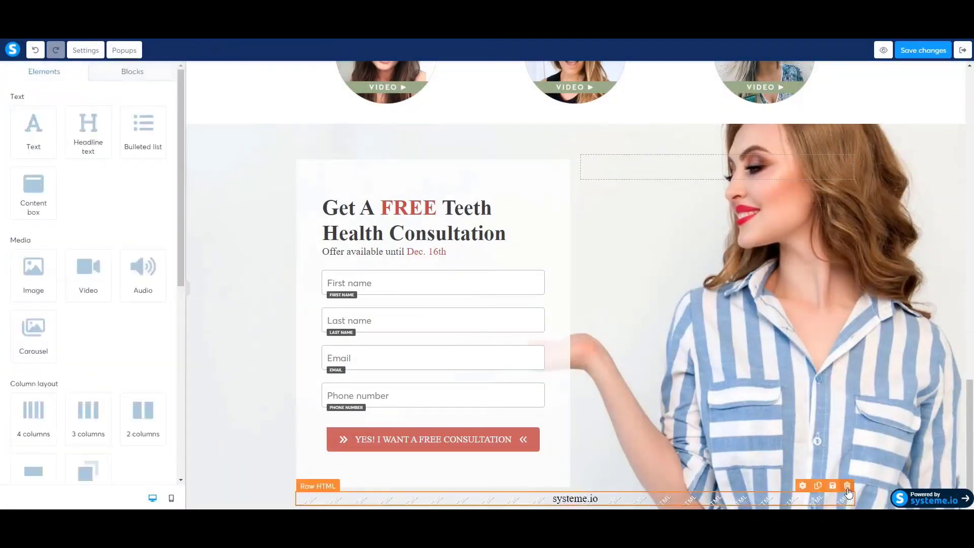
Delete the systeme.io raw HTML element below the consultation form
left_click(847, 485)
left_click(536, 71)
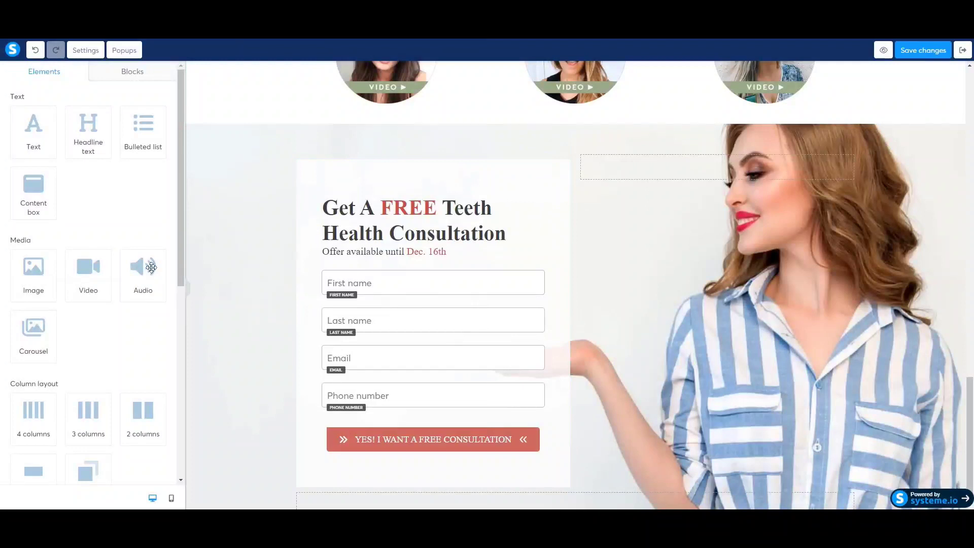
left_click_drag(176, 163, 172, 131)
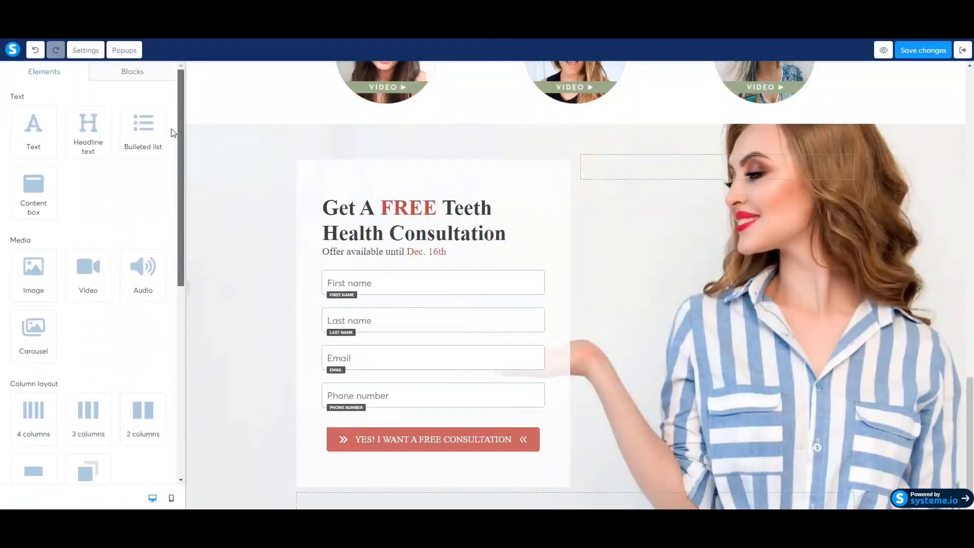
Remove the word SERVICES from the OUR SERVICES heading above the service list
scroll(620, 341, "up", 15)
scroll(621, 342, "up", 5)
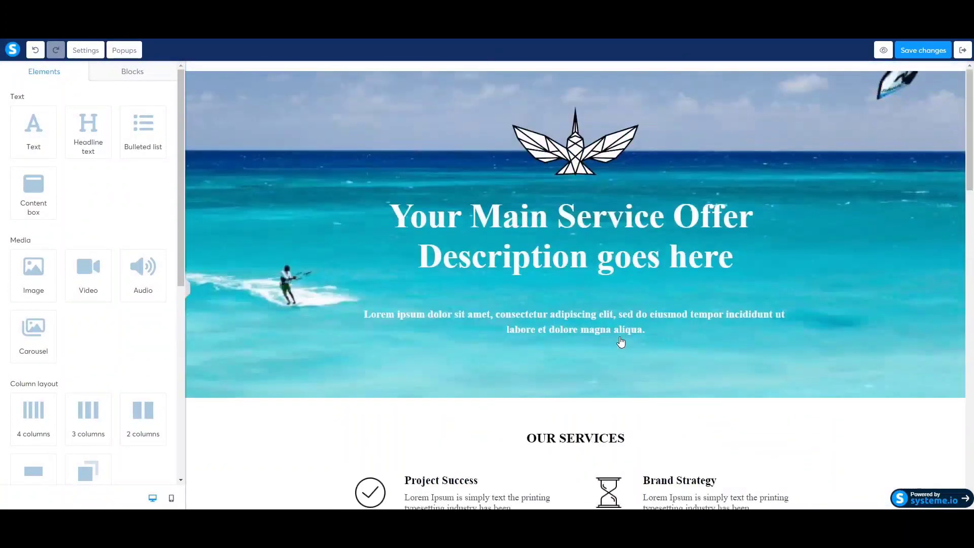
scroll(621, 342, "down", 5)
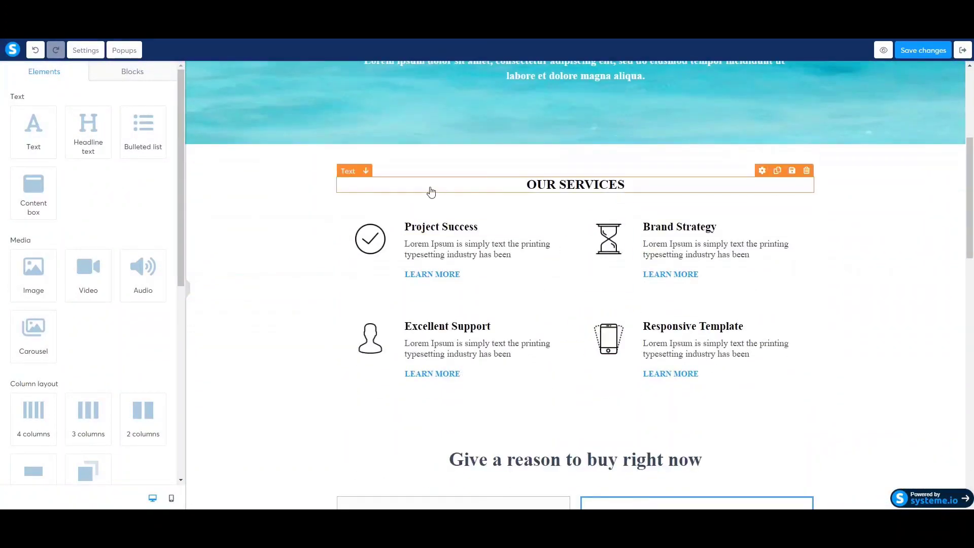
left_click(426, 187)
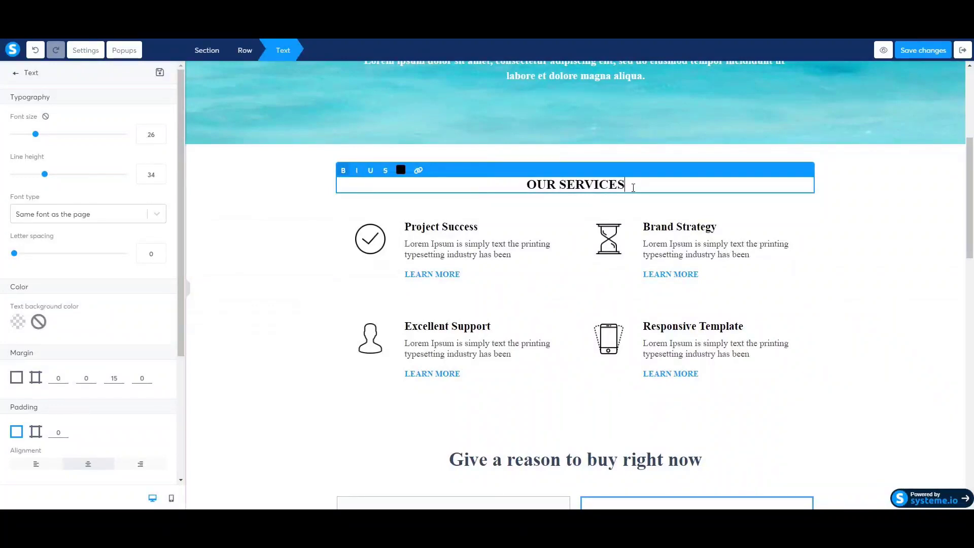
key("BackSpace")
key("BackSpace")
key("BackSpace")
key("BackSpace")
key("BackSpace")
key("BackSpace")
key("BackSpace")
key("BackSpace")
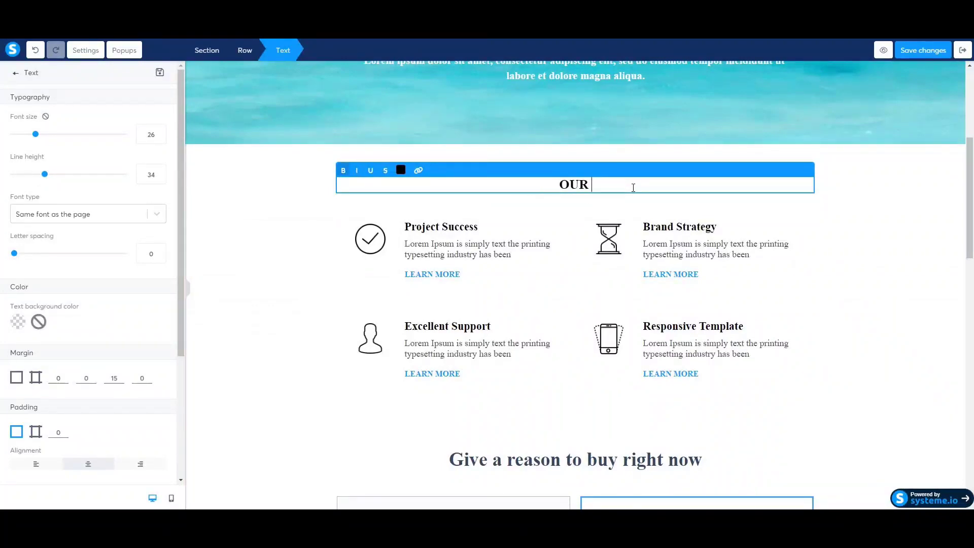
Italicize the remaining heading word OUR and look through the link options for it
left_click_drag(628, 186, 556, 185)
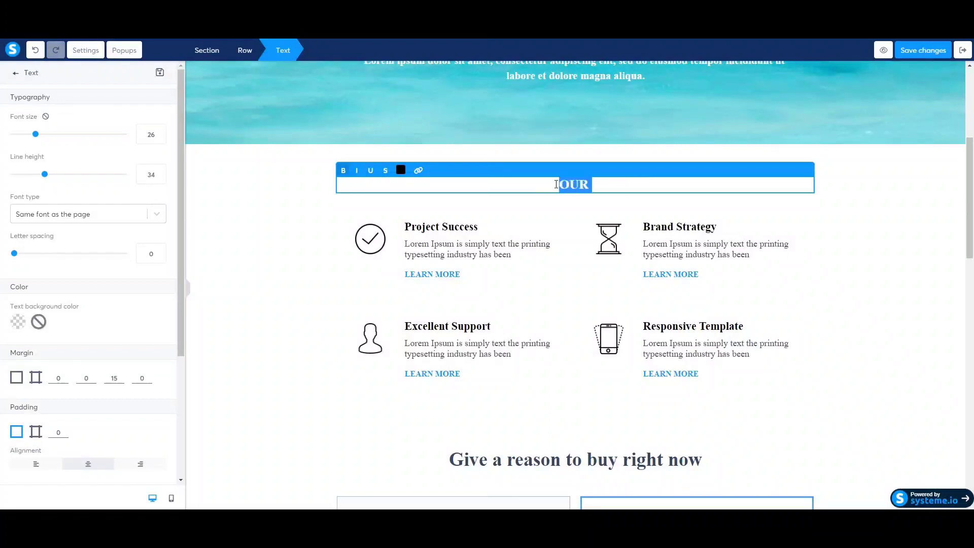
left_click(357, 174)
left_click(419, 171)
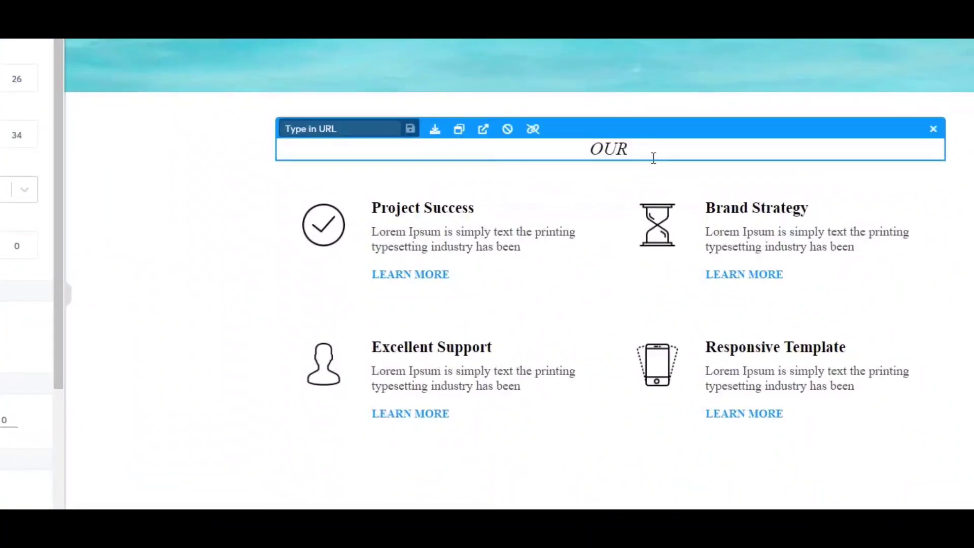
double_click(457, 160)
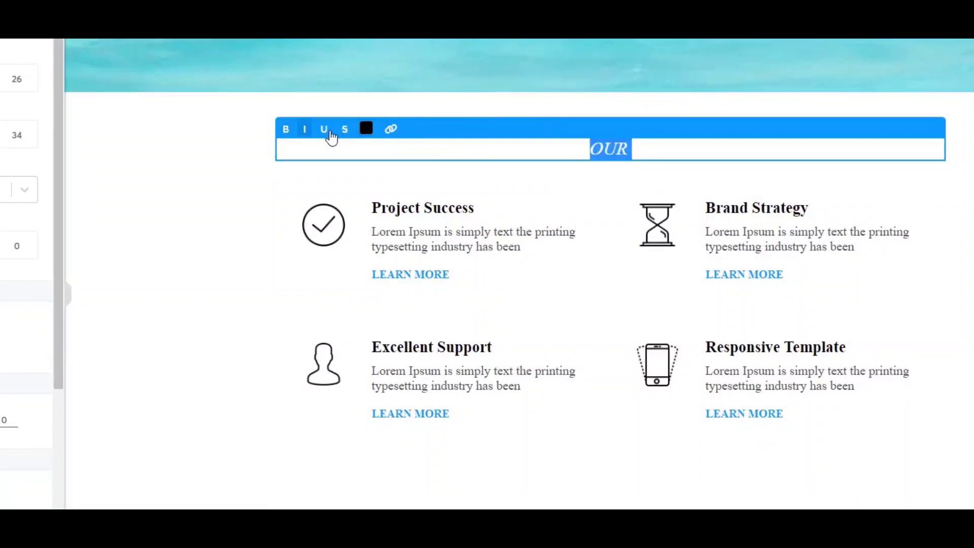
left_click(392, 130)
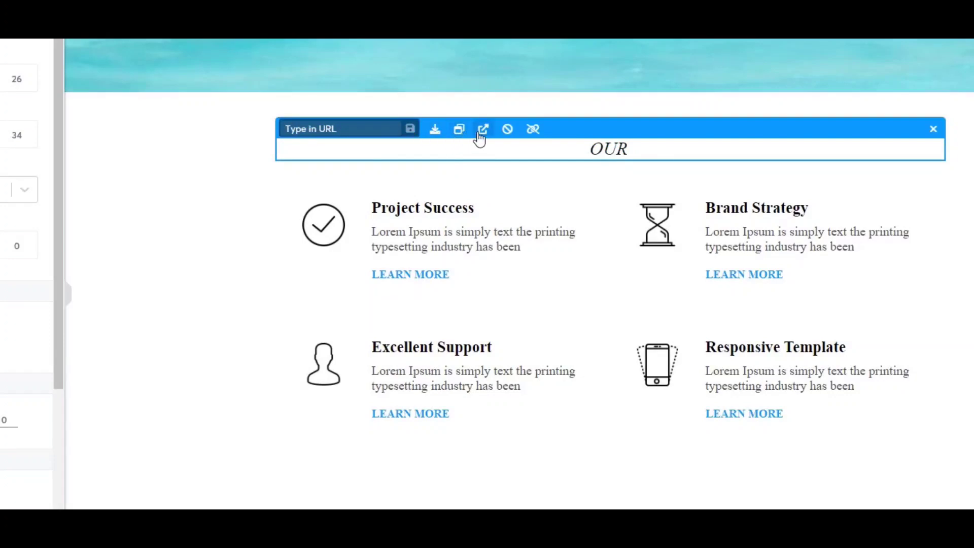
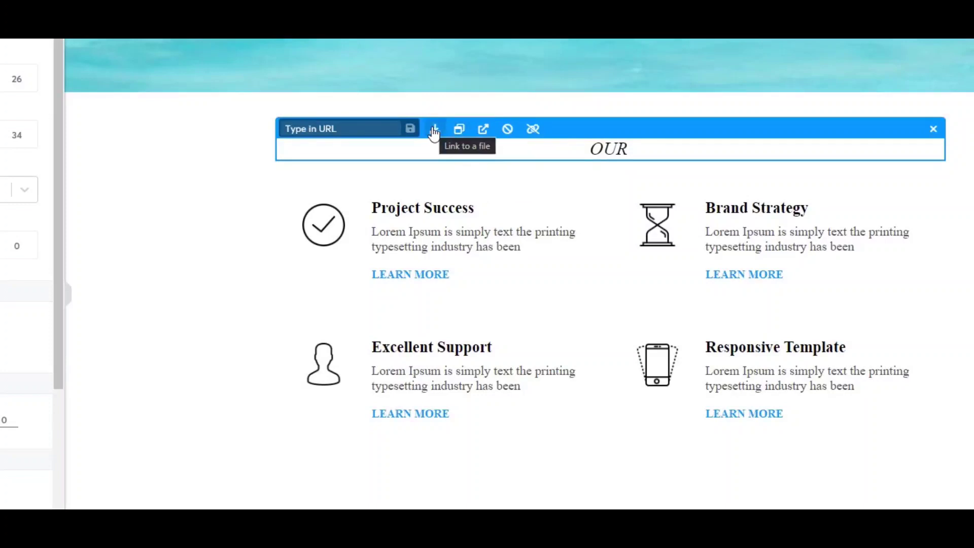
left_click(372, 132)
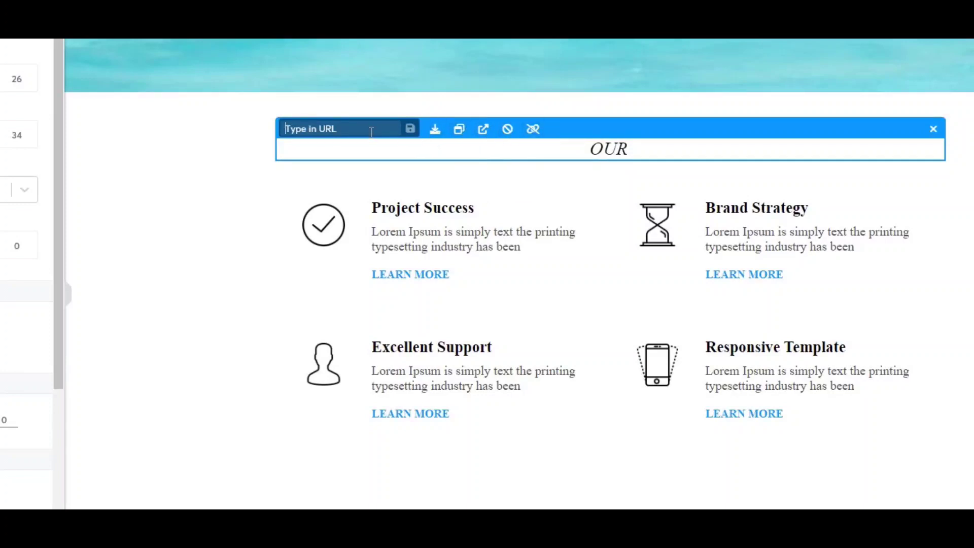
left_click(638, 150)
left_click(643, 151)
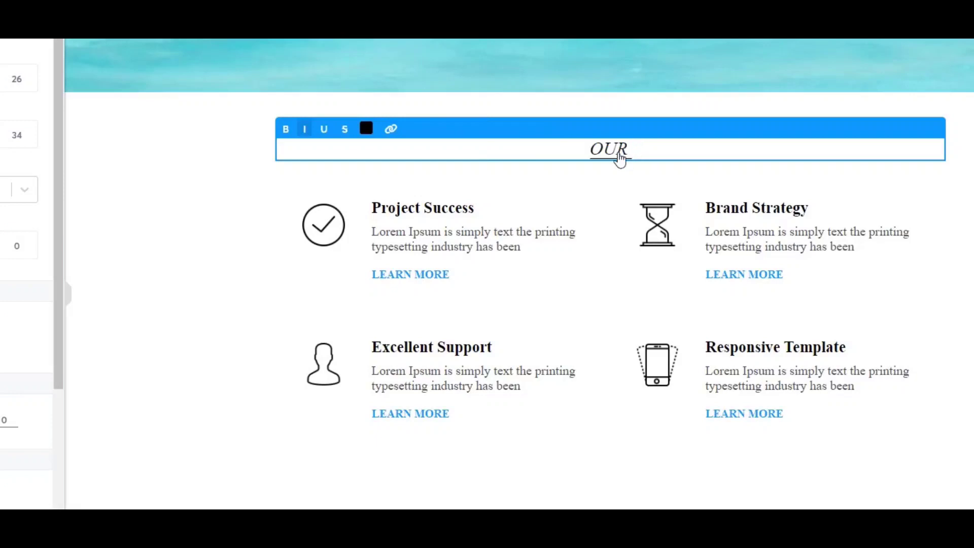
Complete the heading as "OUR services", format all of it bold and italic, and deselect it
type("services")
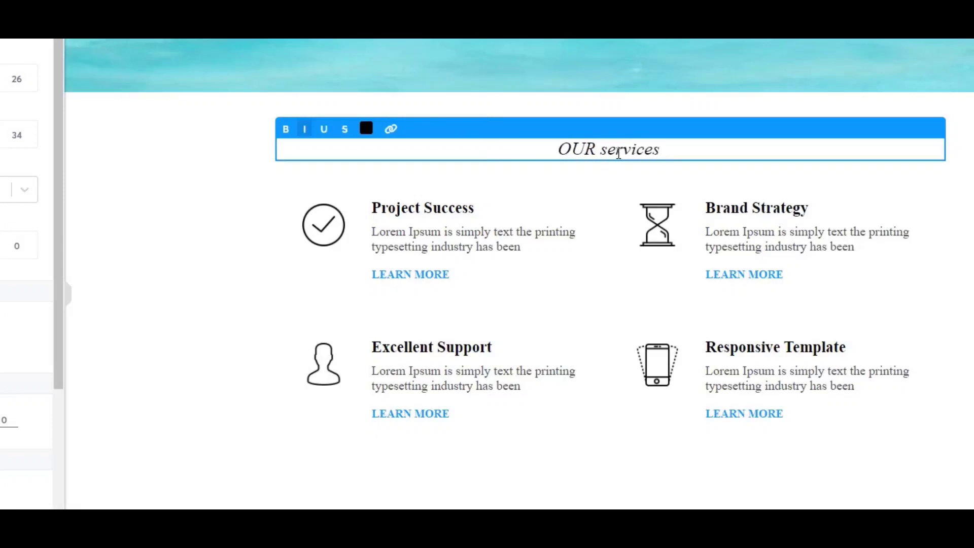
left_click(391, 130)
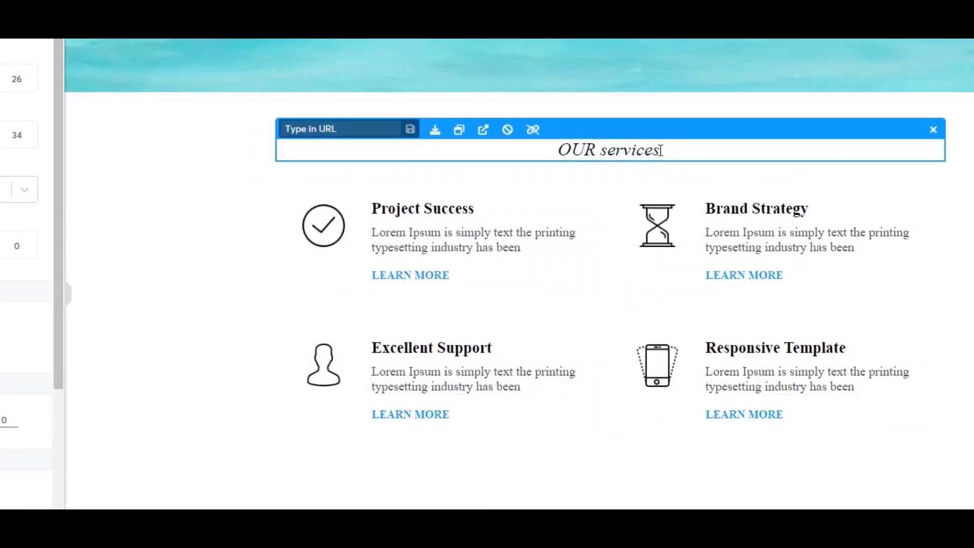
left_click(677, 151)
key("ctrl+a")
left_click(291, 132)
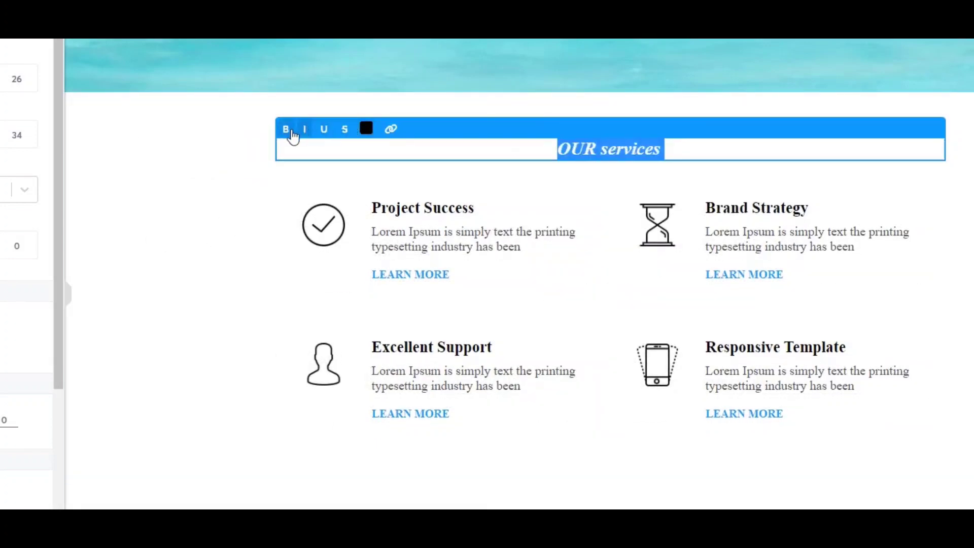
left_click(306, 130)
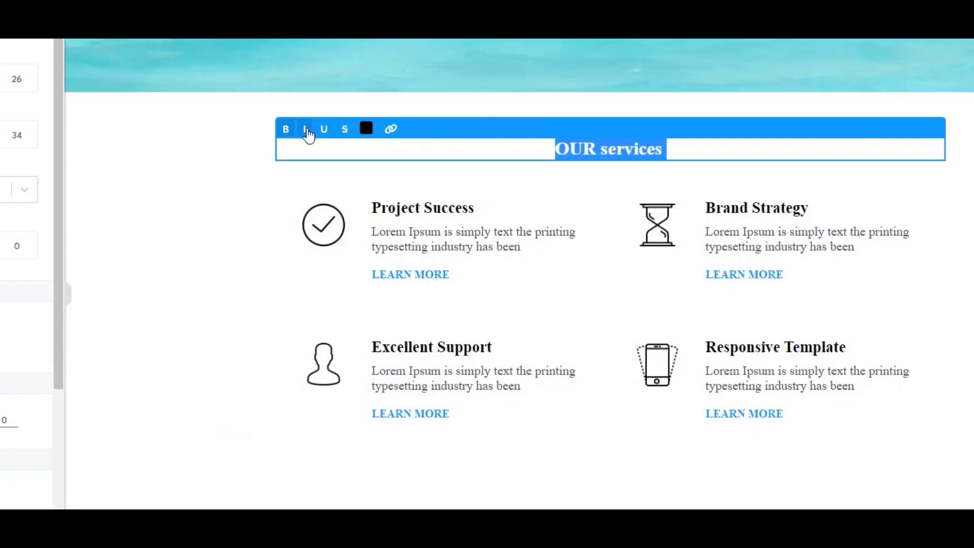
left_click(307, 131)
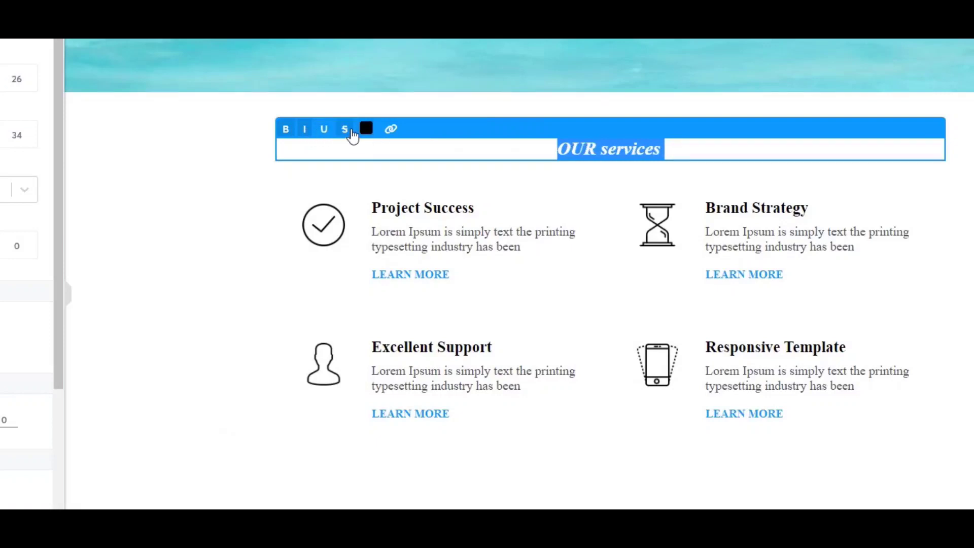
left_click(718, 149)
left_click(924, 181)
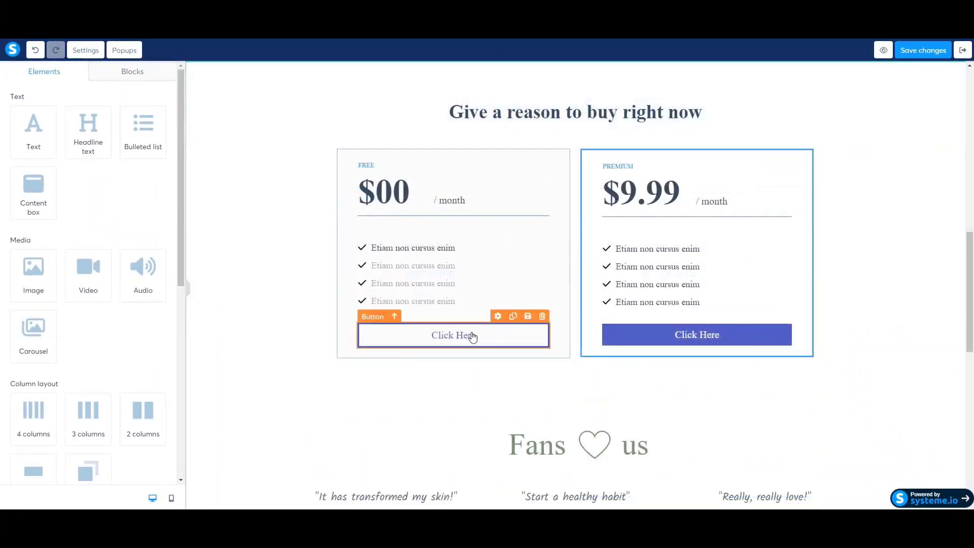
Review the available click actions for the Free plan's Click Here button, keeping Open URL
left_click(472, 337)
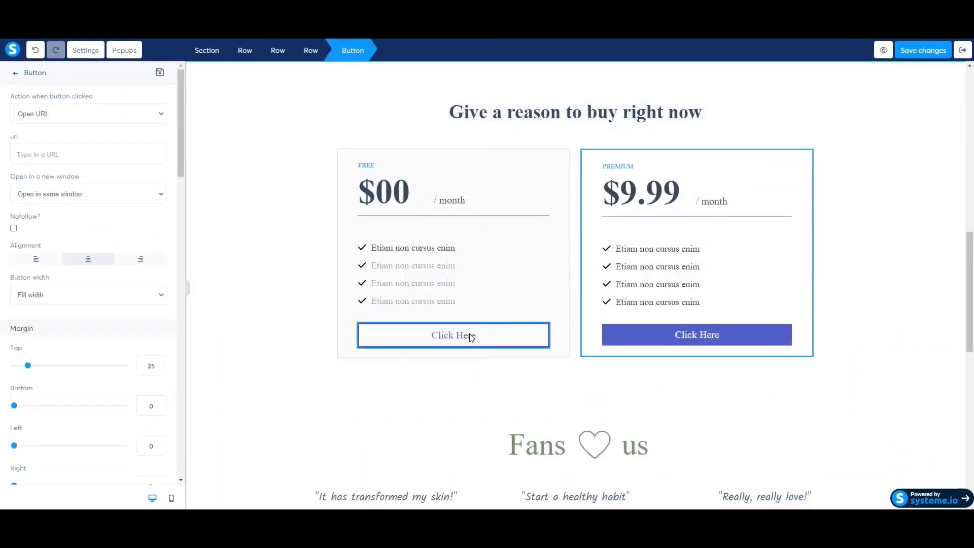
left_click(59, 118)
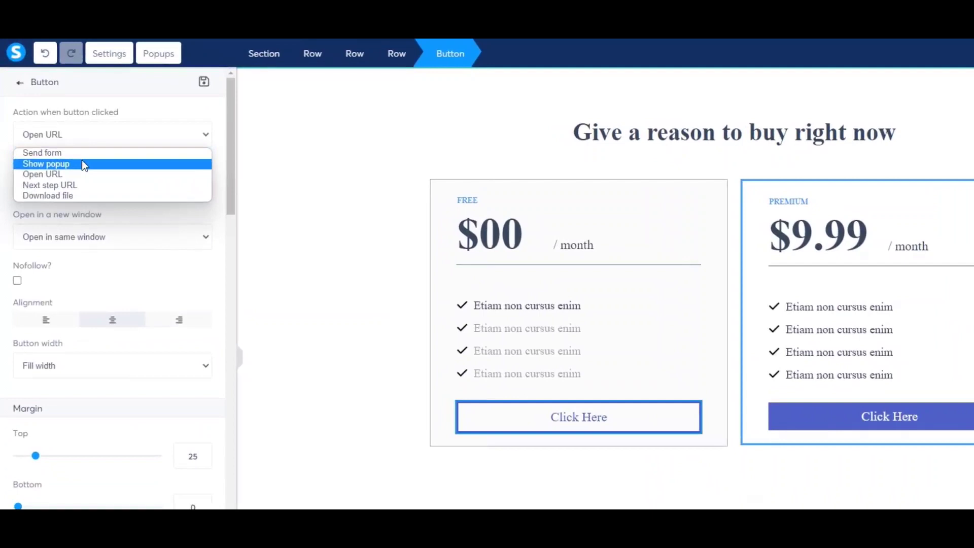
left_click(161, 107)
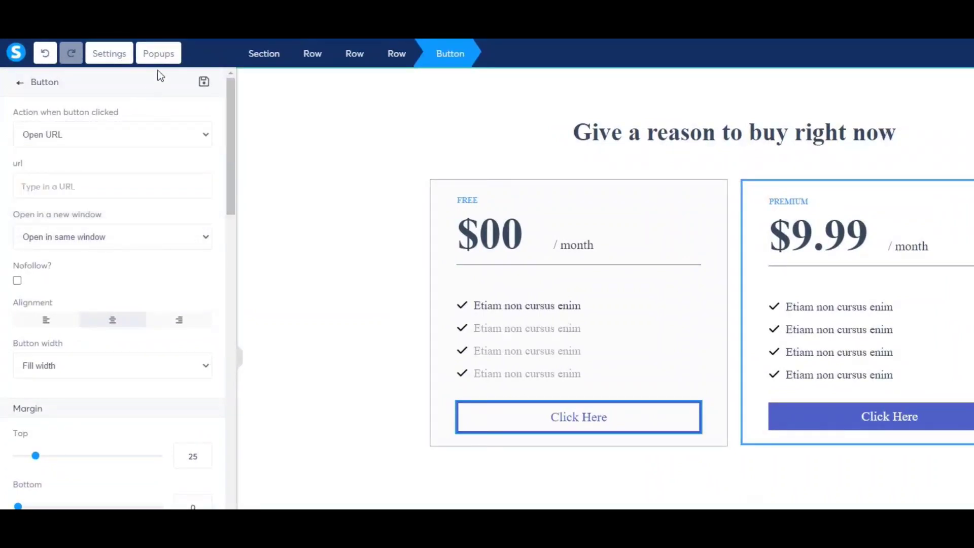
Bring up the "Subscribe here for free" popup and enable its close button in the popup settings
left_click(157, 53)
left_click(117, 174)
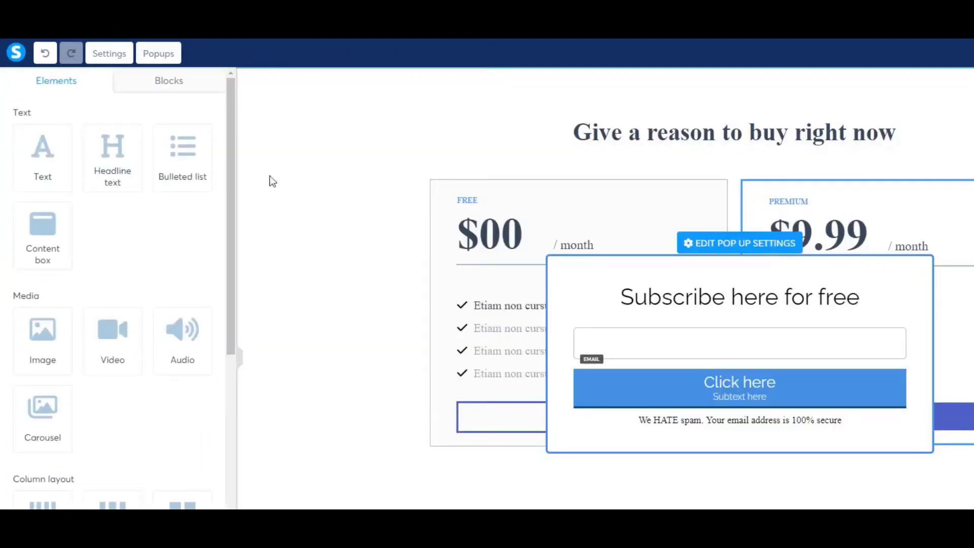
left_click(701, 247)
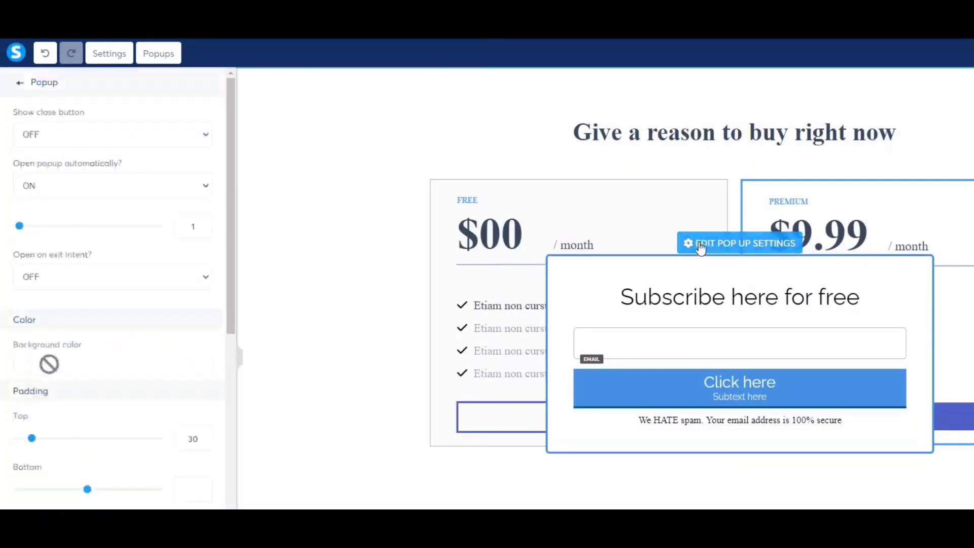
left_click(86, 136)
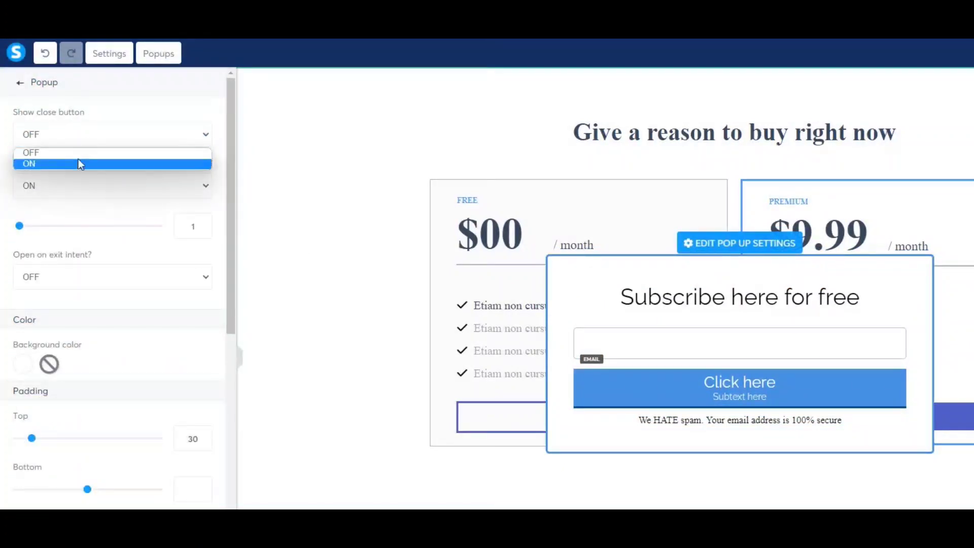
left_click(47, 164)
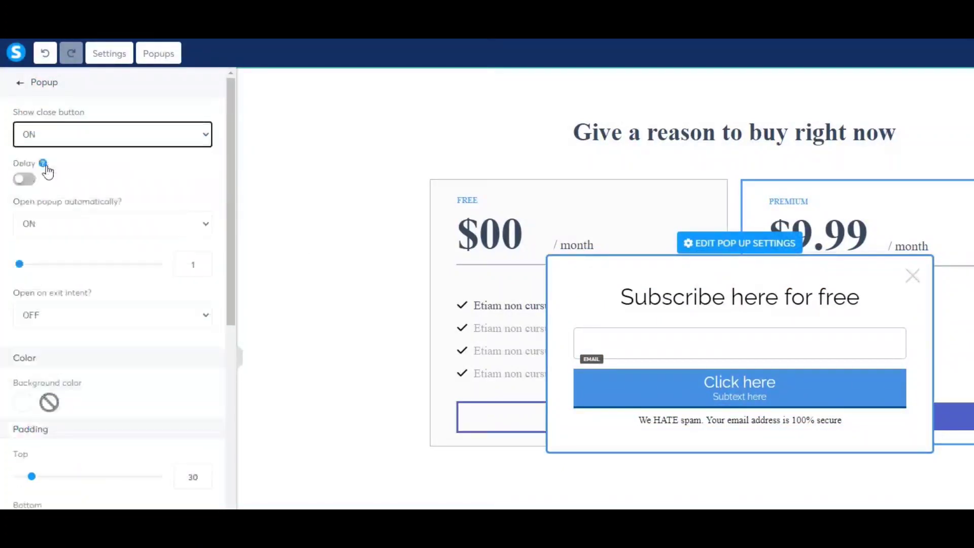
Try the delay switch for the popup's close button and check the options for opening the popup automatically
left_click(25, 179)
left_click(30, 180)
left_click(88, 231)
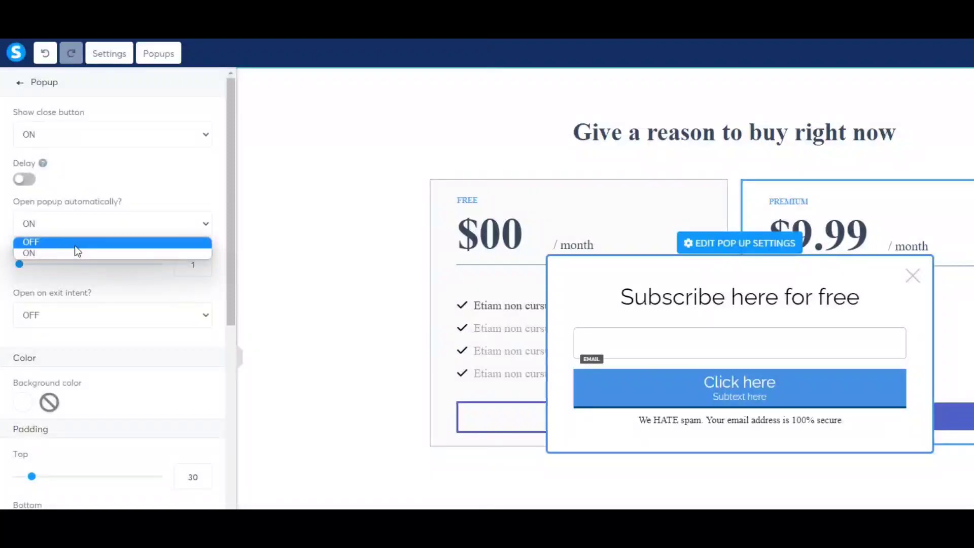
left_click(6, 234)
Set the popup to open on exit intent
scroll(100, 278, "down", 3)
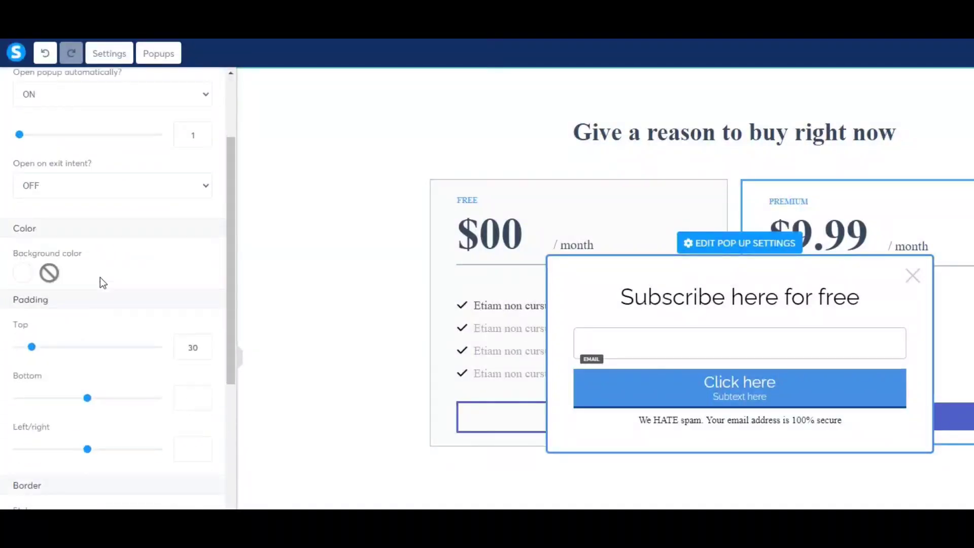
left_click(77, 192)
left_click(62, 213)
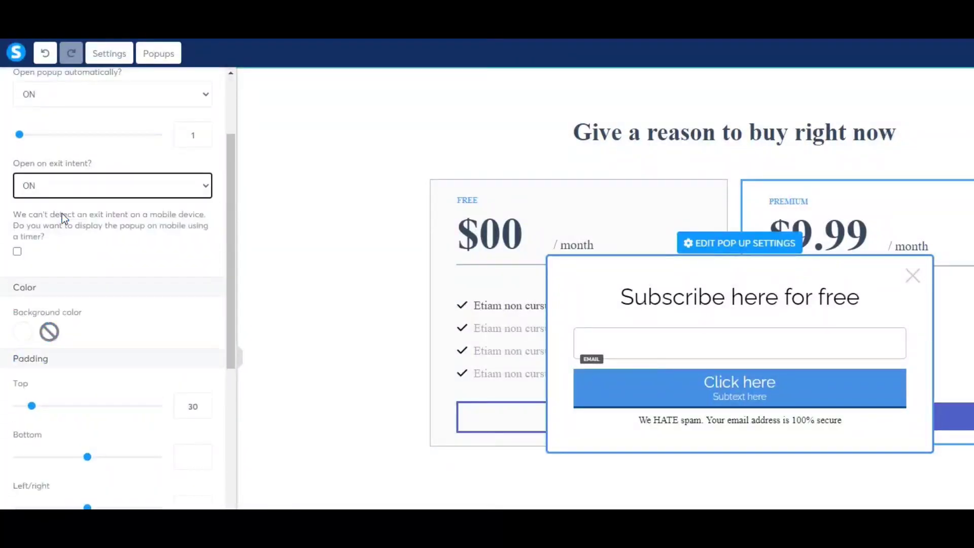
Turn off opening the popup on exit intent and look through its remaining style settings
left_click(70, 193)
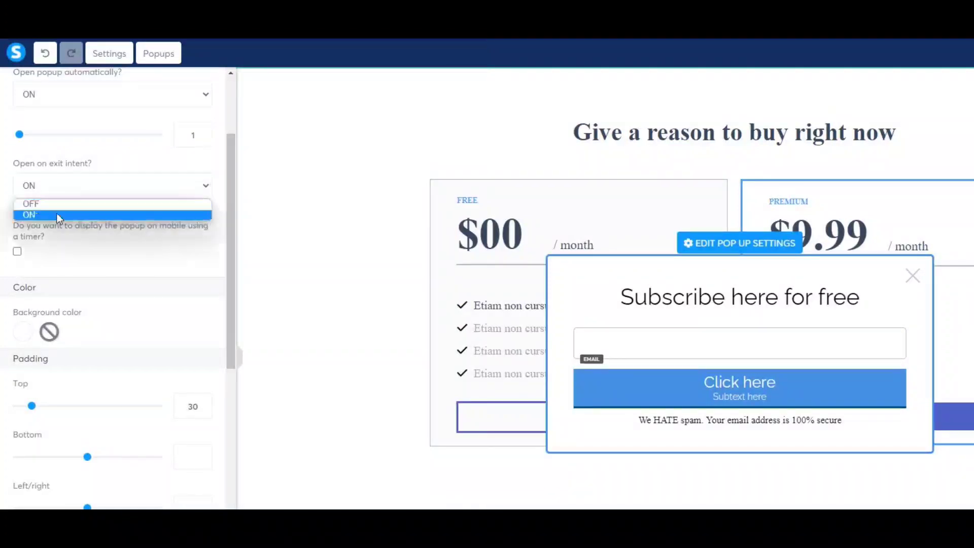
left_click(53, 204)
scroll(138, 247, "down", 10)
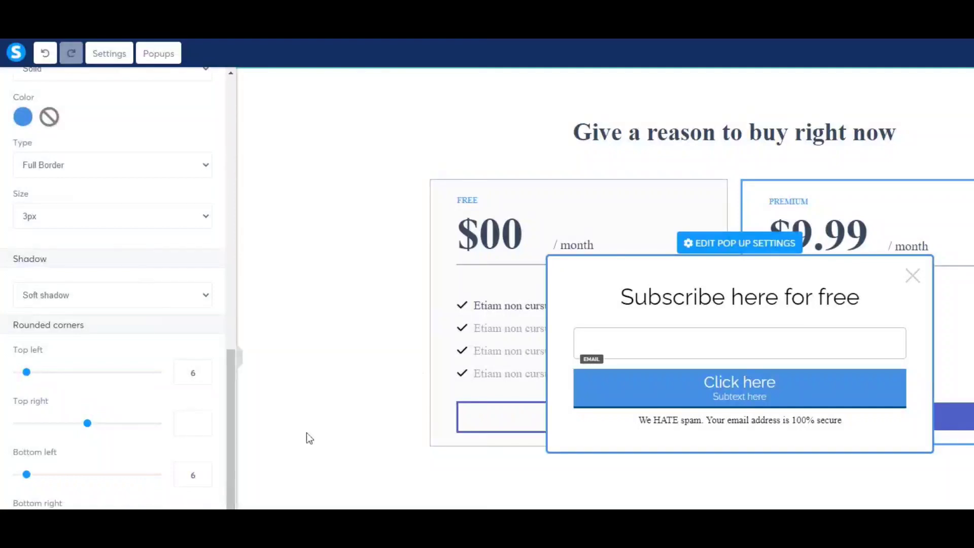
Close the subscription popup and delete it from the page's list of popups
left_click(915, 278)
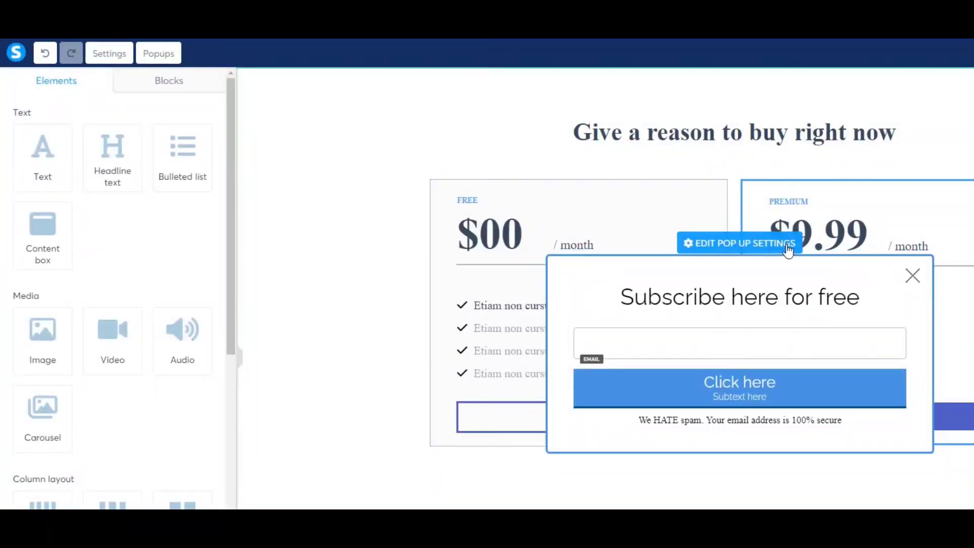
left_click(740, 243)
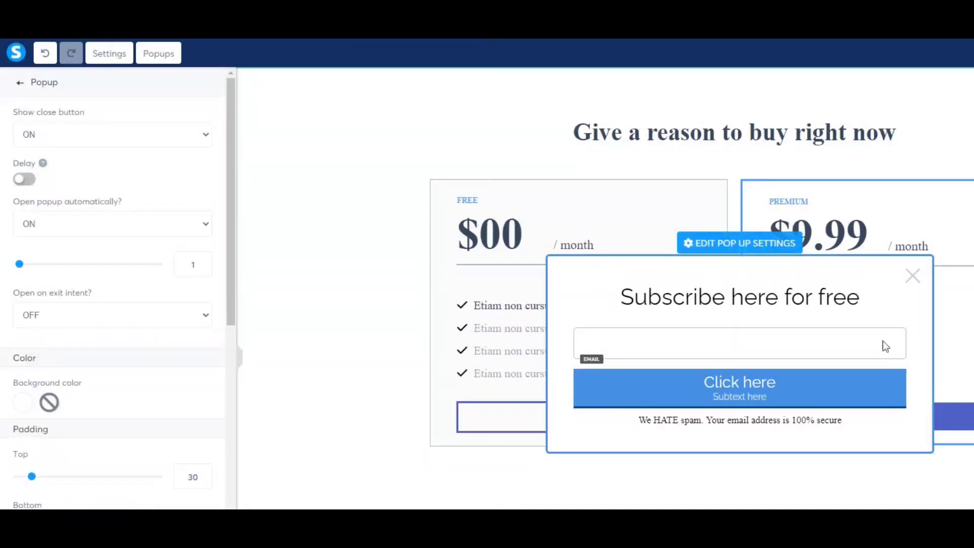
left_click(913, 275)
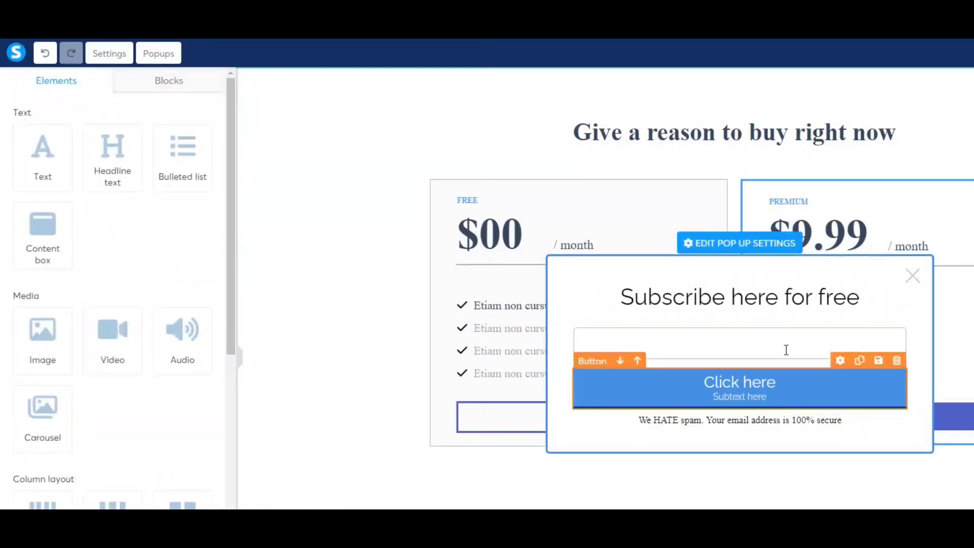
left_click(160, 54)
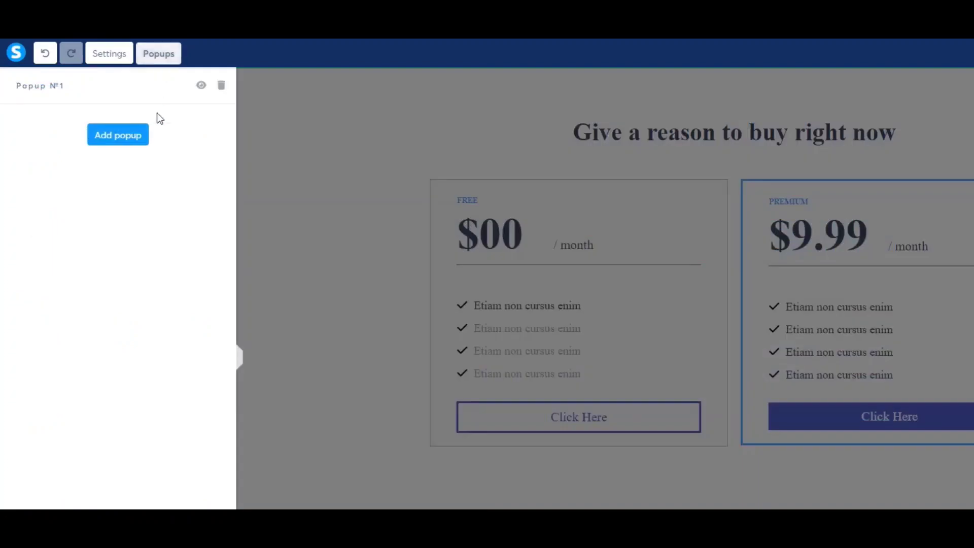
left_click(276, 97)
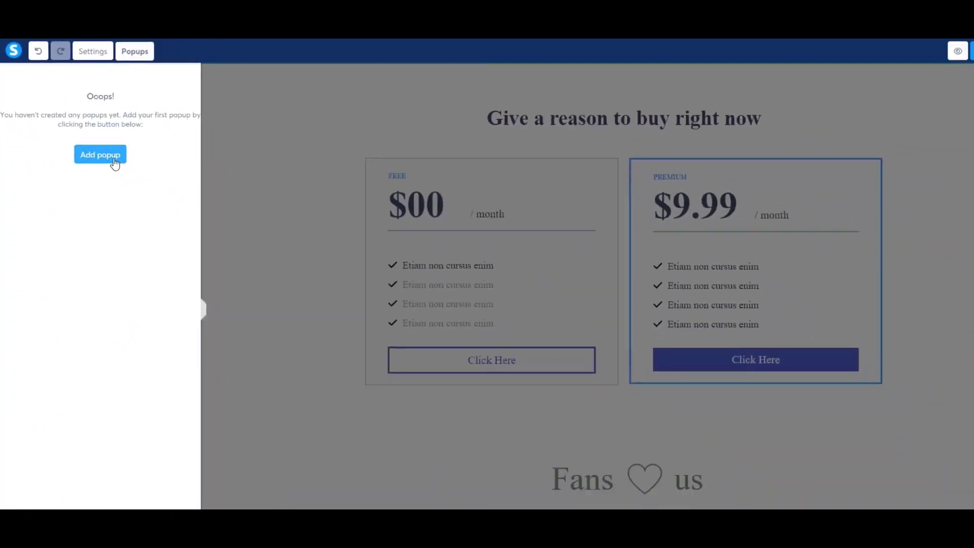
Save the landing page changes and return to the youtube funnel's steps
left_click(83, 50)
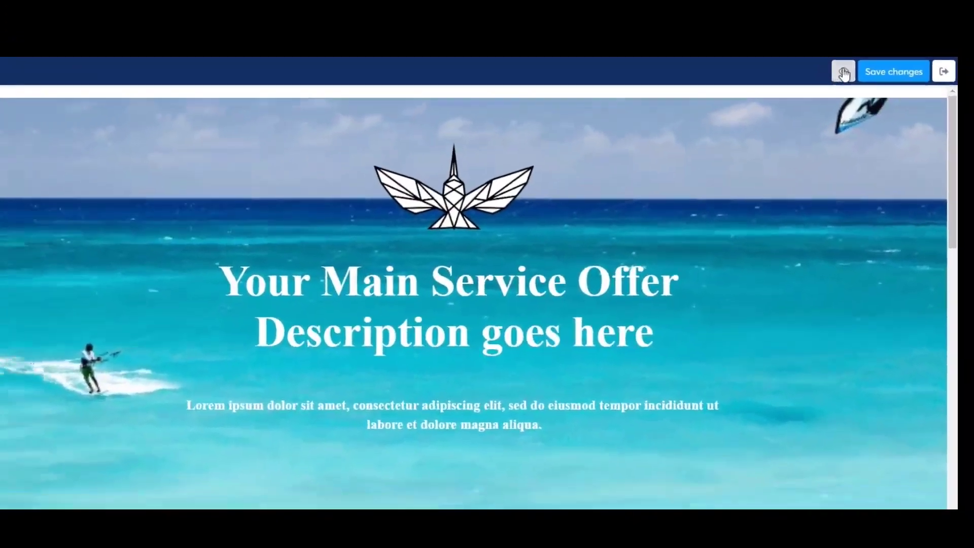
left_click(884, 50)
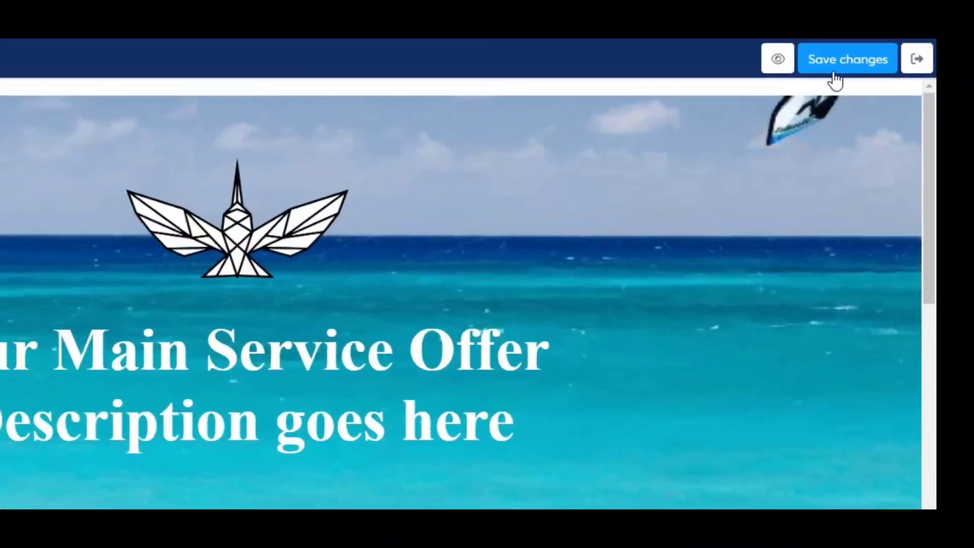
left_click(834, 71)
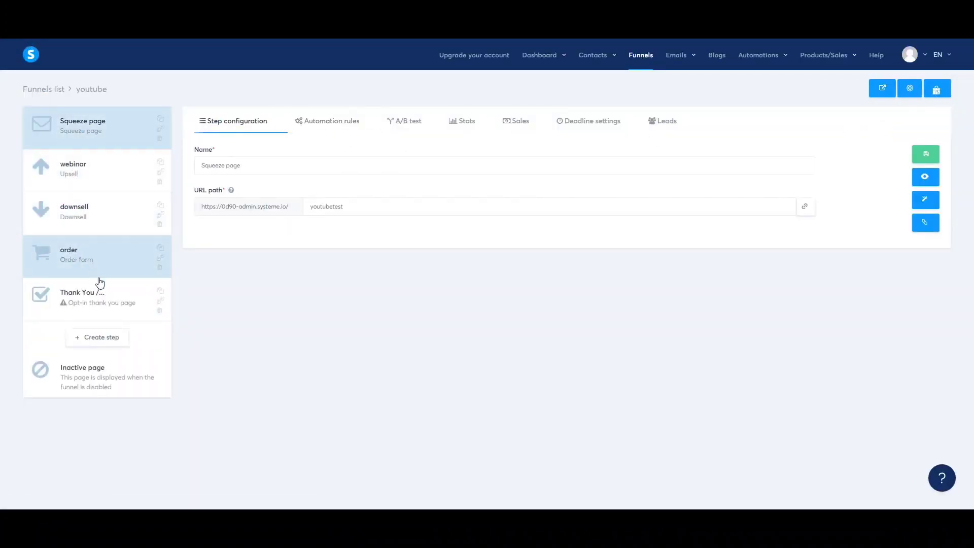
mouse_move(117, 298)
left_mouse_down()
mouse_move(107, 172)
mouse_move(120, 278)
mouse_move(100, 294)
left_mouse_up()
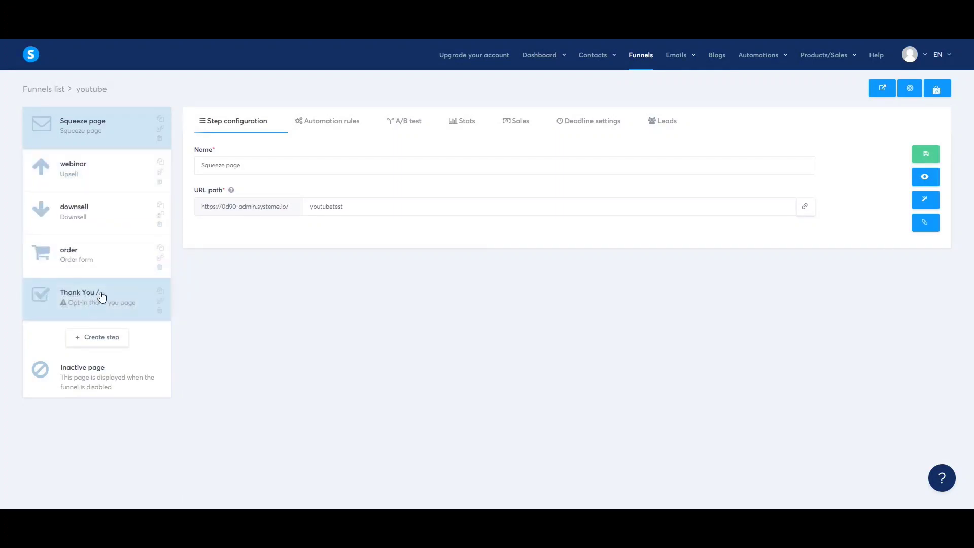
Open the "test letter" newsletter from the list of newsletters
mouse_move(679, 62)
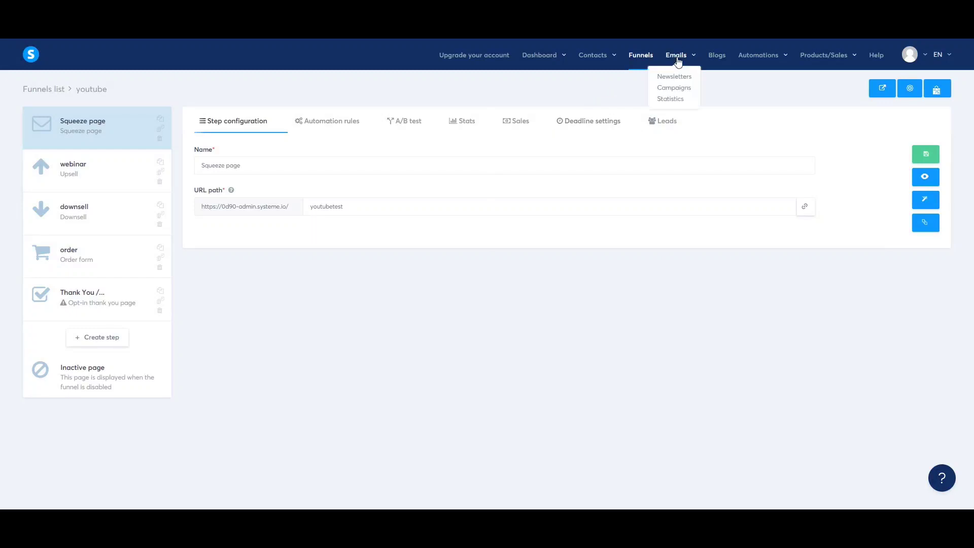
left_click(675, 76)
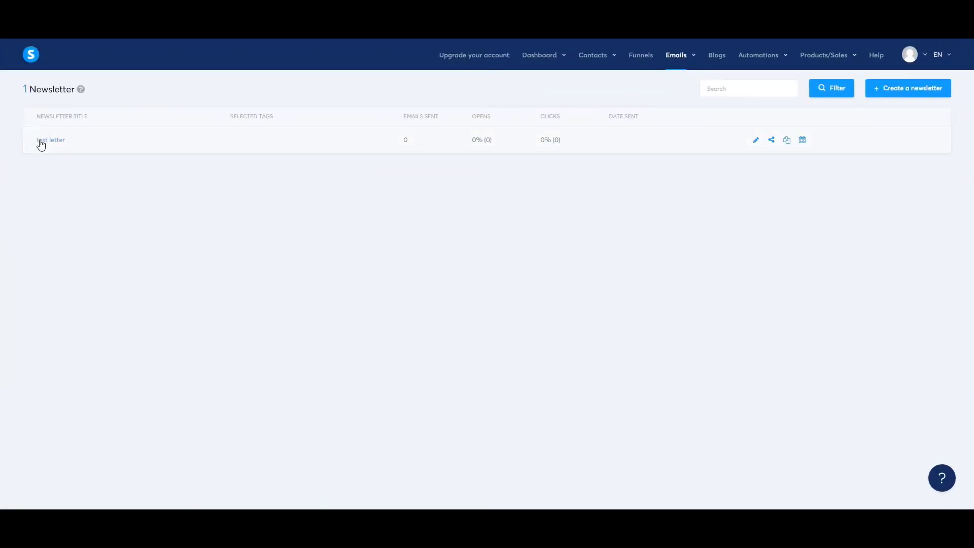
left_click(41, 145)
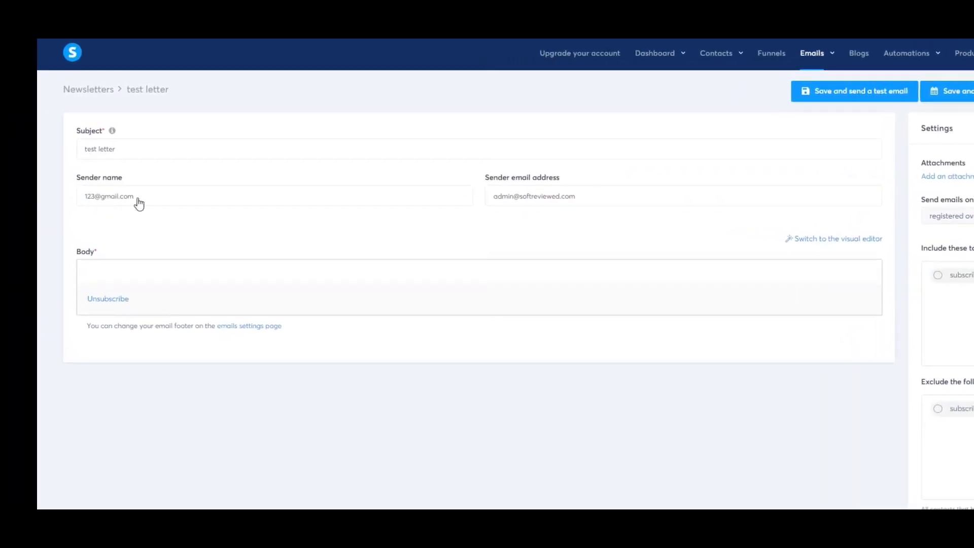
Review the newsletter's sender fields, body editor, tag filters and available substitutes, and leave the newsletter without saving
left_click(148, 195)
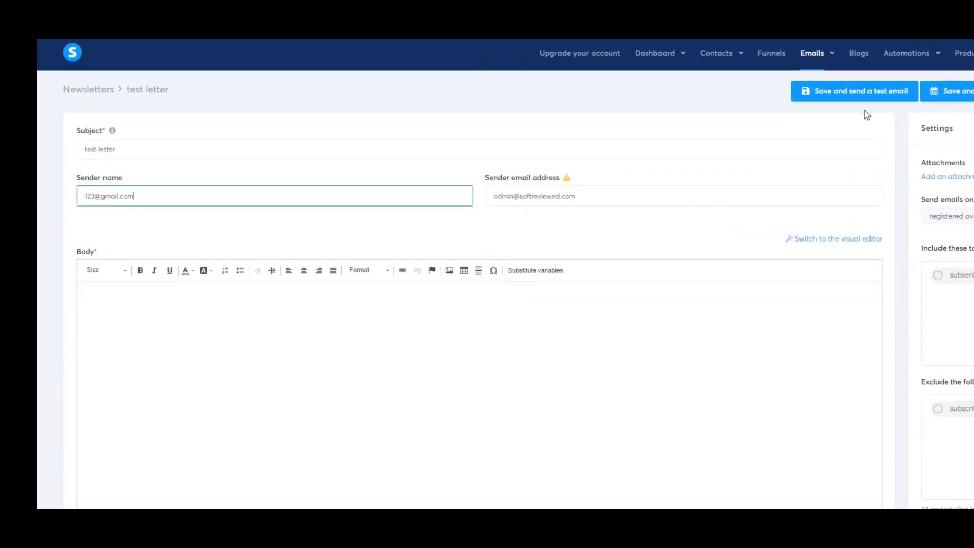
scroll(805, 369, "down", 3)
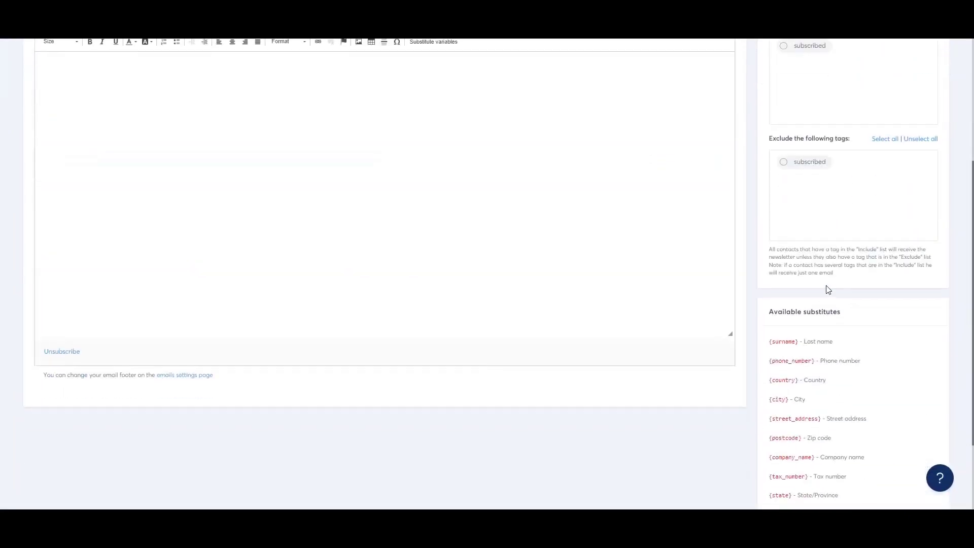
scroll(827, 287, "up", 3)
left_click(786, 199)
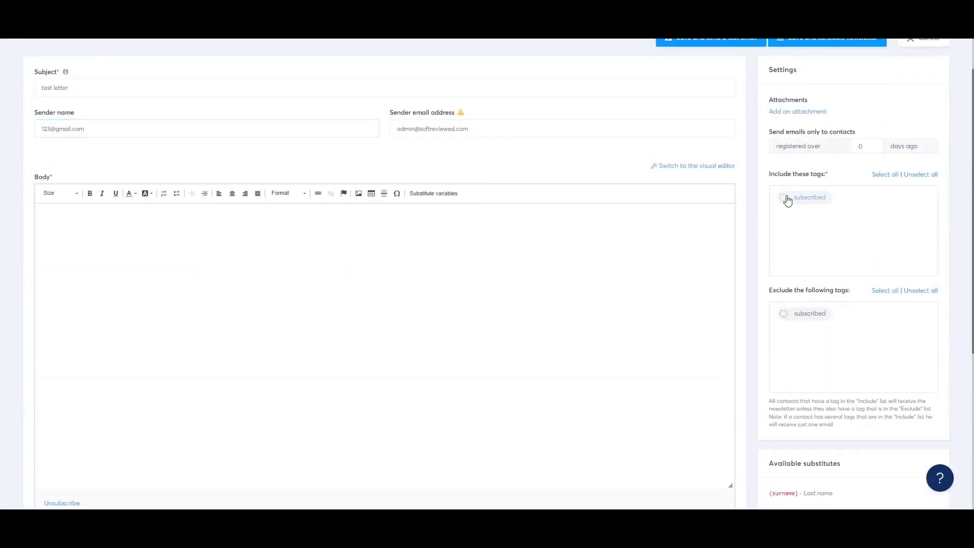
scroll(814, 299, "down", 5)
scroll(814, 369, "up", 10)
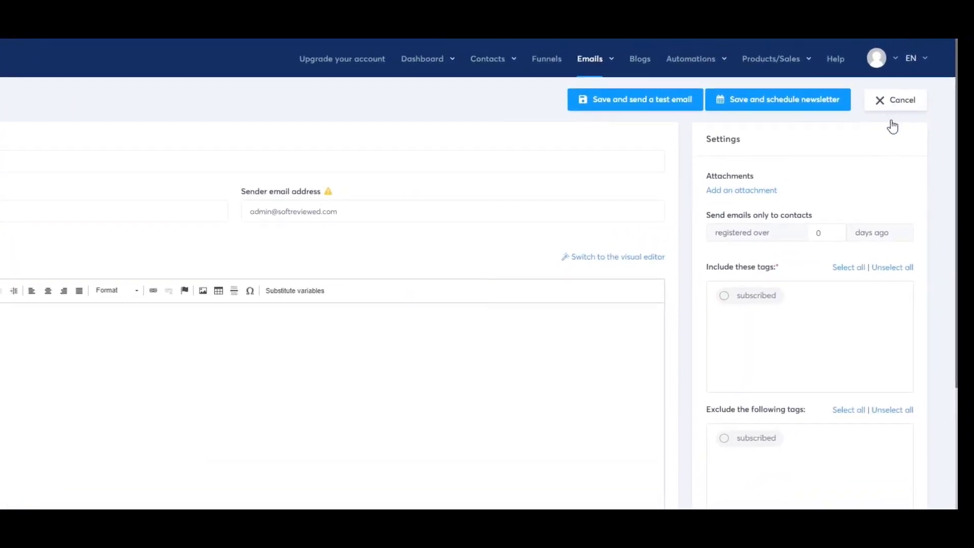
left_click(894, 101)
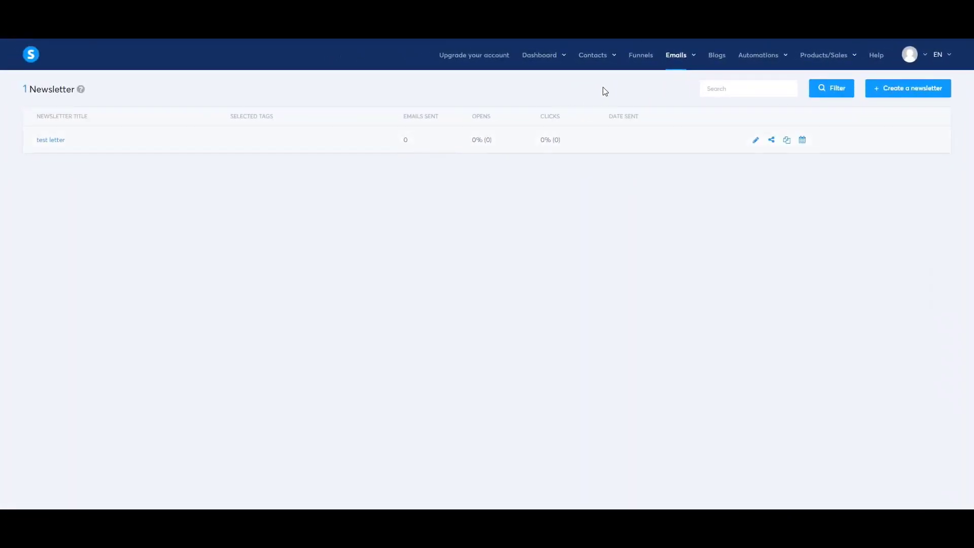
Create an email in the "youtube test" campaign with sender name softreviewed, subject "welcome 1" and the classic editor
mouse_move(677, 62)
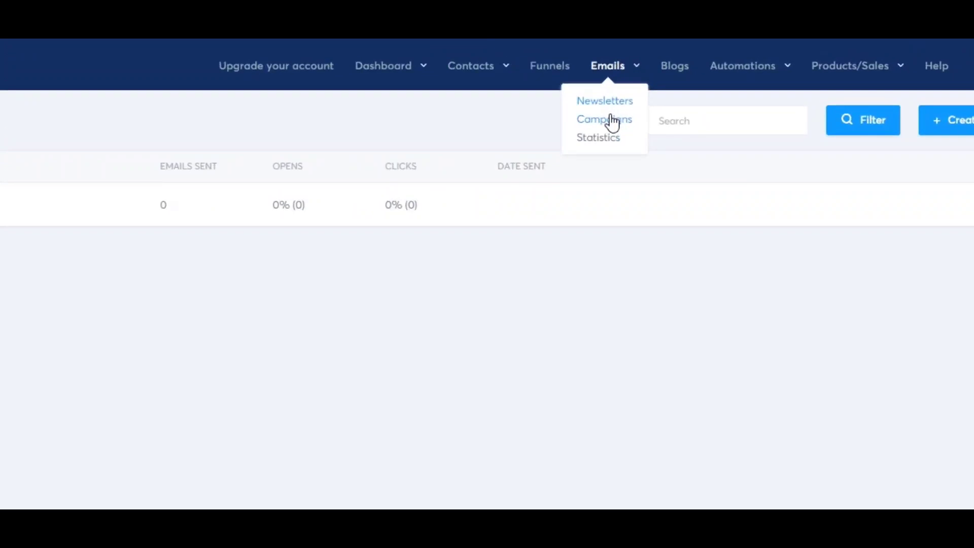
left_click(675, 88)
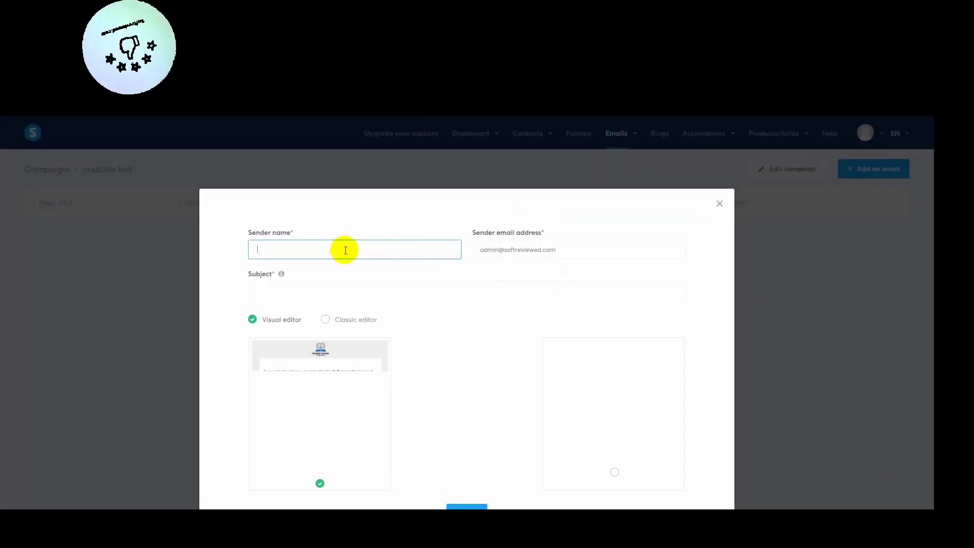
type("soft")
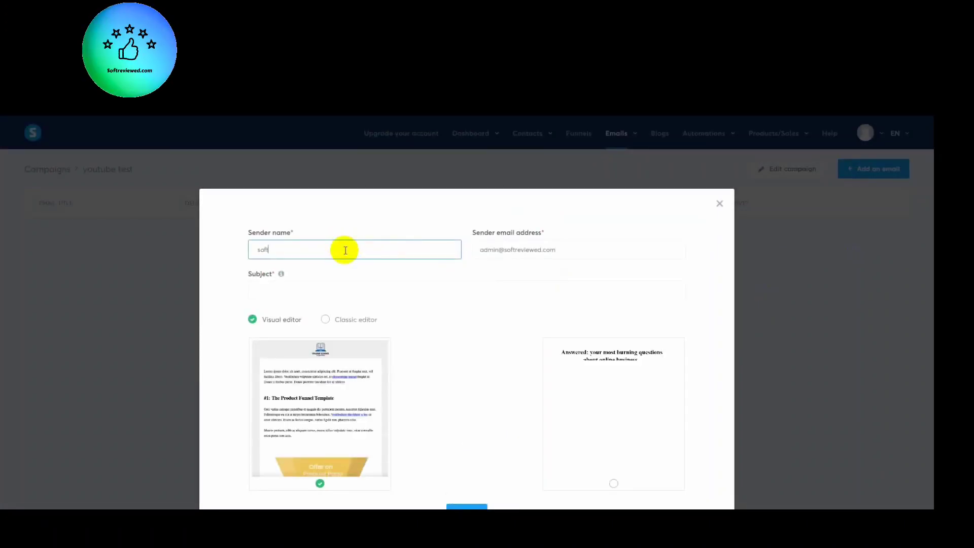
type("re")
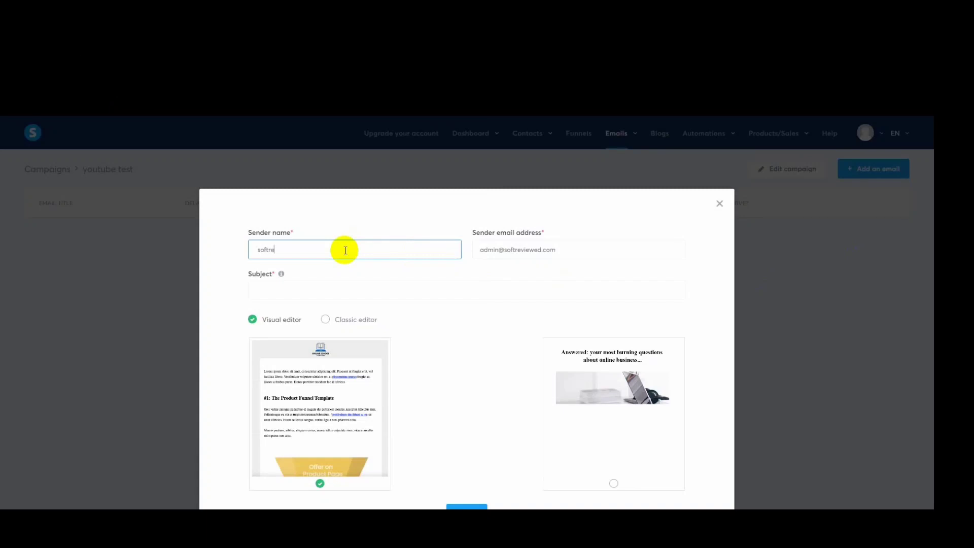
type("viewed")
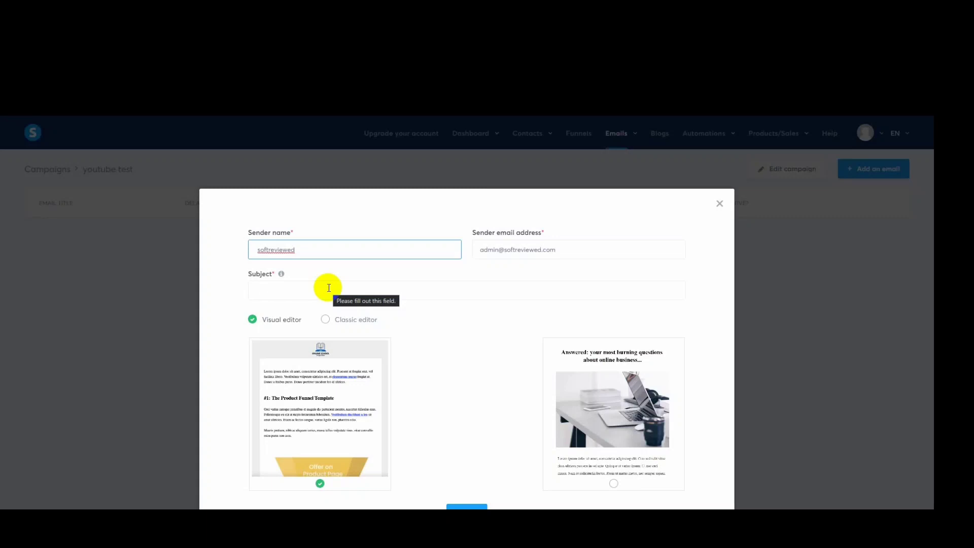
left_click(472, 283)
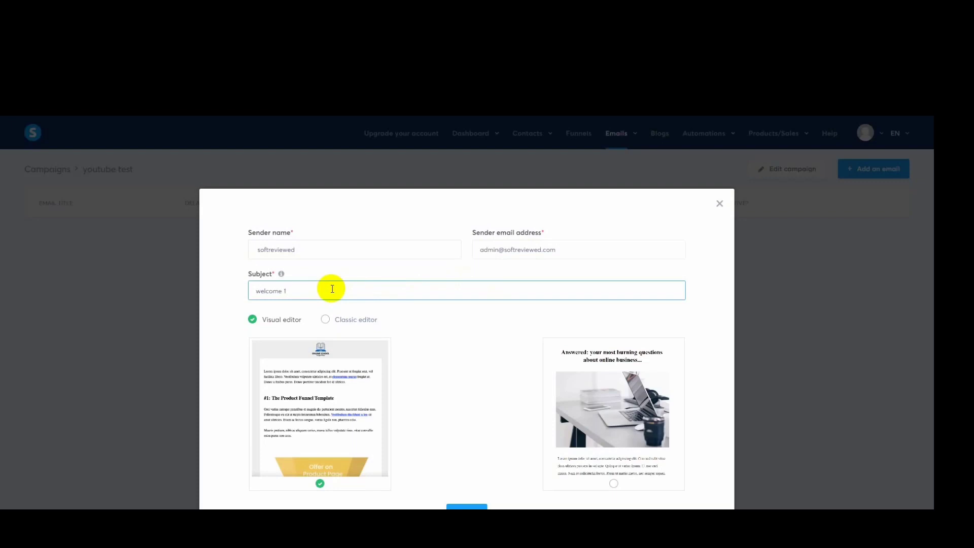
left_click(325, 319)
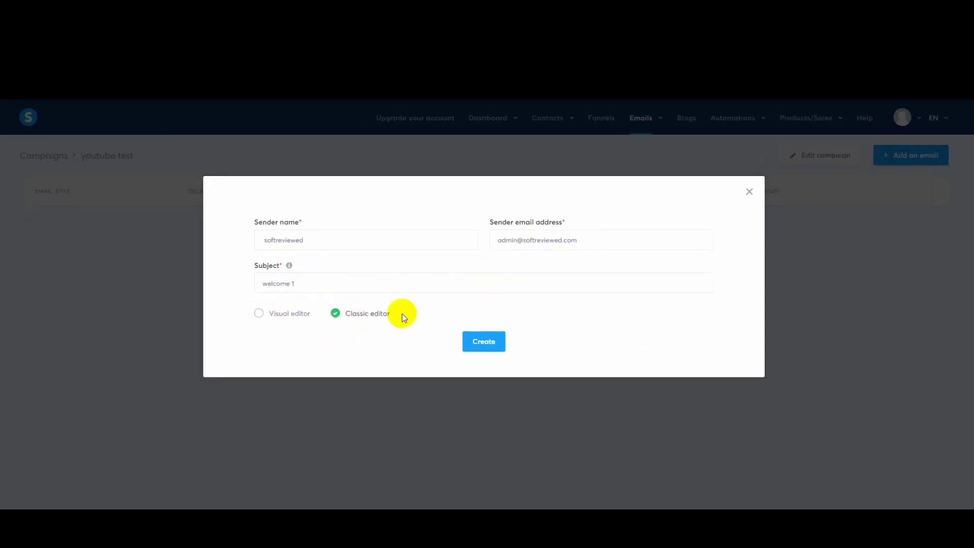
left_click(496, 339)
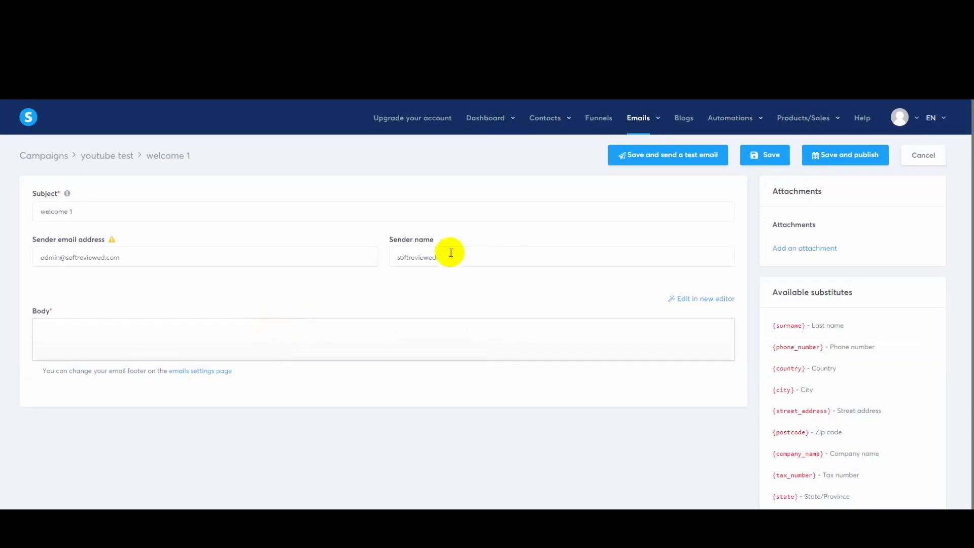
left_click_drag(121, 257, 66, 257)
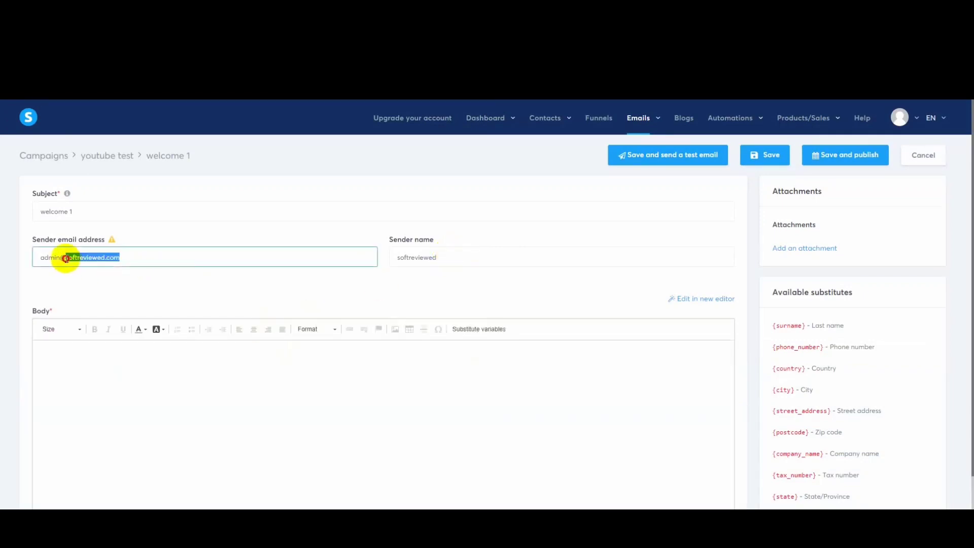
right_click(77, 257)
left_click(111, 293)
Write the email body as "Hi {first_name}," followed by "Welcome to my youtube channel", using the first name substitute
left_click(94, 386)
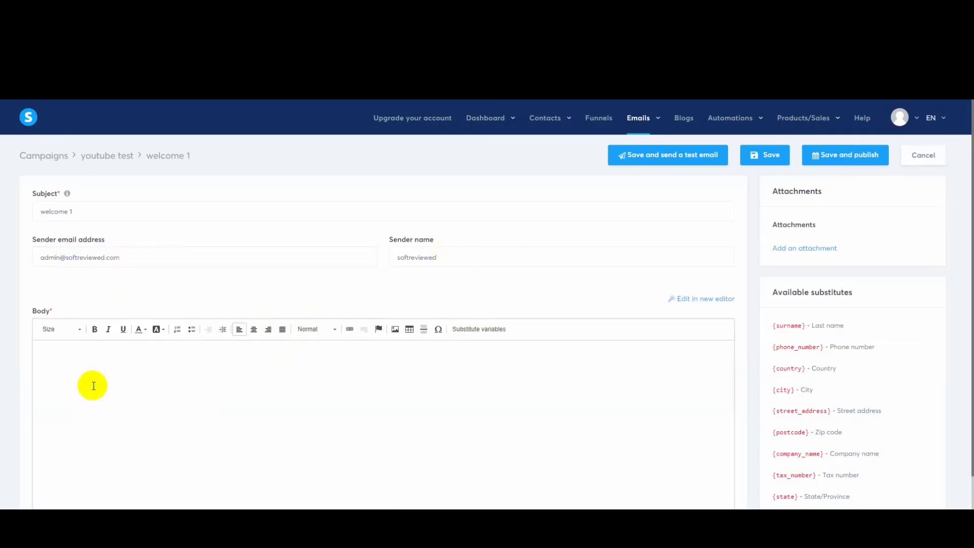
scroll(811, 385, "down", 1)
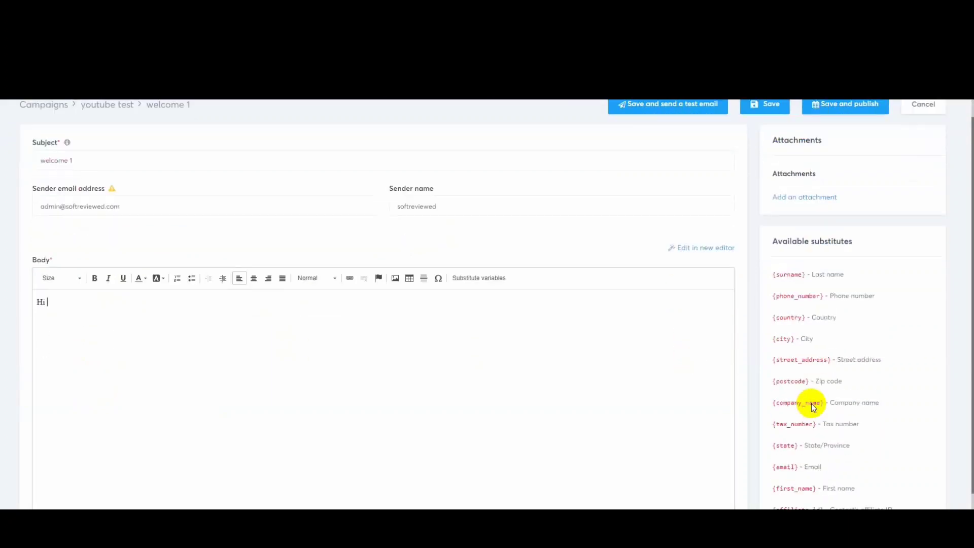
left_click_drag(775, 489, 818, 488)
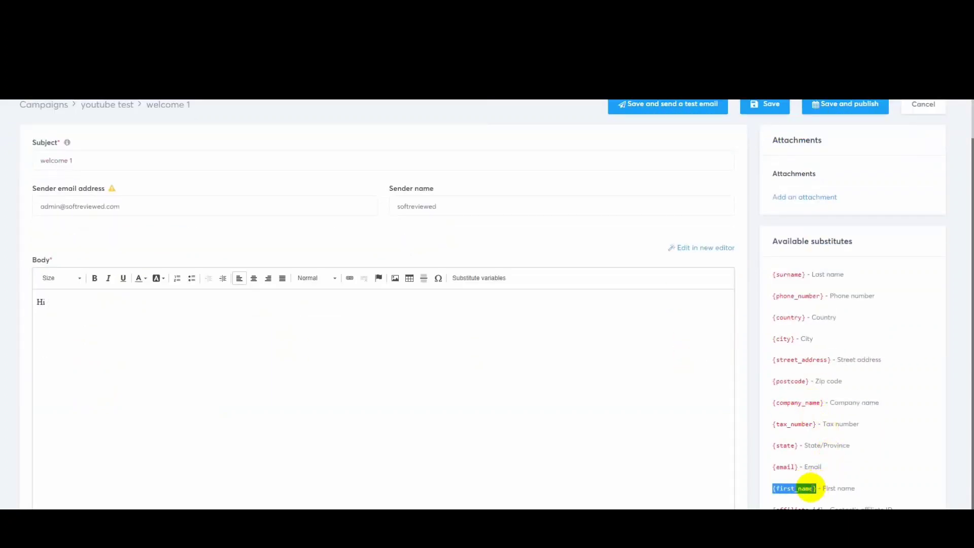
left_click(115, 301)
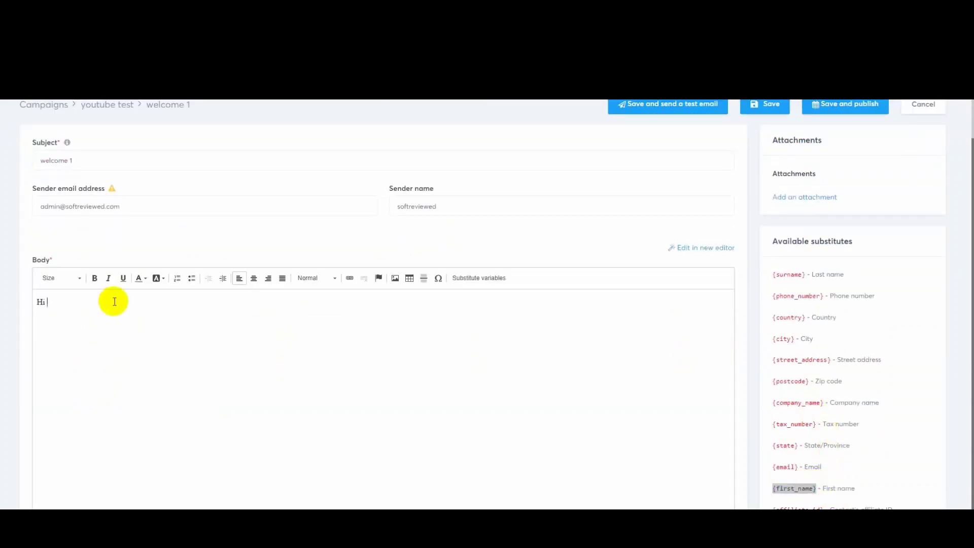
right_click(81, 307)
key("Escape")
key("ctrl+v")
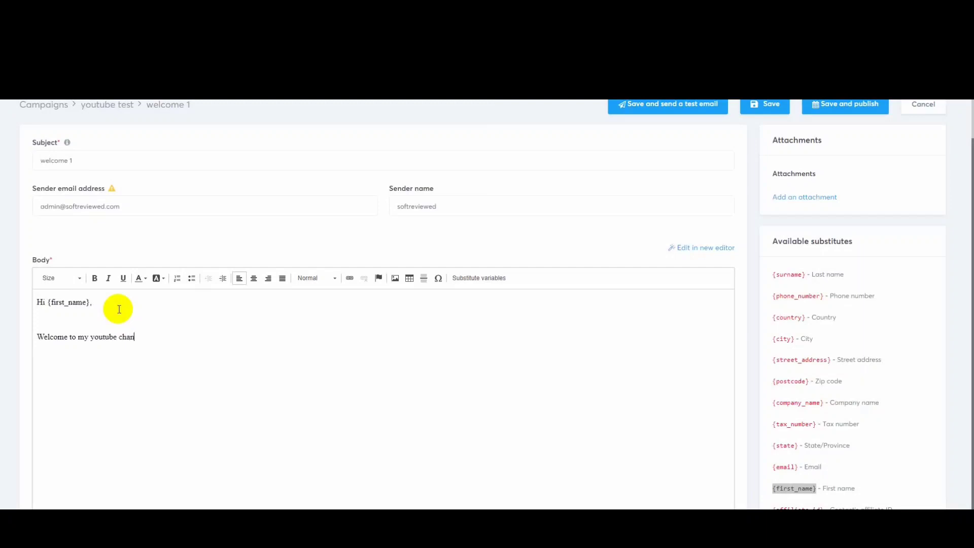
Try adding a file attachment to the "welcome 1" email and delete the empty attachment entry
scroll(214, 315, "down", 2)
scroll(221, 326, "up", 3)
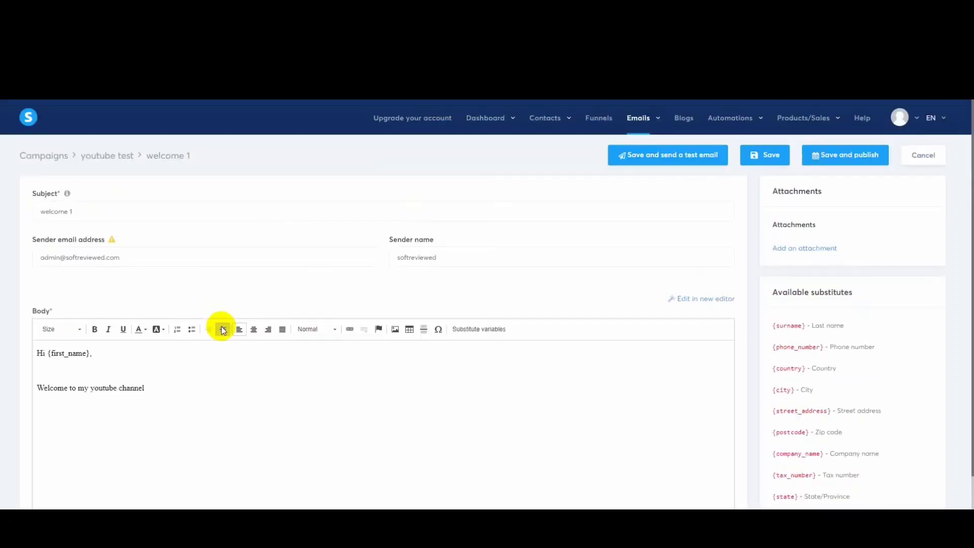
left_click(800, 248)
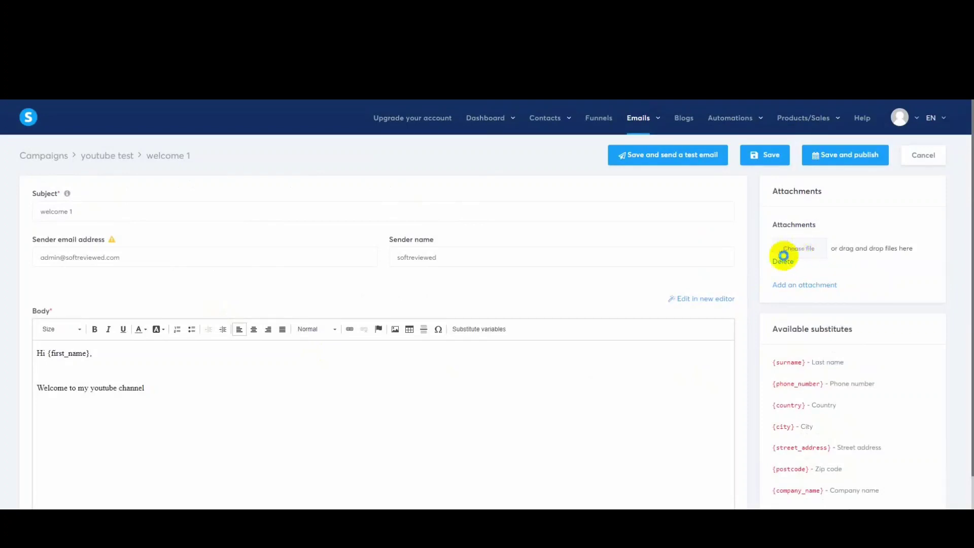
left_click(784, 254)
left_click(676, 76)
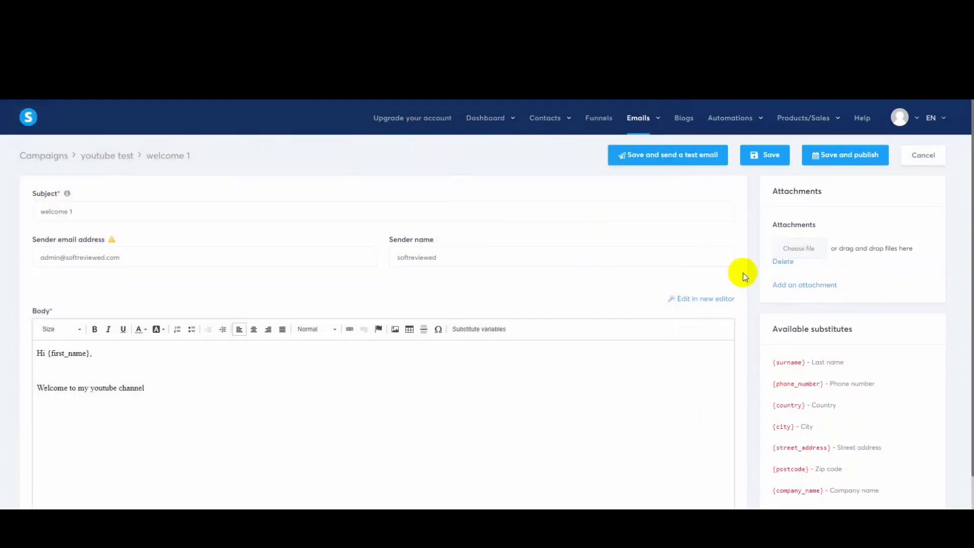
left_click(785, 260)
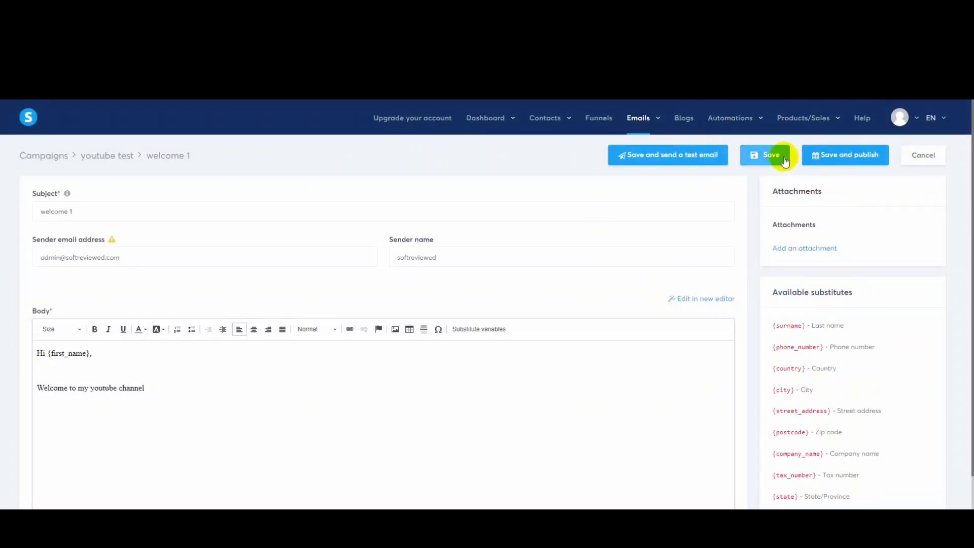
Save the "welcome 1" email and open its publishing options, setting the sending delay to 1 minute
left_click(843, 157)
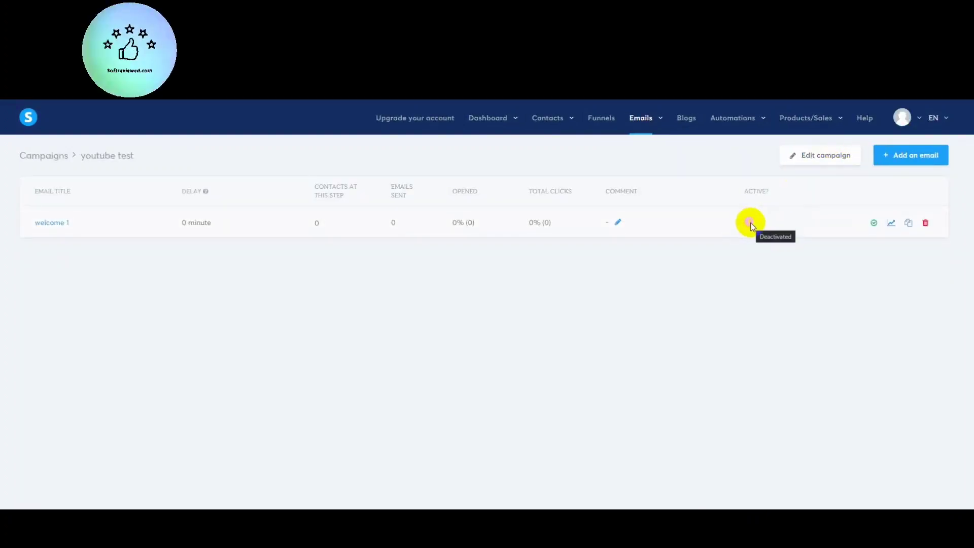
left_click(875, 224)
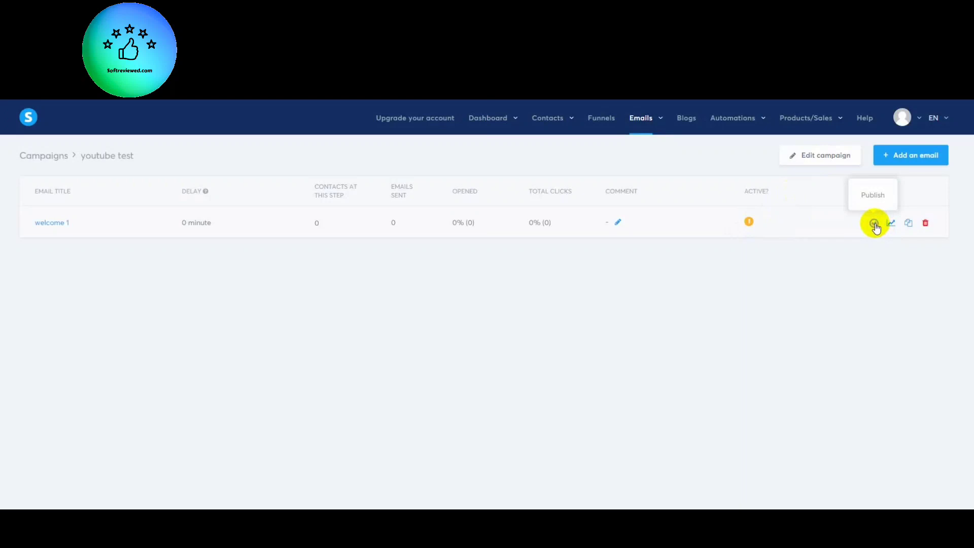
left_click(874, 223)
type("1")
left_click(491, 248)
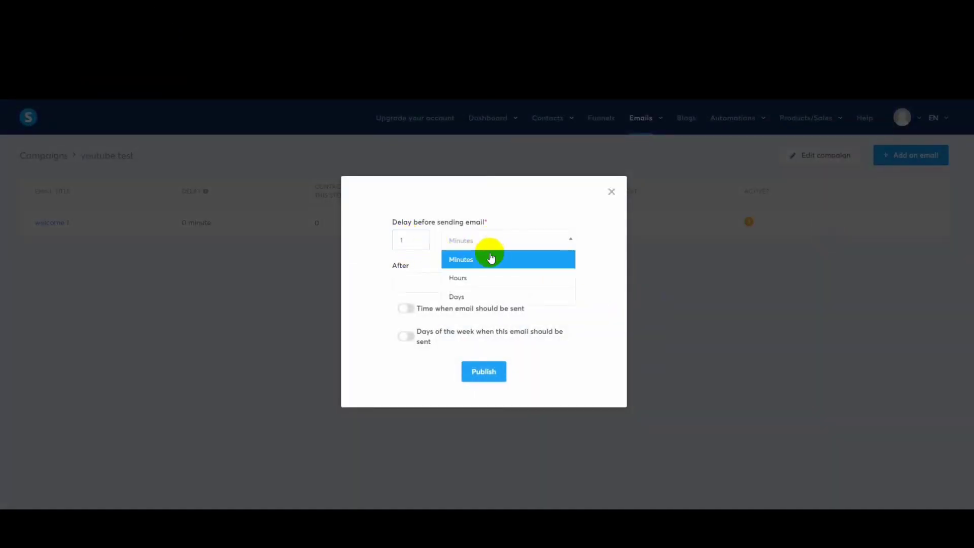
left_click(481, 260)
left_click(468, 286)
left_click(464, 293)
Try out the options for the sending time and days of the week, and switch them back off
left_click(406, 309)
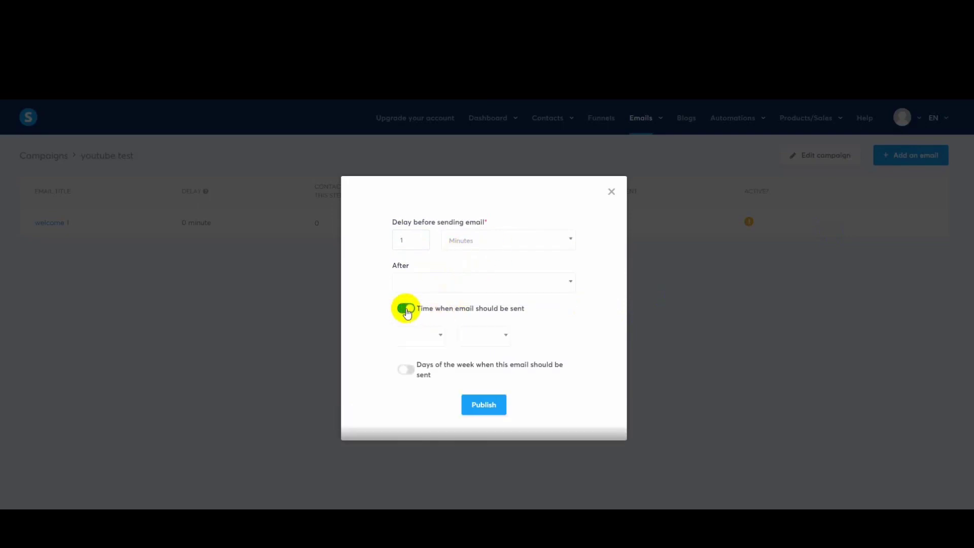
left_click(417, 337)
left_click(495, 337)
left_click(489, 334)
left_click(406, 374)
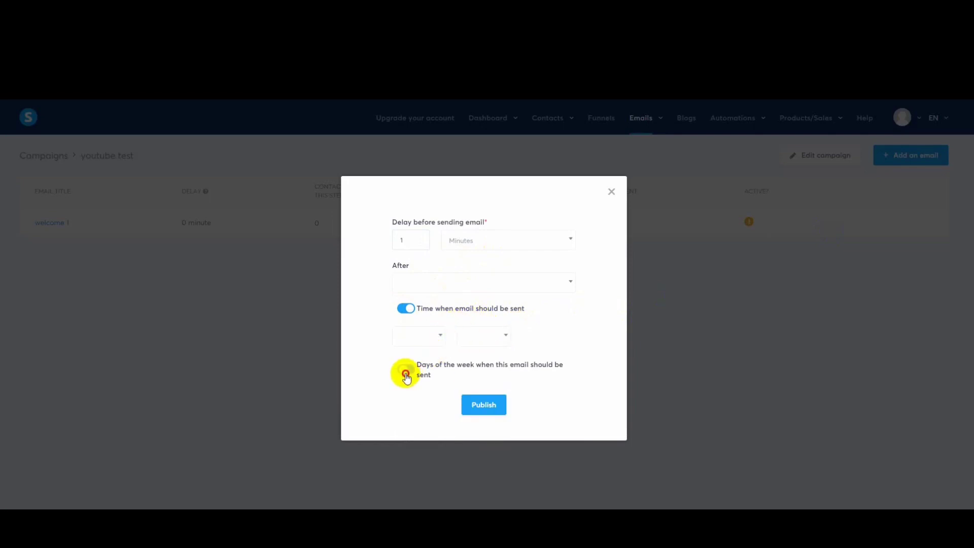
left_click(407, 374)
left_click(405, 309)
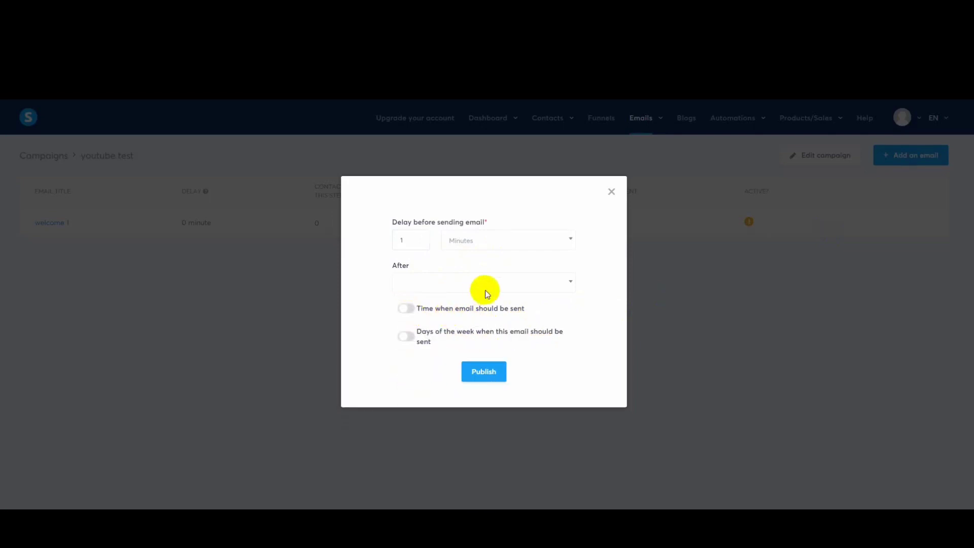
Publish the "welcome 1" email in the campaign and dismiss the notification
left_click(483, 366)
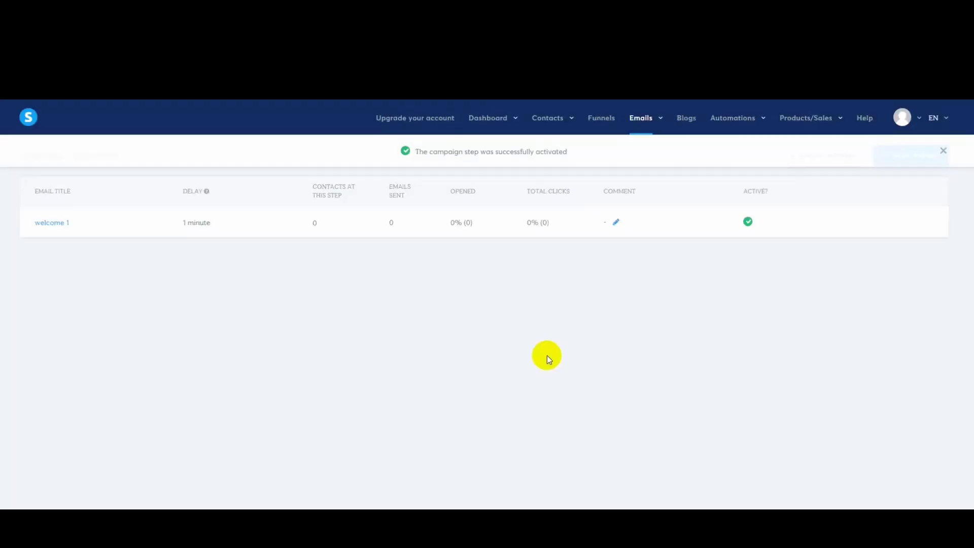
left_click(942, 150)
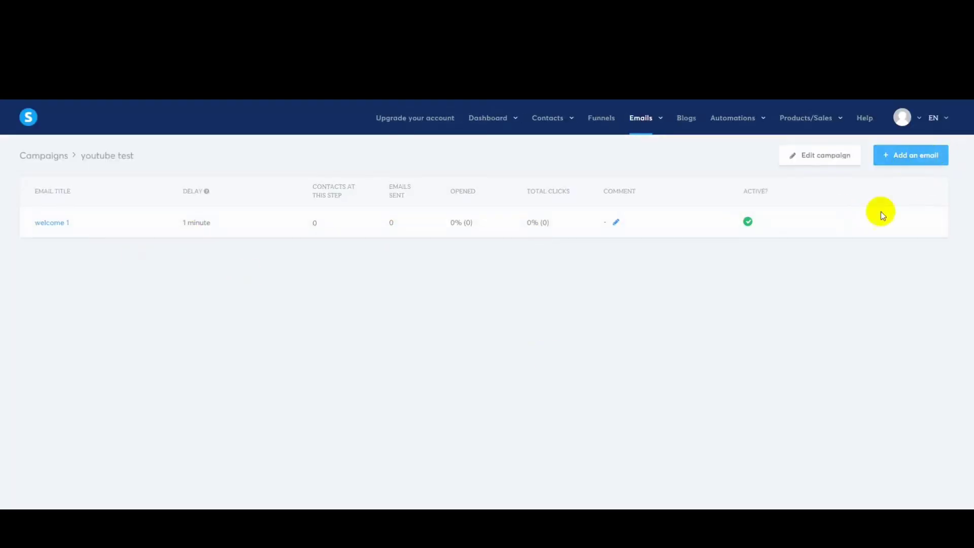
Create another email in the "youtube test" campaign with sender name softreviewed and subject "welcome 2"
left_click(911, 156)
left_click(298, 240)
left_click(321, 267)
left_click(355, 280)
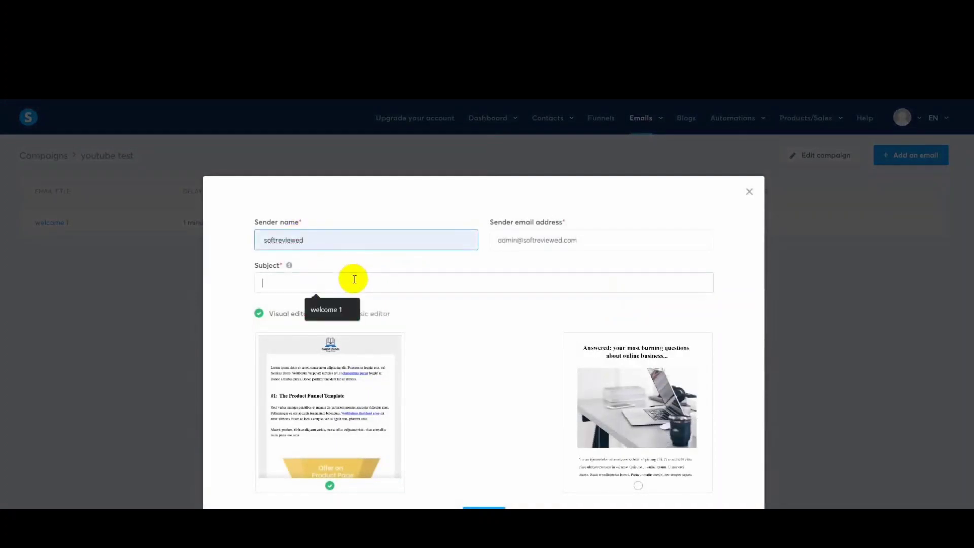
left_click(332, 309)
key("BackSpace")
type("2")
left_click(484, 508)
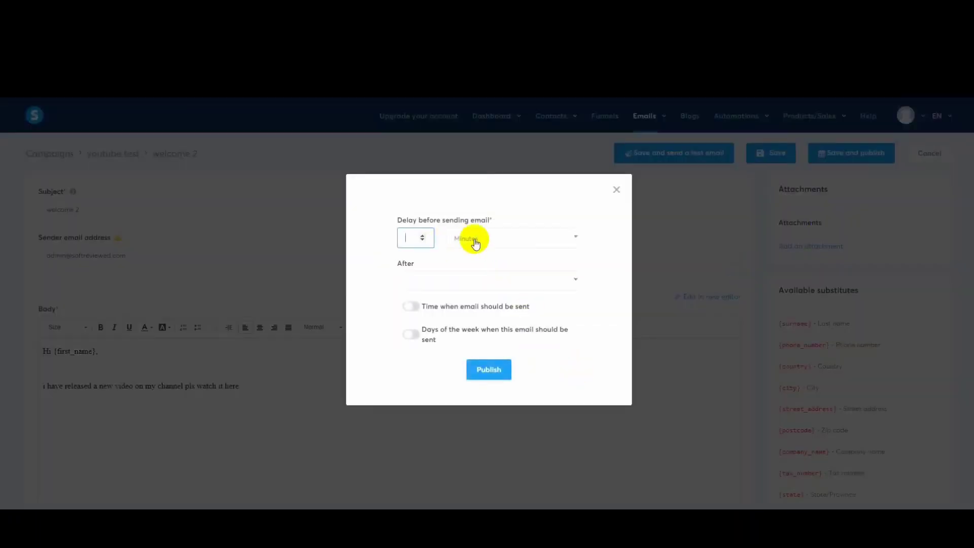
Publish the "welcome 2" email with a delay of 1 day after "welcome 1"
left_click(465, 281)
left_click(458, 306)
left_click(423, 239)
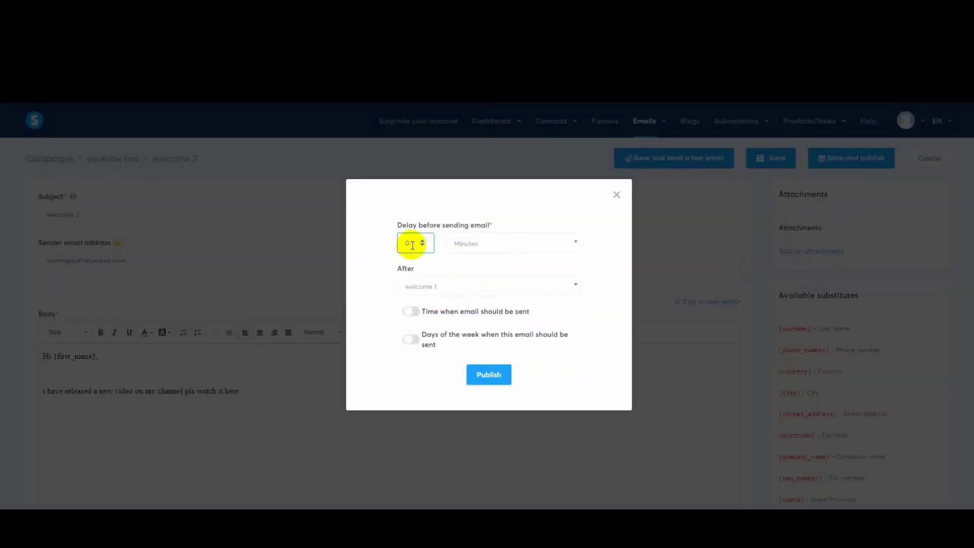
left_click(485, 244)
left_click(487, 300)
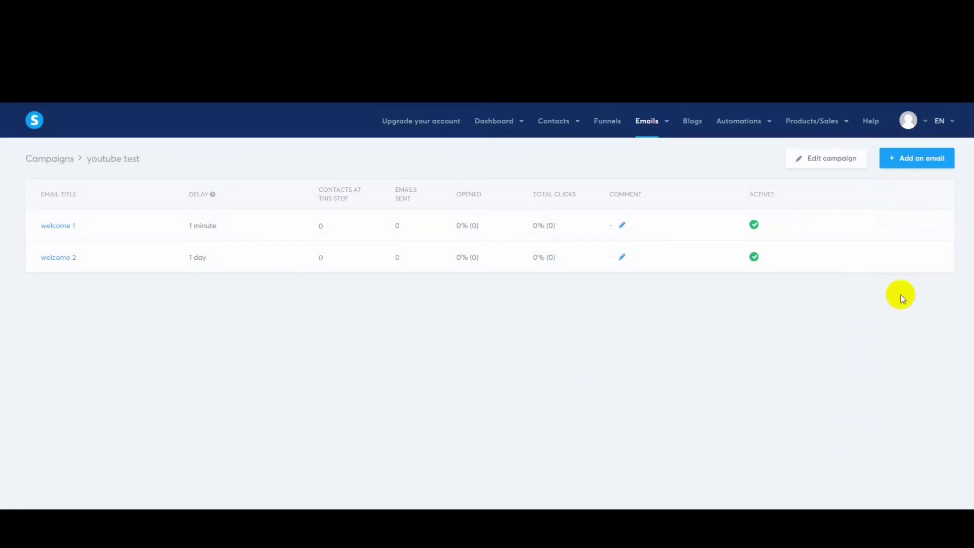
Open the email dashboard and examine the charts for sent, opened, spam-reported and bounced emails
left_click(658, 135)
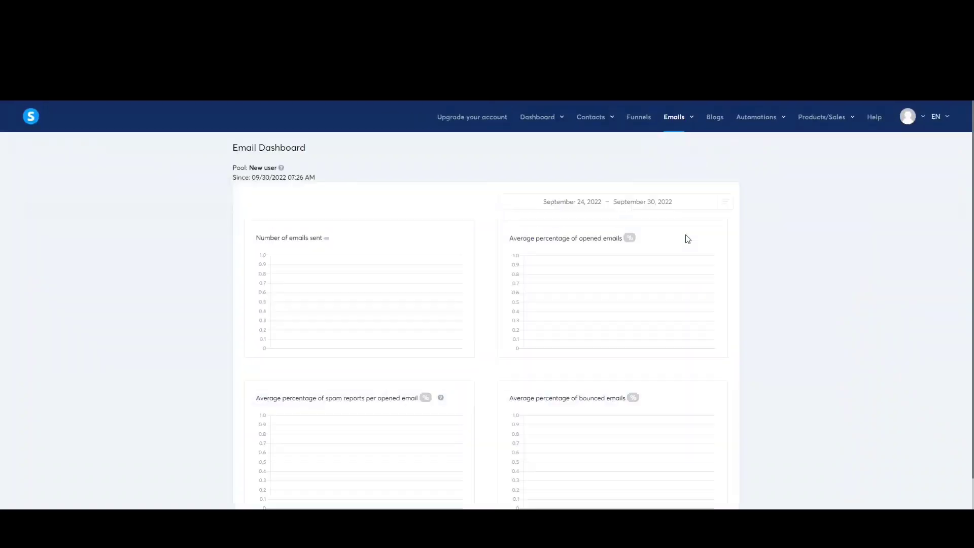
scroll(497, 235, "down", 1)
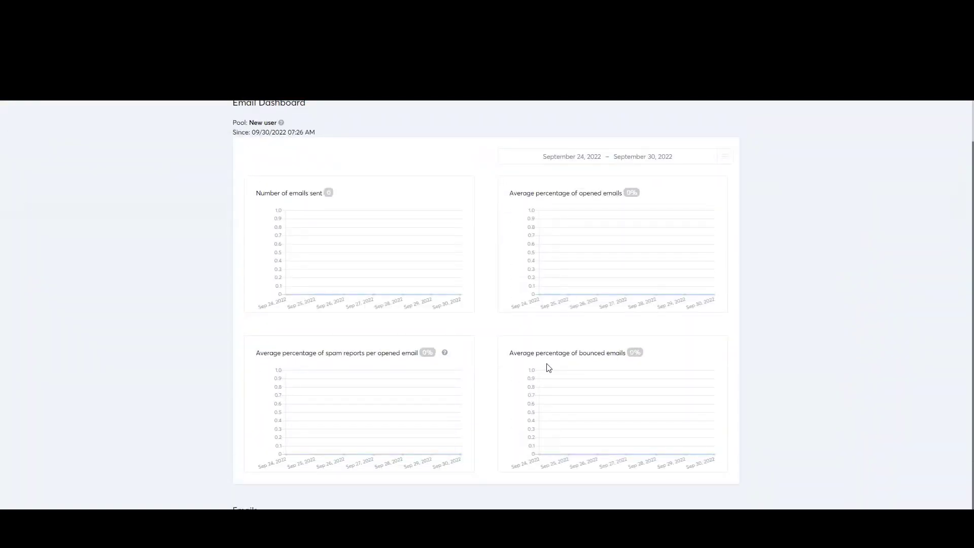
scroll(683, 482, "up", 1)
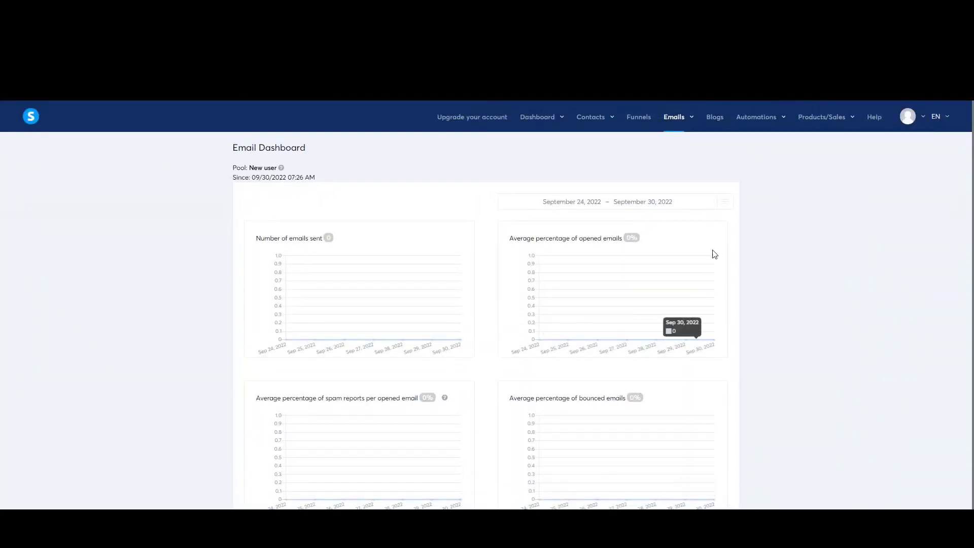
Start creating a new blog and select the first template in the last row of the template gallery
left_click(715, 118)
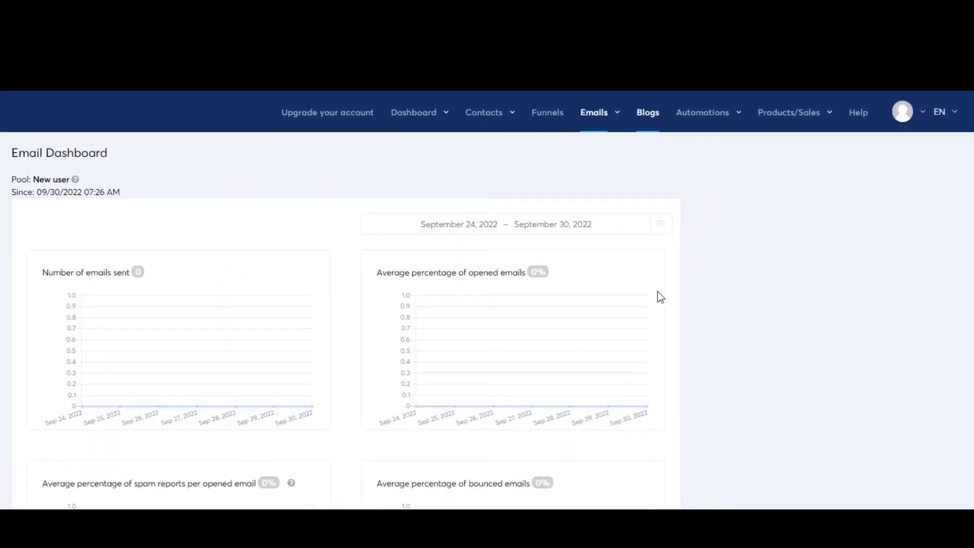
left_click(902, 152)
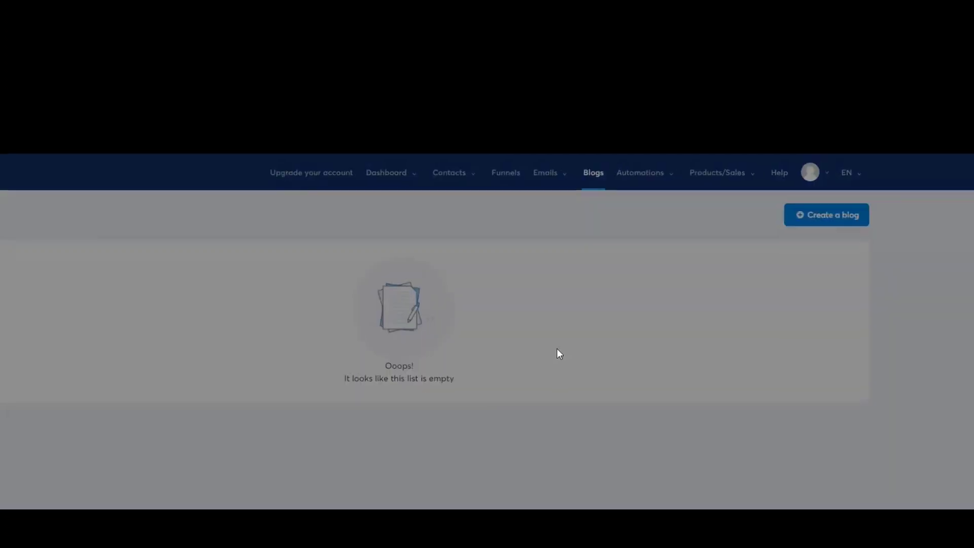
scroll(376, 417, "down", 3)
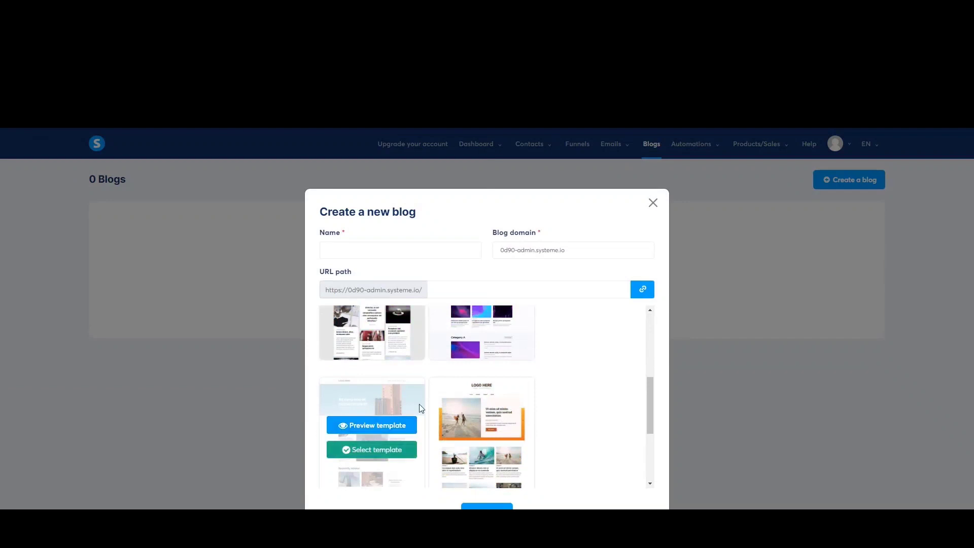
scroll(381, 431, "down", 3)
mouse_move(382, 444)
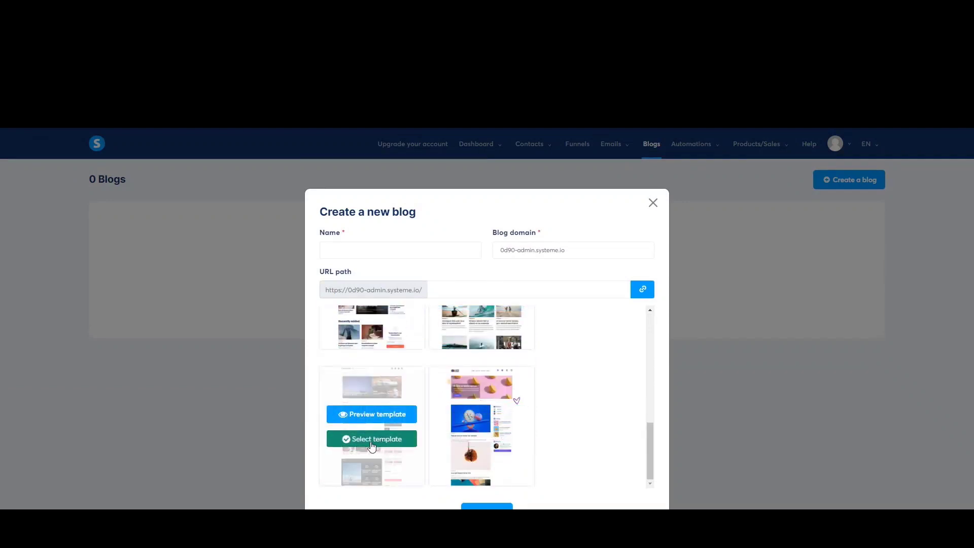
left_click(372, 440)
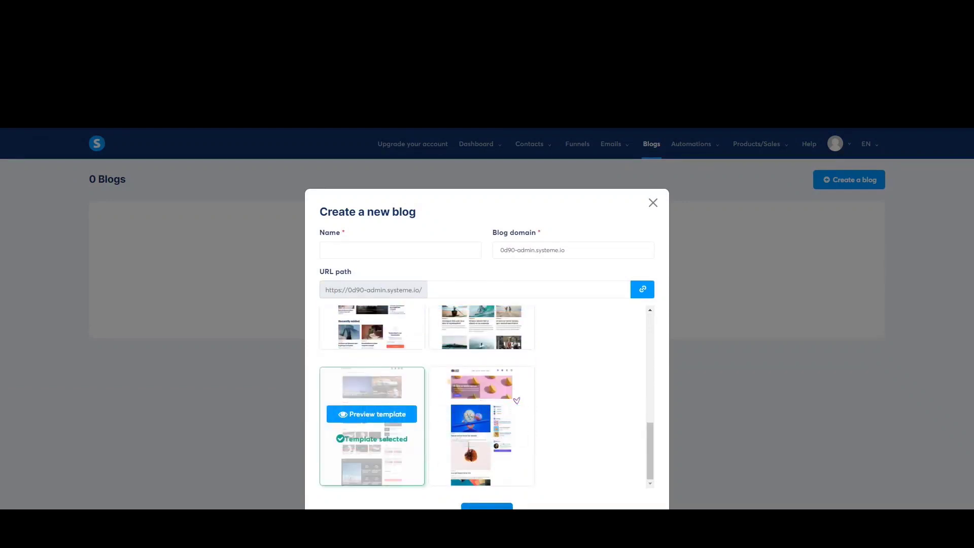
Name the new blog "testblog", create it and open its list of posts
left_click(487, 507)
left_click(373, 255)
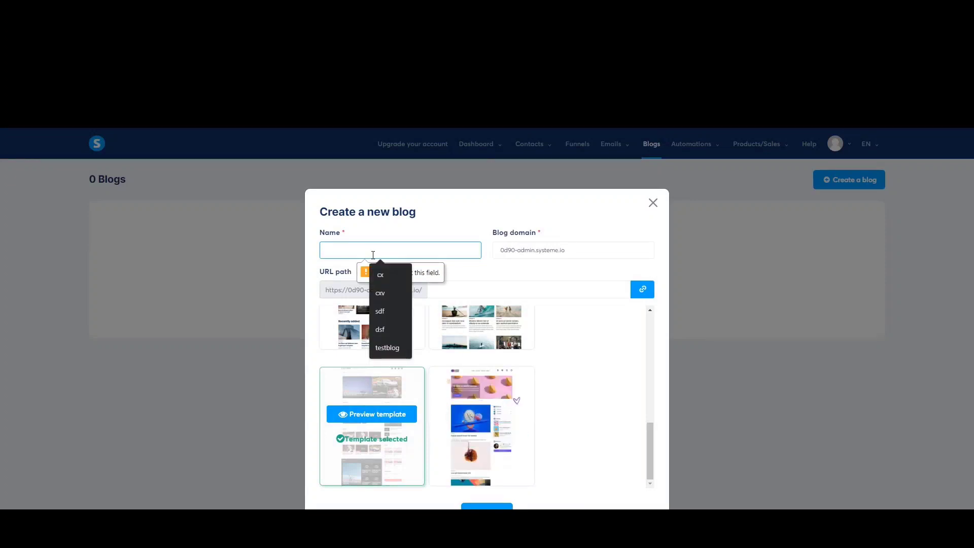
left_click(386, 348)
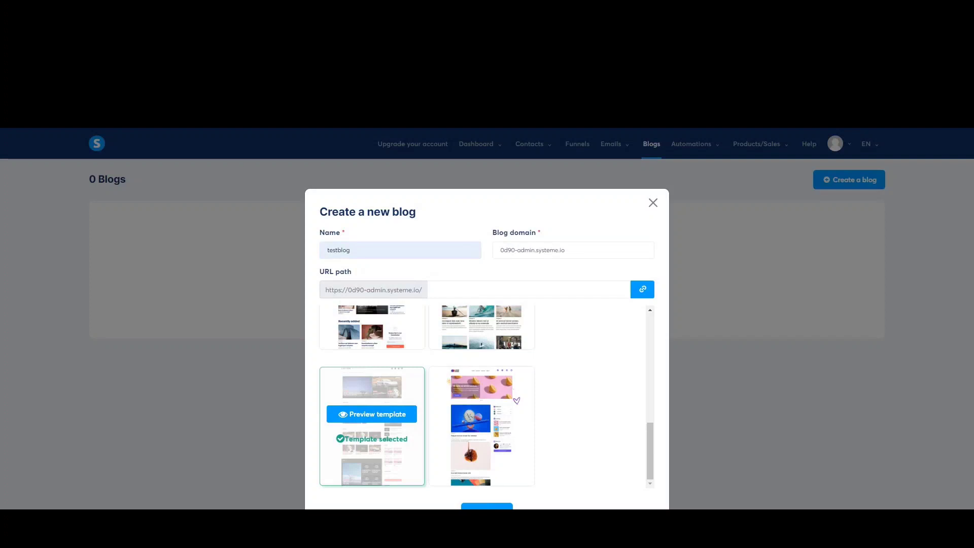
left_click(500, 506)
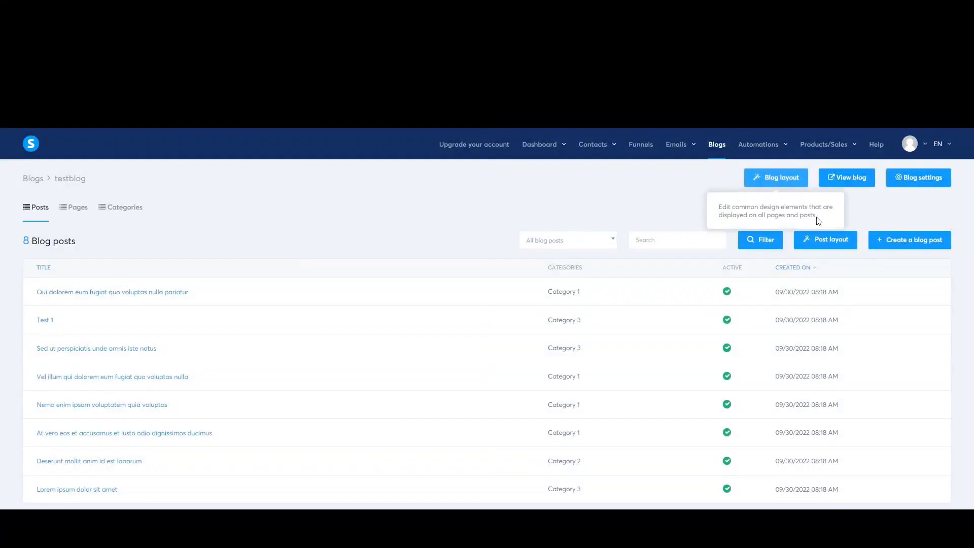
Review the pages and categories of the testblog blog and return to its posts
left_click(87, 211)
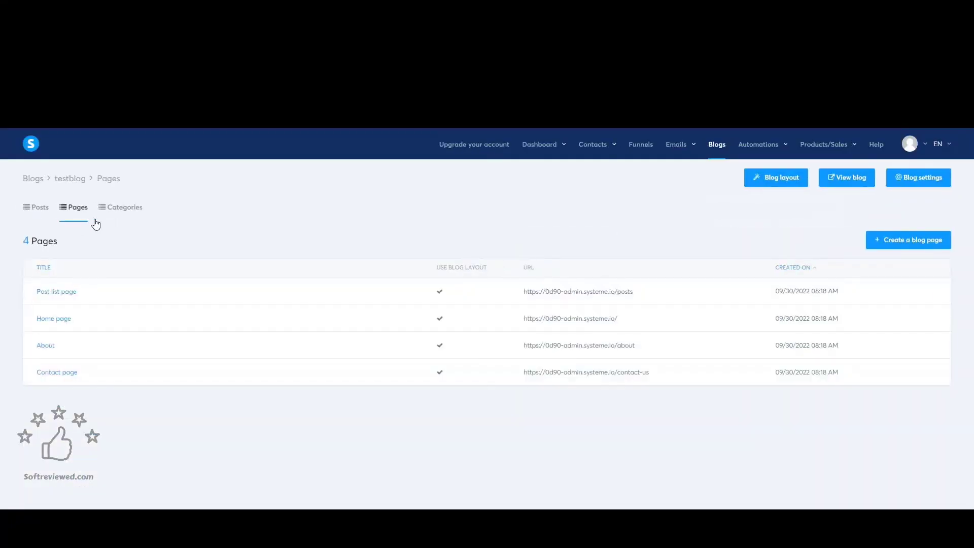
left_click(111, 209)
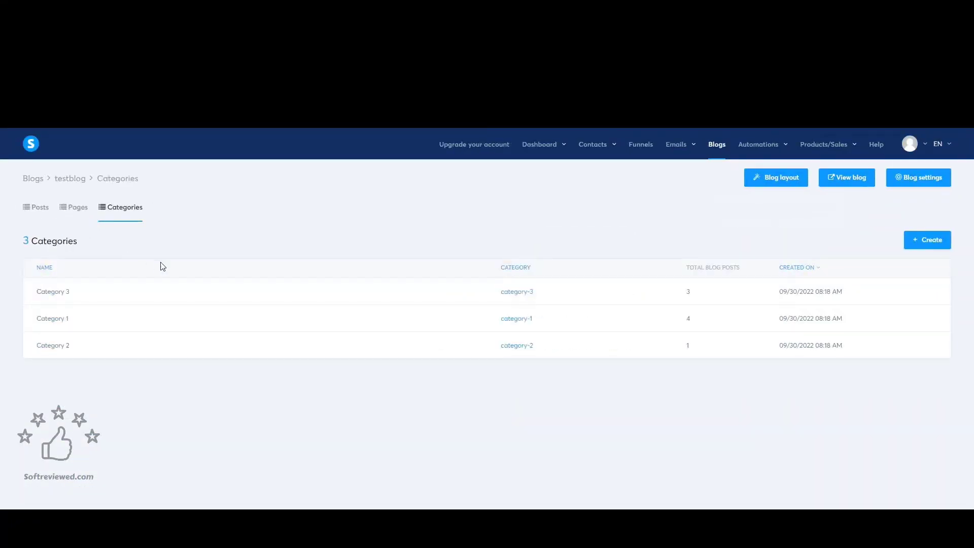
left_click_drag(229, 313, 213, 356)
left_click(180, 351)
left_click(77, 209)
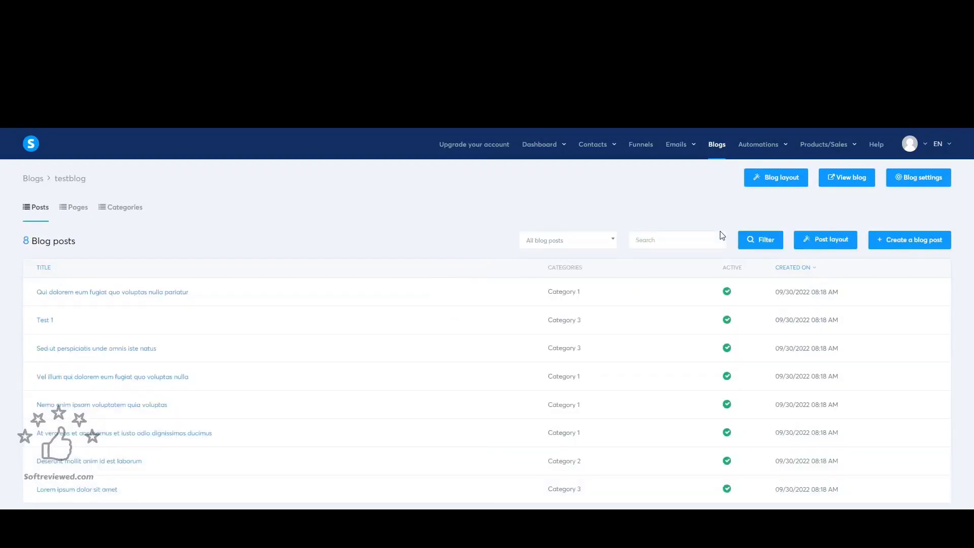
Create a blog post titled "test for youtube" with the short description "this is a short desc" in Category 2
left_click(921, 246)
left_click(371, 266)
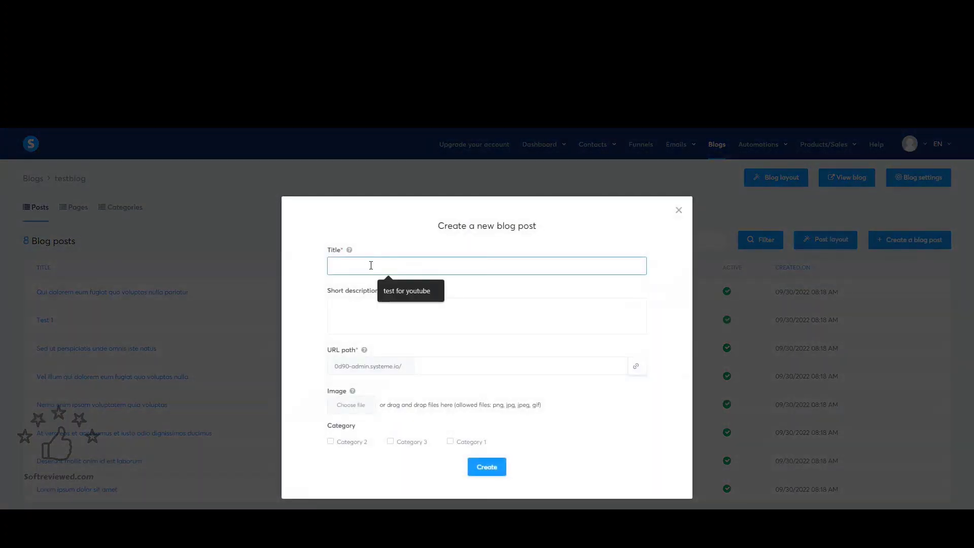
left_click(414, 291)
left_click(421, 327)
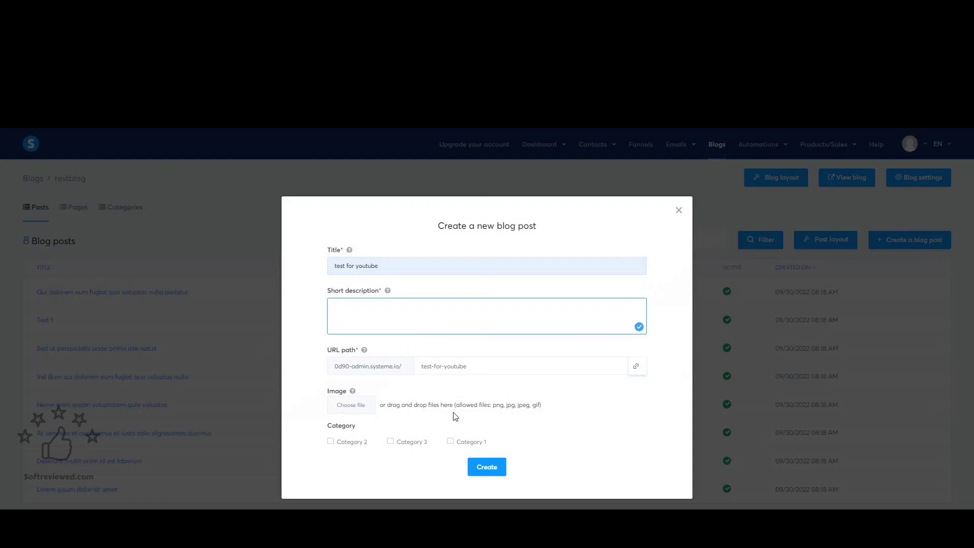
left_click(498, 468)
left_click(330, 443)
left_click(487, 472)
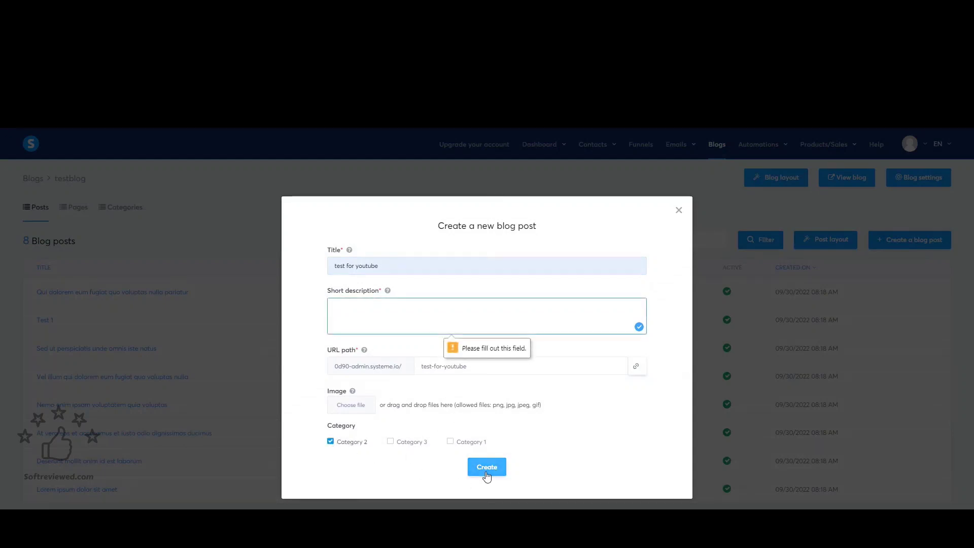
type("this is a short desc")
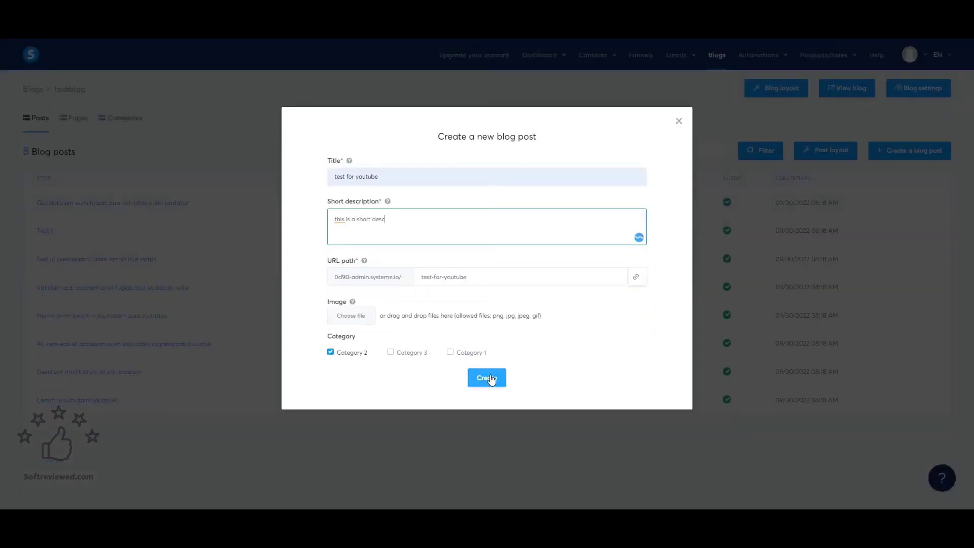
left_click(491, 467)
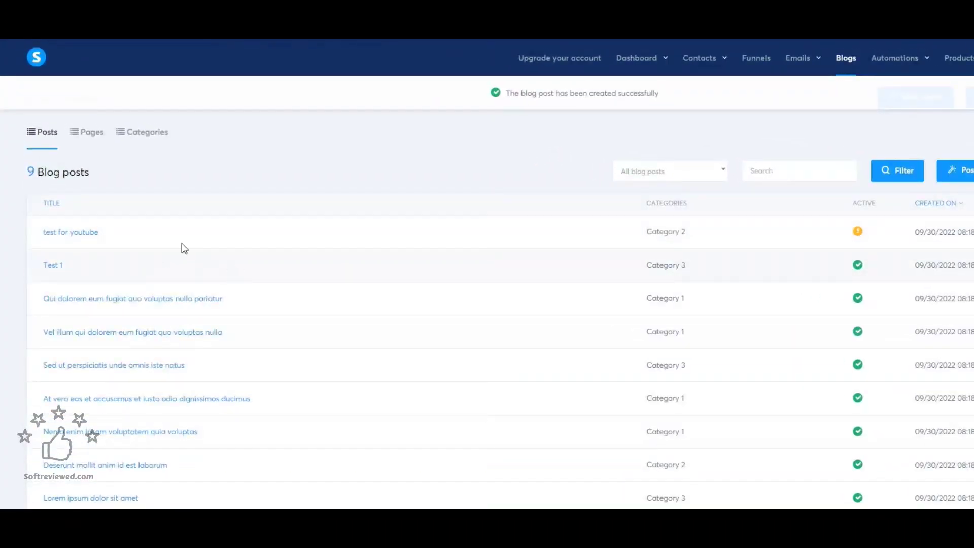
Review the page layout of the "test for youtube" post in the editor and save the post
left_click(64, 232)
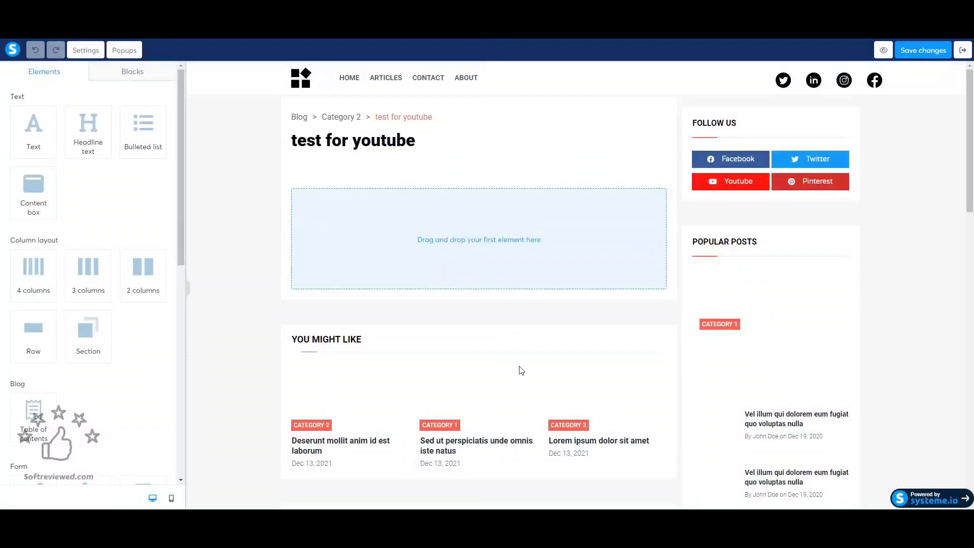
scroll(520, 369, "down", 10)
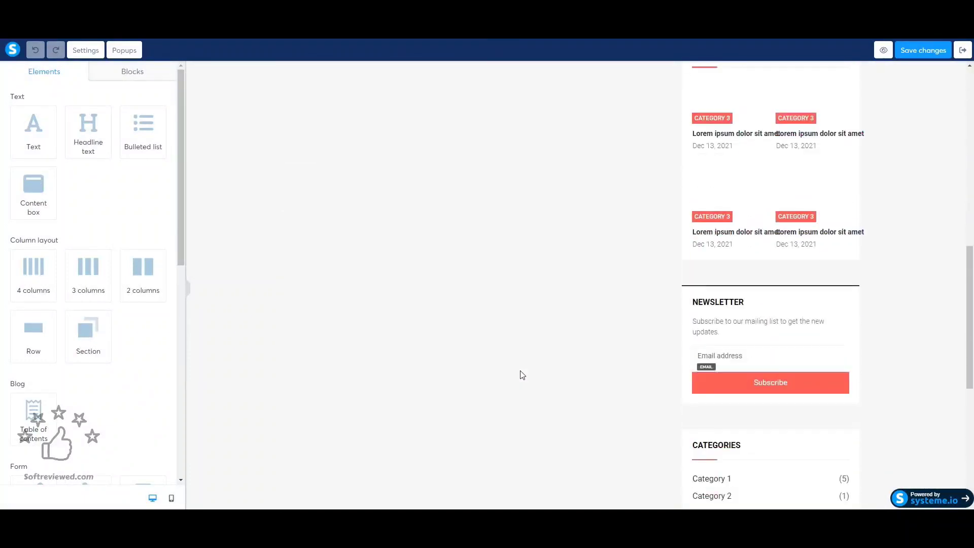
scroll(520, 371, "down", 5)
scroll(520, 371, "up", 15)
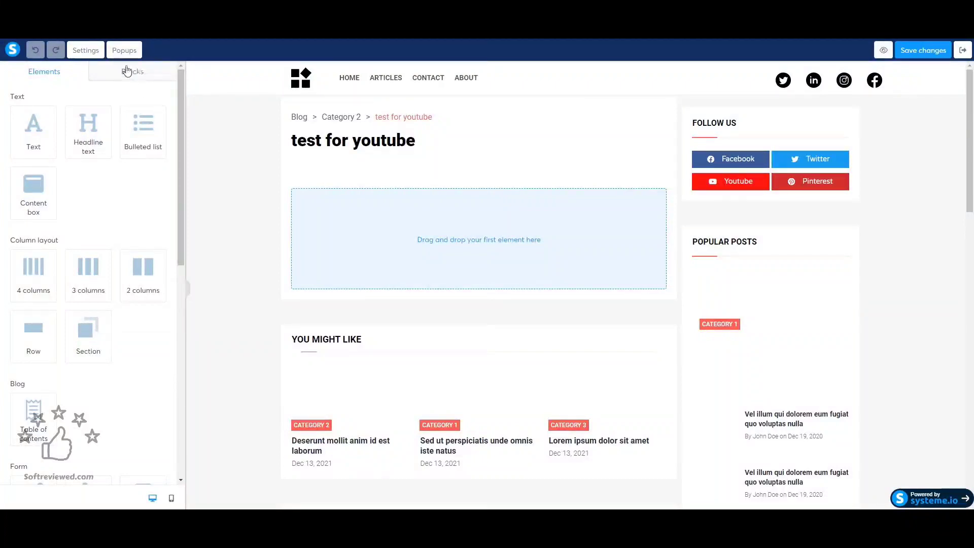
left_click(928, 50)
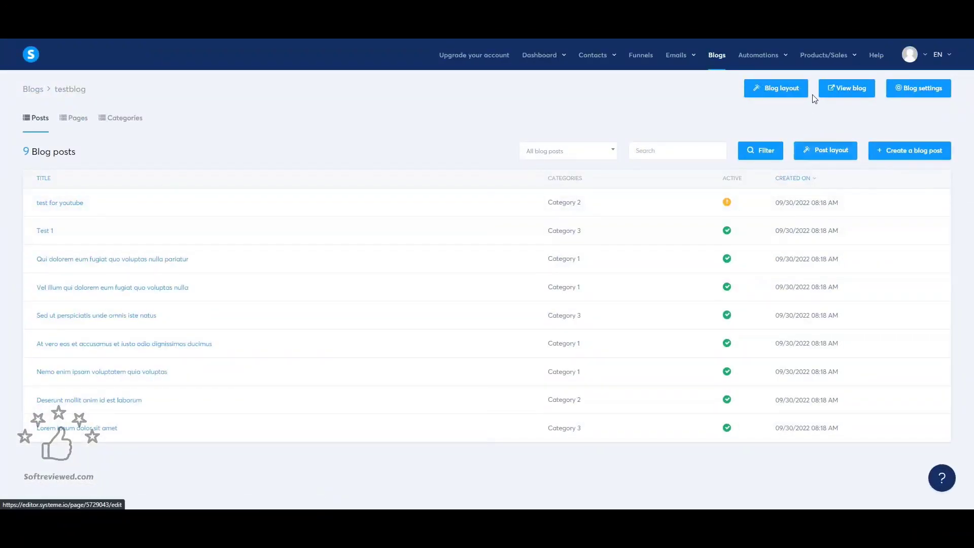
View the live testblog site and look through its home page sections
left_click(835, 91)
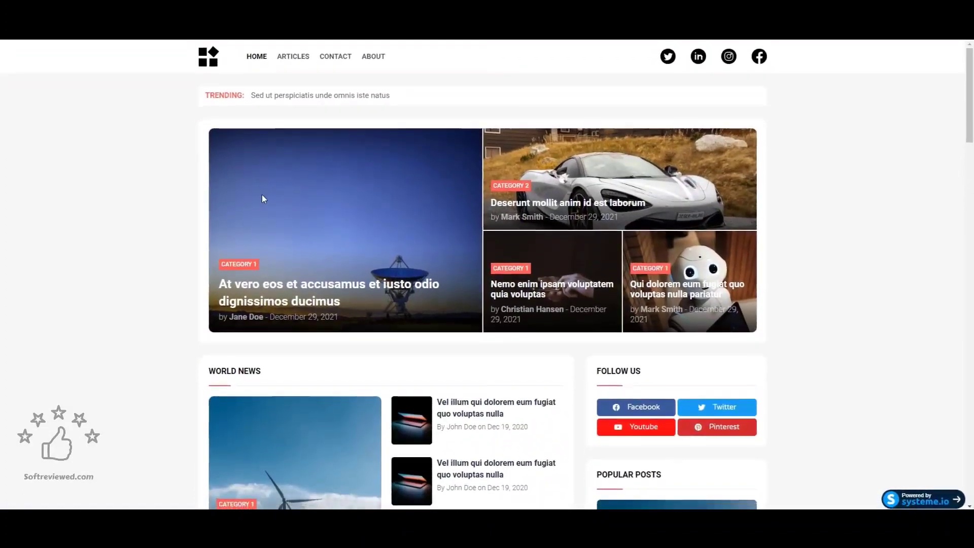
scroll(262, 193, "down", 4)
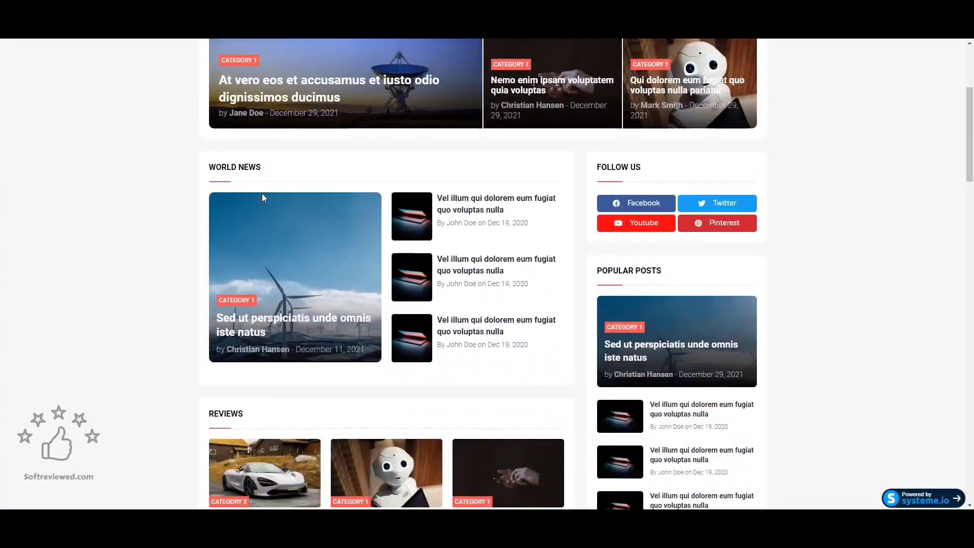
scroll(262, 195, "down", 12)
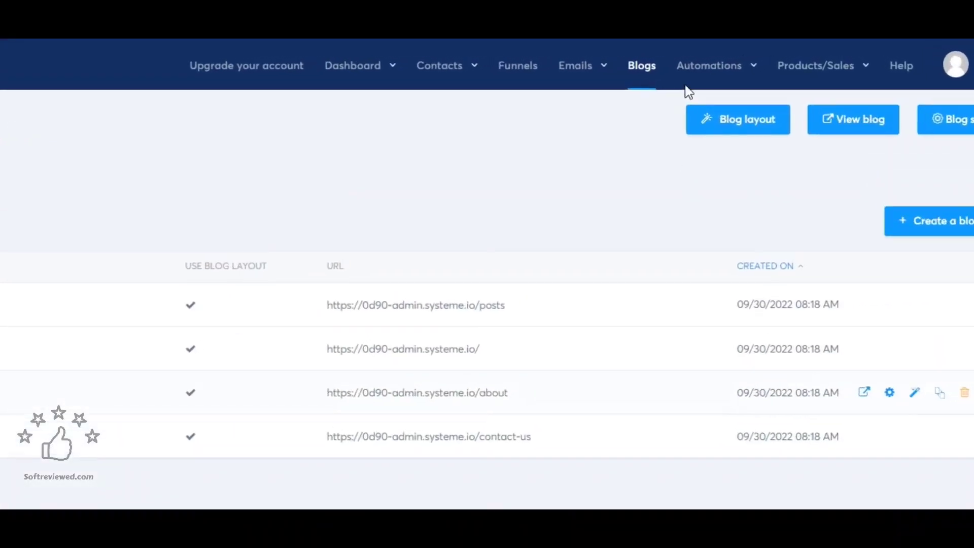
Try to add a new automation rule, and open the existing page-visited rule for the youtube squeeze page
mouse_move(711, 88)
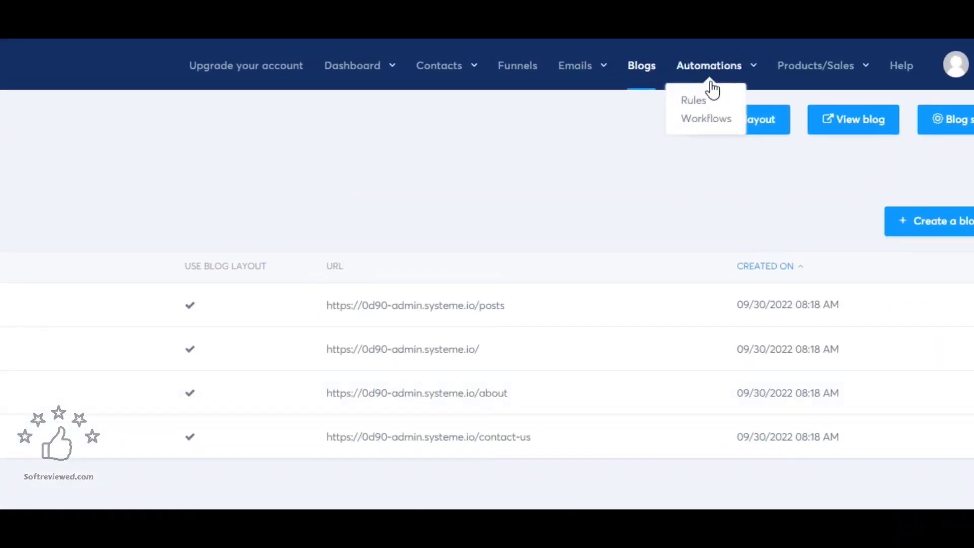
left_click(695, 100)
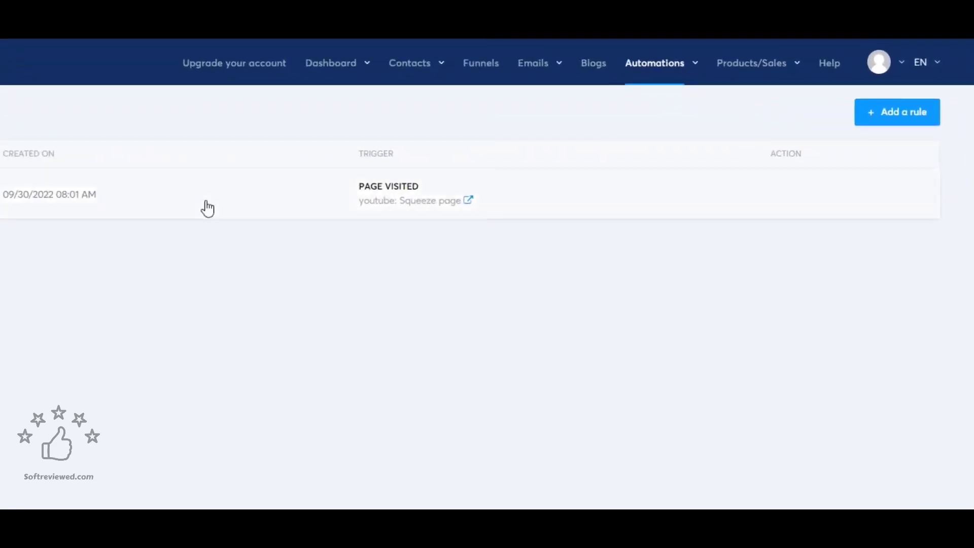
left_click(877, 115)
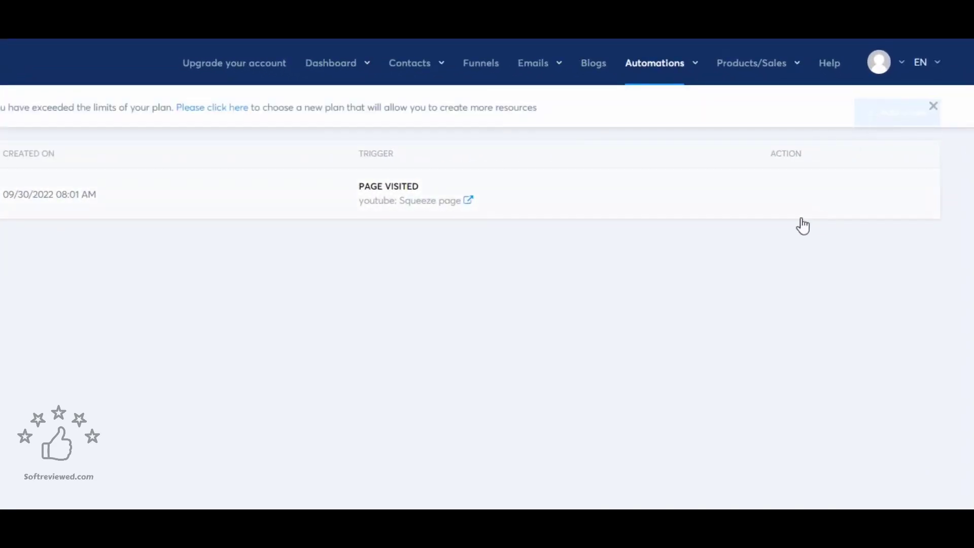
left_click(688, 205)
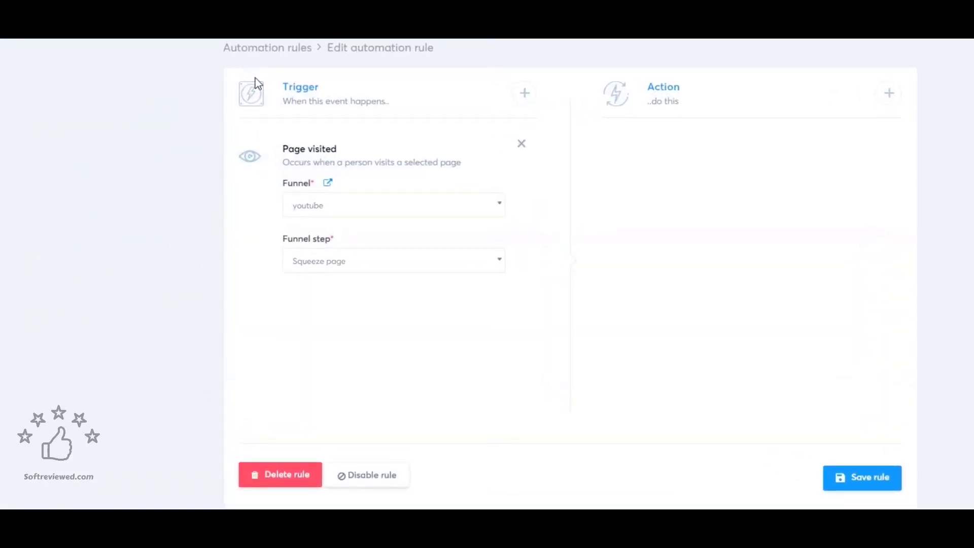
Add an "Add a tag" action with the tag "subscribed" to the page-visited rule and save the rule
left_click(889, 94)
left_click(550, 252)
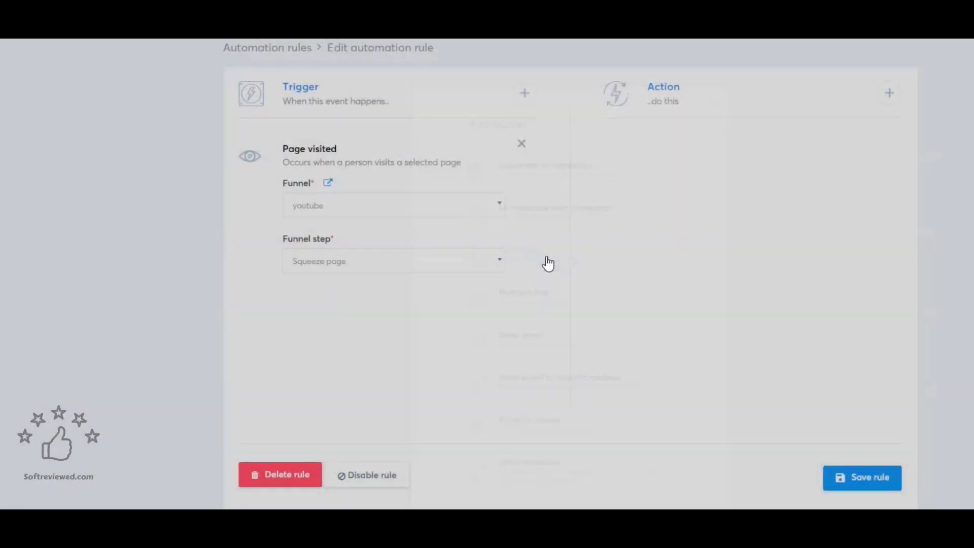
left_click(715, 208)
left_click(709, 254)
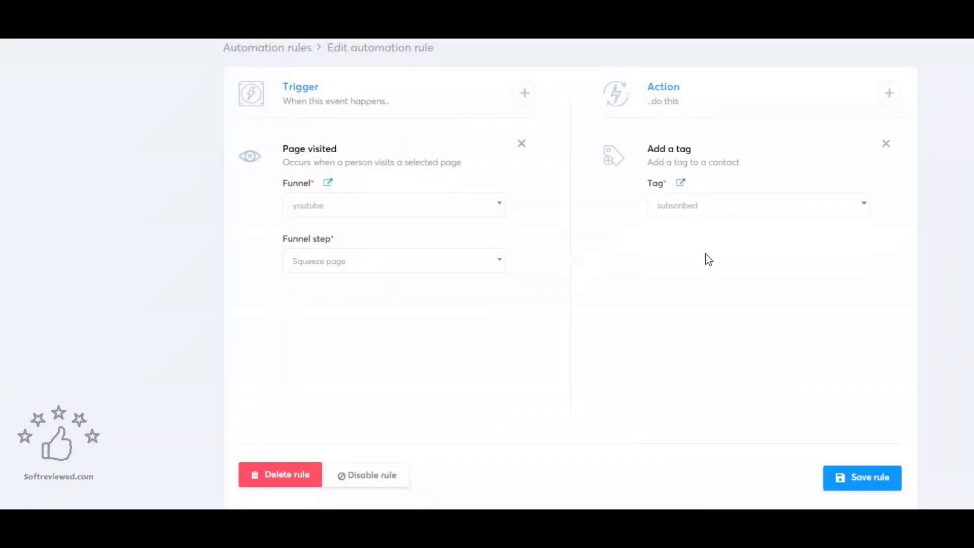
left_click(870, 483)
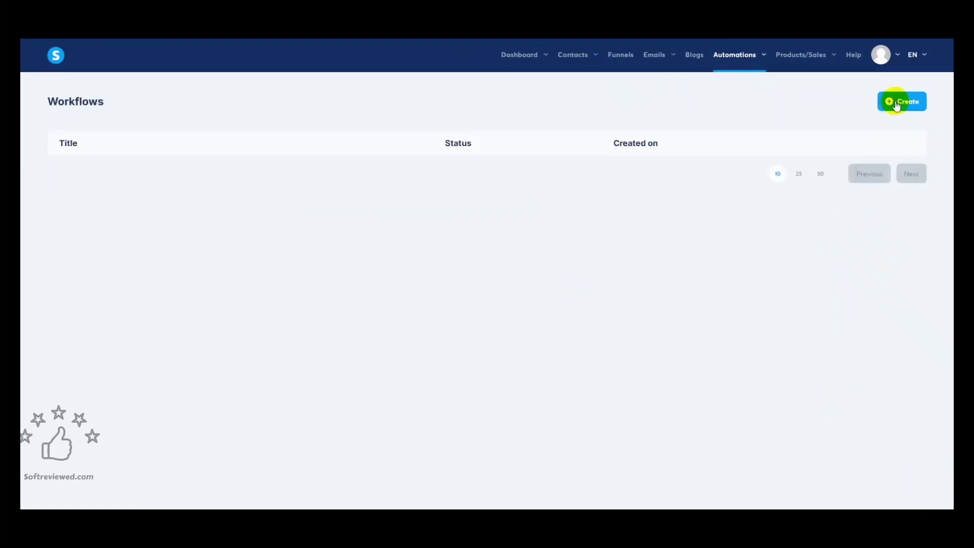
Create a new automation workflow named "Youtbe workflow" and open it for editing
left_click(892, 101)
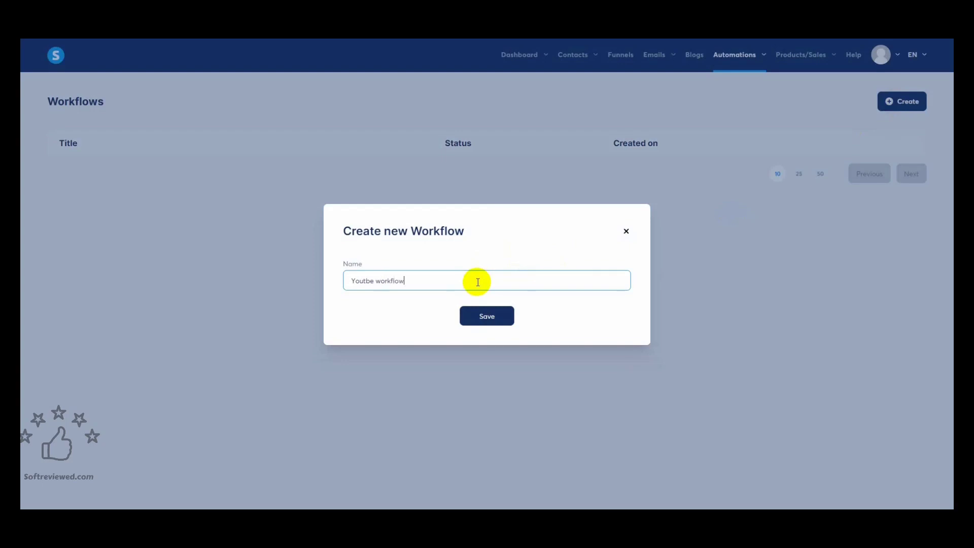
left_click(490, 315)
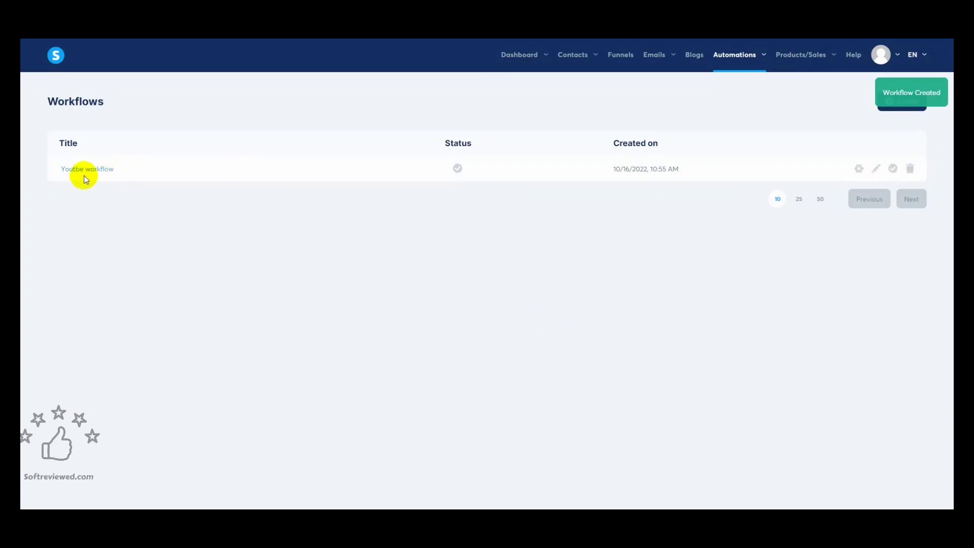
left_click(86, 172)
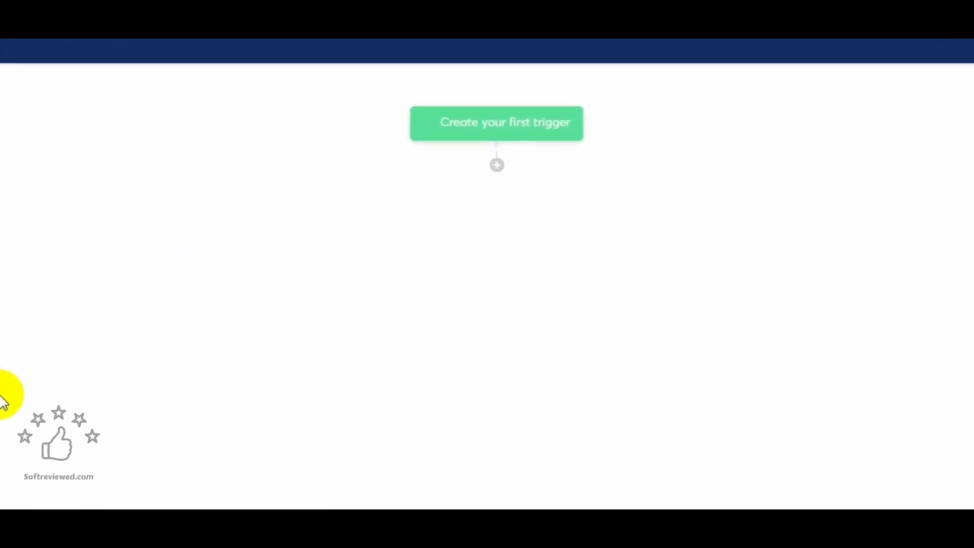
Create the workflow's first trigger as "Funnel form subscribed" for the first Squeeze page listed
left_click(500, 136)
left_click(428, 270)
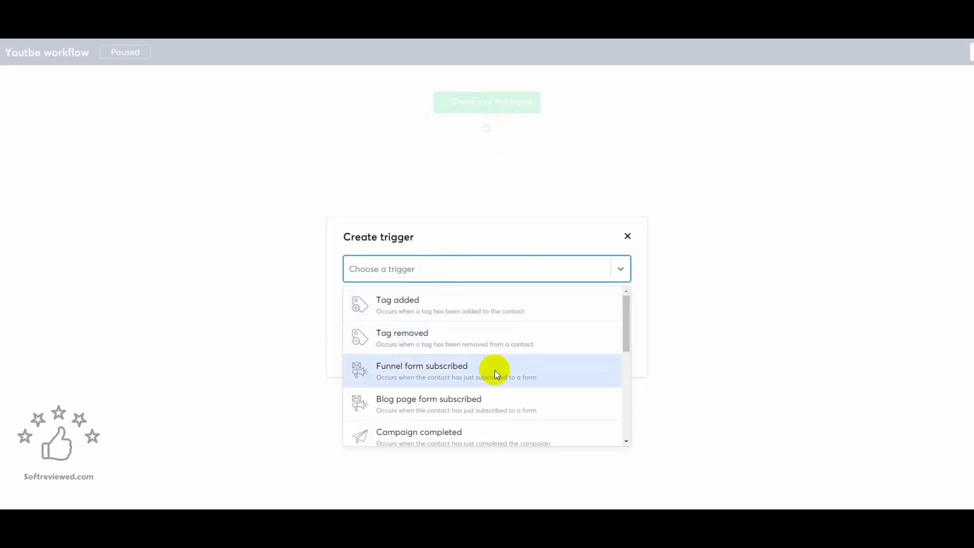
scroll(432, 307, "down", 2)
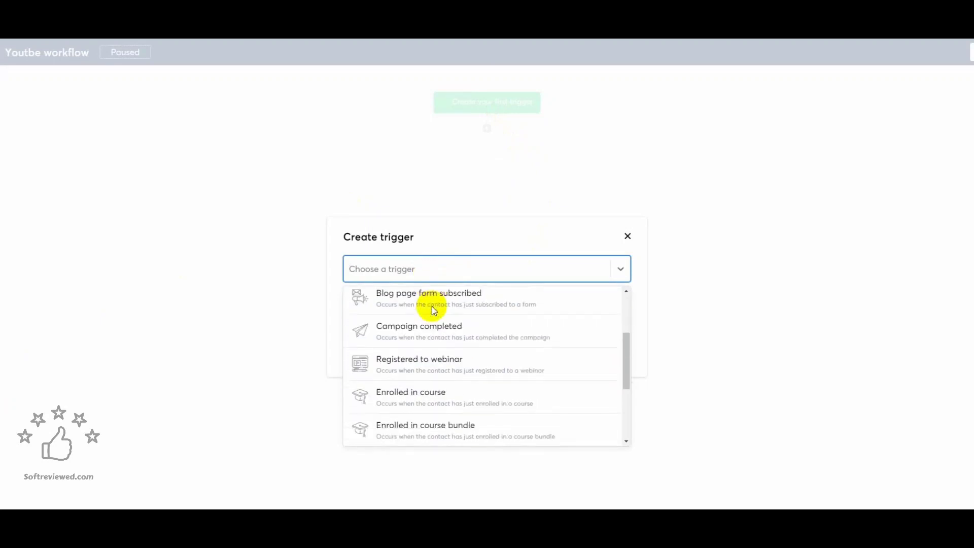
scroll(492, 316, "down", 4)
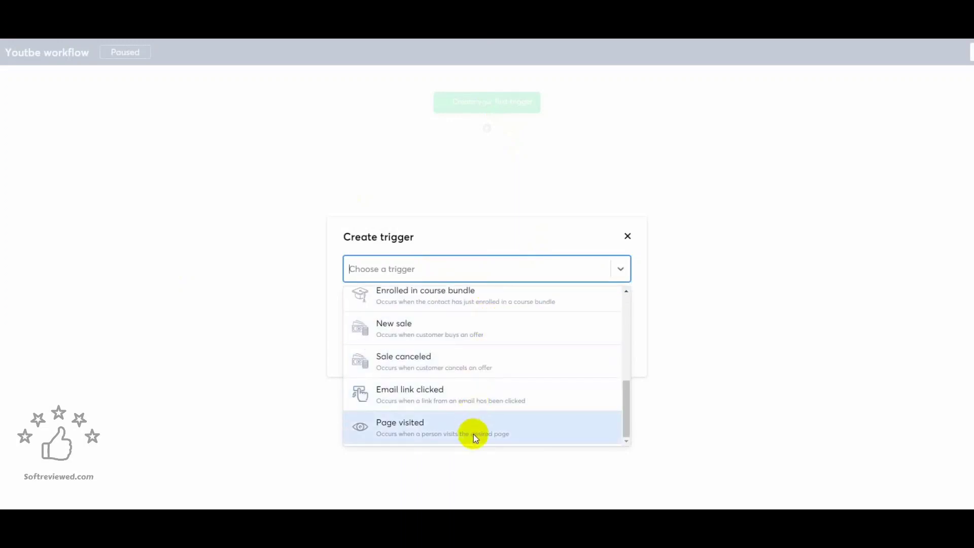
scroll(473, 434, "up", 5)
scroll(474, 435, "down", 2)
scroll(467, 371, "up", 4)
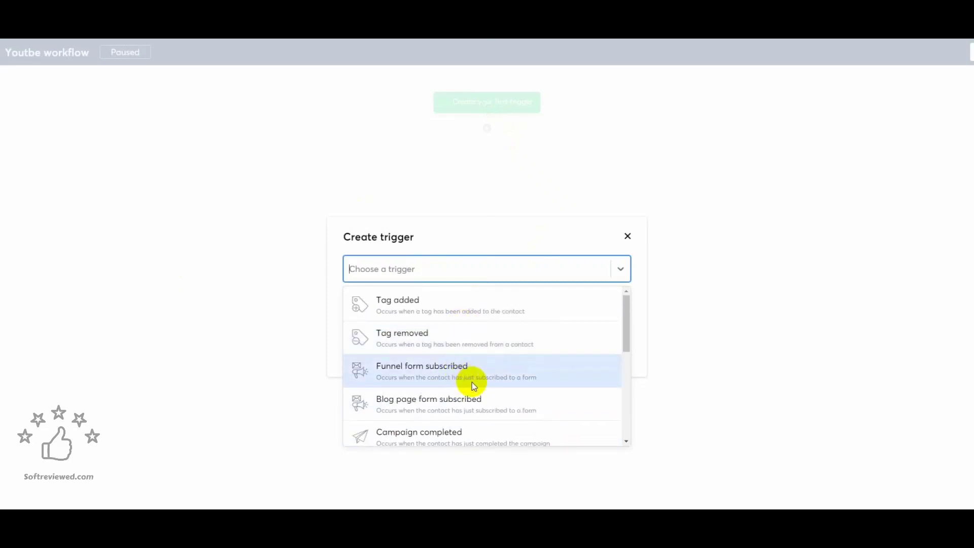
left_click(473, 384)
left_click(462, 315)
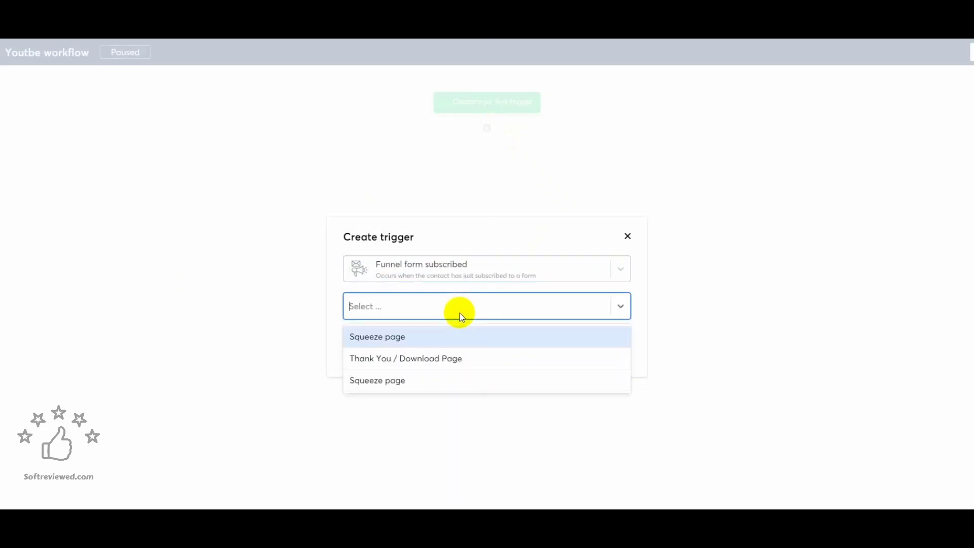
left_click(428, 339)
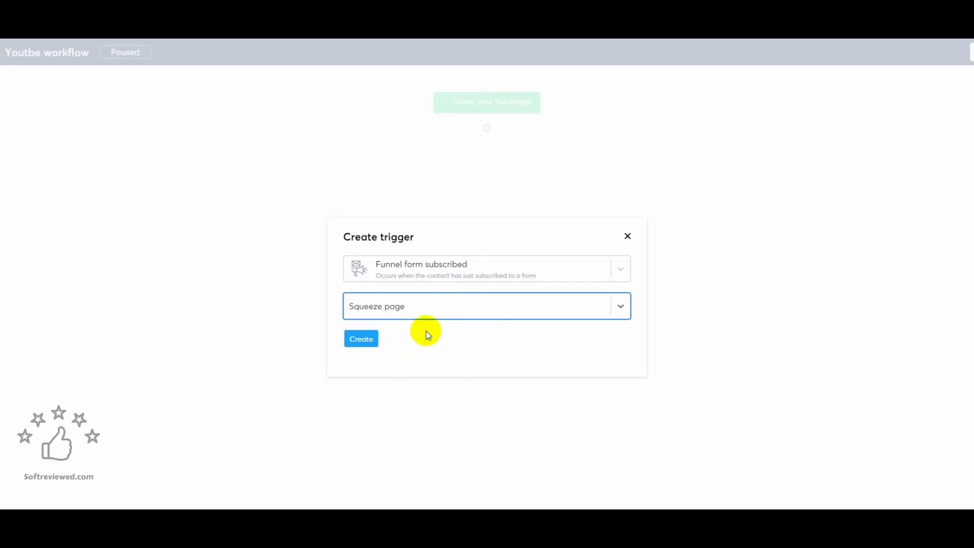
left_click(362, 343)
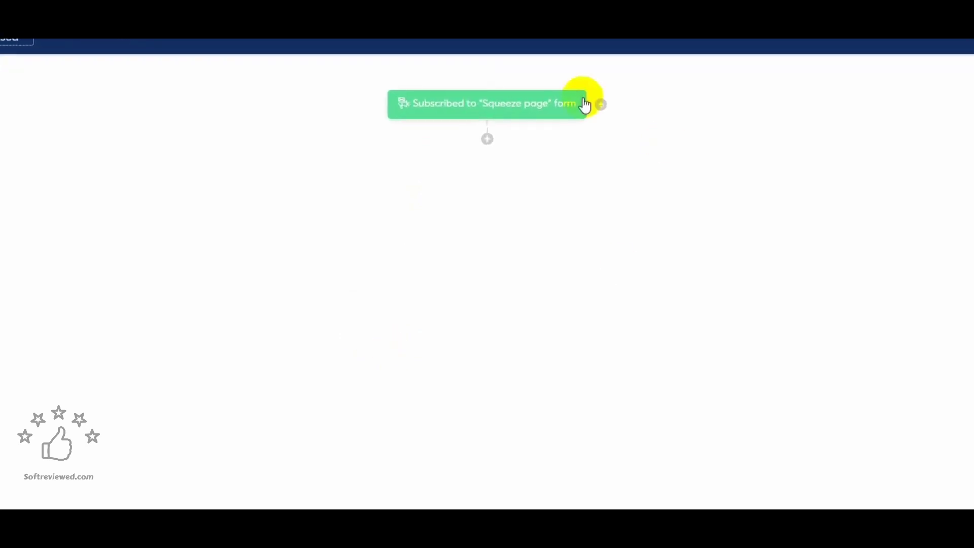
Add a delay of 1 day below the form subscription trigger
left_click(492, 146)
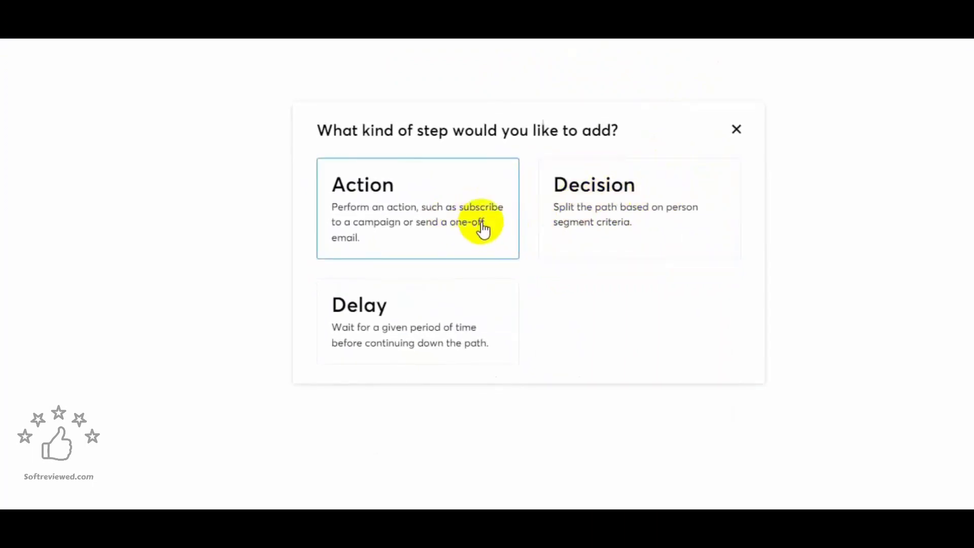
left_click(382, 323)
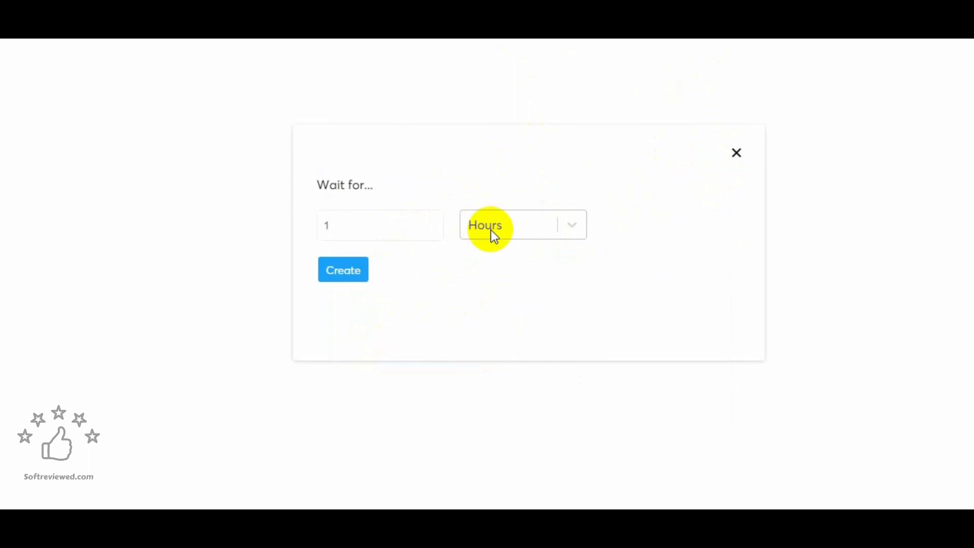
left_click(491, 230)
left_click(512, 278)
left_click(343, 277)
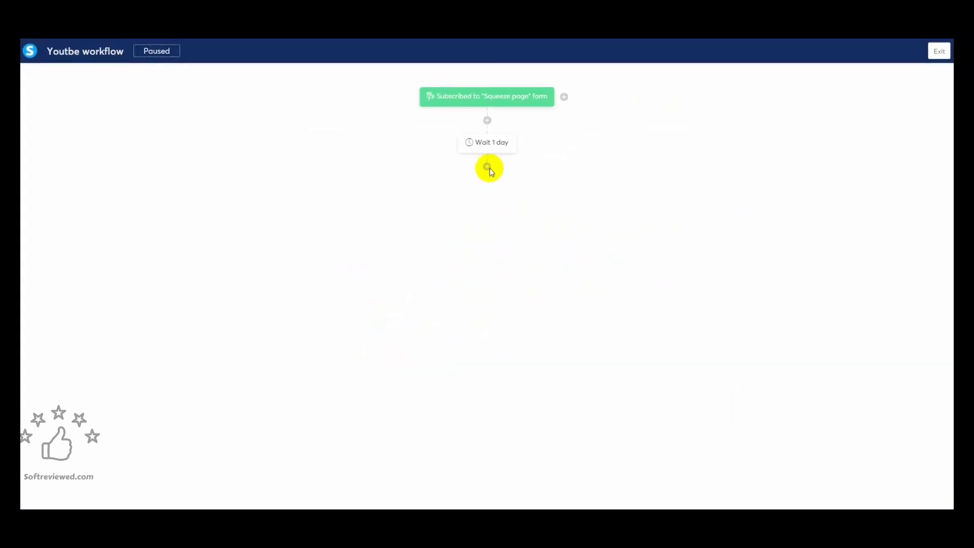
Add an "Apply a tag" action with the tag "subscribed" after the 1-day delay
left_click(487, 167)
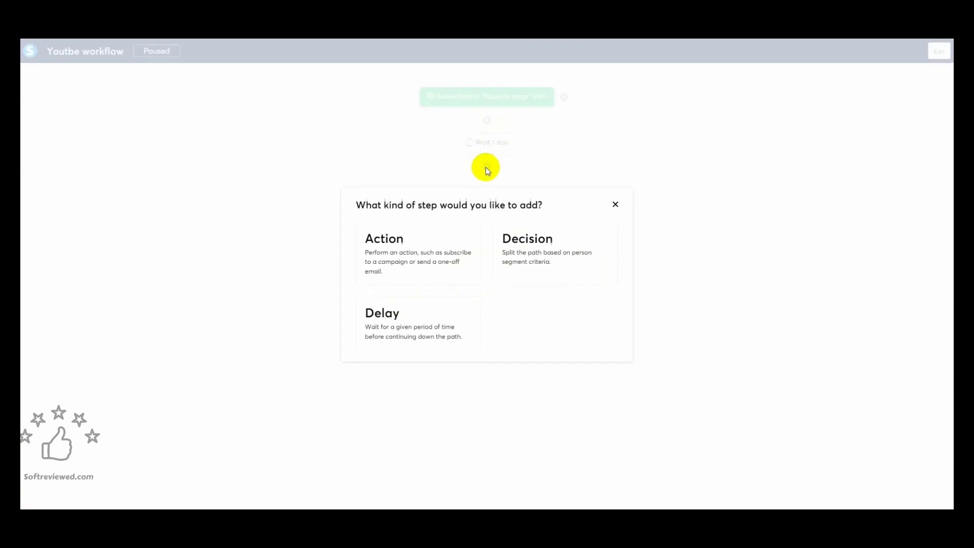
left_click(438, 254)
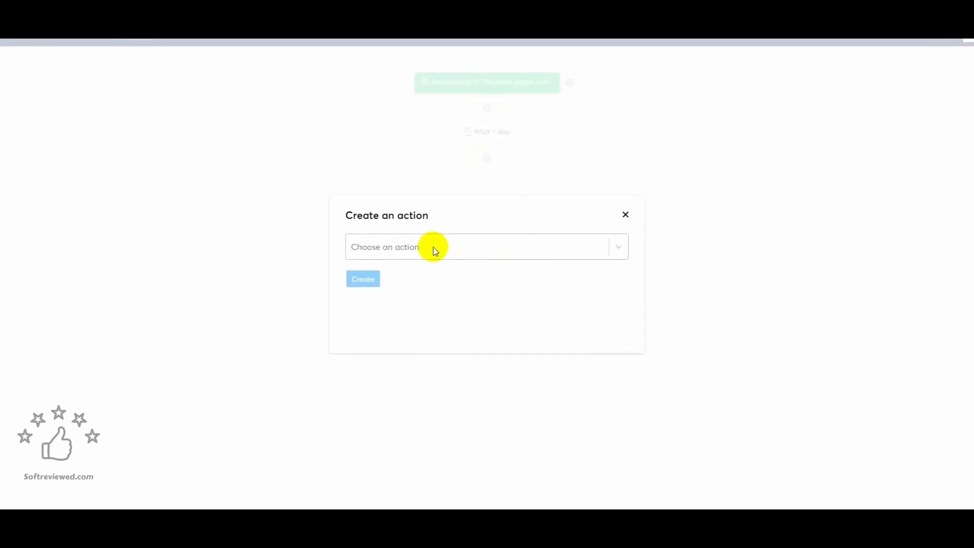
left_click(437, 249)
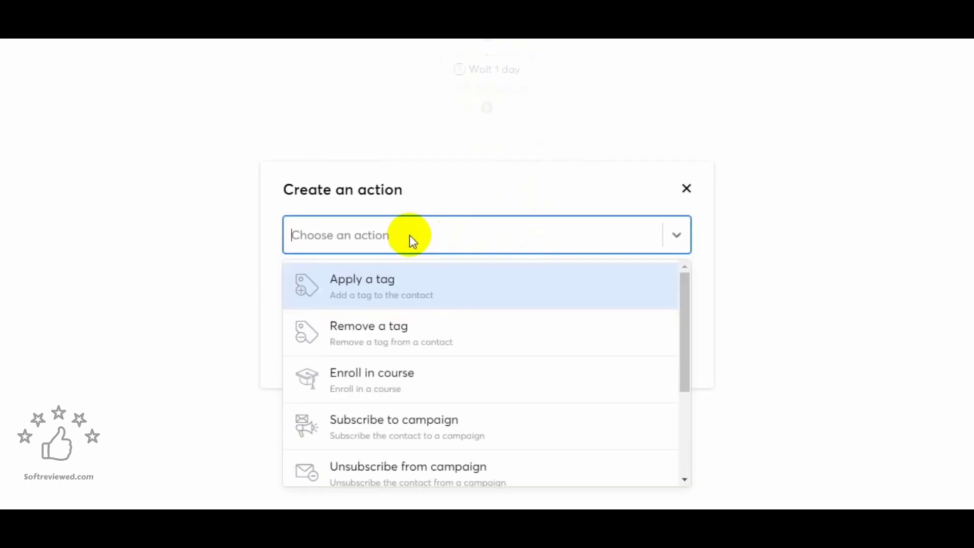
left_click(398, 281)
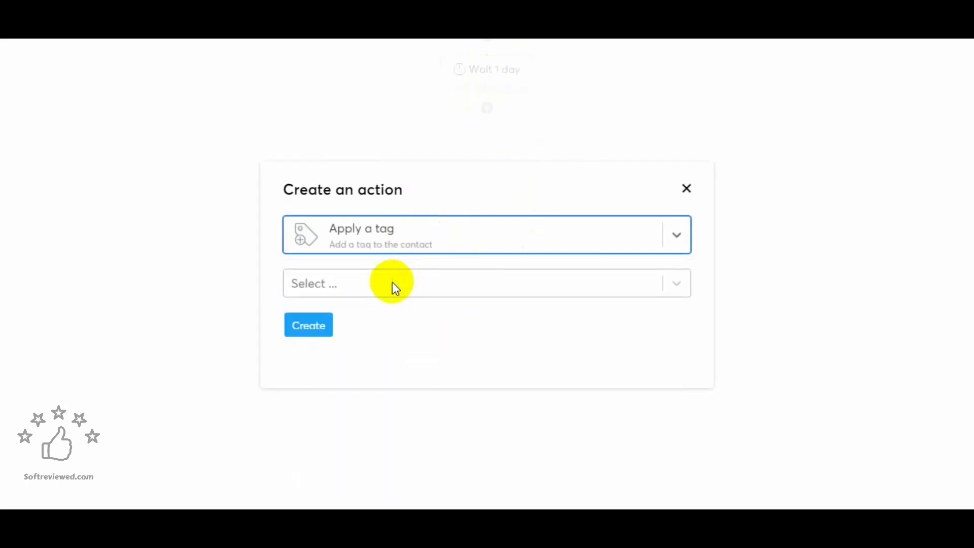
left_click(351, 293)
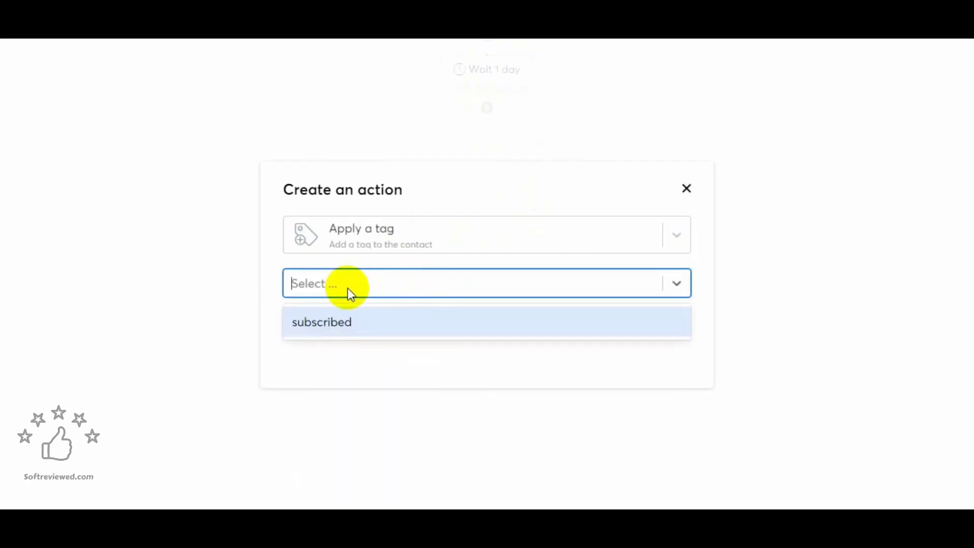
left_click(363, 327)
left_click(318, 325)
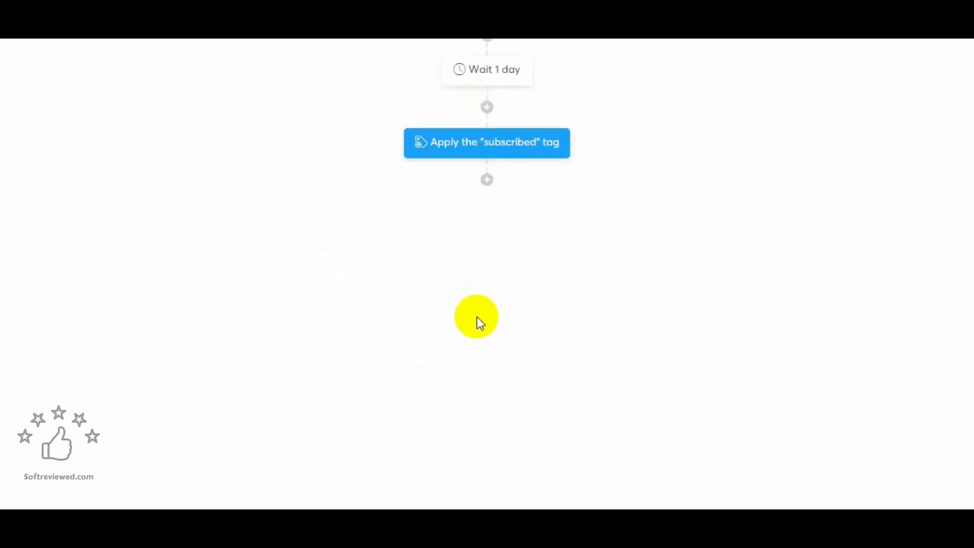
Start a decision step after the "subscribed" tag action, with the condition that the contact is tagged with "subscribed"
mouse_move(508, 159)
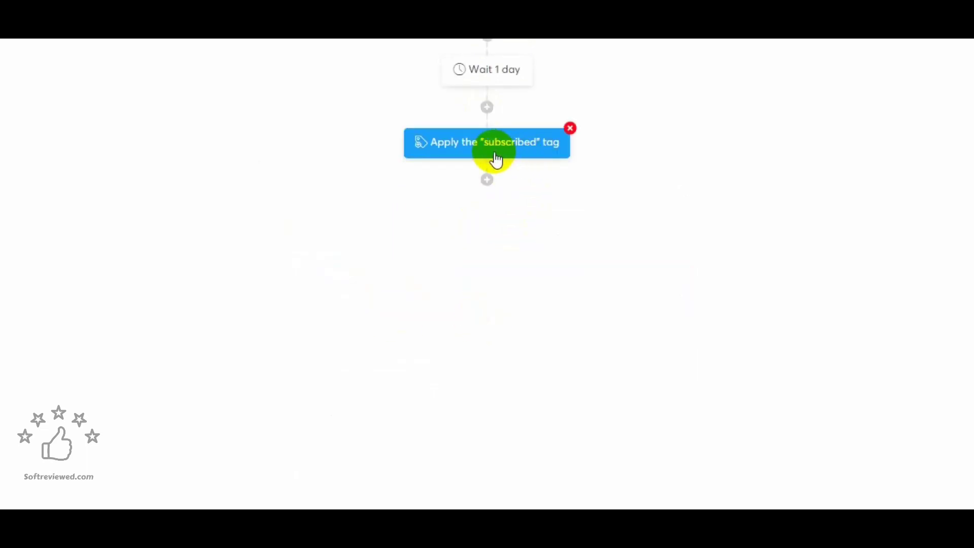
left_click(489, 181)
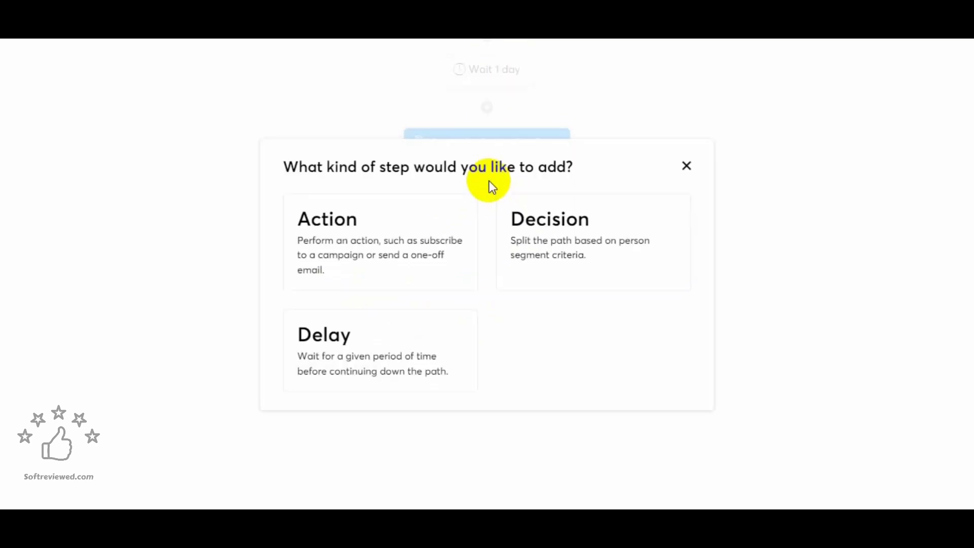
left_click(554, 258)
left_click(281, 185)
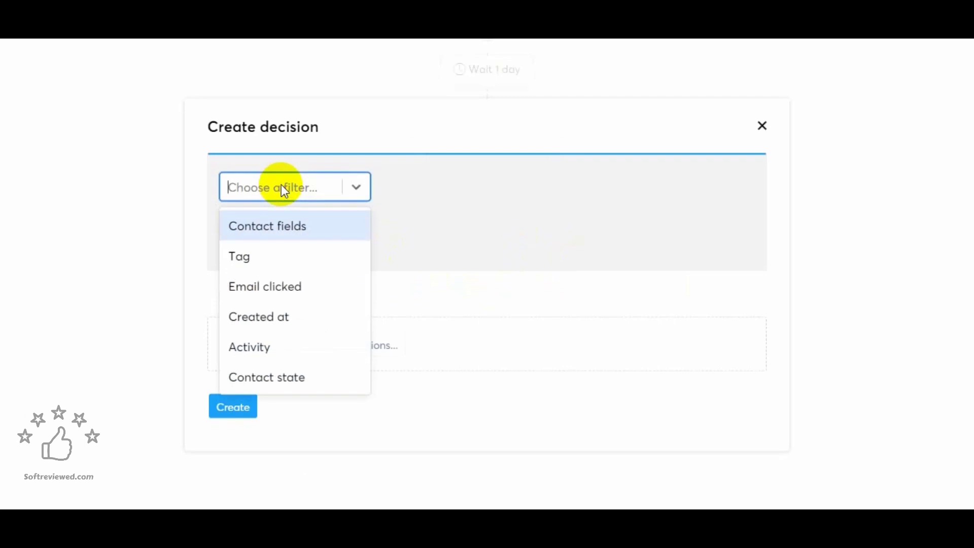
left_click(261, 256)
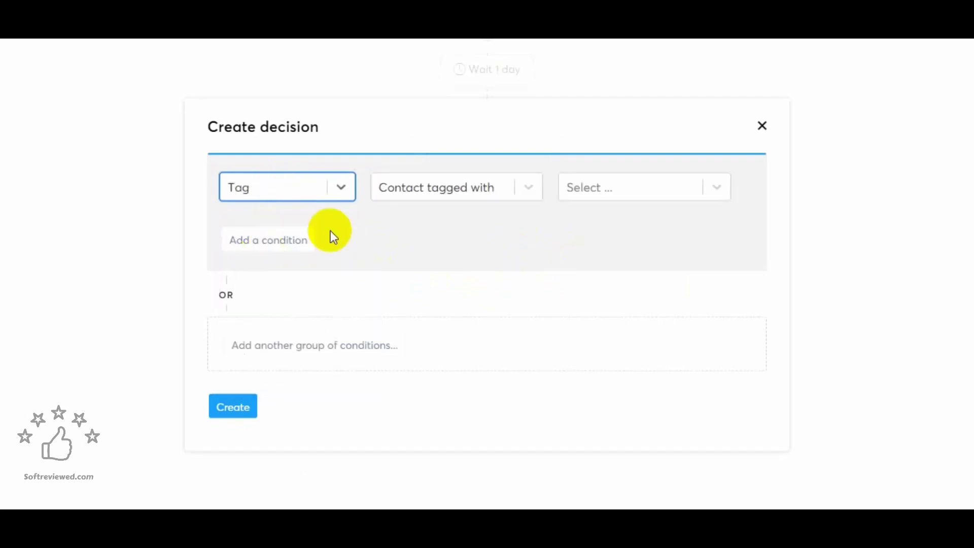
left_click(461, 192)
left_click(603, 191)
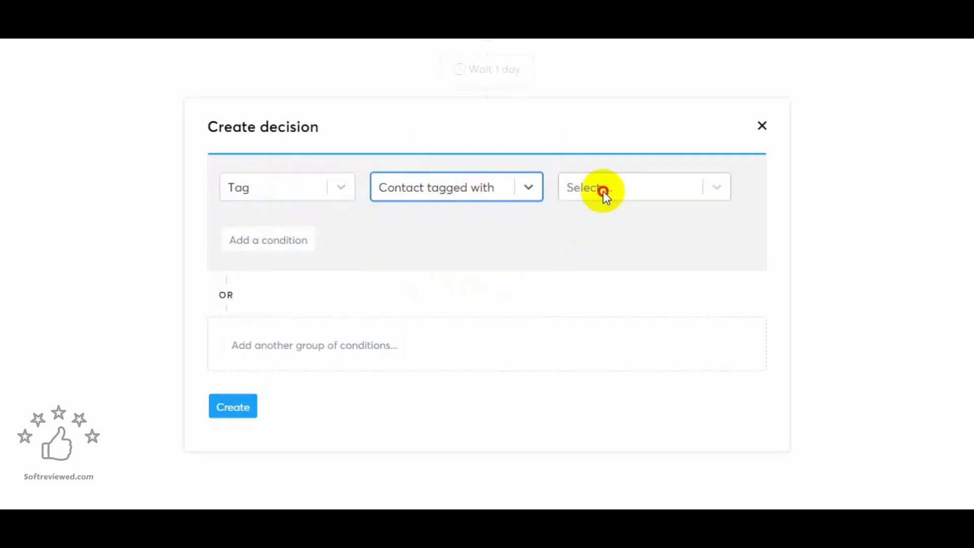
left_click(615, 217)
Add a second AND condition that the contact is not tagged with "subscribed", and create the decision
left_click(287, 241)
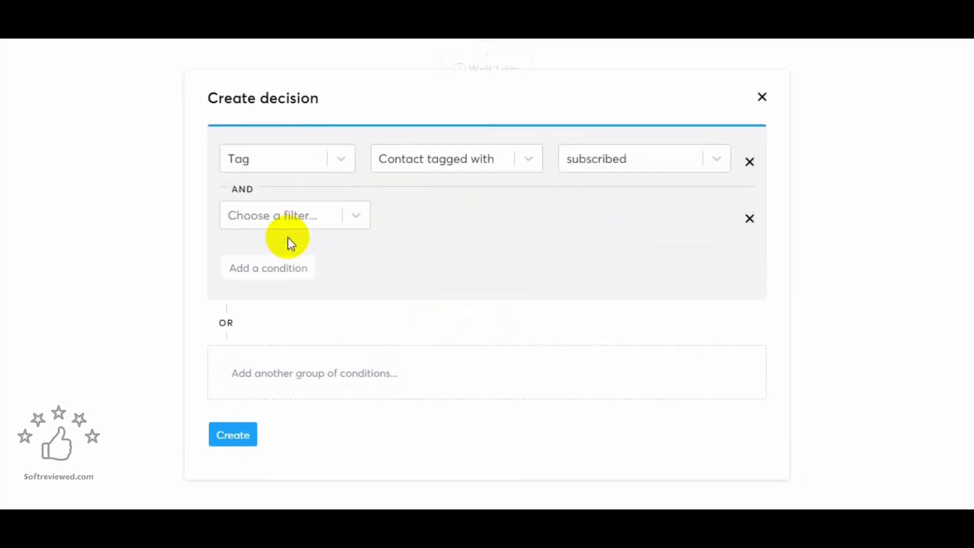
left_click(287, 221)
left_click(288, 273)
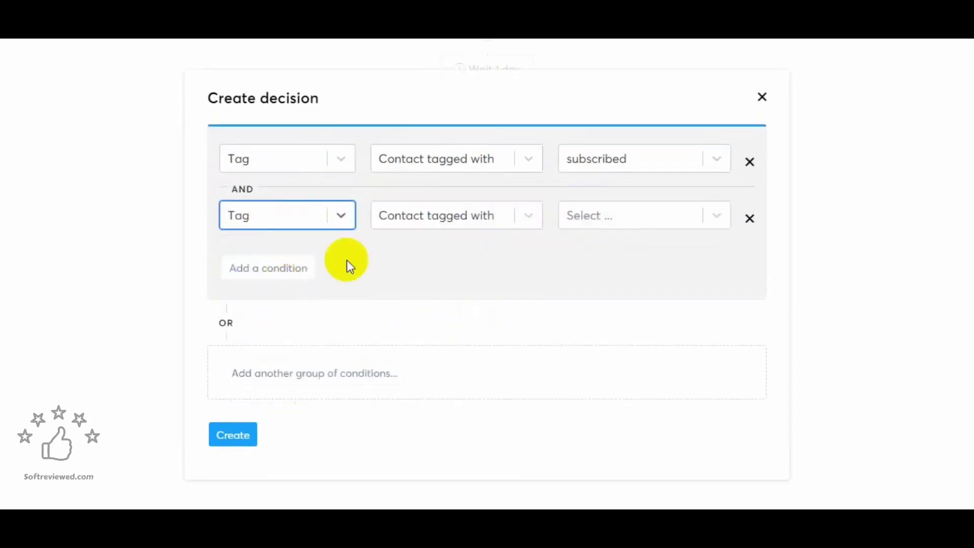
left_click(440, 218)
left_click(459, 283)
left_click(610, 222)
left_click(604, 255)
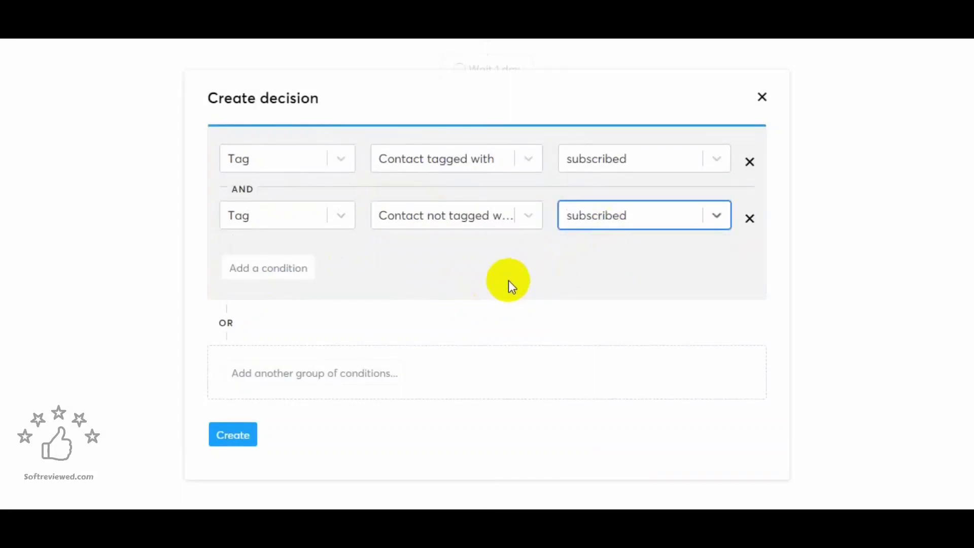
left_click(233, 435)
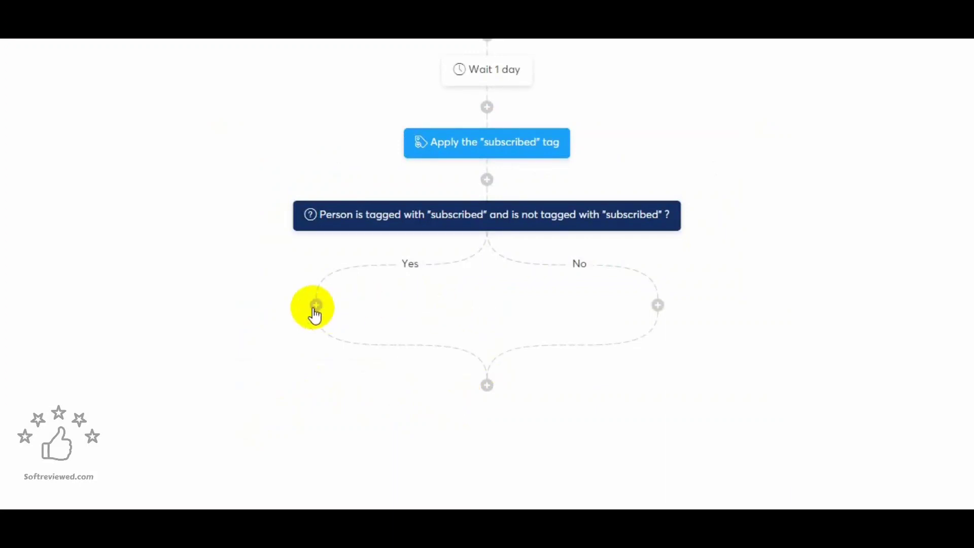
Add an "Unsubscribe from campaign" action for the "youtube test" campaign on the decision's Yes branch
left_click(319, 307)
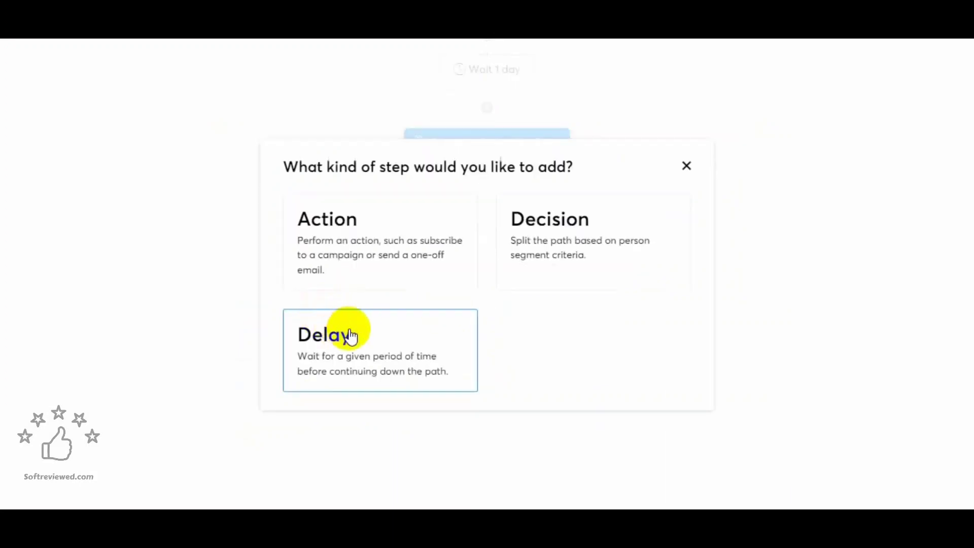
left_click(383, 275)
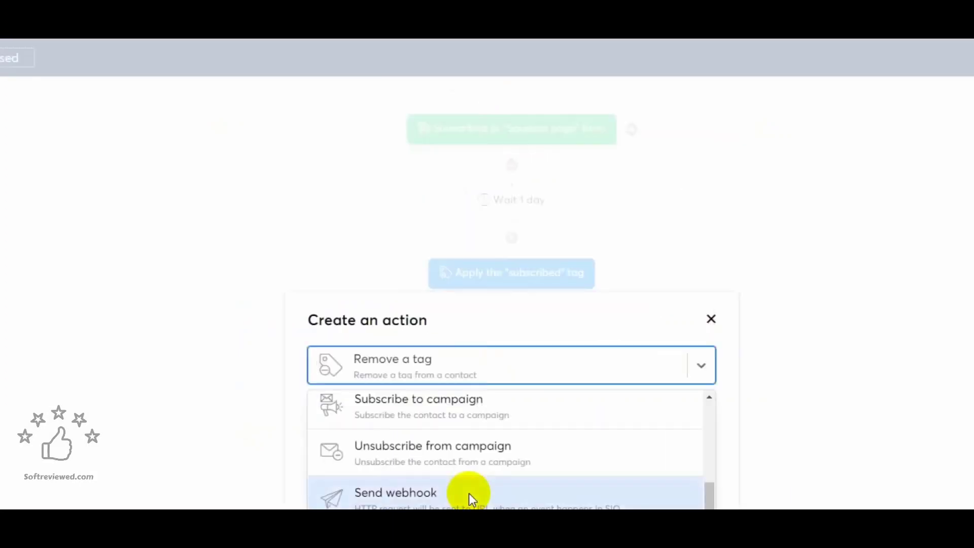
left_click(443, 456)
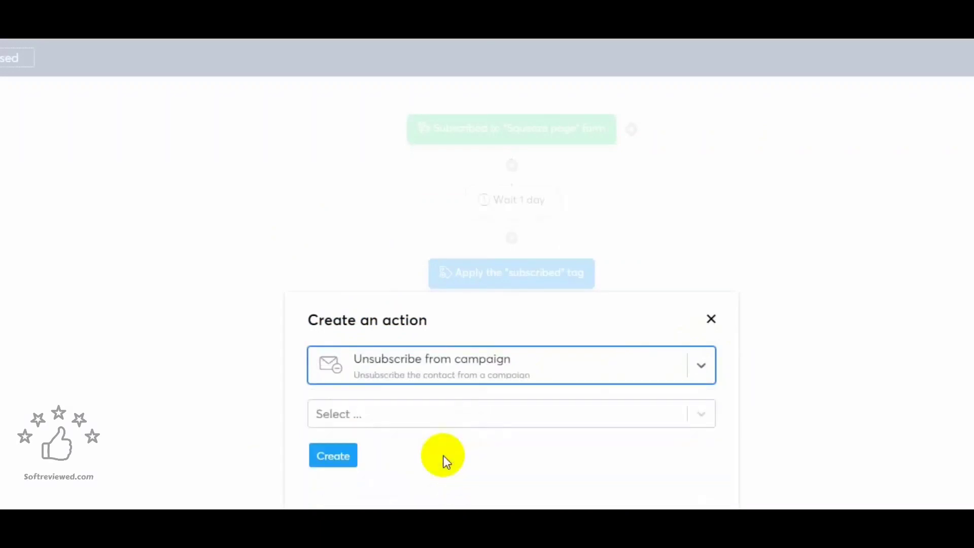
left_click(382, 418)
left_click(379, 451)
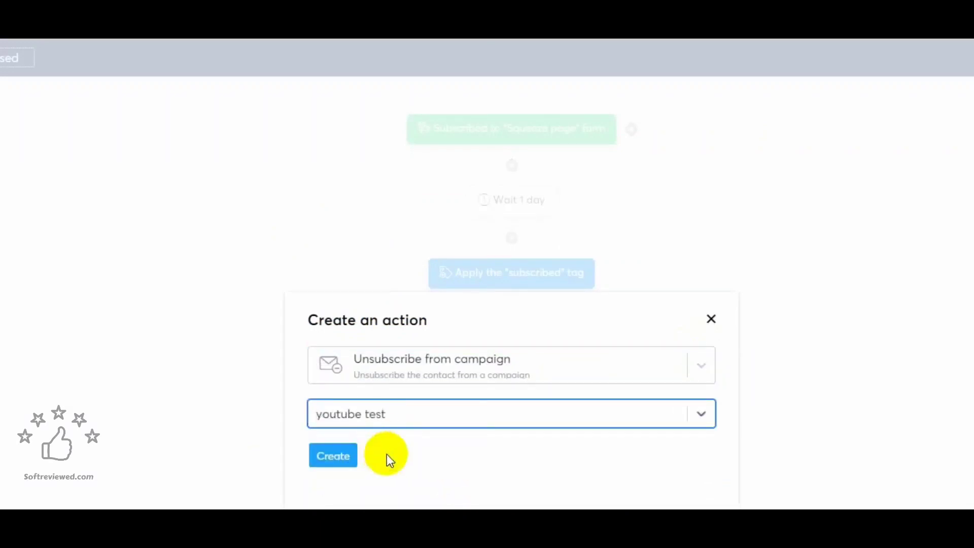
left_click(345, 462)
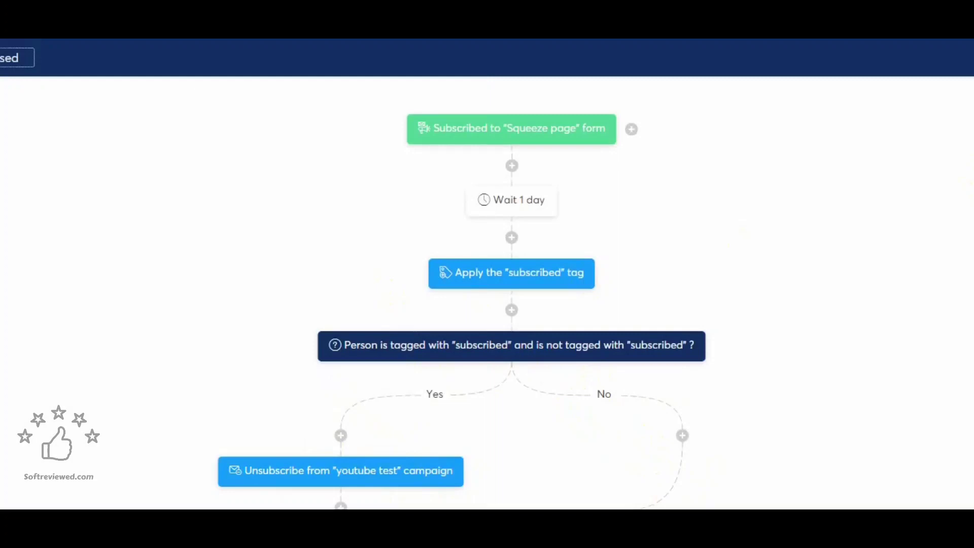
Leave the workflow editor and activate "Youtbe workflow" in the workflows list
left_click(936, 60)
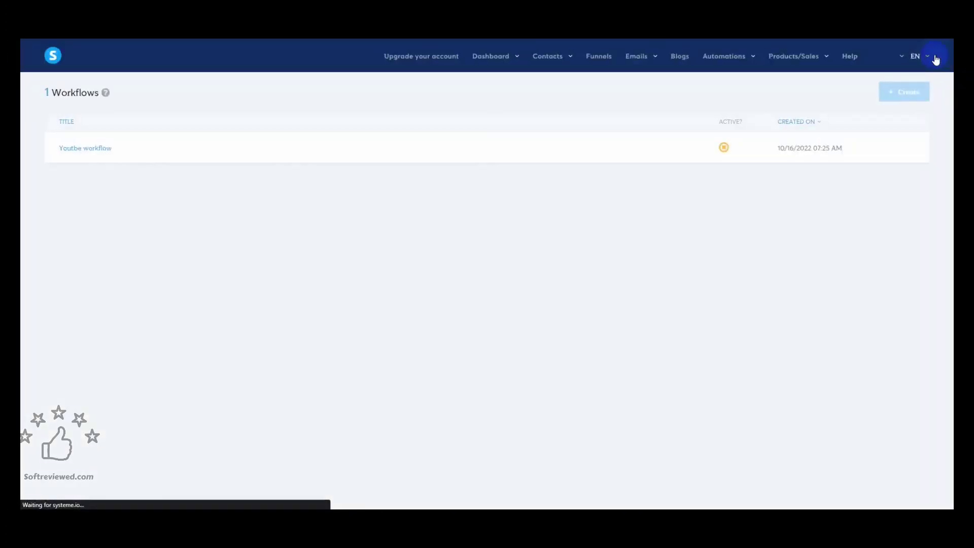
mouse_move(852, 151)
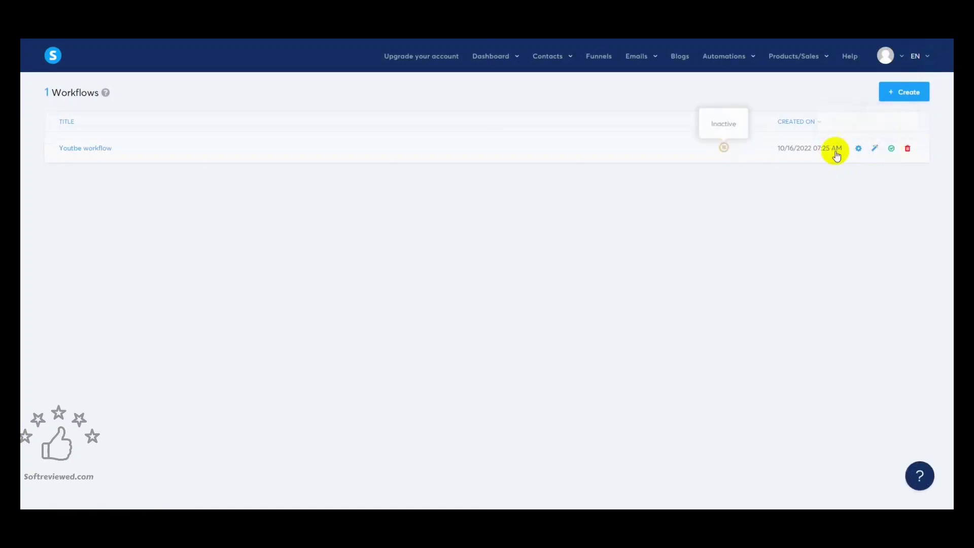
left_click(893, 150)
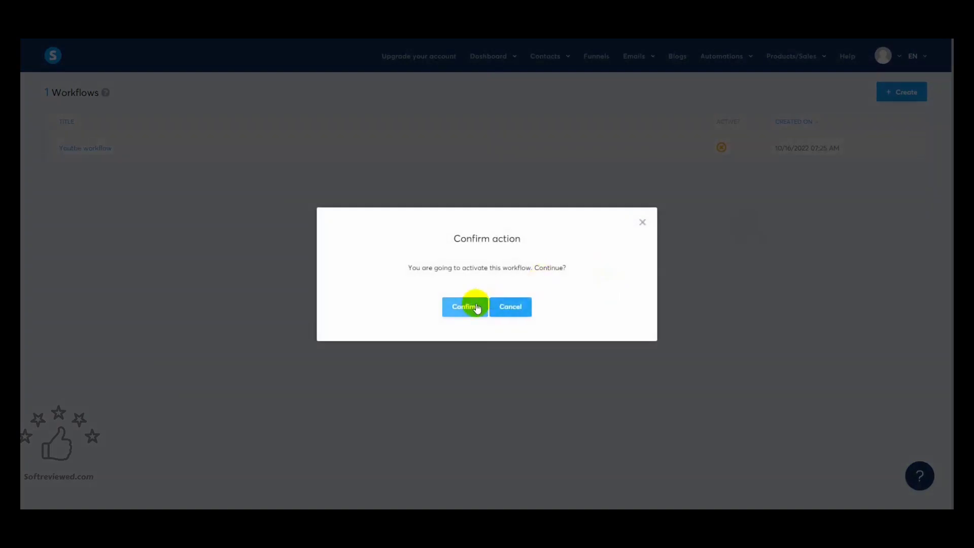
left_click(475, 306)
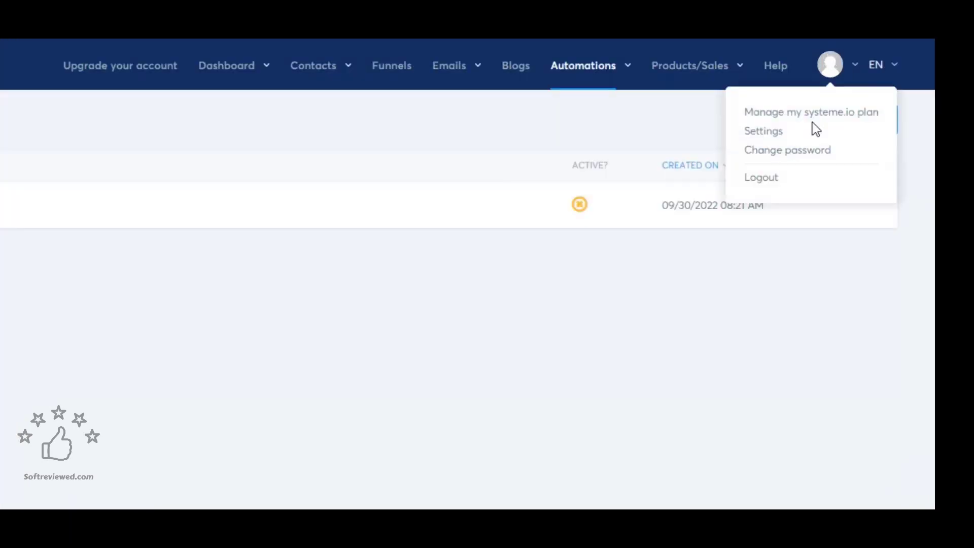
Go to the account's domain settings and look at the form for editing the systeme.io subdomain name, without changing it
left_click(771, 133)
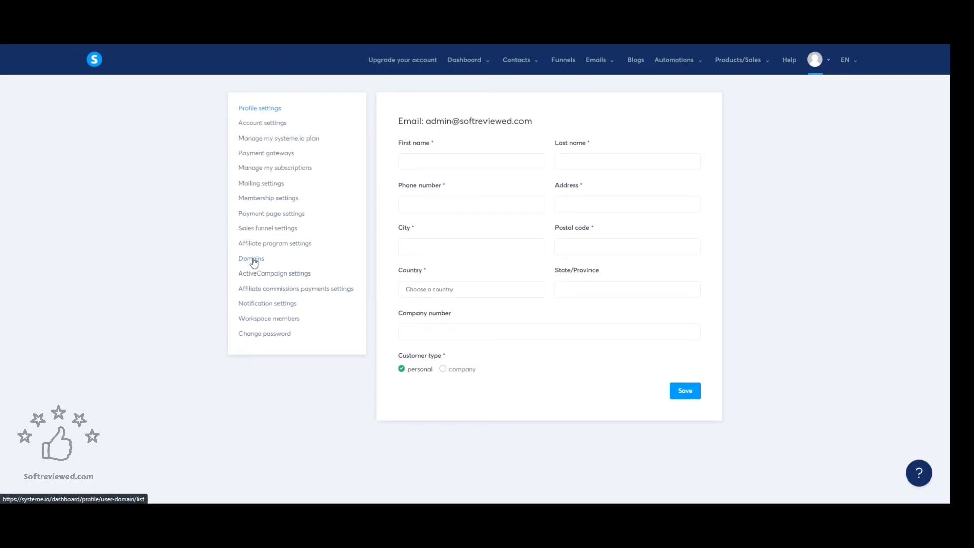
left_click(254, 260)
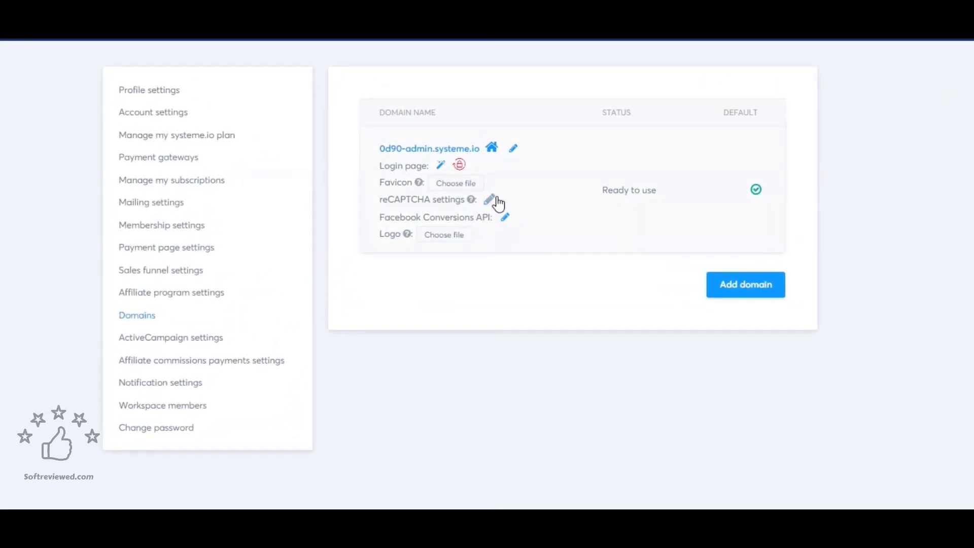
left_click(440, 166)
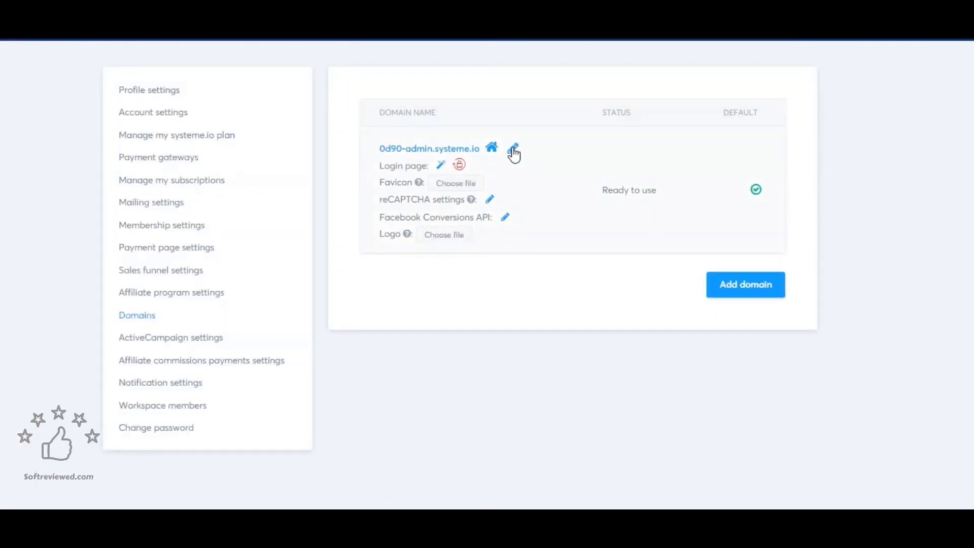
left_click(514, 148)
left_click(378, 200)
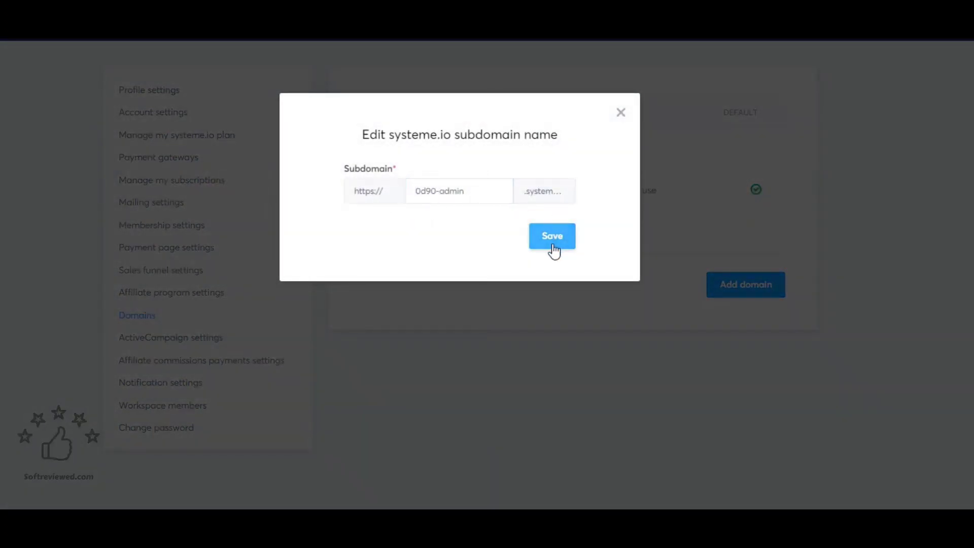
left_click(628, 112)
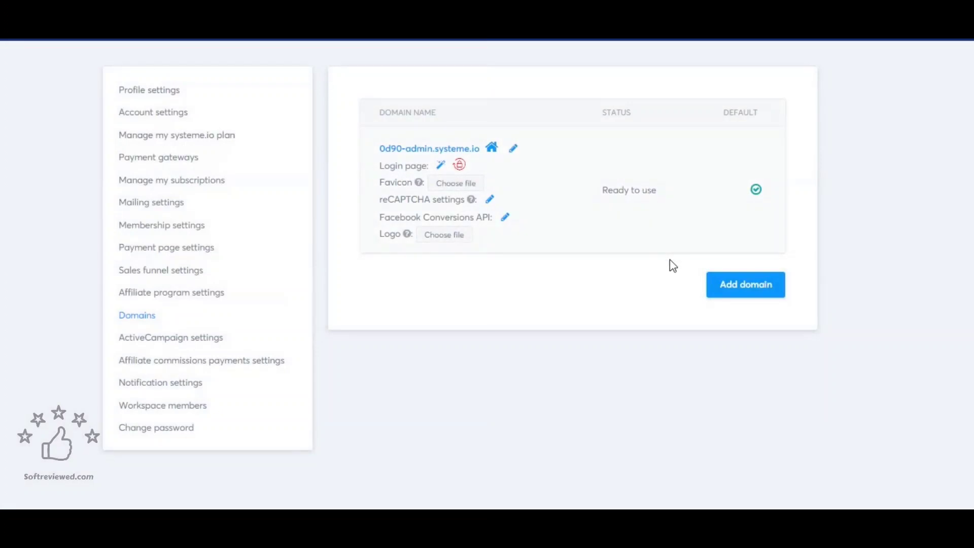
View the form for adding a custom domain and close it without entering a domain name
left_click(787, 294)
left_click(261, 193)
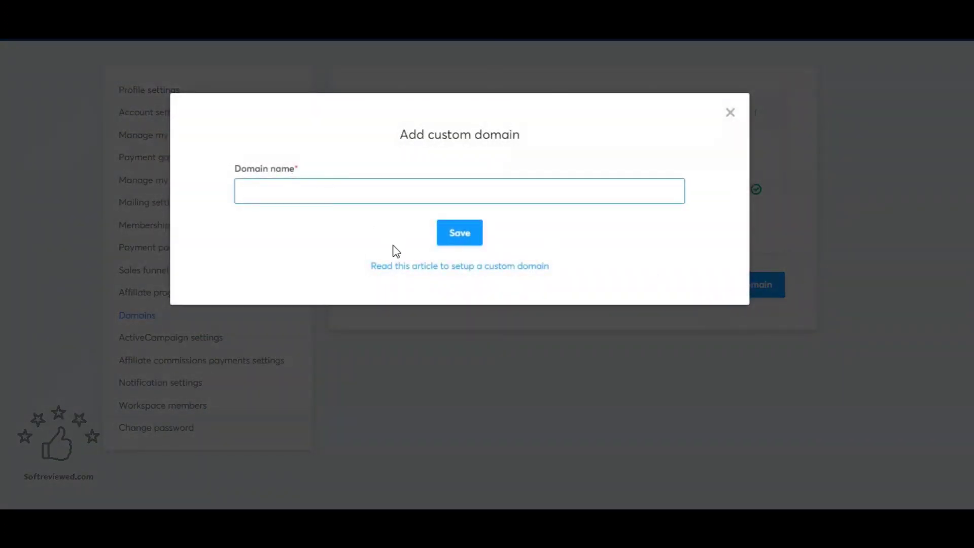
left_click(731, 112)
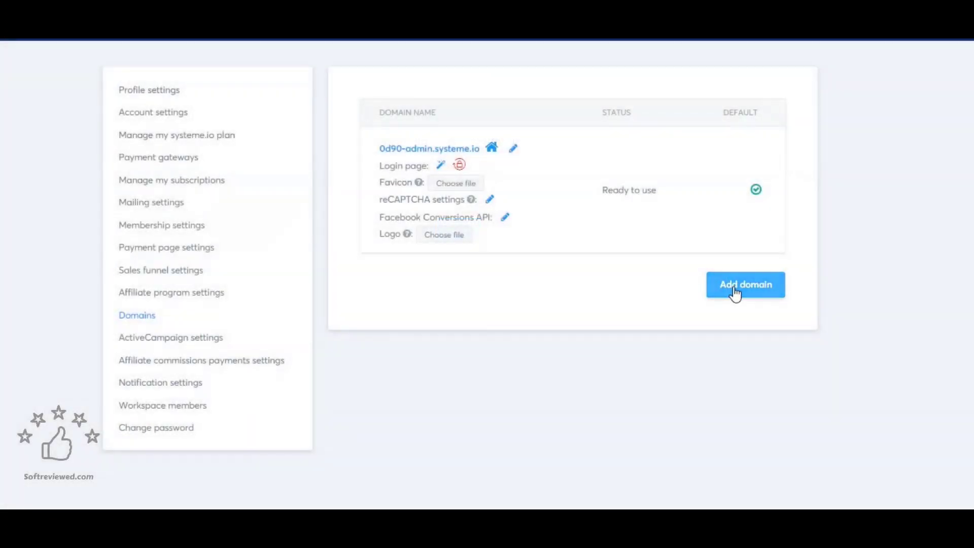
left_click(736, 290)
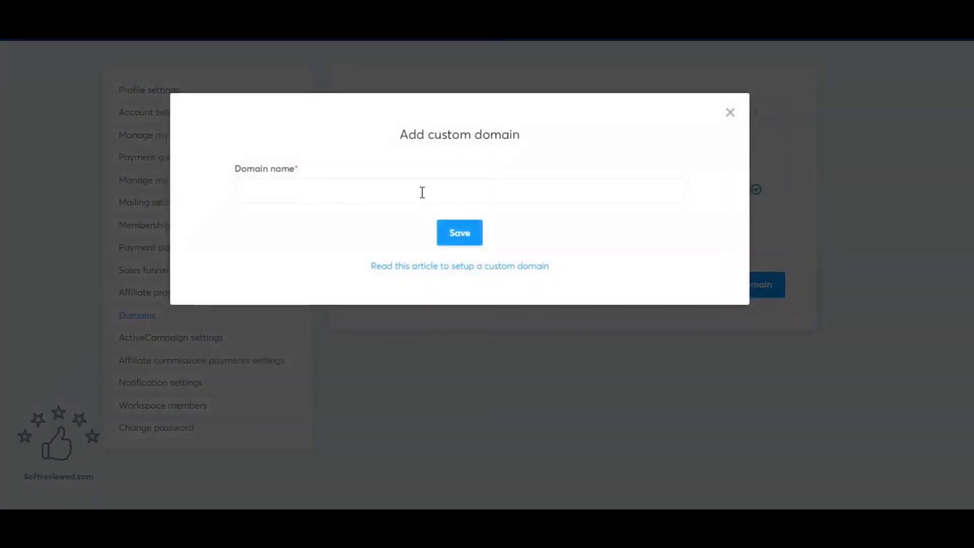
left_click(731, 113)
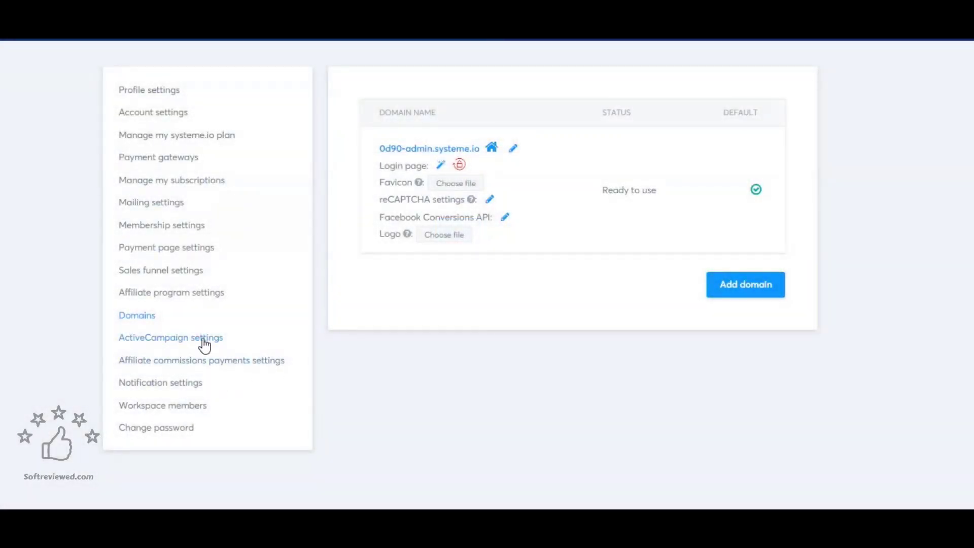
Review the ActiveCampaign settings and the form for inviting a new assistant under the workspace members
left_click(202, 339)
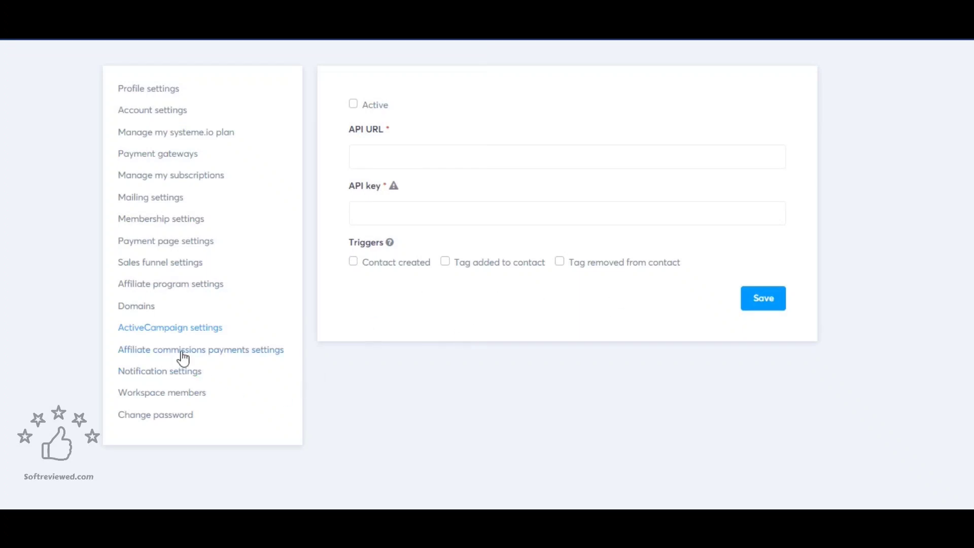
left_click(168, 394)
left_click(741, 122)
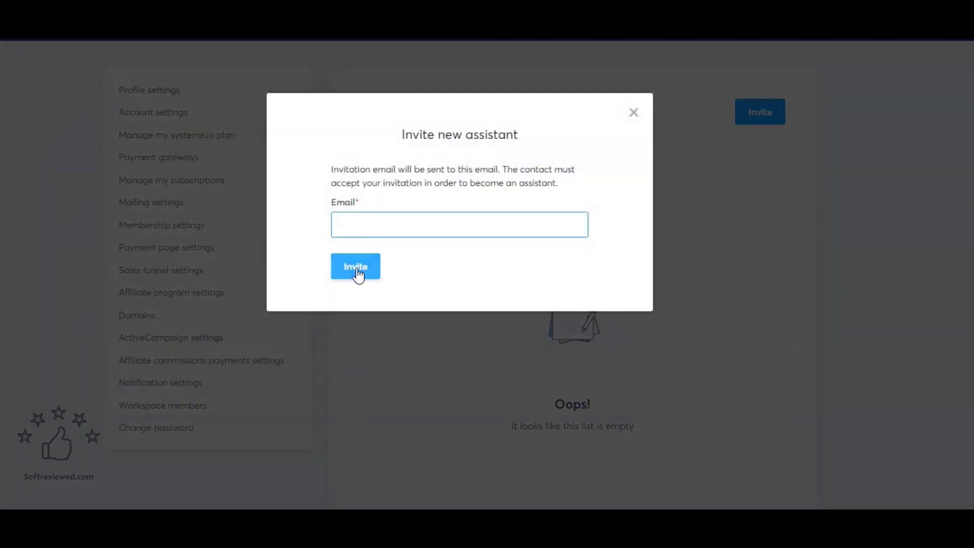
left_click(633, 114)
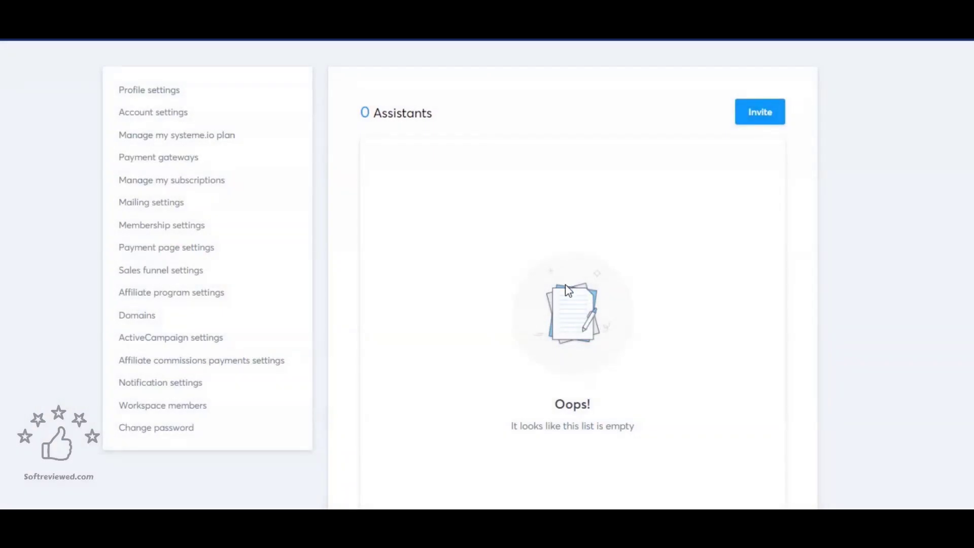
Review the account settings, the profile settings and the form for changing the password
left_click(154, 118)
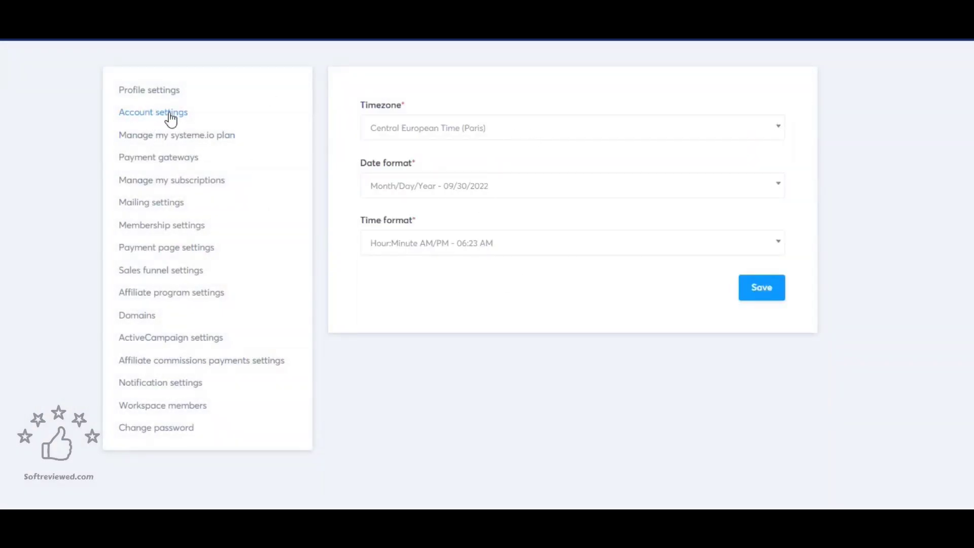
left_click(156, 91)
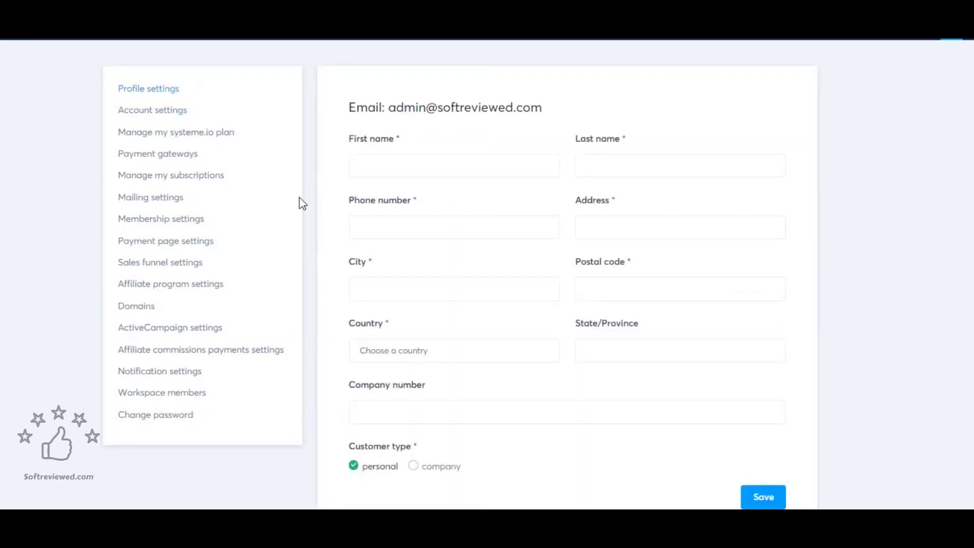
left_click(183, 419)
mouse_move(442, 26)
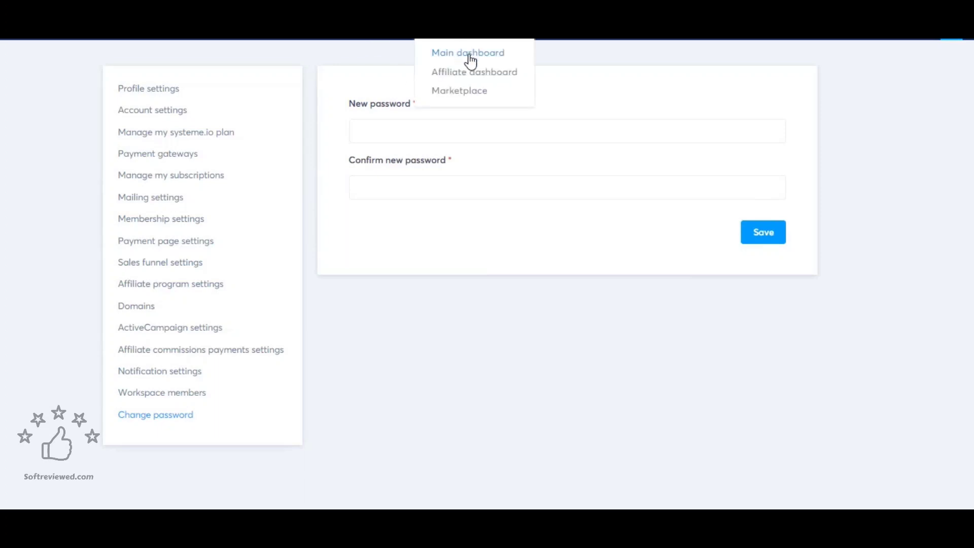
mouse_move(702, 60)
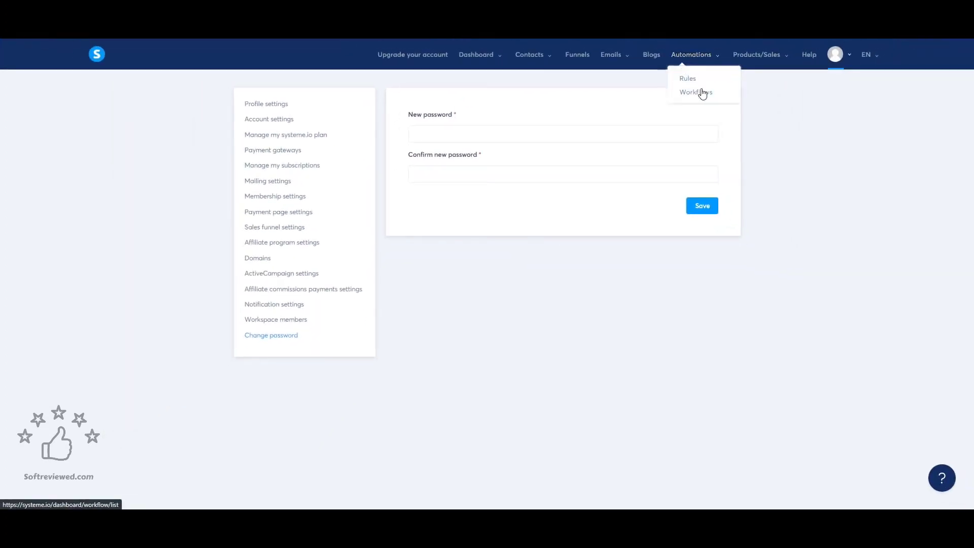
mouse_move(879, 61)
mouse_move(841, 61)
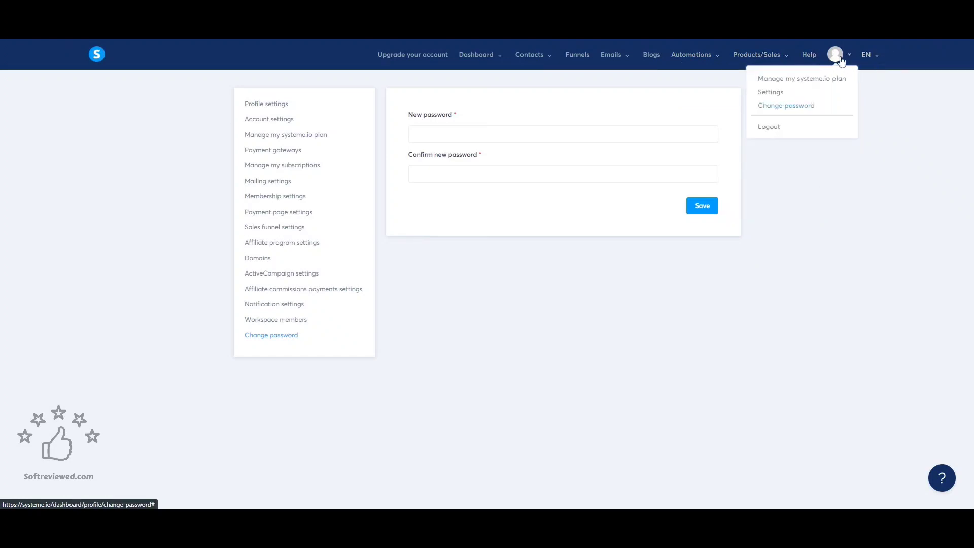
View the Instant Answers help window and close it without asking a question
left_click(943, 478)
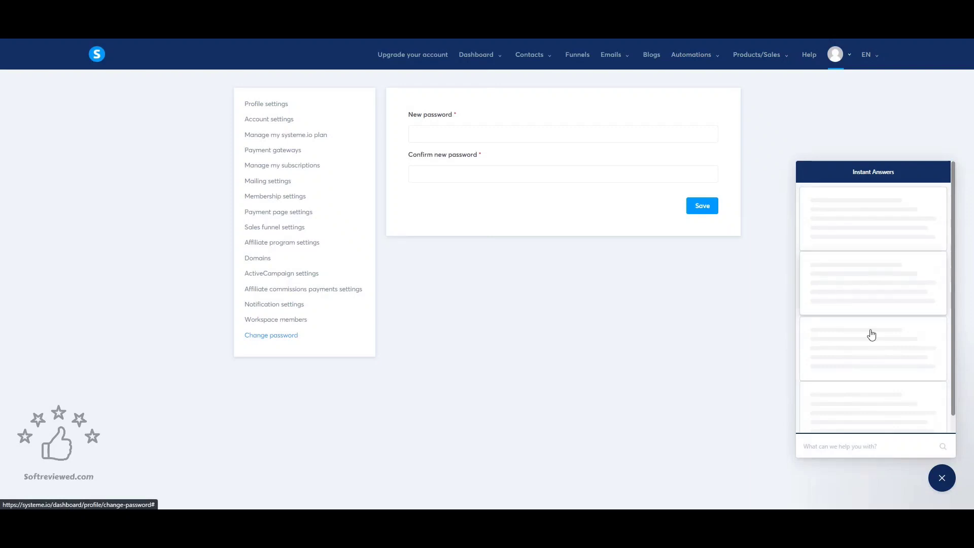
left_click(942, 478)
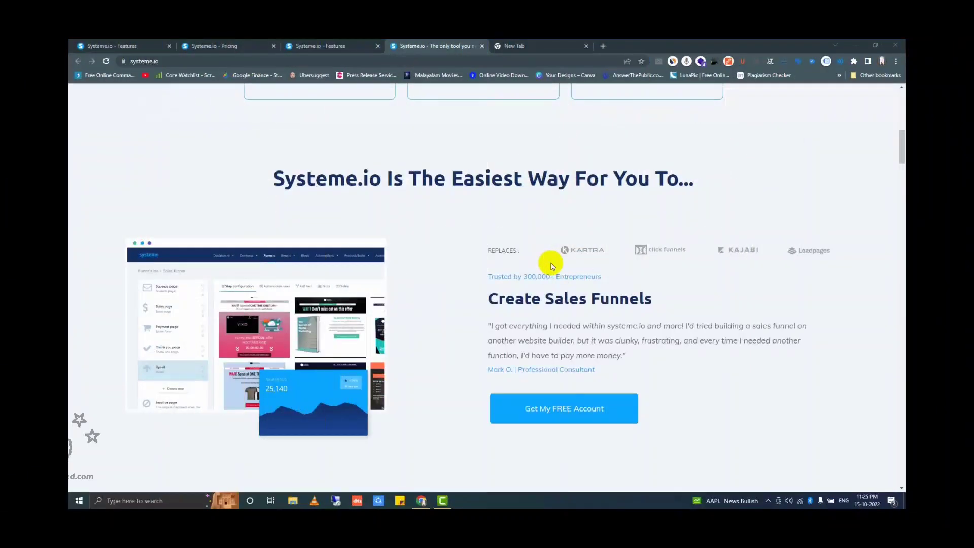
On the systeme.io homepage, examine which tools the Create Sales Funnels and Send Marketing Emails sections claim to replace
scroll(553, 265, "down", 1)
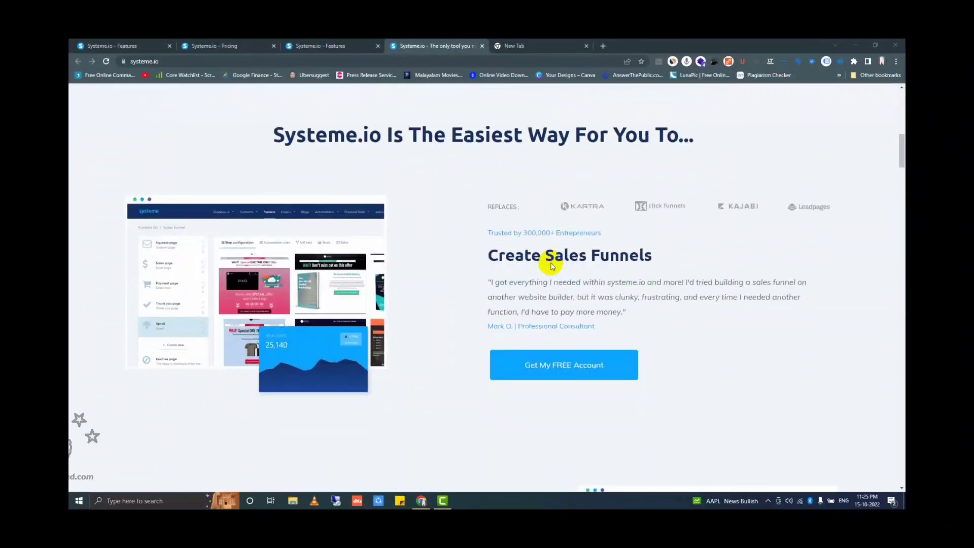
left_click_drag(558, 205, 604, 210)
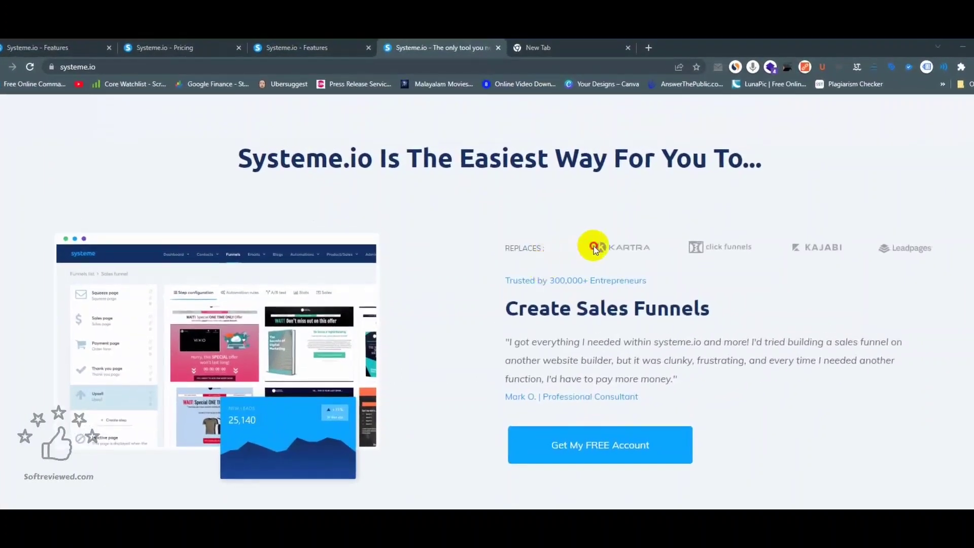
left_click(650, 251)
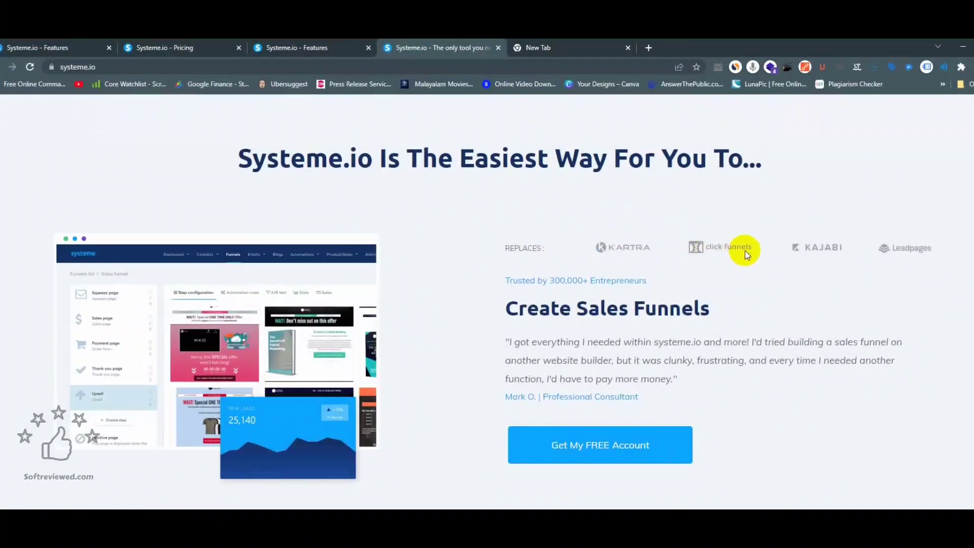
scroll(814, 282, "down", 2)
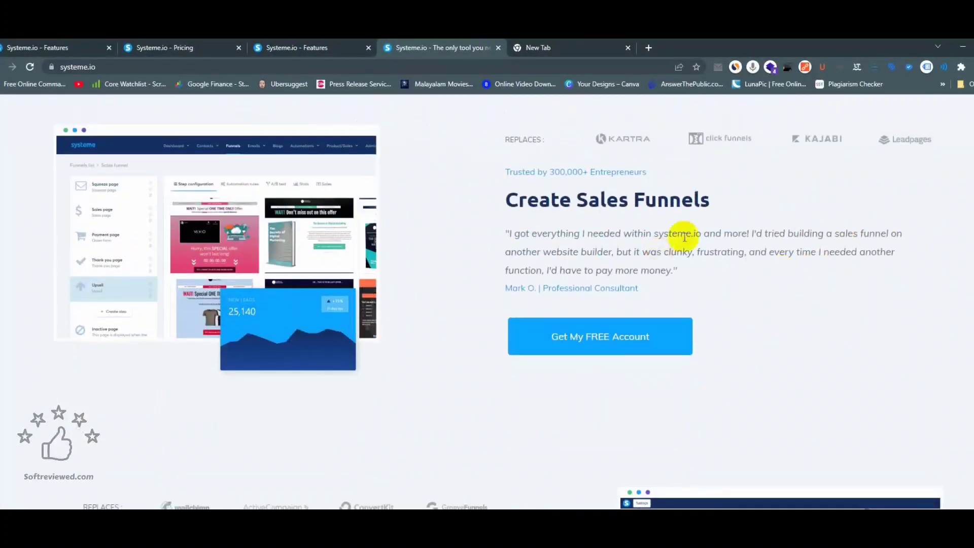
scroll(631, 270, "down", 3)
scroll(636, 272, "down", 4)
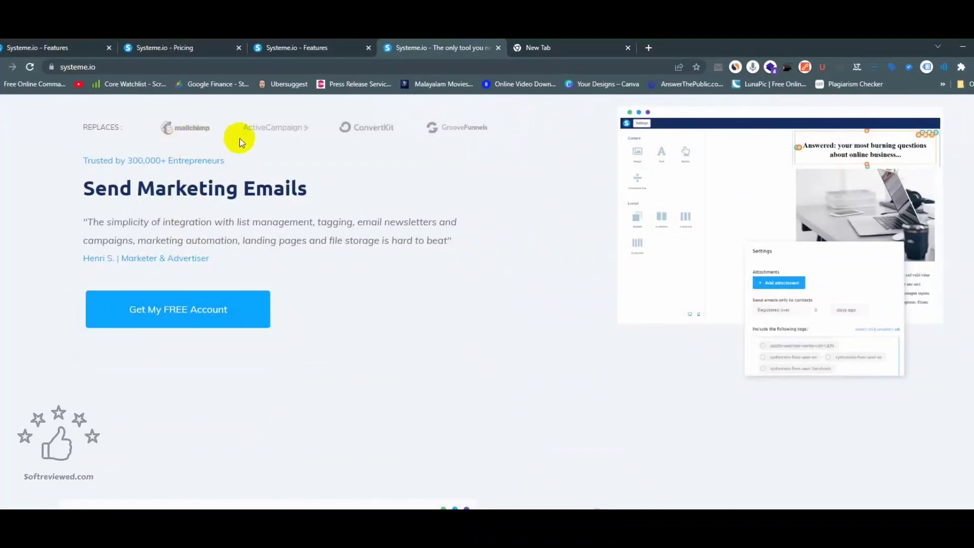
Review the homepage sections on building websites, managing affiliates, creating online courses and automating marketing, including the tools each one replaces
scroll(402, 260, "down", 7)
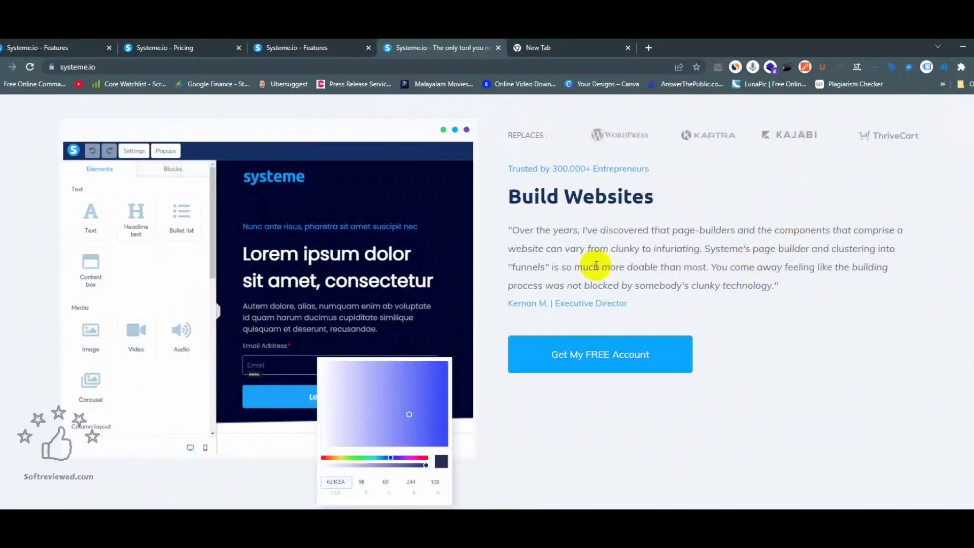
scroll(580, 262, "down", 4)
scroll(580, 261, "down", 4)
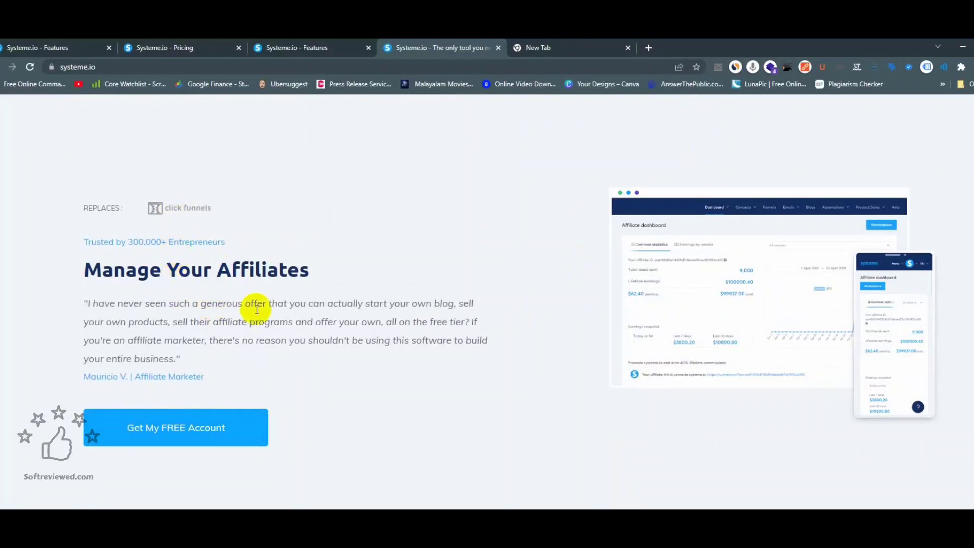
scroll(225, 288, "down", 6)
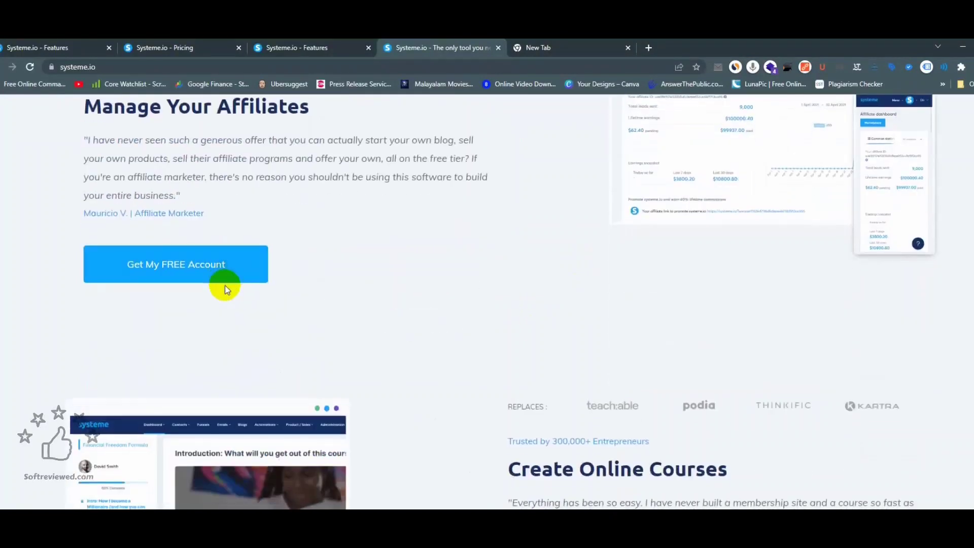
scroll(224, 285, "down", 1)
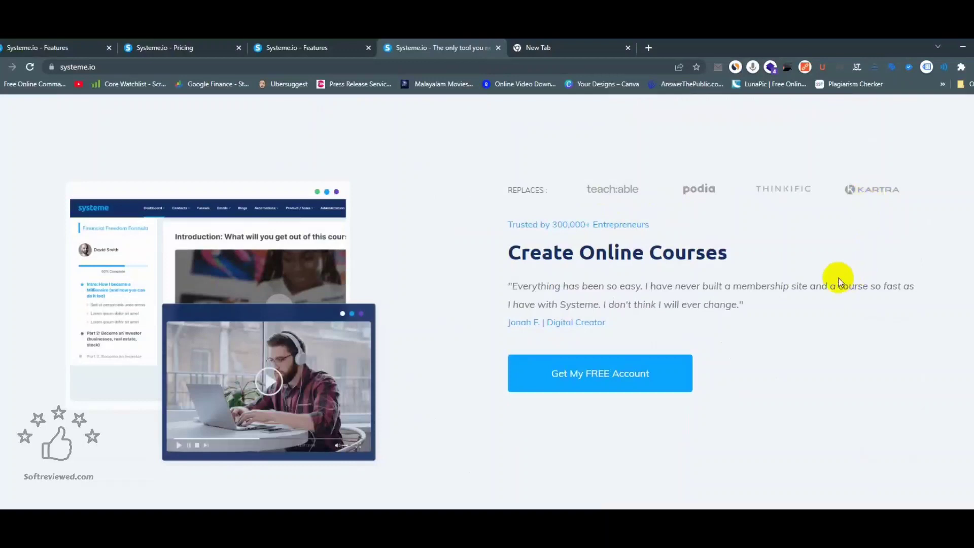
scroll(839, 282, "down", 8)
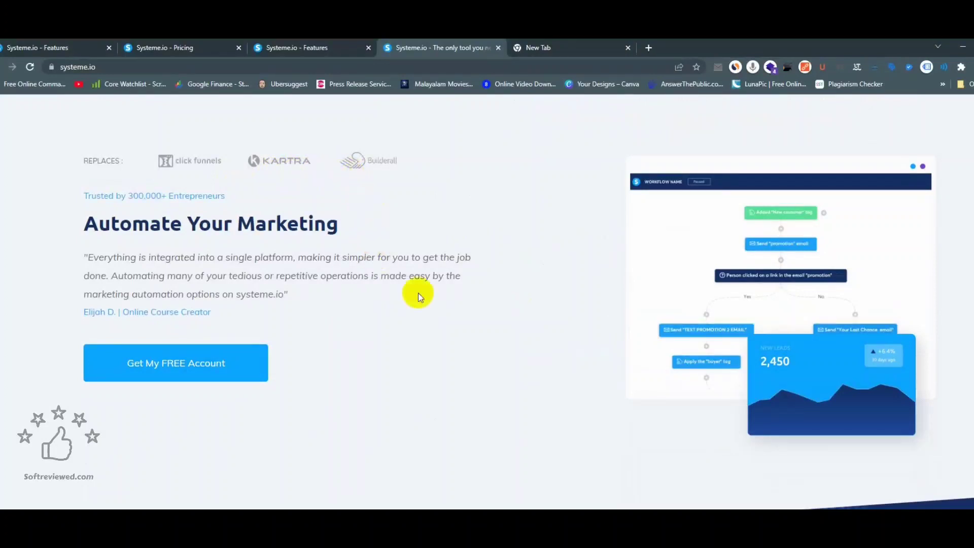
Look at the homepage's target audiences and highlight the heading about monthly savings while reading its list of tool prices
scroll(564, 300, "down", 10)
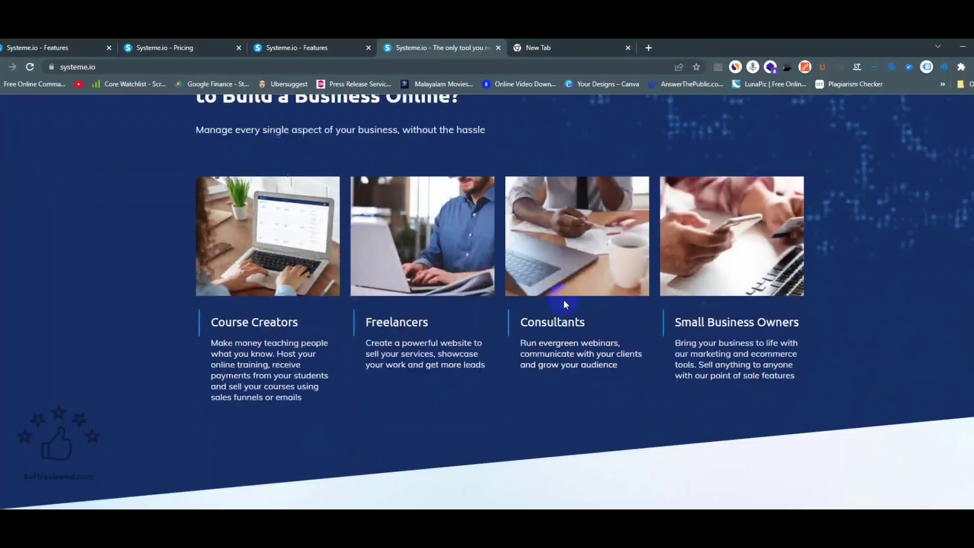
scroll(564, 303, "down", 7)
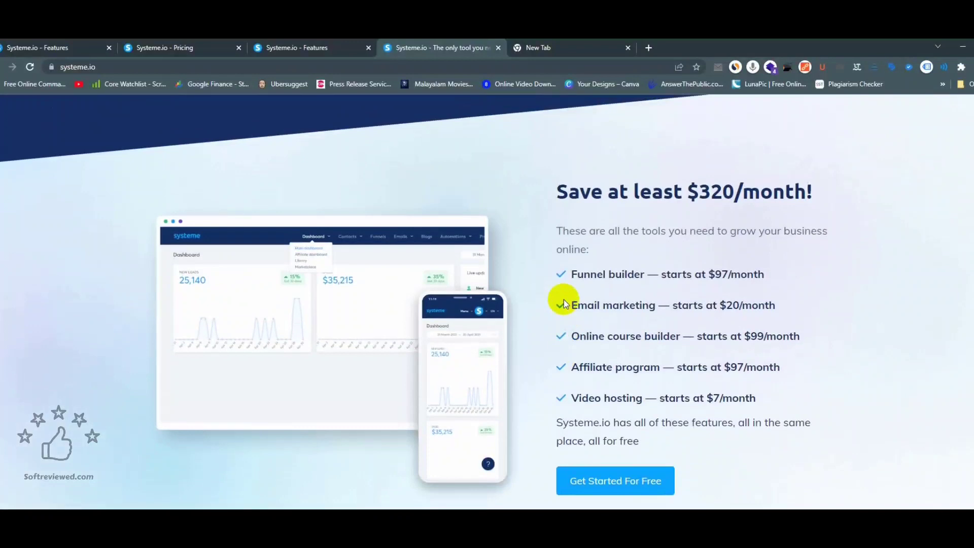
left_click(548, 185)
left_click_drag(549, 188, 784, 192)
left_click_drag(844, 192, 560, 193)
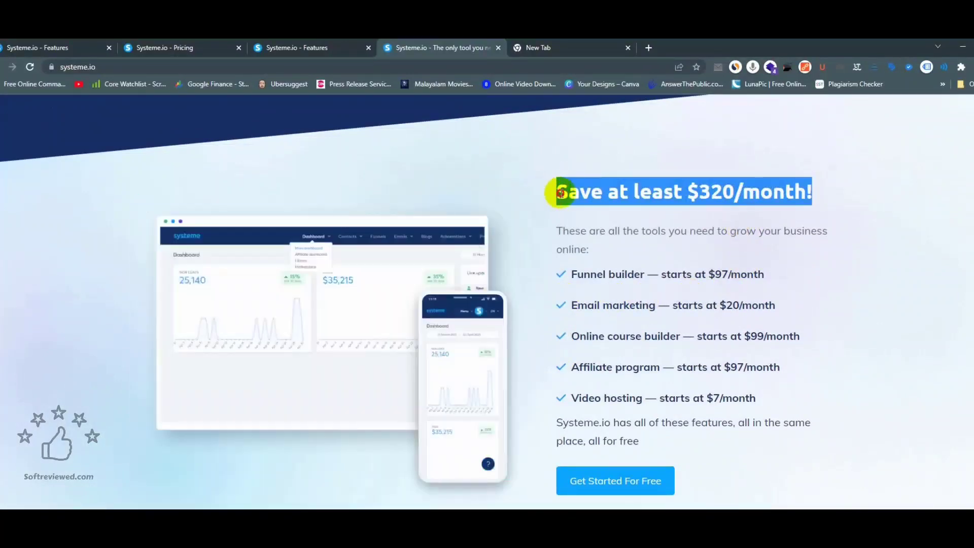
left_click(721, 216)
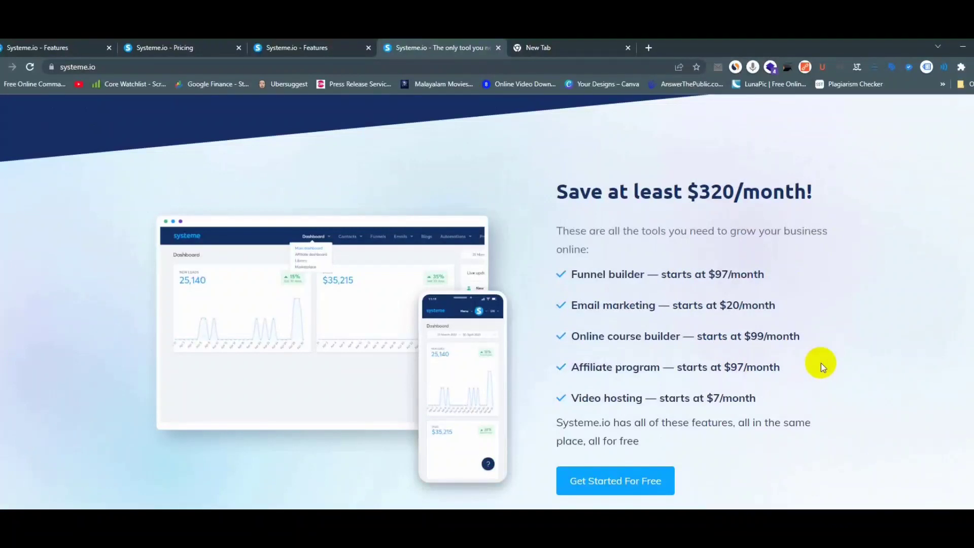
Read on past the savings section through the customer testimonials to the part about the building process and customer support
scroll(821, 363, "down", 3)
scroll(821, 364, "up", 2)
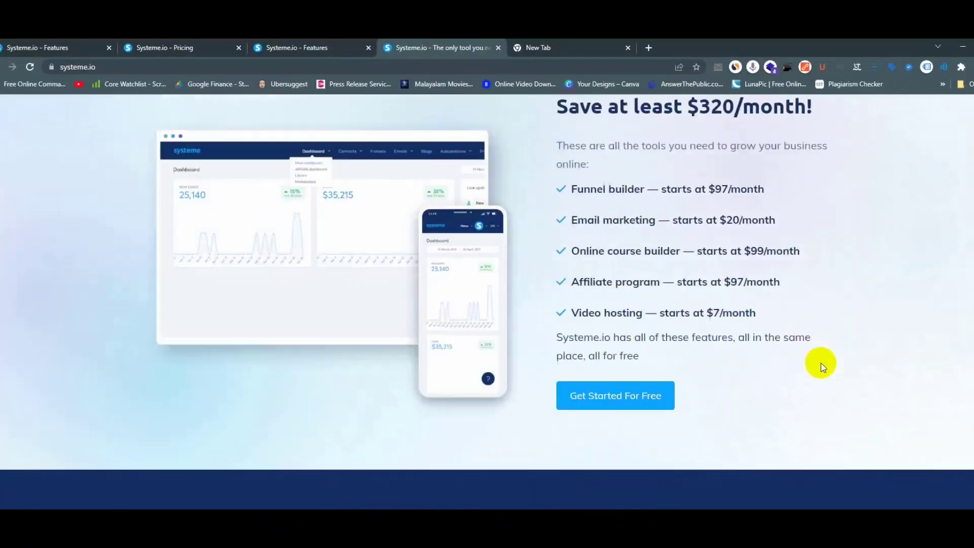
scroll(821, 363, "down", 8)
scroll(821, 364, "down", 10)
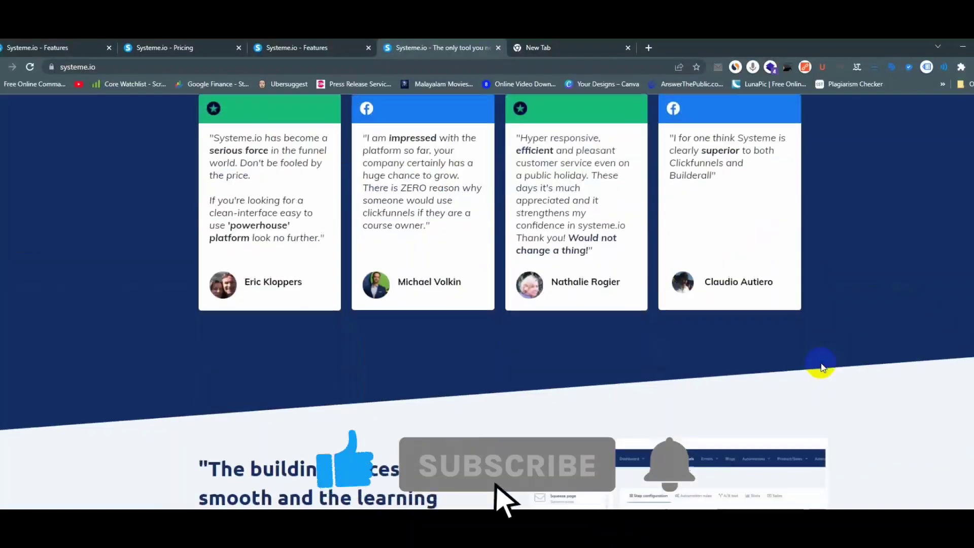
scroll(821, 363, "down", 2)
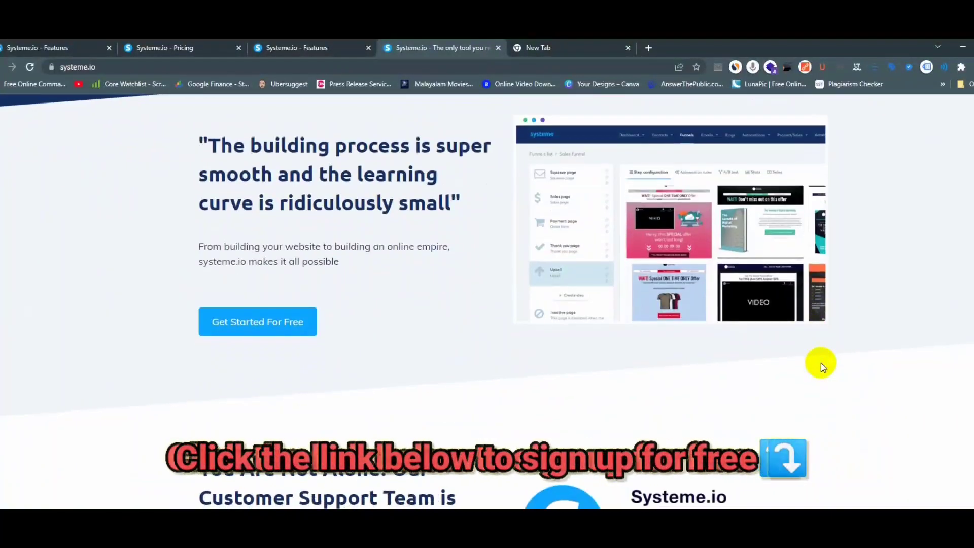
scroll(821, 363, "up", 1)
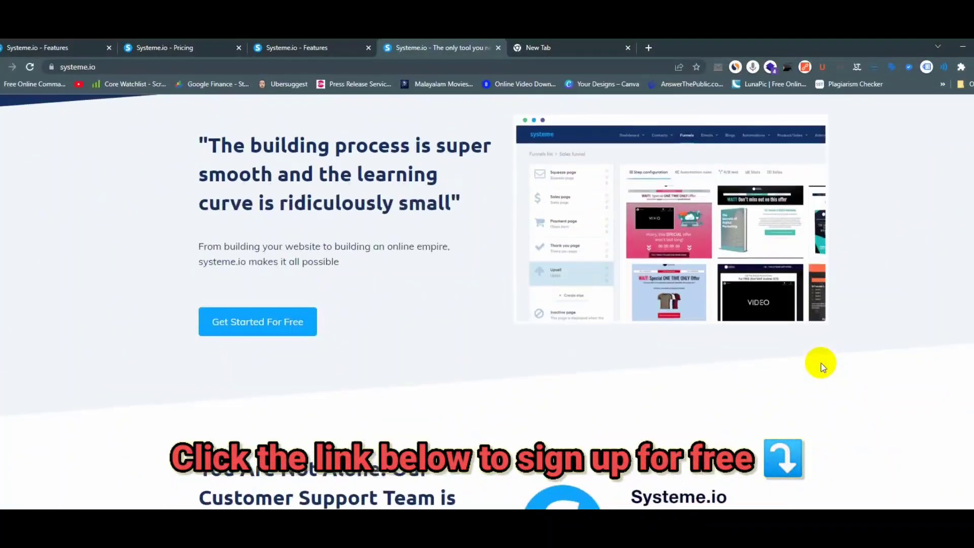